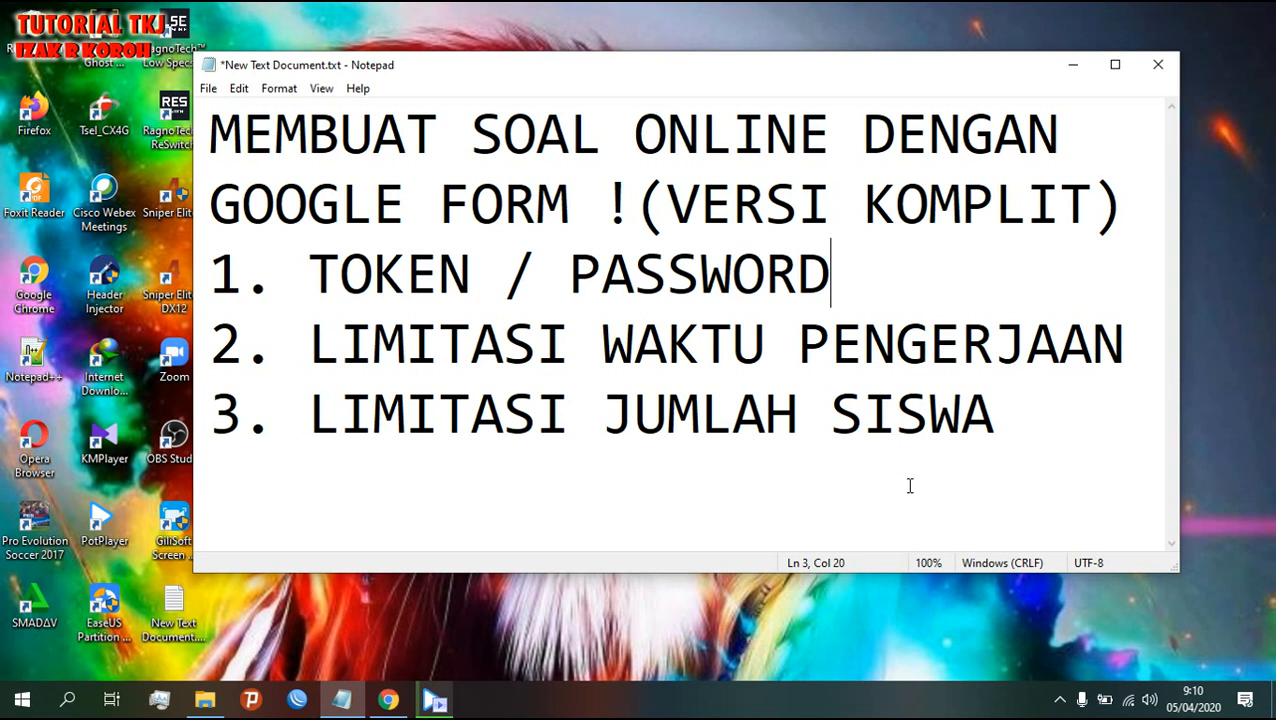
- Highlight JUMLAH SISWA in the Notepad outline, minimize Notepad and bring up the desktop menu
{"action": "left_click", "coordinate": [1060, 699]}
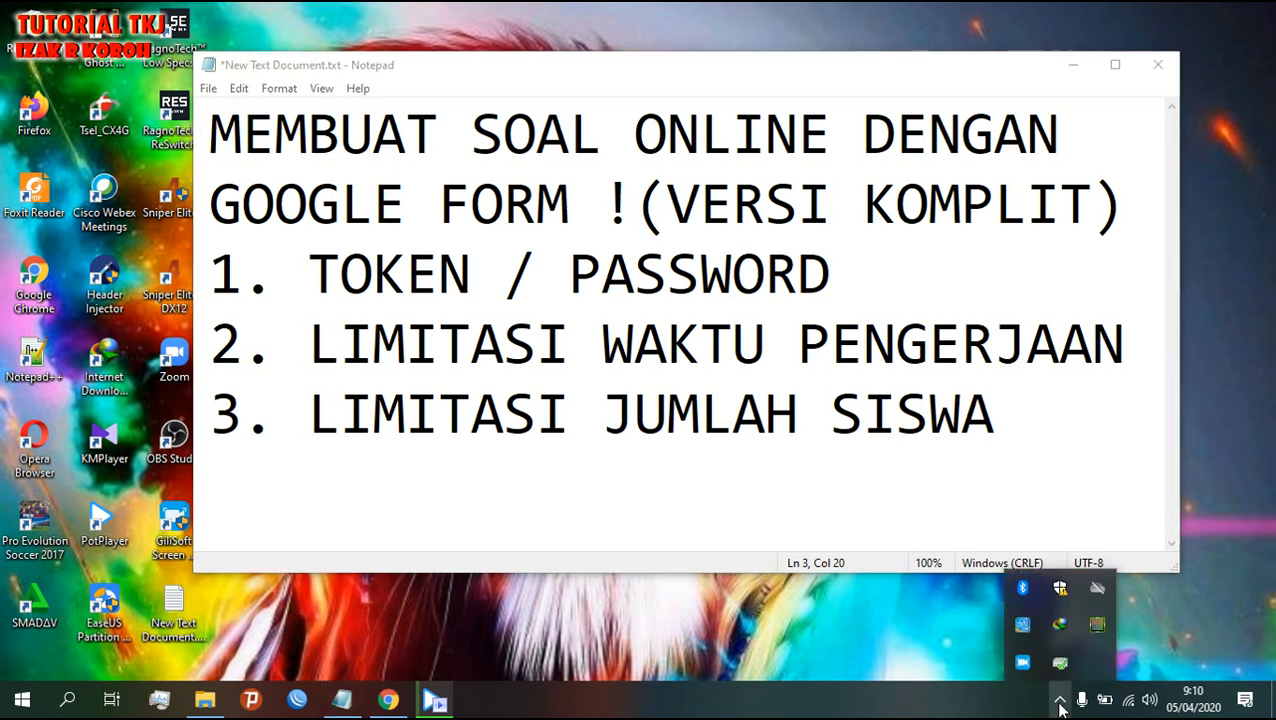
{"action": "left_click", "coordinate": [1060, 699]}
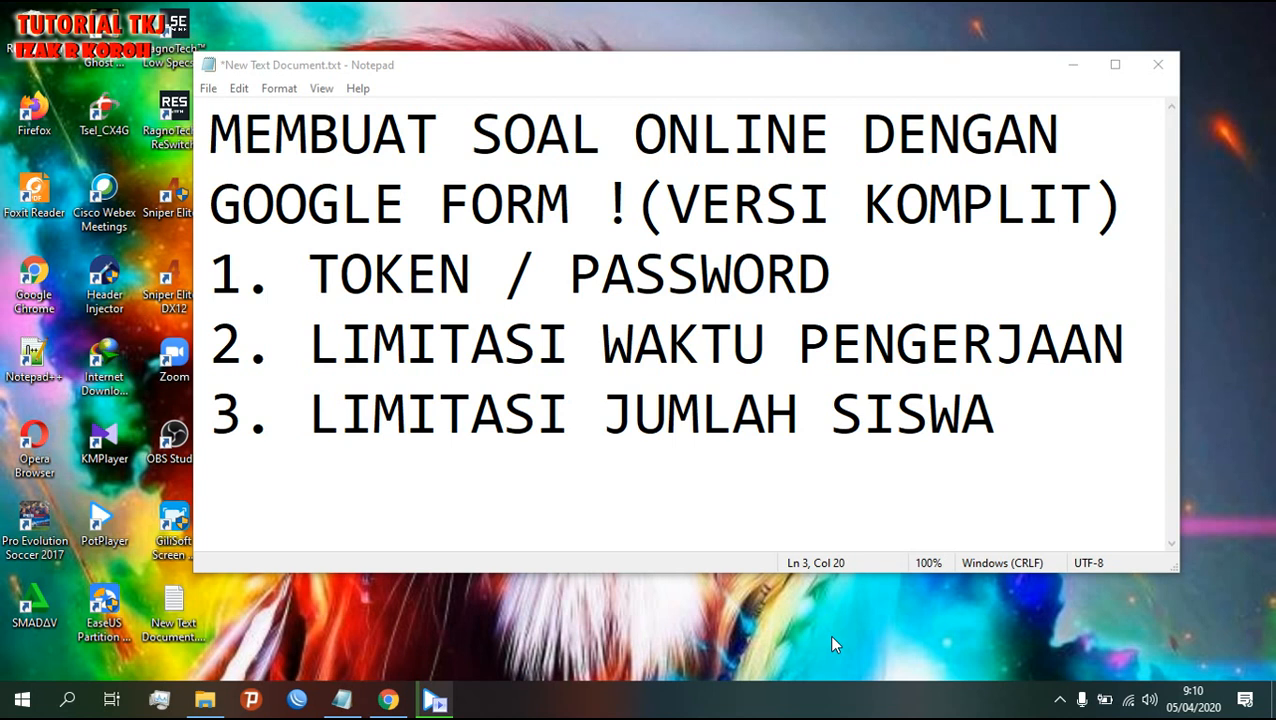
{"action": "left_click_drag", "start_coordinate": [995, 425], "coordinate": [604, 422]}
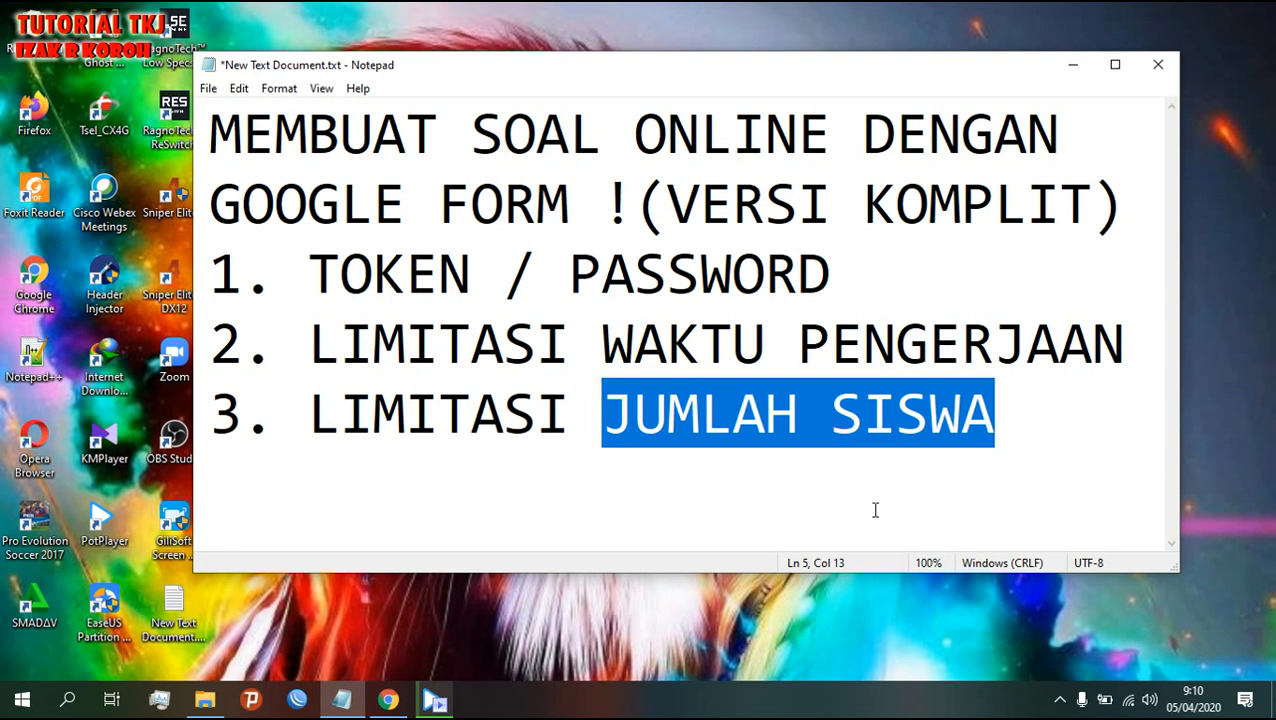
{"action": "left_click", "coordinate": [1071, 67]}
{"action": "right_click", "coordinate": [742, 124]}
{"action": "left_click", "coordinate": [811, 176]}
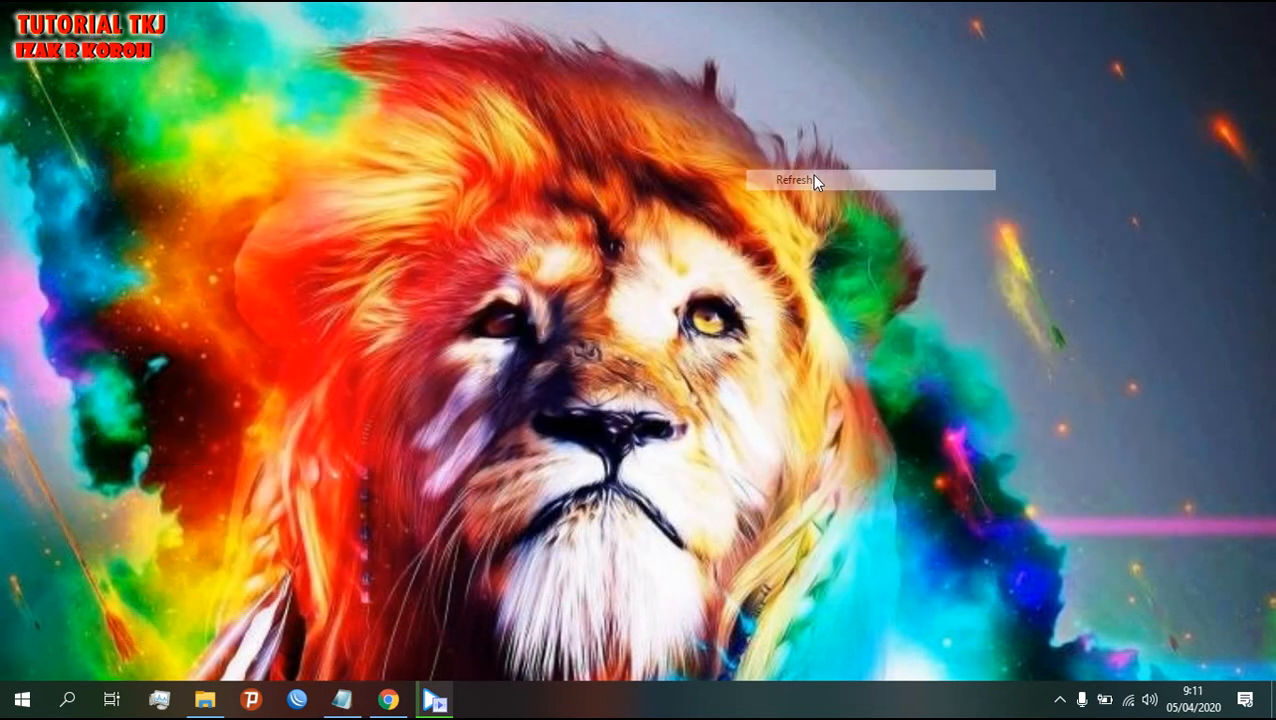
{"action": "right_click", "coordinate": [644, 349]}
{"action": "left_click", "coordinate": [706, 403]}
{"action": "right_click", "coordinate": [613, 231]}
{"action": "left_click", "coordinate": [656, 289]}
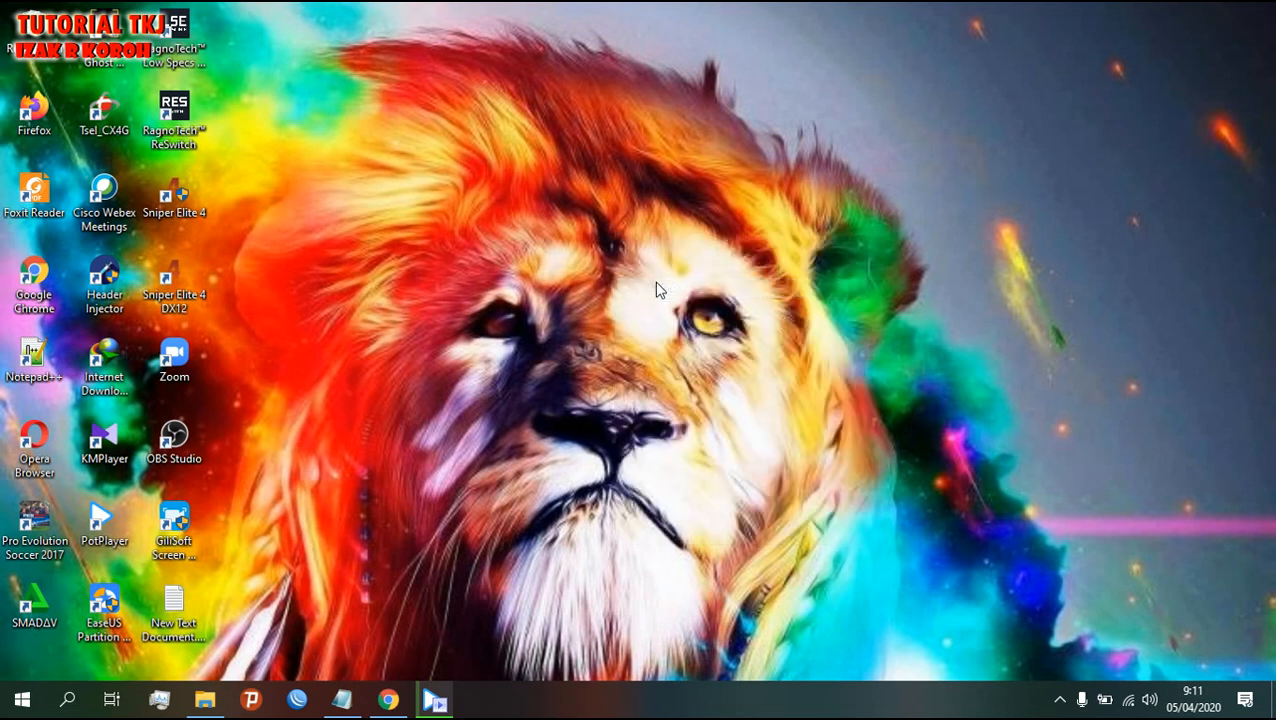
{"action": "right_click", "coordinate": [656, 289]}
{"action": "left_click", "coordinate": [699, 340]}
{"action": "right_click", "coordinate": [574, 193]}
{"action": "left_click", "coordinate": [617, 252]}
- Restore Chrome, close the two extra tabs and load google.co.id
{"action": "left_click", "coordinate": [388, 699]}
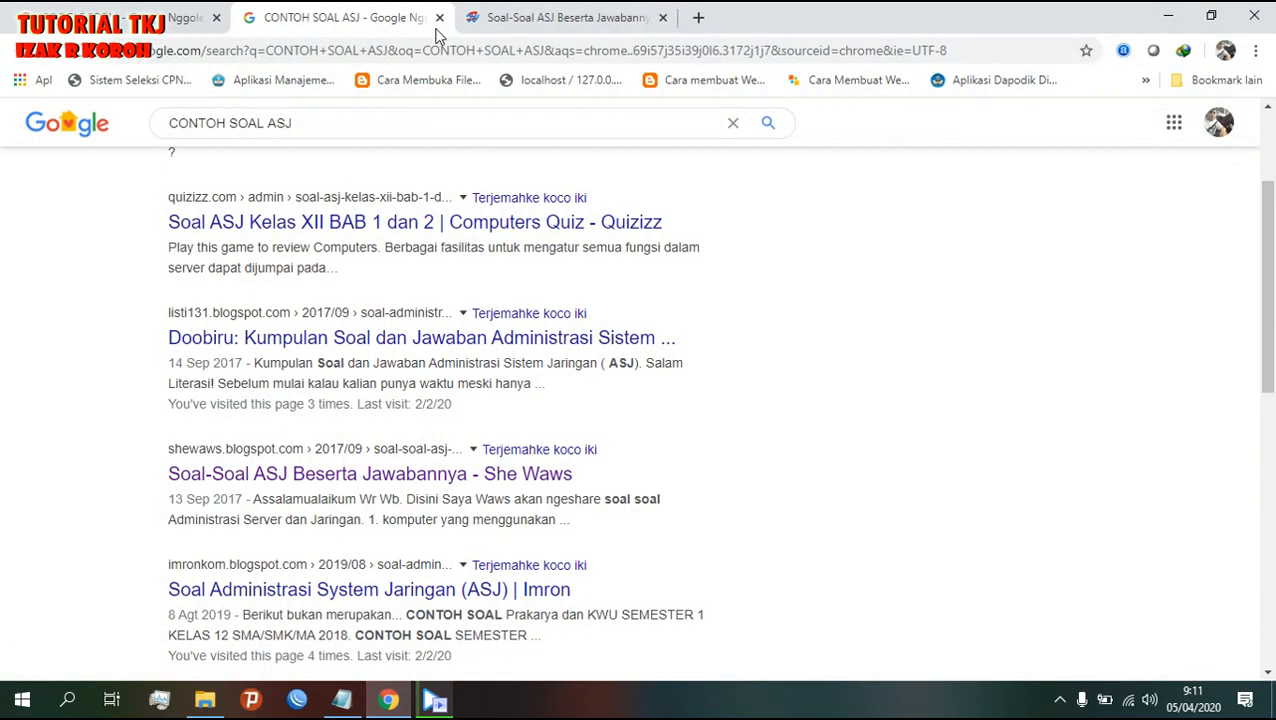
{"action": "left_click", "coordinate": [439, 17]}
{"action": "left_click", "coordinate": [441, 17]}
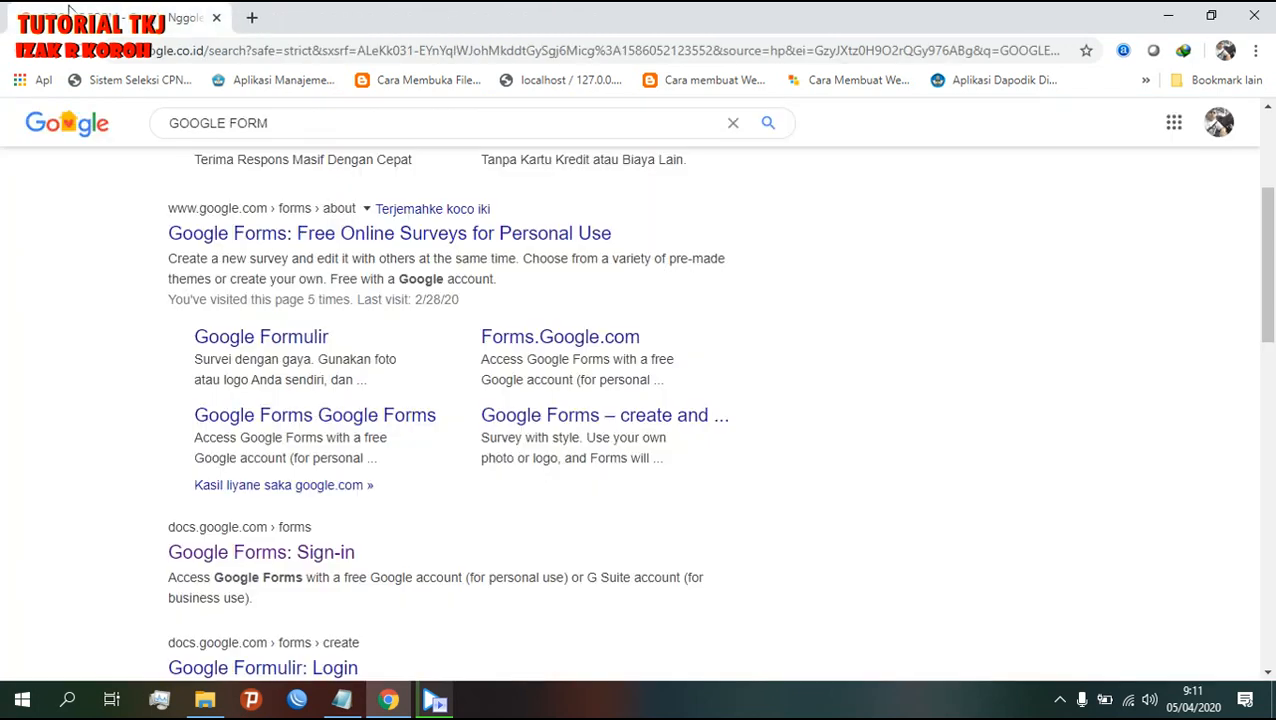
{"action": "left_click", "coordinate": [267, 55]}
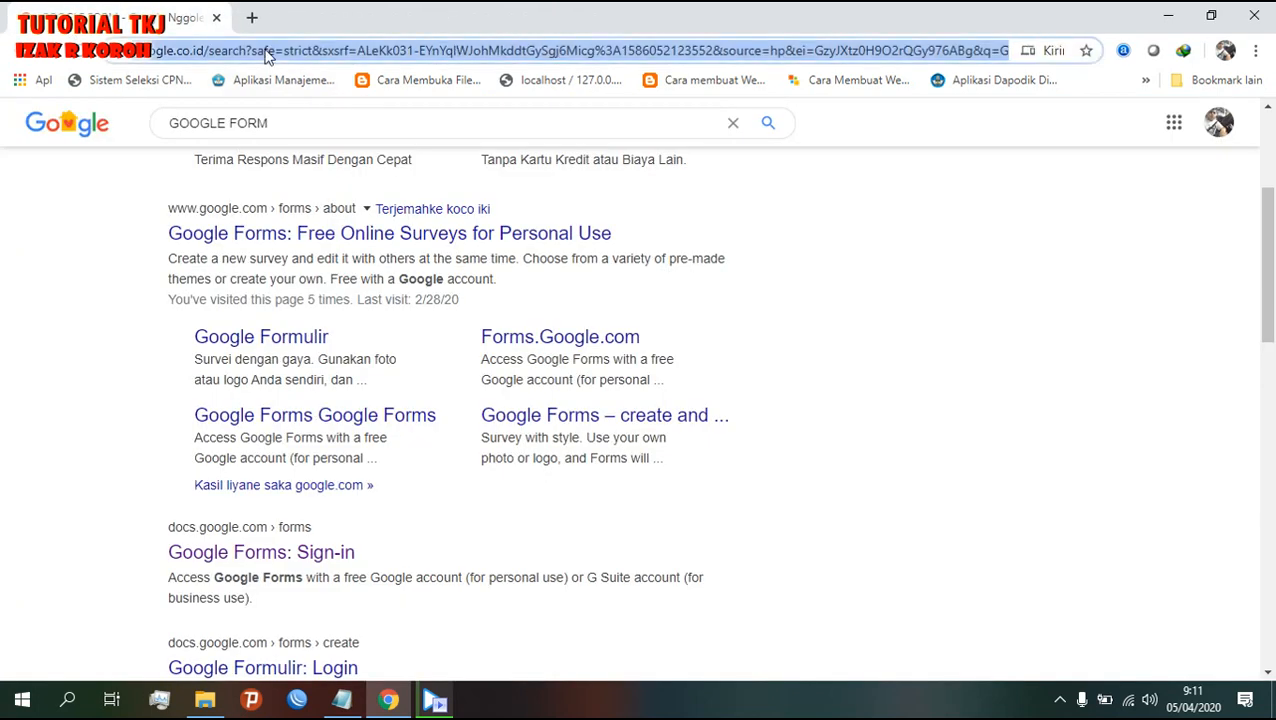
{"action": "type", "text": "google.co.id"}
{"action": "key", "text": "Return"}
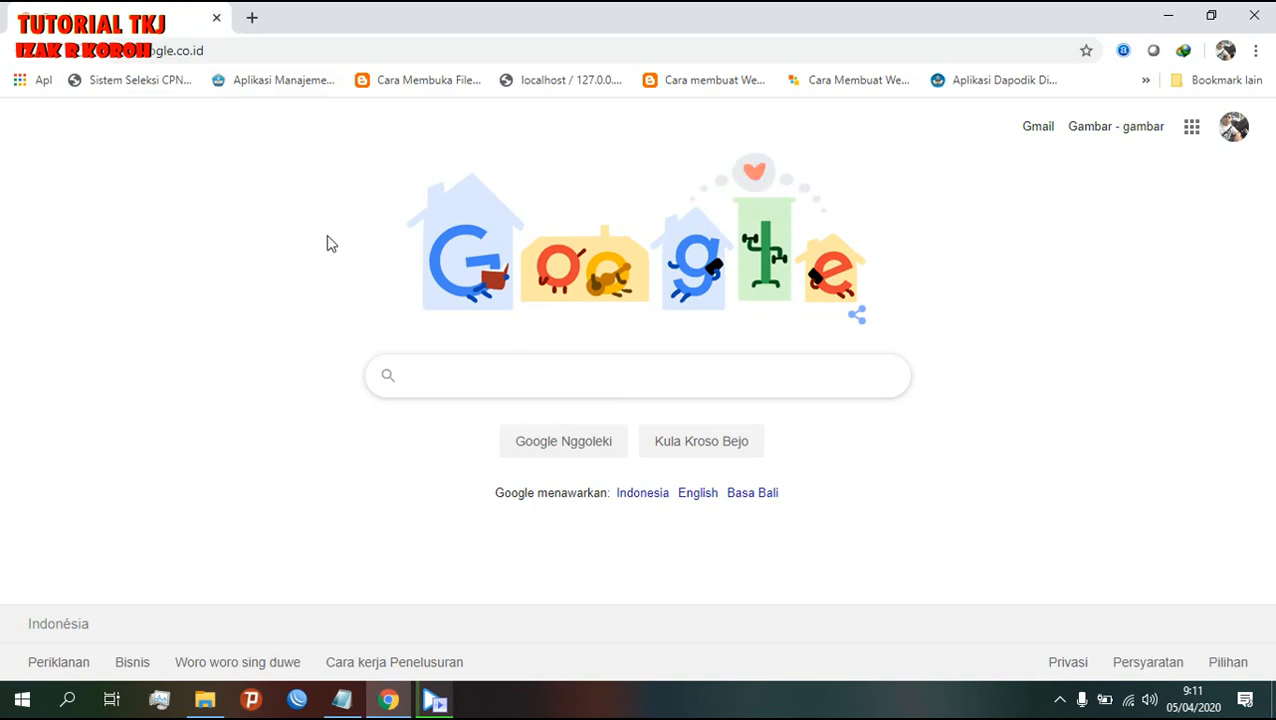
- Search for 'google form' and open the Google Forms sign-in result
{"action": "type", "text": "GOOGL"}
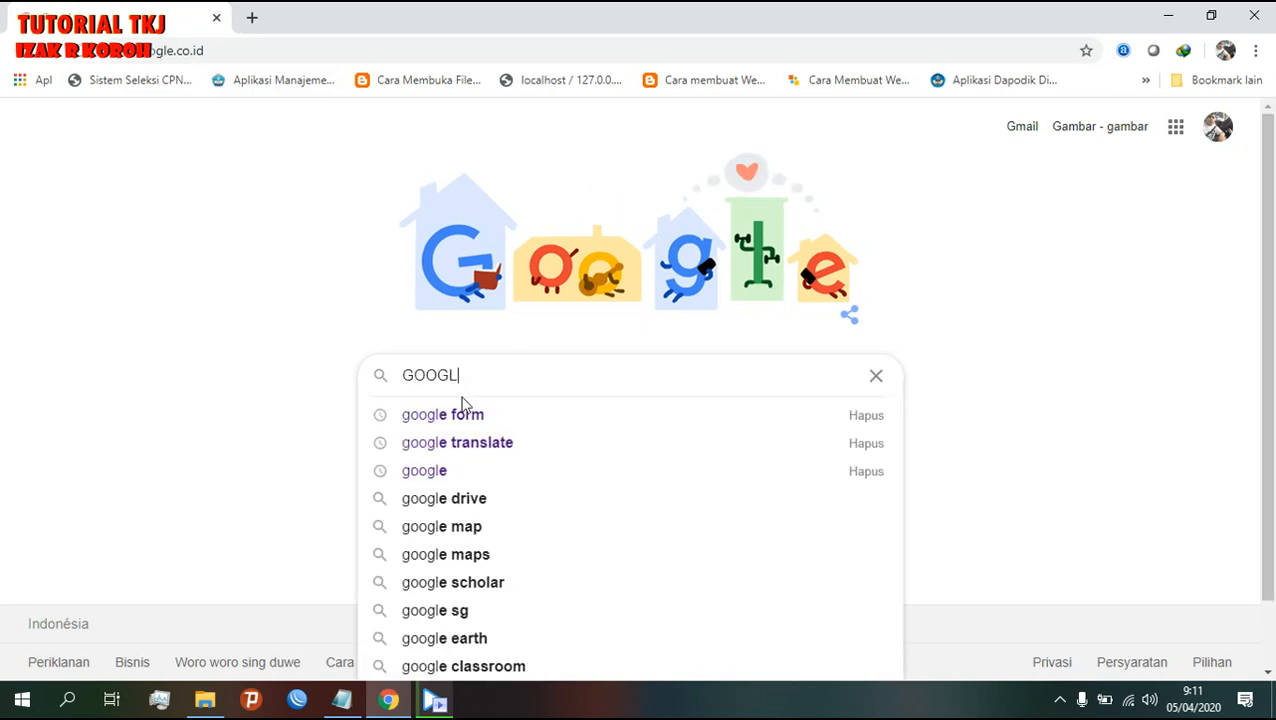
{"action": "left_click", "coordinate": [464, 416]}
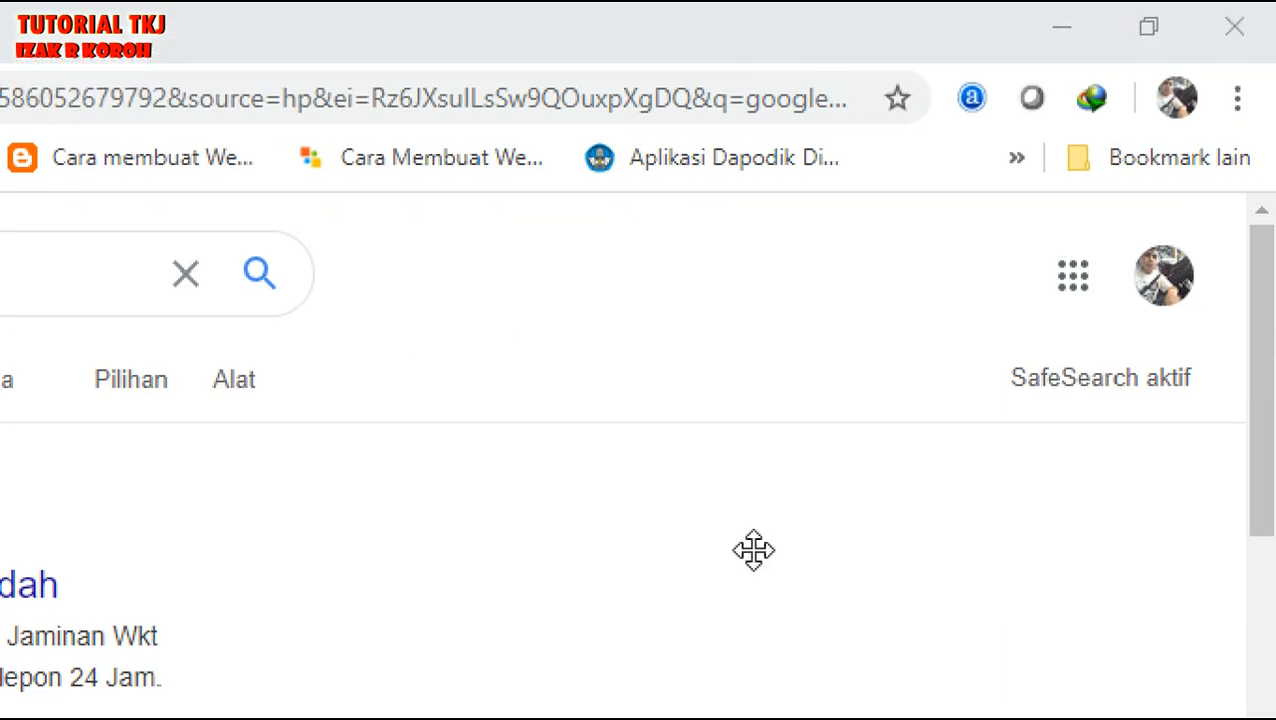
{"action": "left_click", "coordinate": [808, 395]}
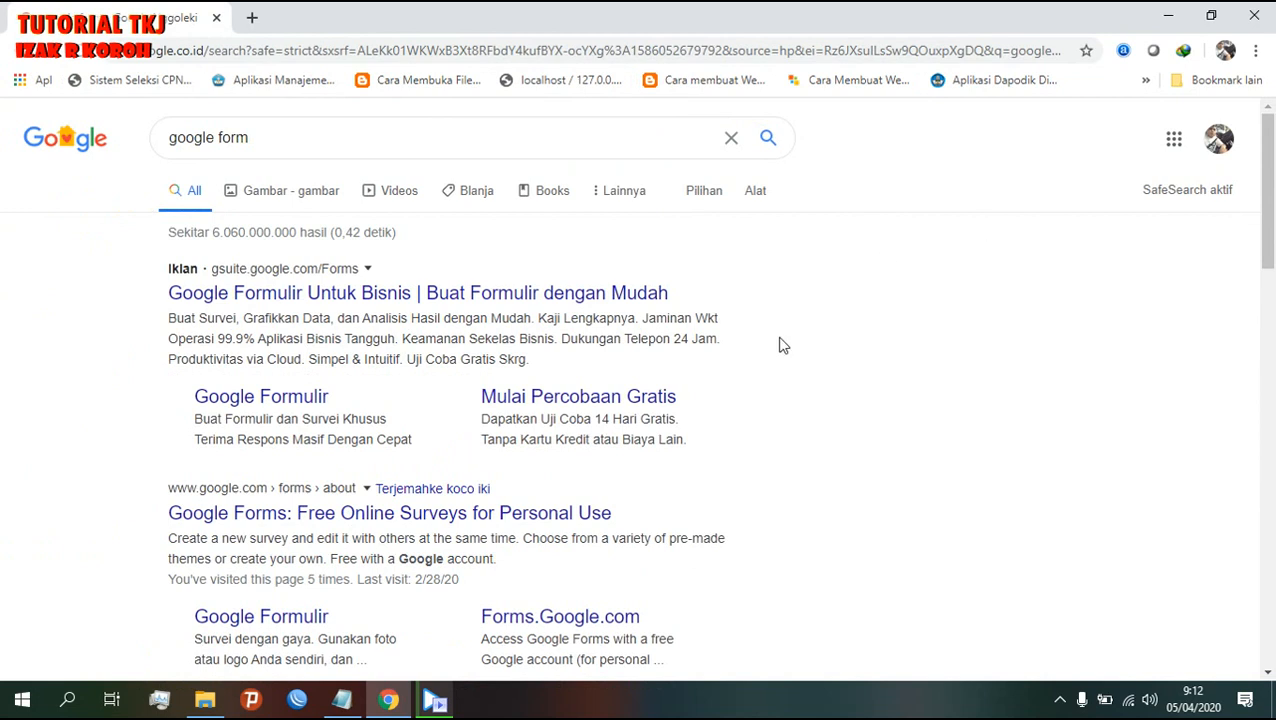
{"action": "scroll", "coordinate": [732, 415], "scroll_direction": "down", "scroll_amount": 3}
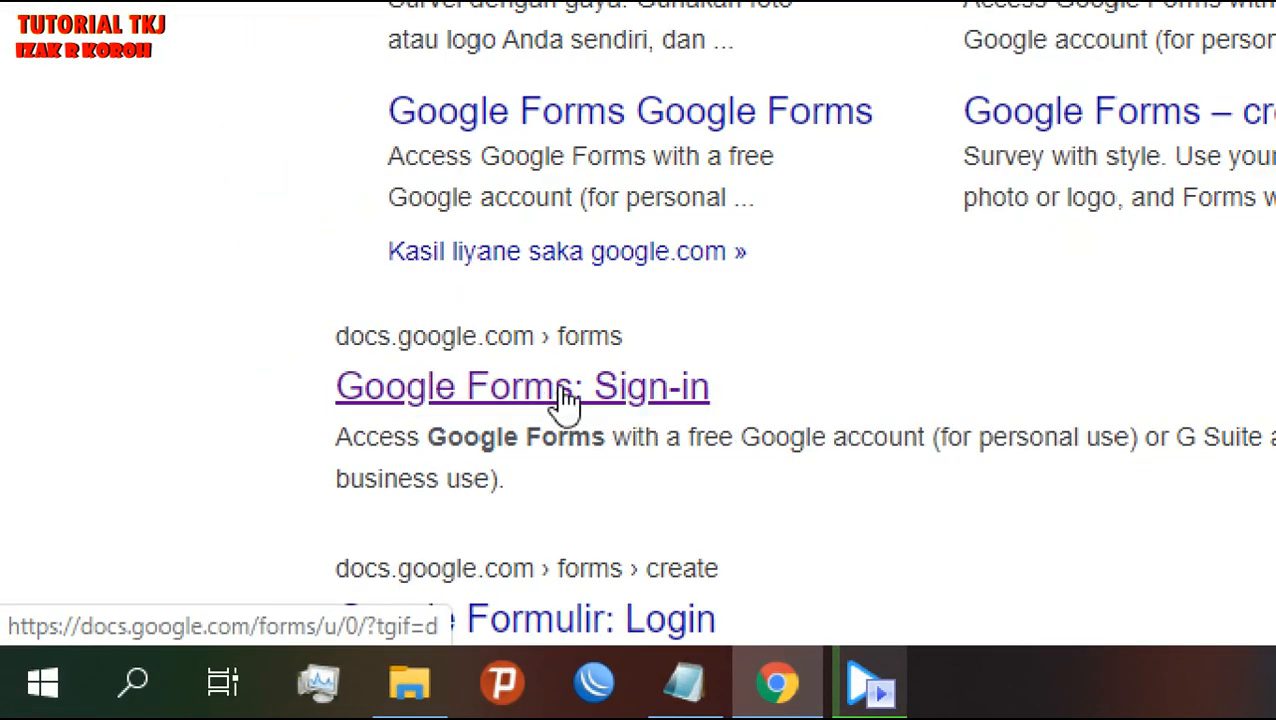
{"action": "left_click", "coordinate": [567, 398]}
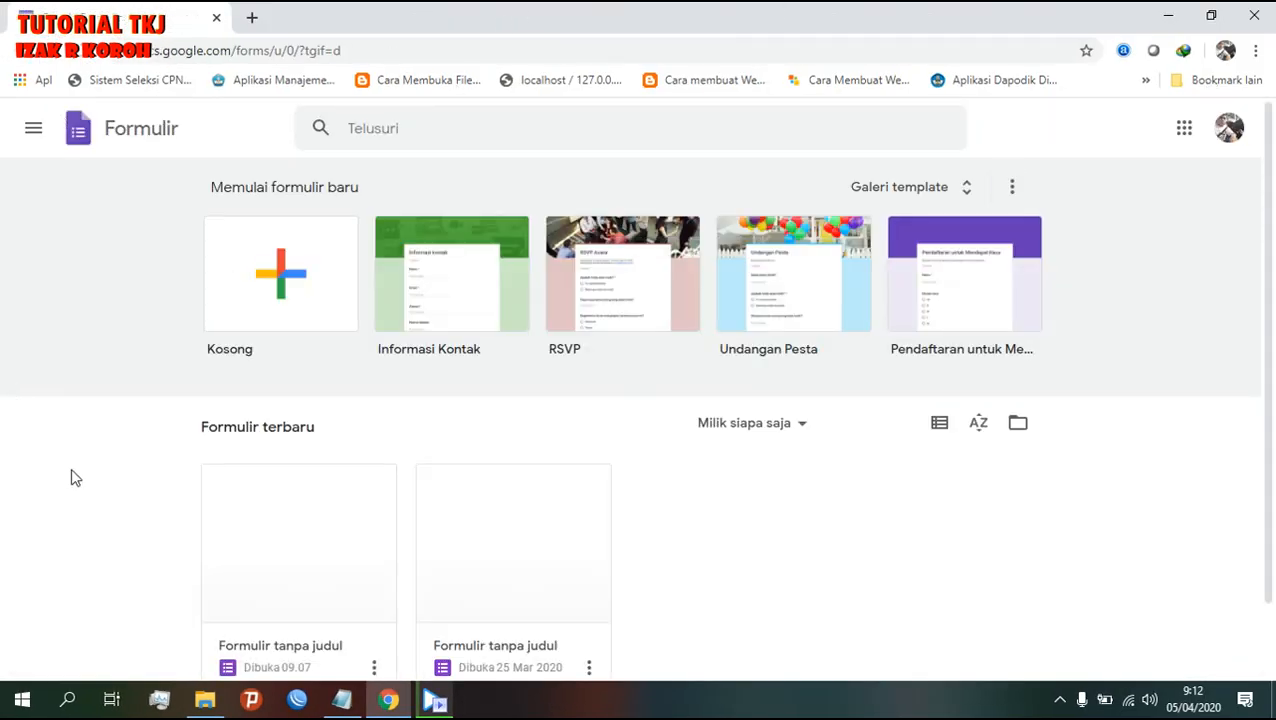
- Create a new form from the Kosong (blank) card and select its default title
{"action": "left_click", "coordinate": [287, 268]}
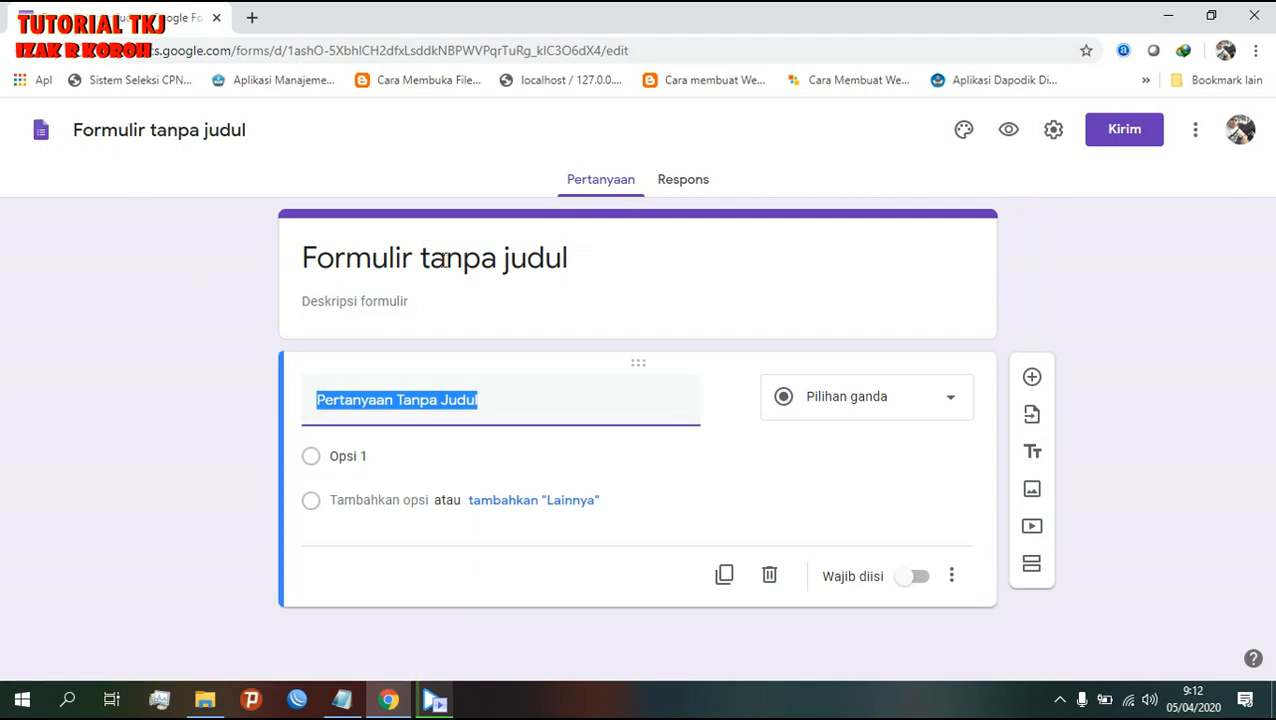
{"action": "left_click", "coordinate": [577, 257]}
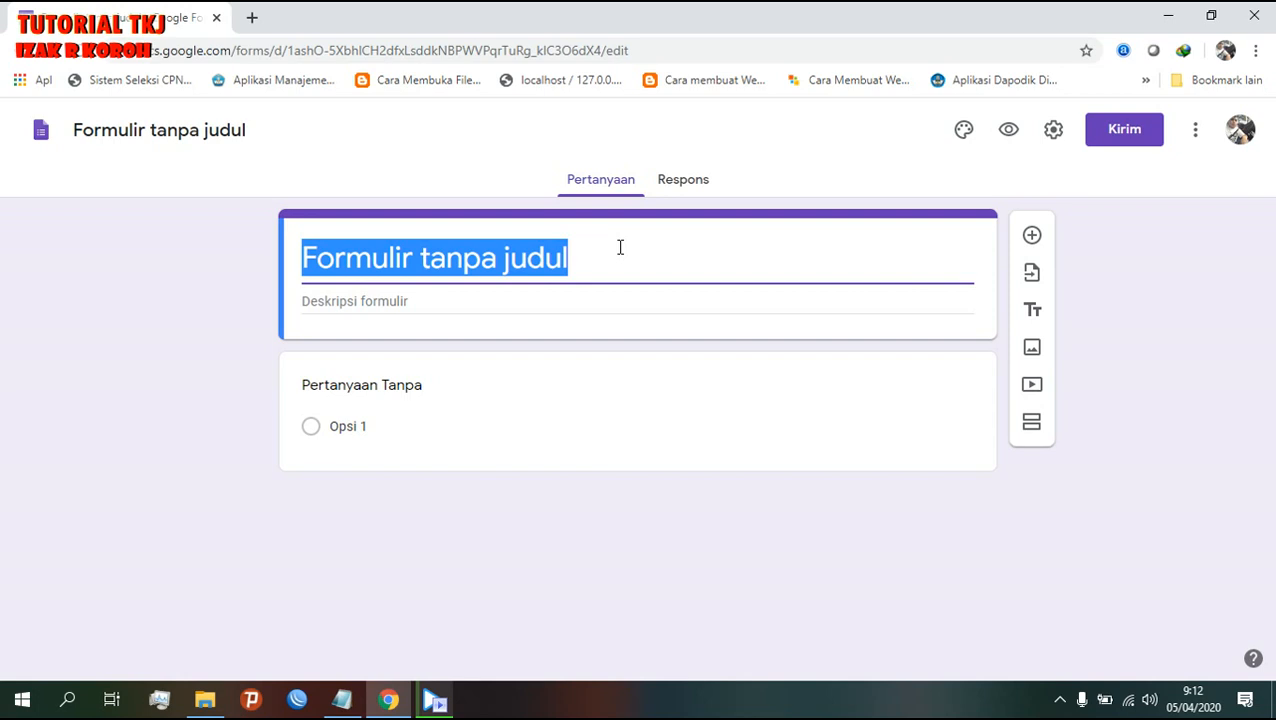
- Title the form 'Administrasi Sistem Jaringan' and give it the description 'UJIAN MID'
{"action": "type", "text": "a"}
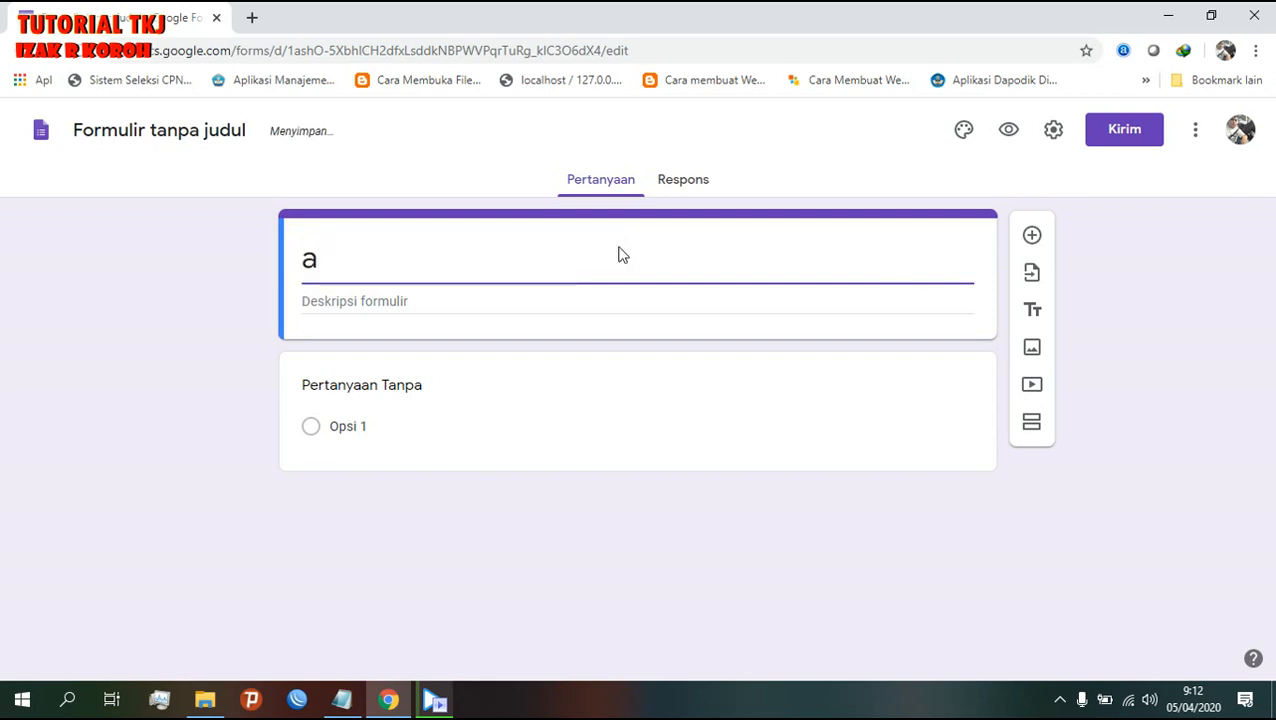
{"action": "type", "text": "DMINI"}
{"action": "key", "text": "BackSpace"}
{"action": "key", "text": "BackSpace"}
{"action": "key", "text": "BackSpace"}
{"action": "key", "text": "BackSpace"}
{"action": "key", "text": "BackSpace"}
{"action": "key", "text": "BackSpace"}
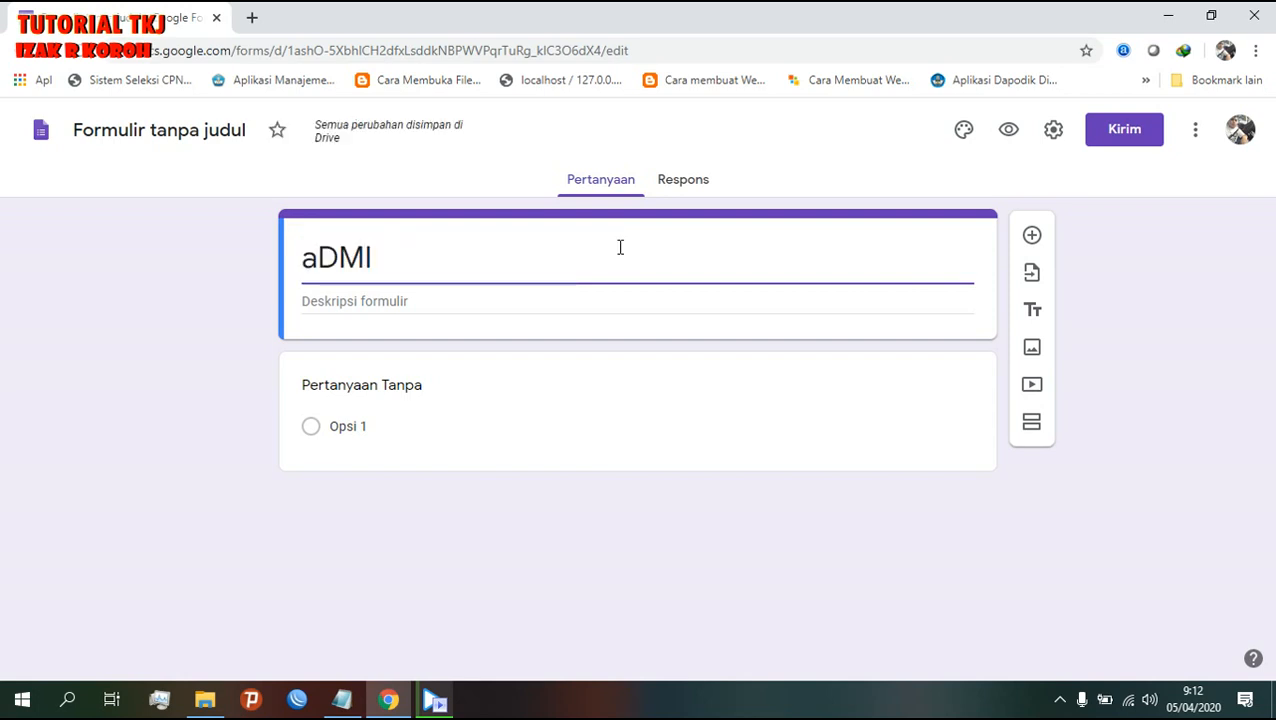
{"action": "type", "text": "A"}
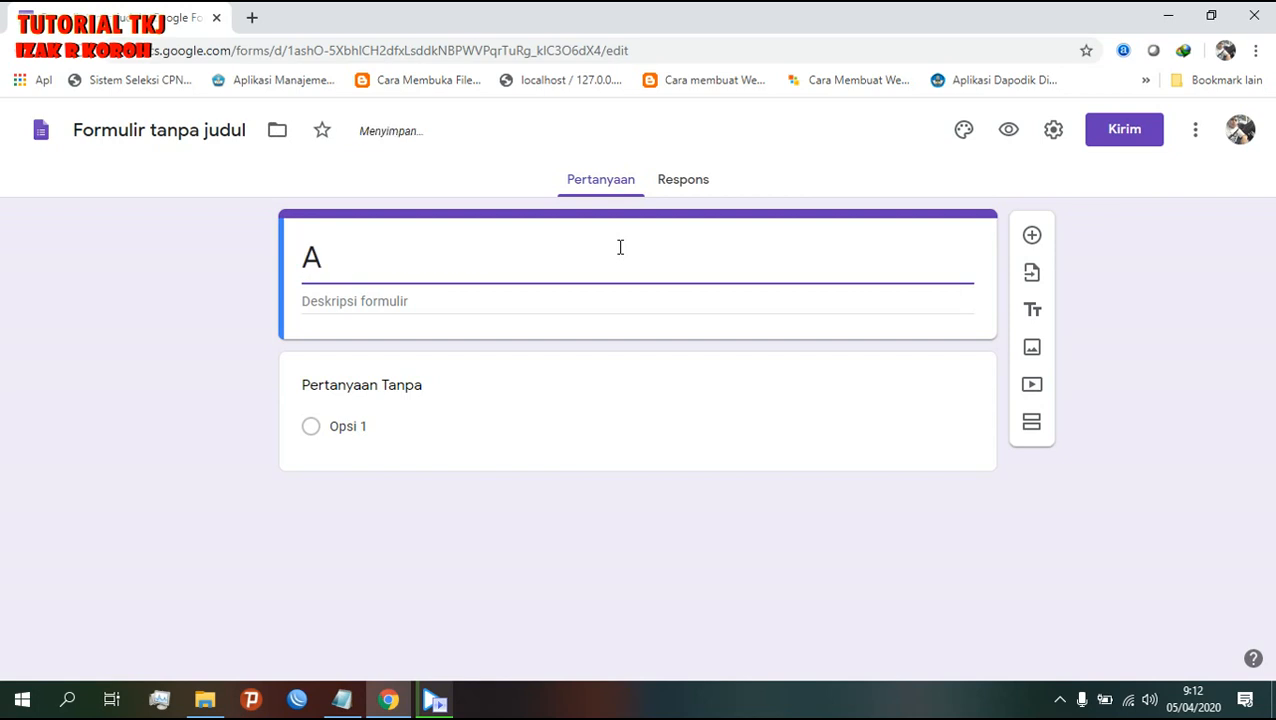
{"action": "type", "text": "dminist"}
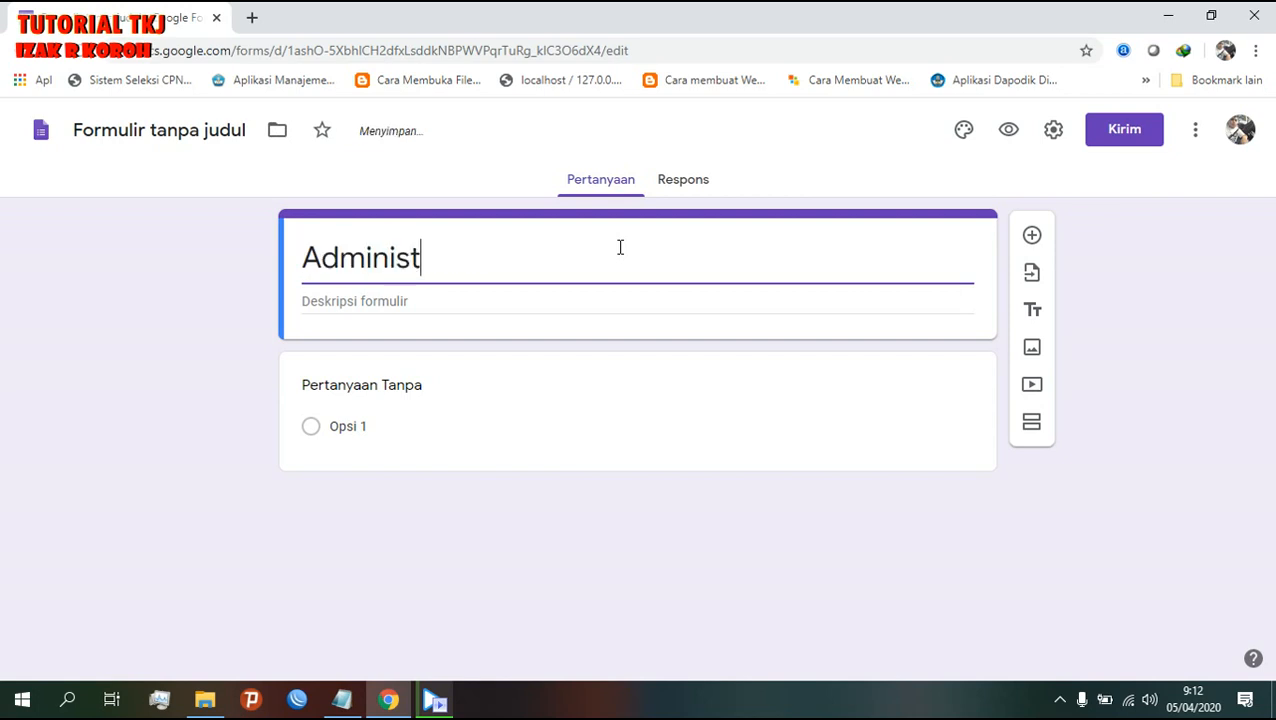
{"action": "type", "text": "rasi Sis"}
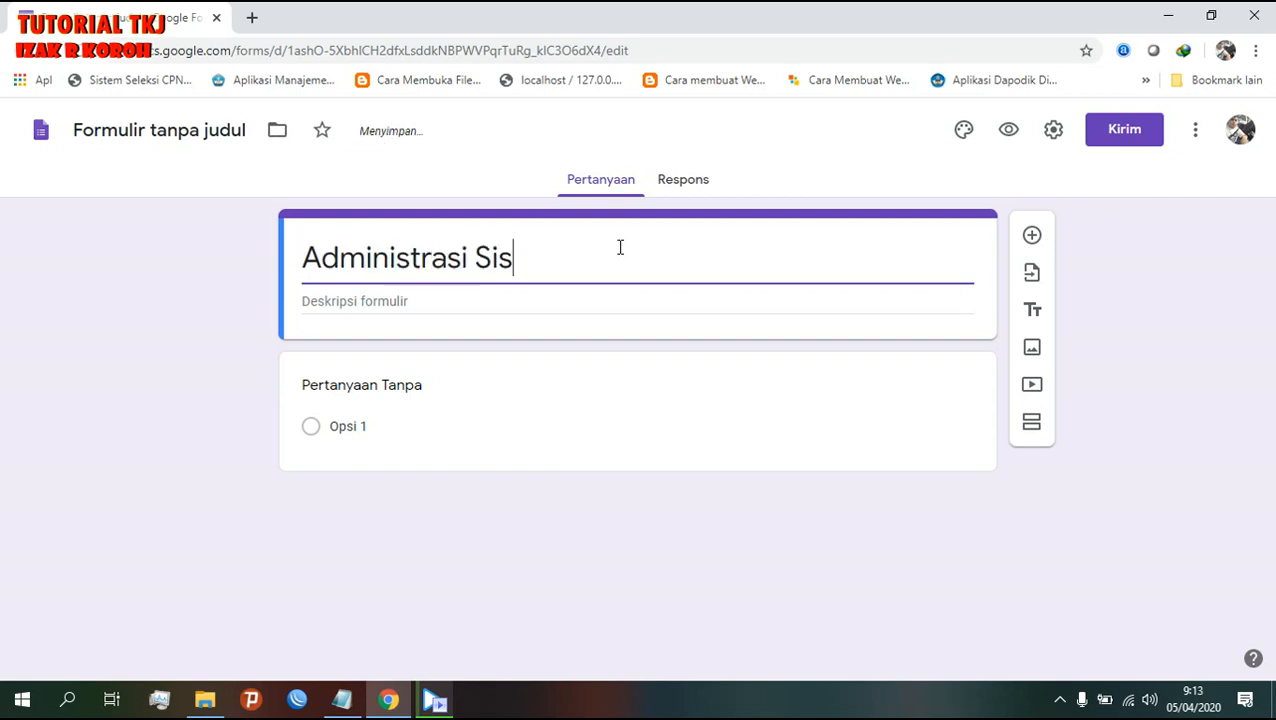
{"action": "type", "text": "tem Jaringan"}
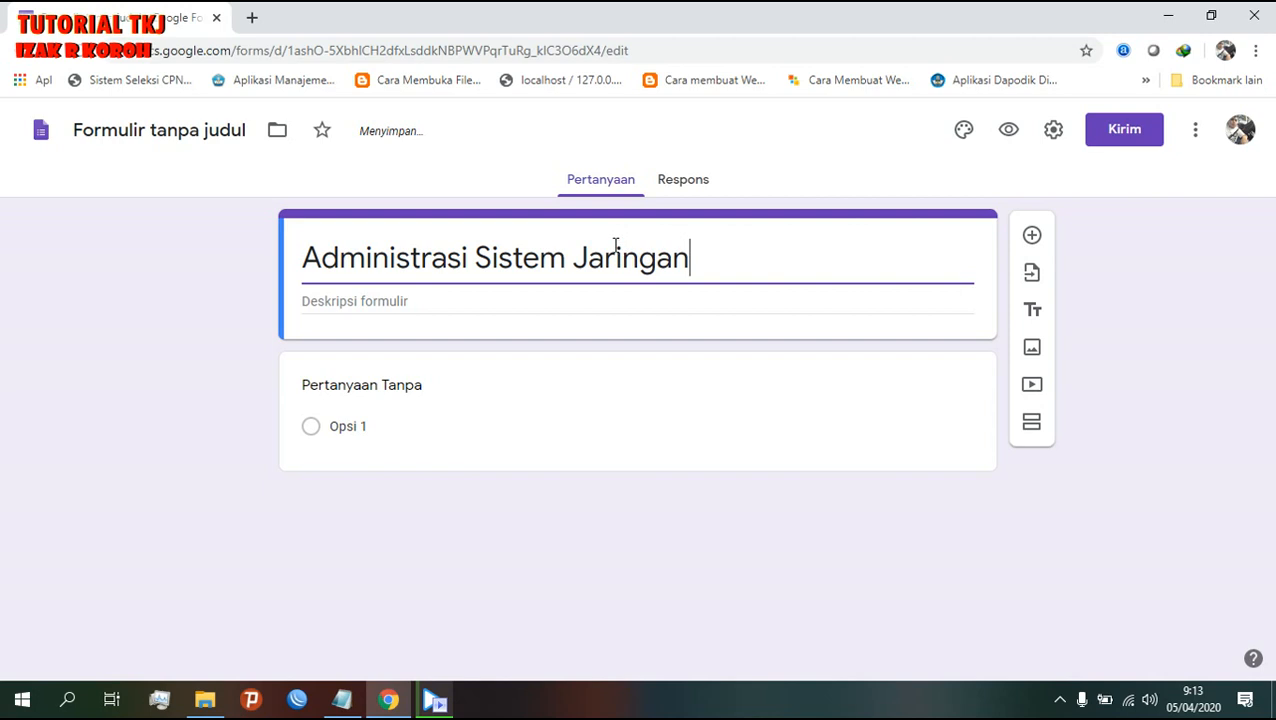
{"action": "left_click_drag", "start_coordinate": [689, 248], "coordinate": [291, 270]}
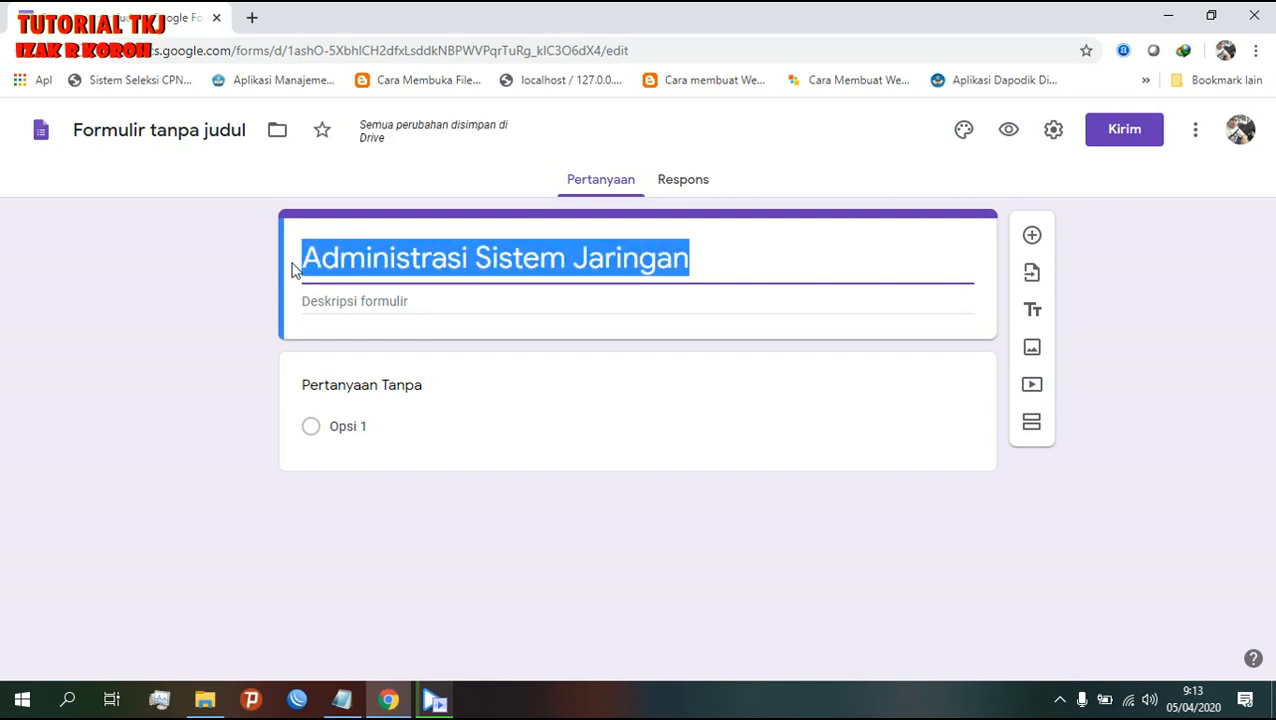
{"action": "left_click", "coordinate": [540, 305]}
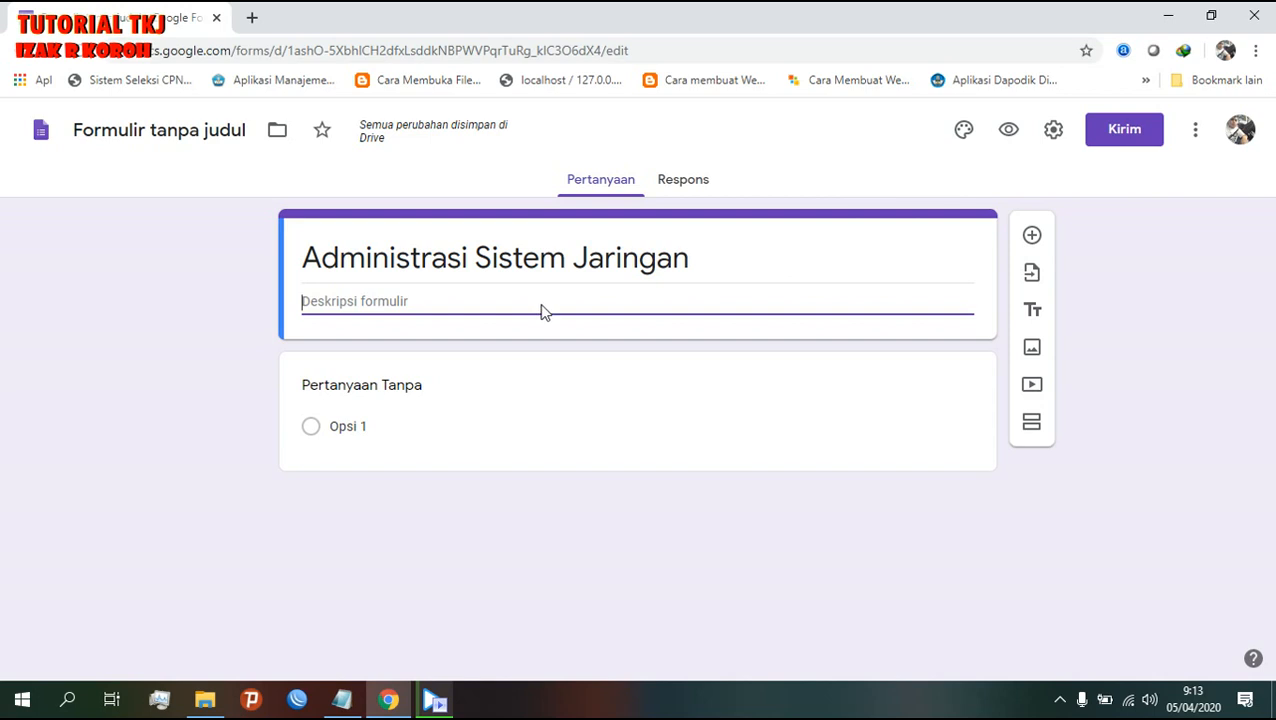
{"action": "type", "text": "UJIAN MID"}
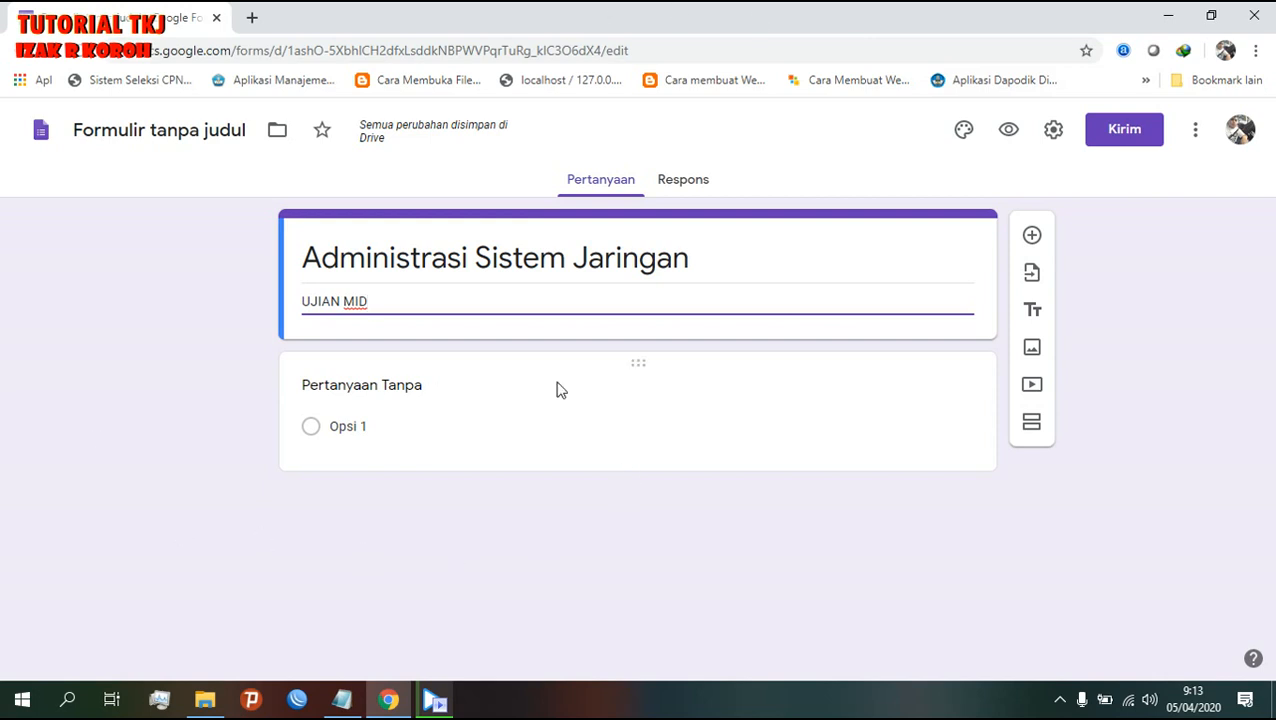
- Change the first question's type to short answer
{"action": "left_click", "coordinate": [638, 408]}
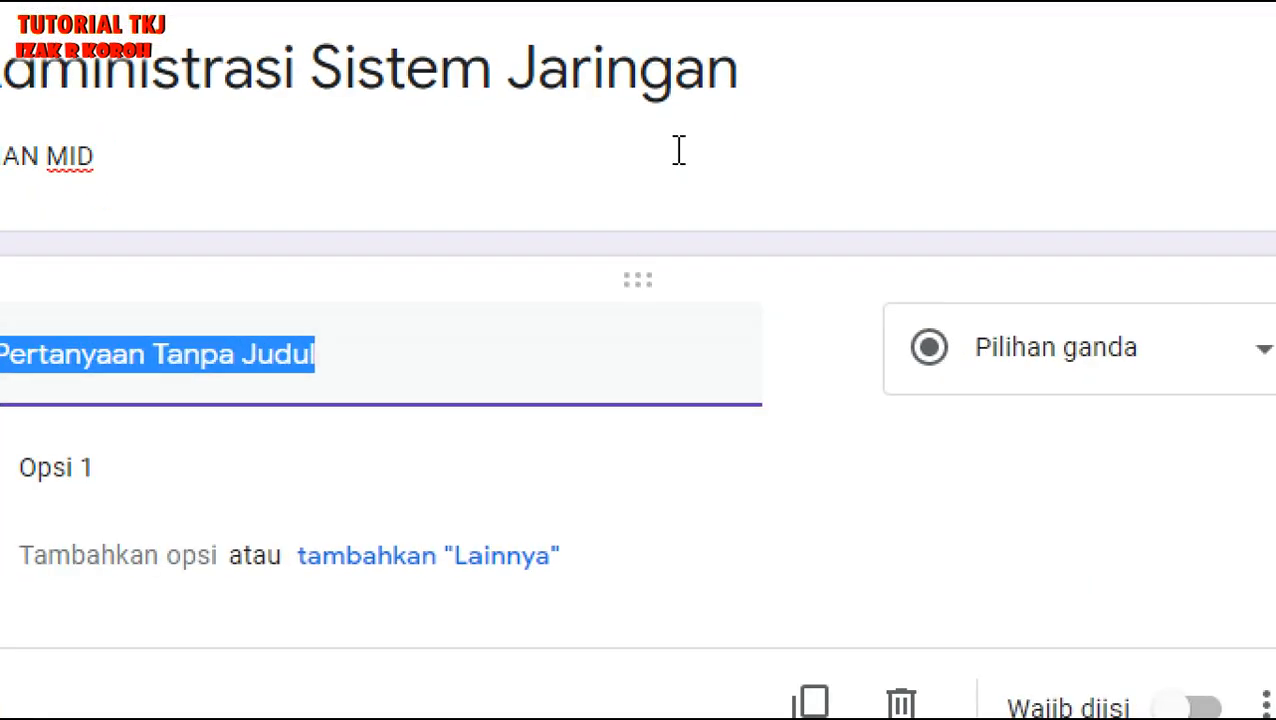
{"action": "left_click_drag", "start_coordinate": [720, 5], "coordinate": [471, 158]}
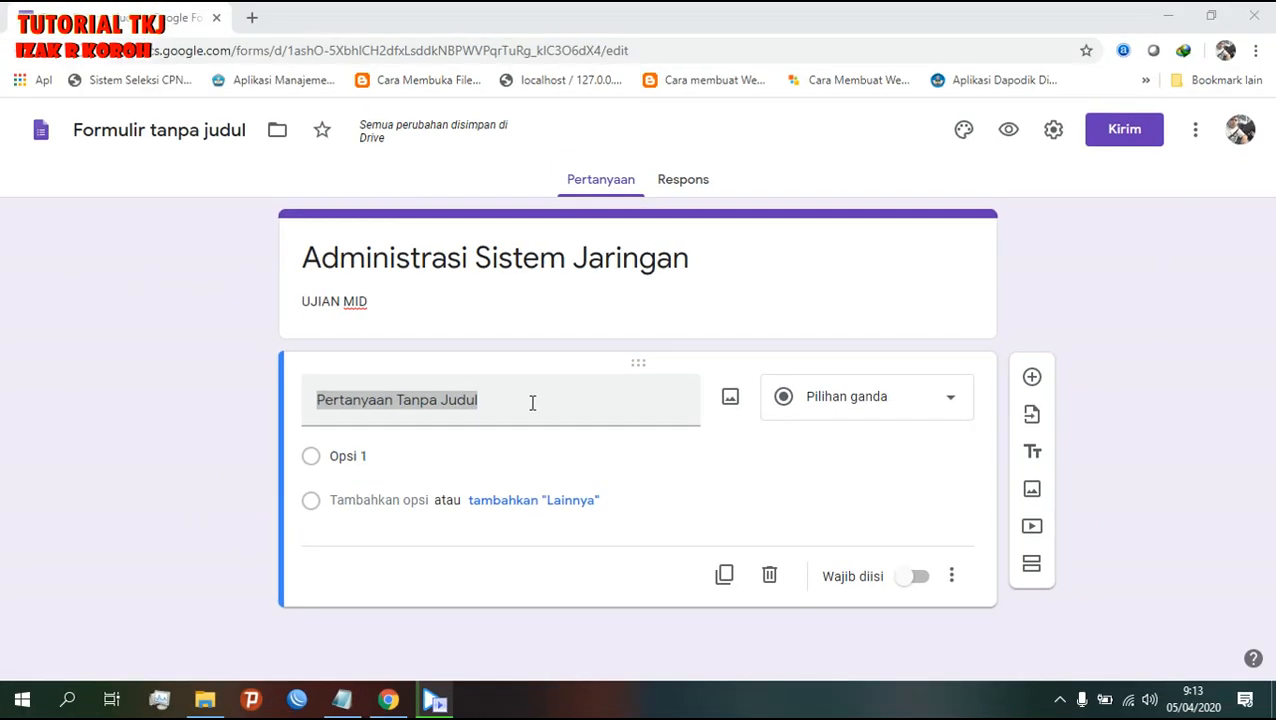
{"action": "mouse_move", "coordinate": [532, 403]}
{"action": "left_mouse_down"}
{"action": "mouse_move", "coordinate": [430, 400]}
{"action": "mouse_move", "coordinate": [512, 396]}
{"action": "left_mouse_up"}
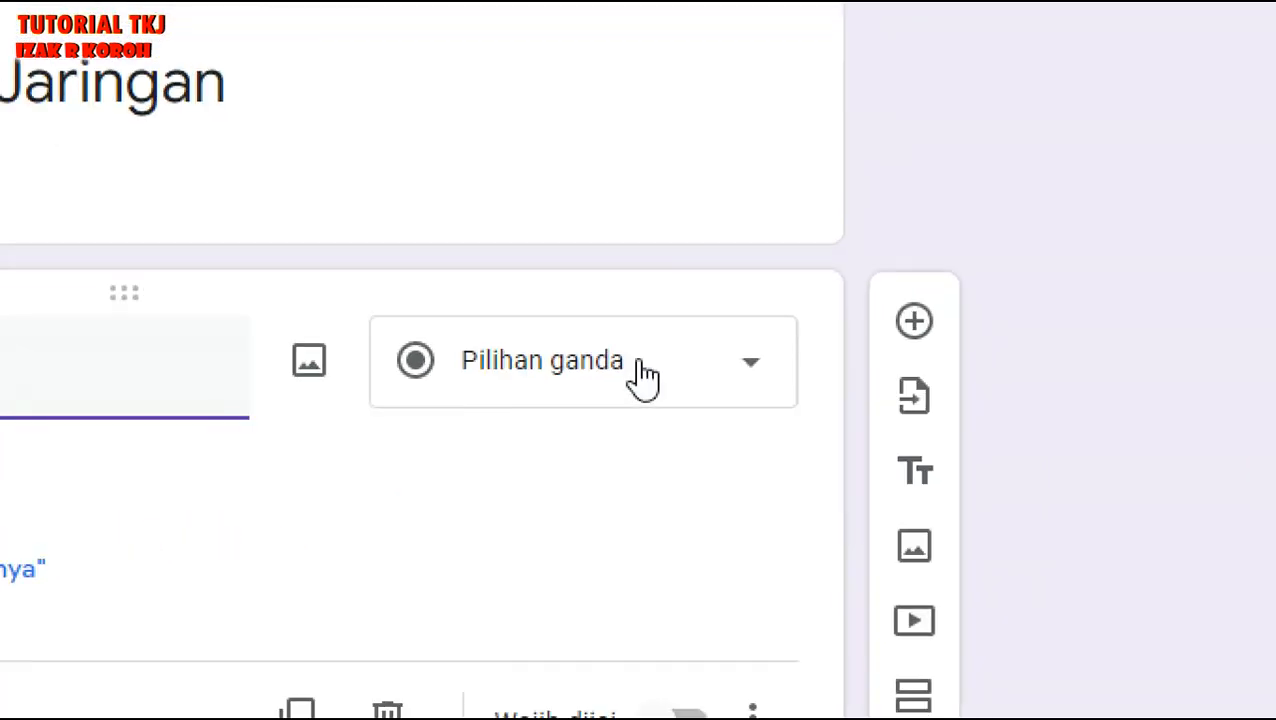
{"action": "left_click", "coordinate": [700, 378]}
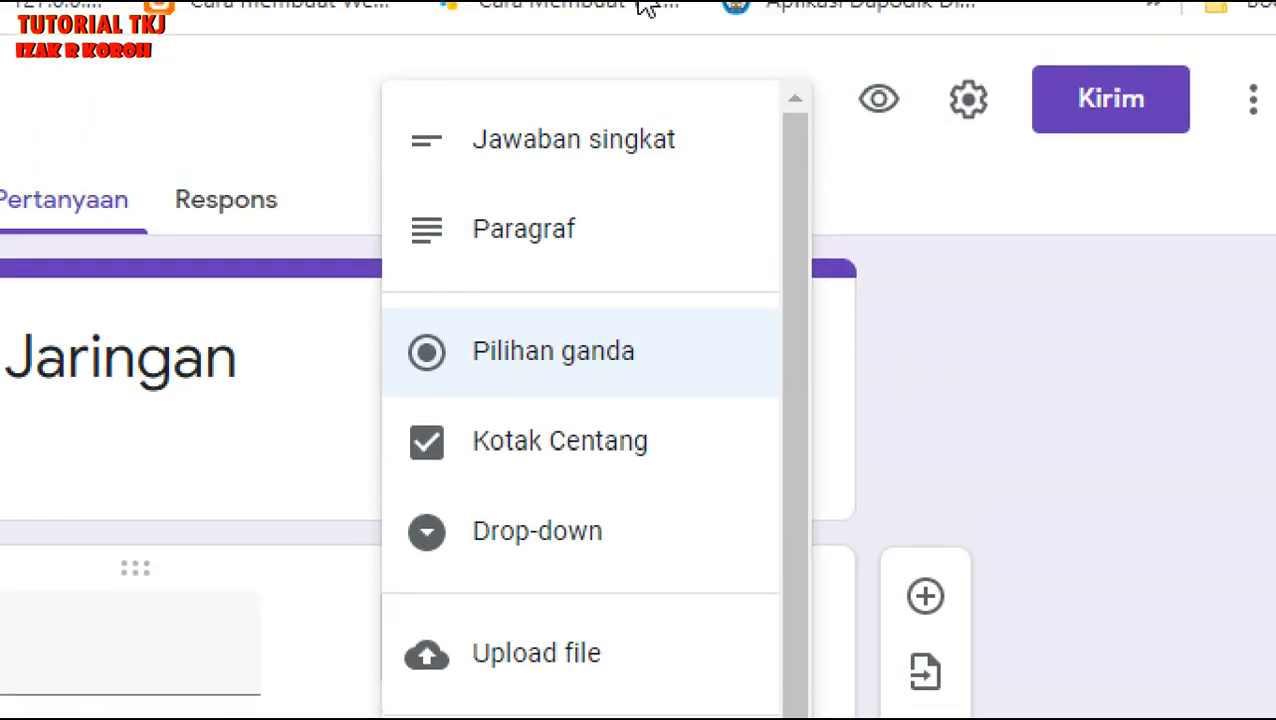
{"action": "left_click", "coordinate": [555, 150]}
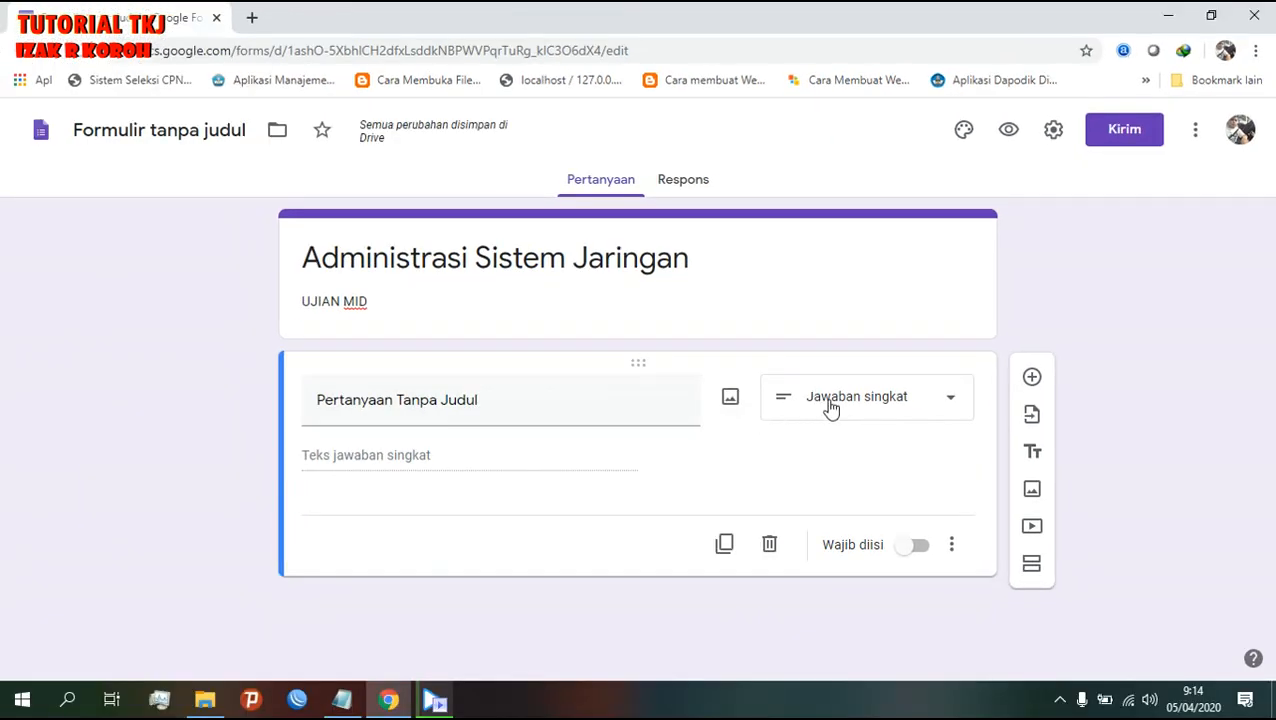
- Title the question NAMA and mark it required
{"action": "left_click", "coordinate": [432, 404]}
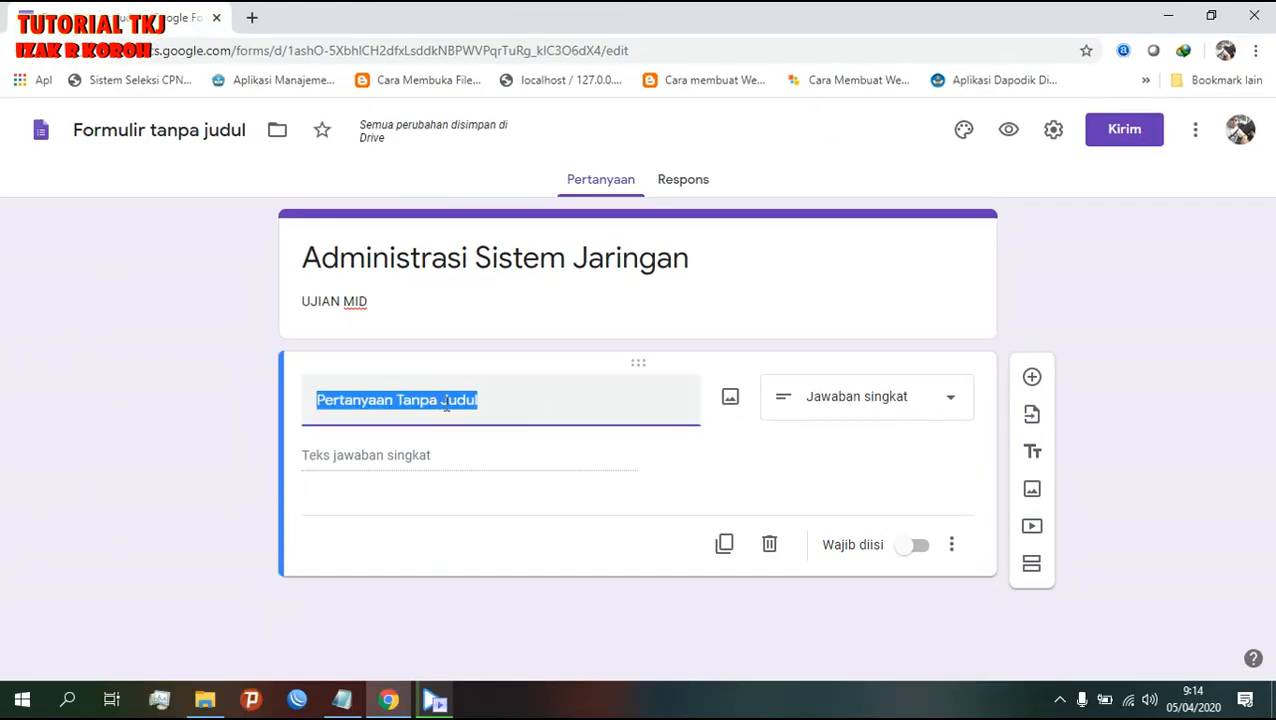
{"action": "type", "text": "A"}
{"action": "key", "text": "BackSpace"}
{"action": "type", "text": "A"}
{"action": "key", "text": "BackSpace"}
{"action": "type", "text": "n"}
{"action": "key", "text": "BackSpace"}
{"action": "type", "text": "n"}
{"action": "key", "text": "BackSpace"}
{"action": "type", "text": "NAMA"}
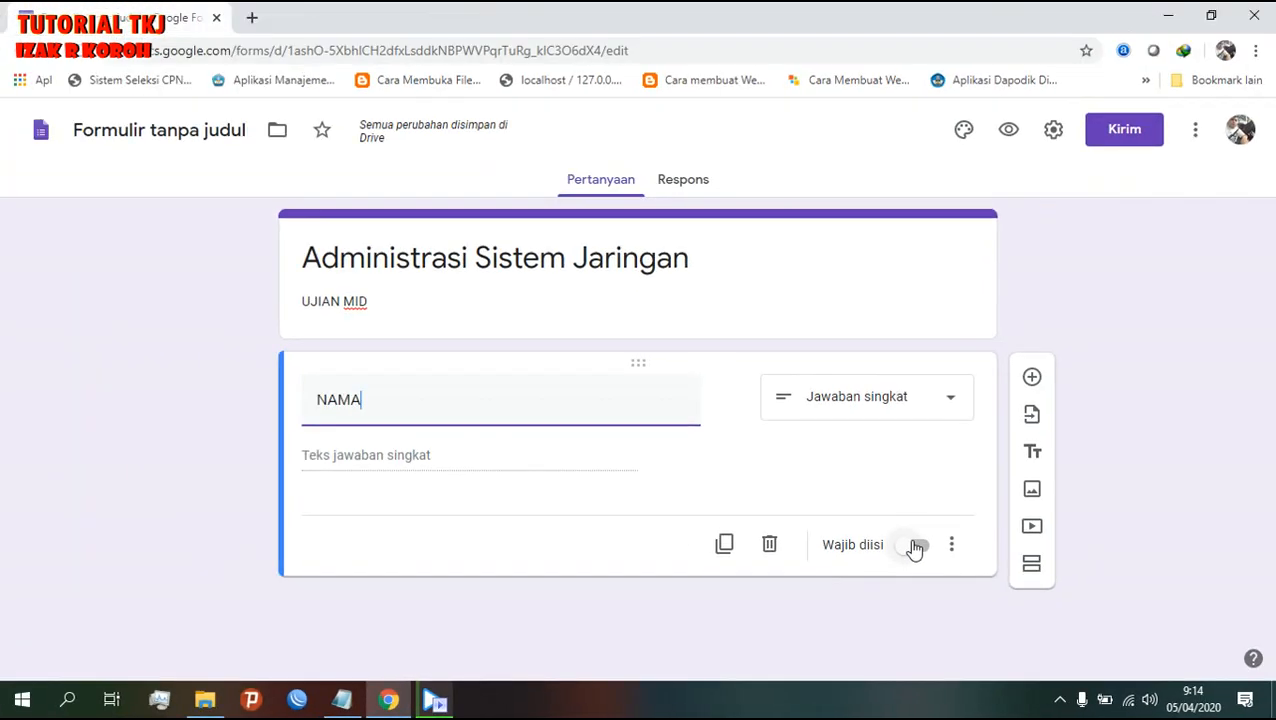
{"action": "left_click", "coordinate": [633, 373]}
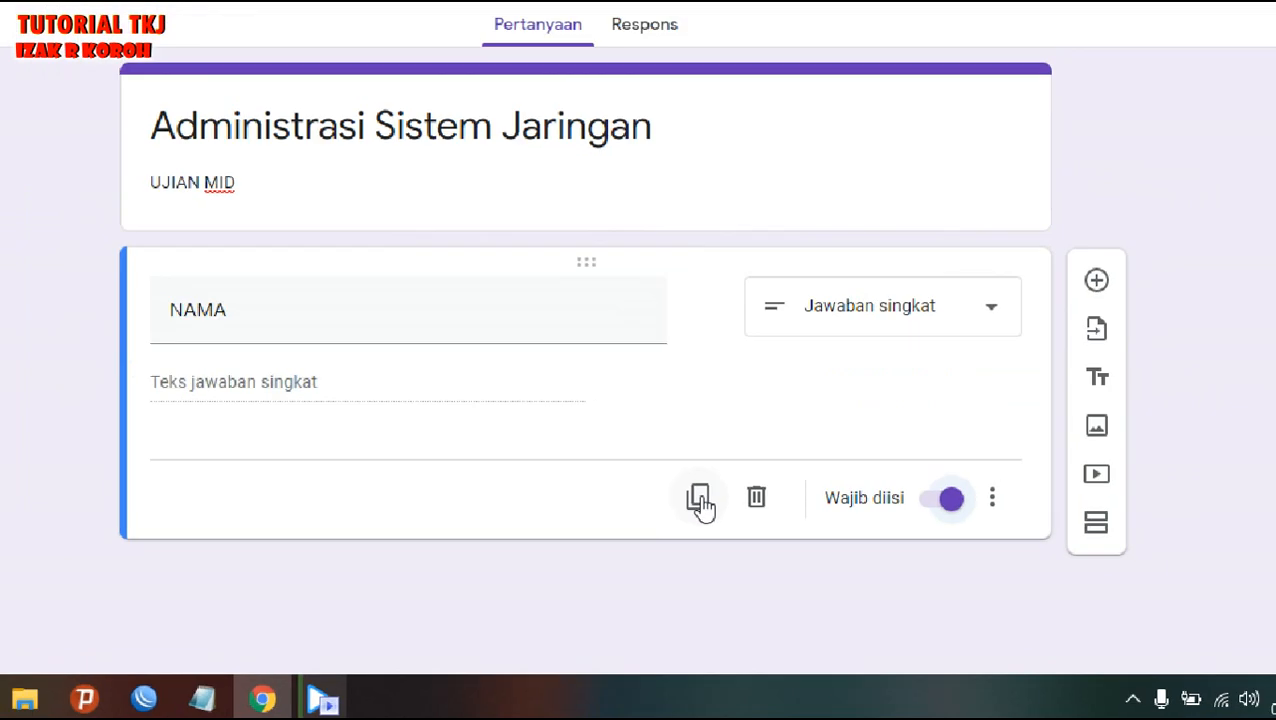
- Duplicate NAMA as KELAS, then duplicate KELAS as NIS / NISN
{"action": "left_click", "coordinate": [699, 499]}
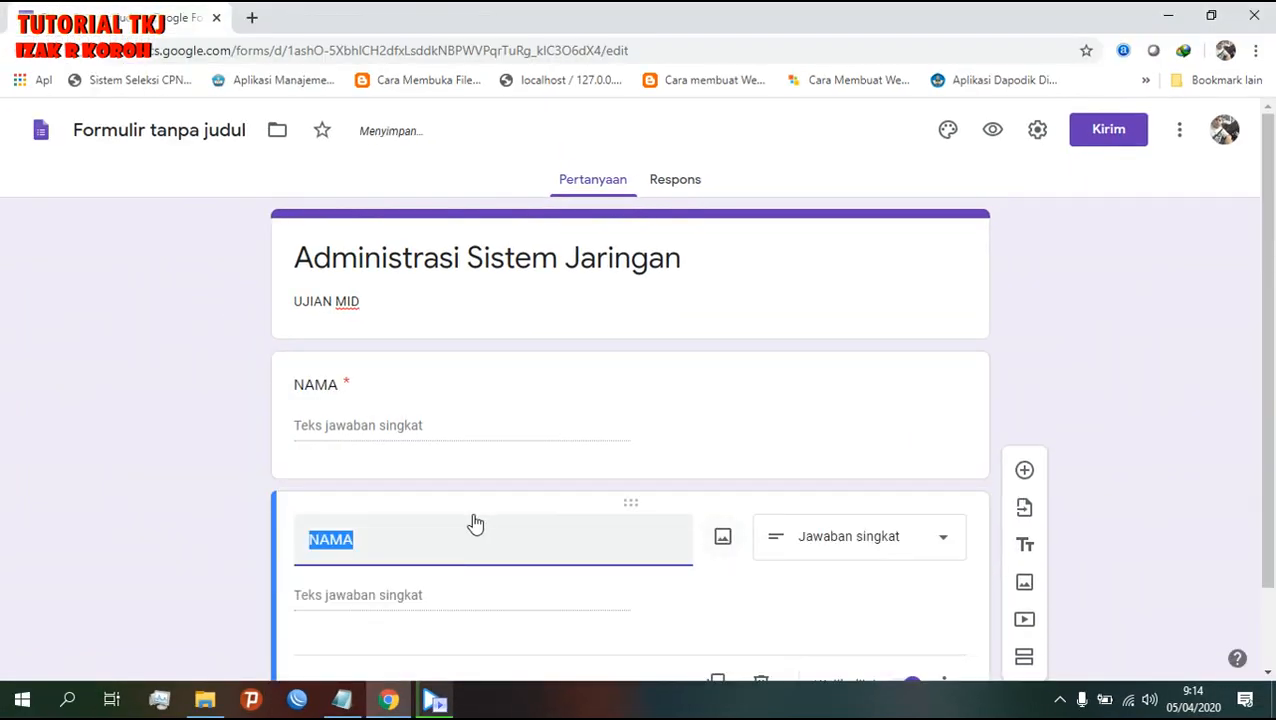
{"action": "type", "text": "KELAS"}
{"action": "scroll", "coordinate": [441, 530], "scroll_direction": "down", "scroll_amount": 1}
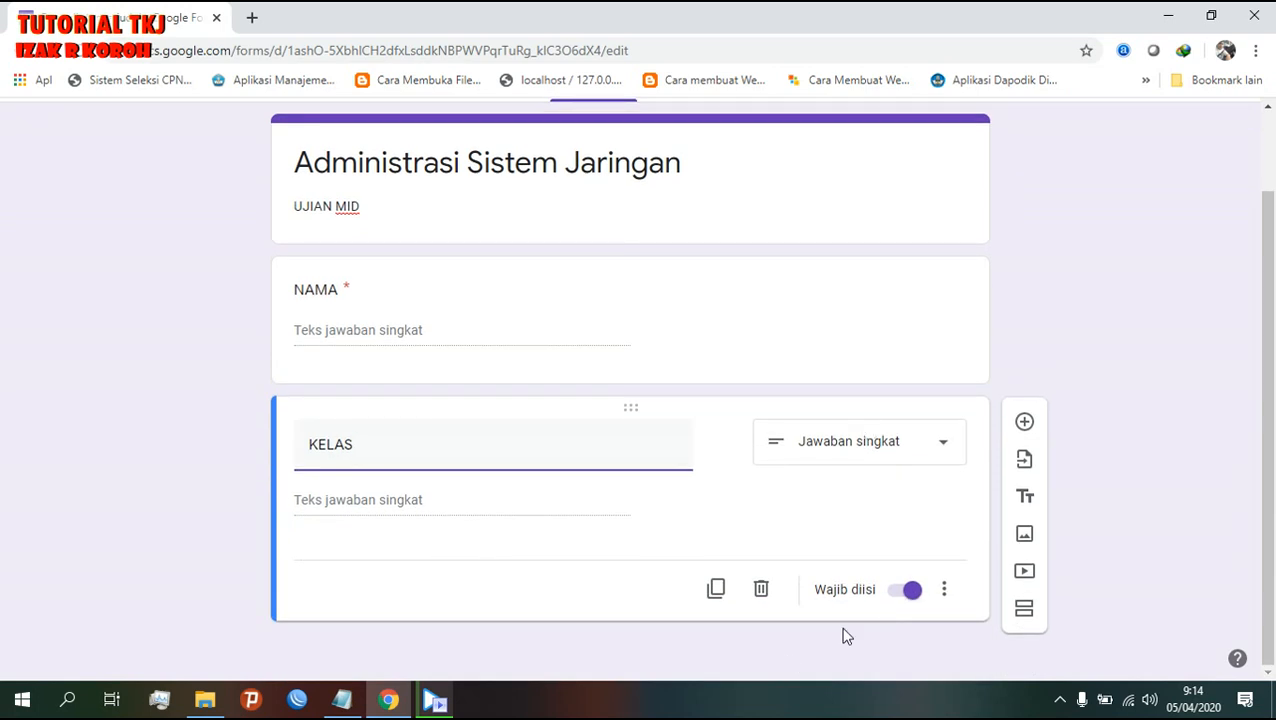
{"action": "left_click", "coordinate": [722, 591]}
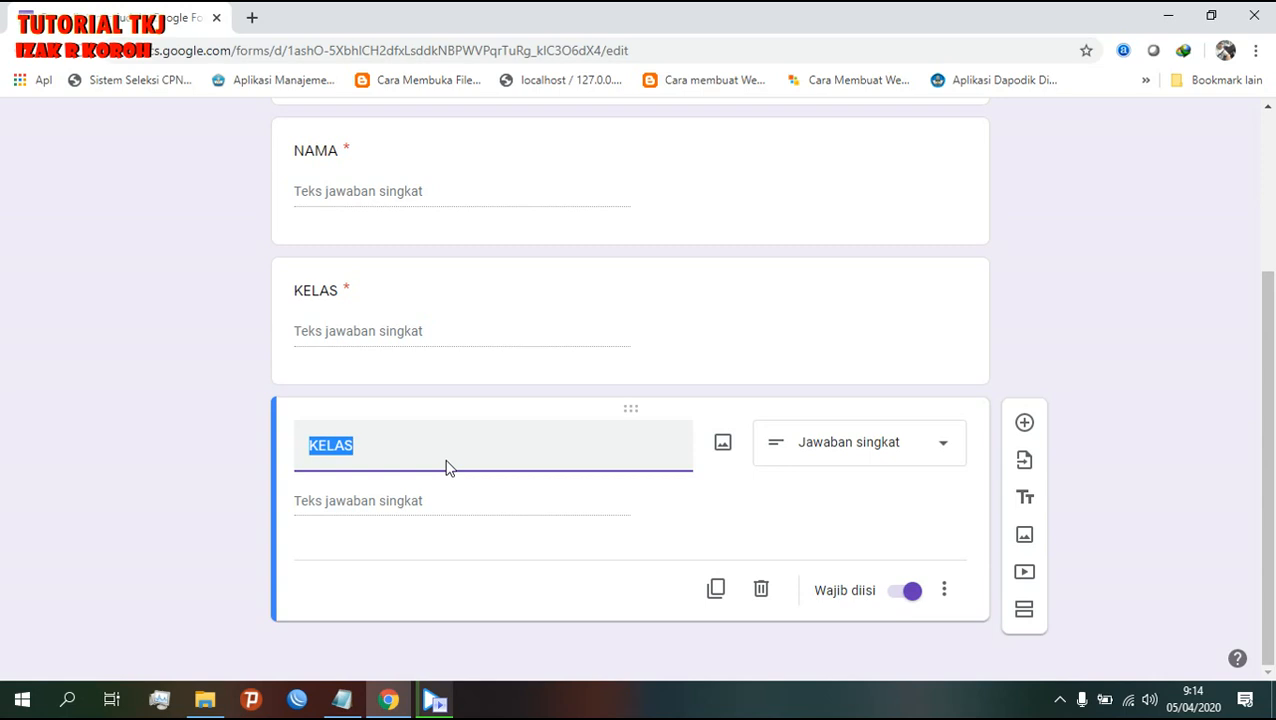
{"action": "type", "text": "N"}
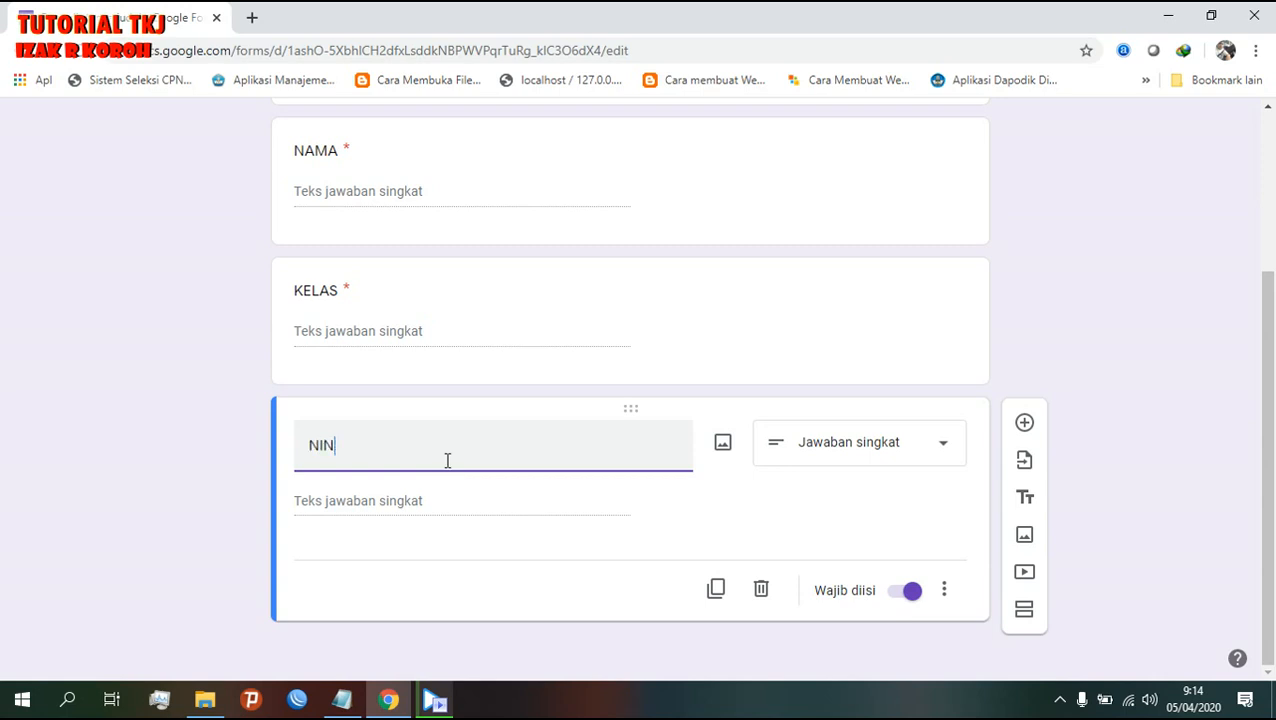
{"action": "type", "text": "IN"}
{"action": "key", "text": "BackSpace"}
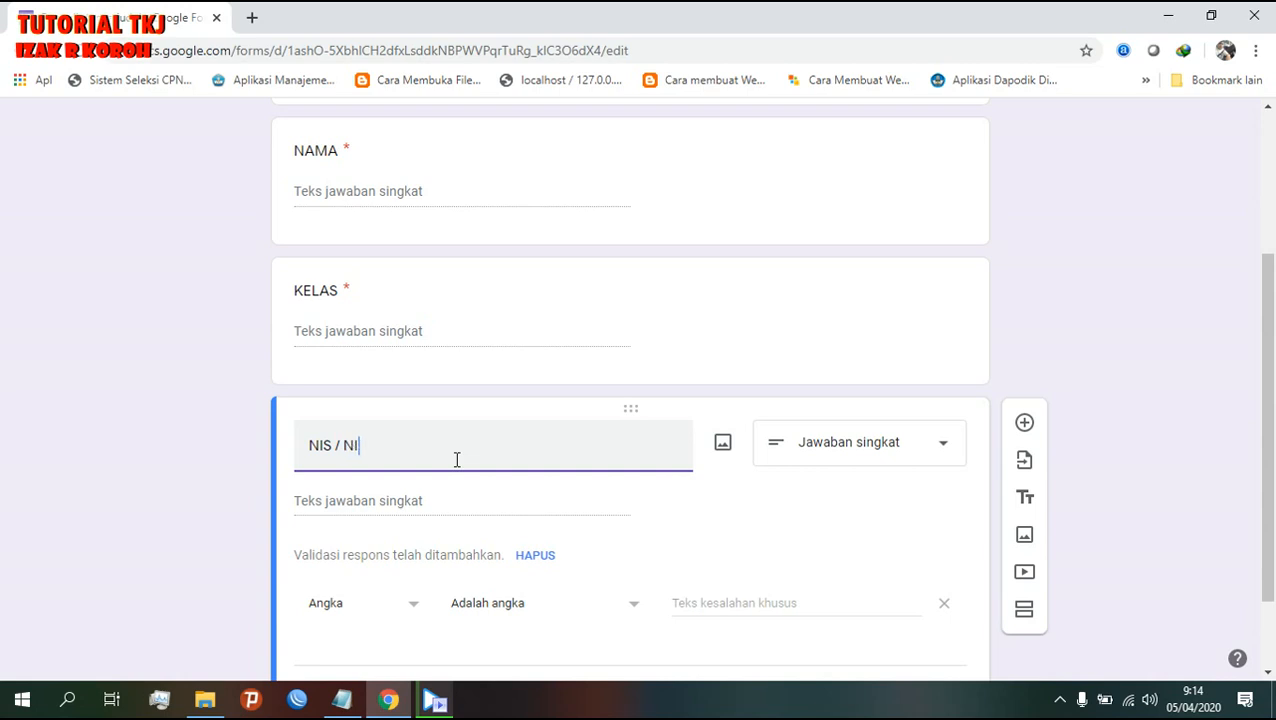
- Turn off response validation on the NIS / NISN question
{"action": "scroll", "coordinate": [390, 478], "scroll_direction": "down", "scroll_amount": 1}
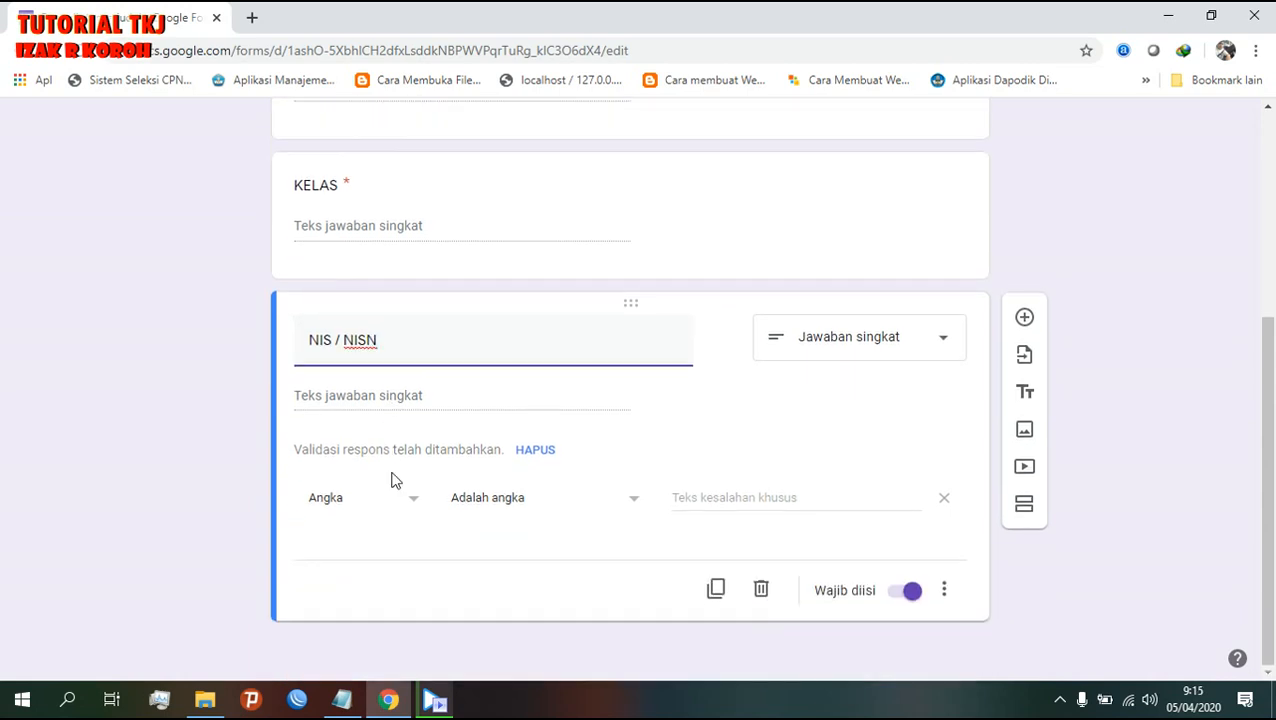
{"action": "scroll", "coordinate": [612, 498], "scroll_direction": "up", "scroll_amount": 2}
{"action": "scroll", "coordinate": [775, 521], "scroll_direction": "down", "scroll_amount": 2}
{"action": "left_click", "coordinate": [944, 592]}
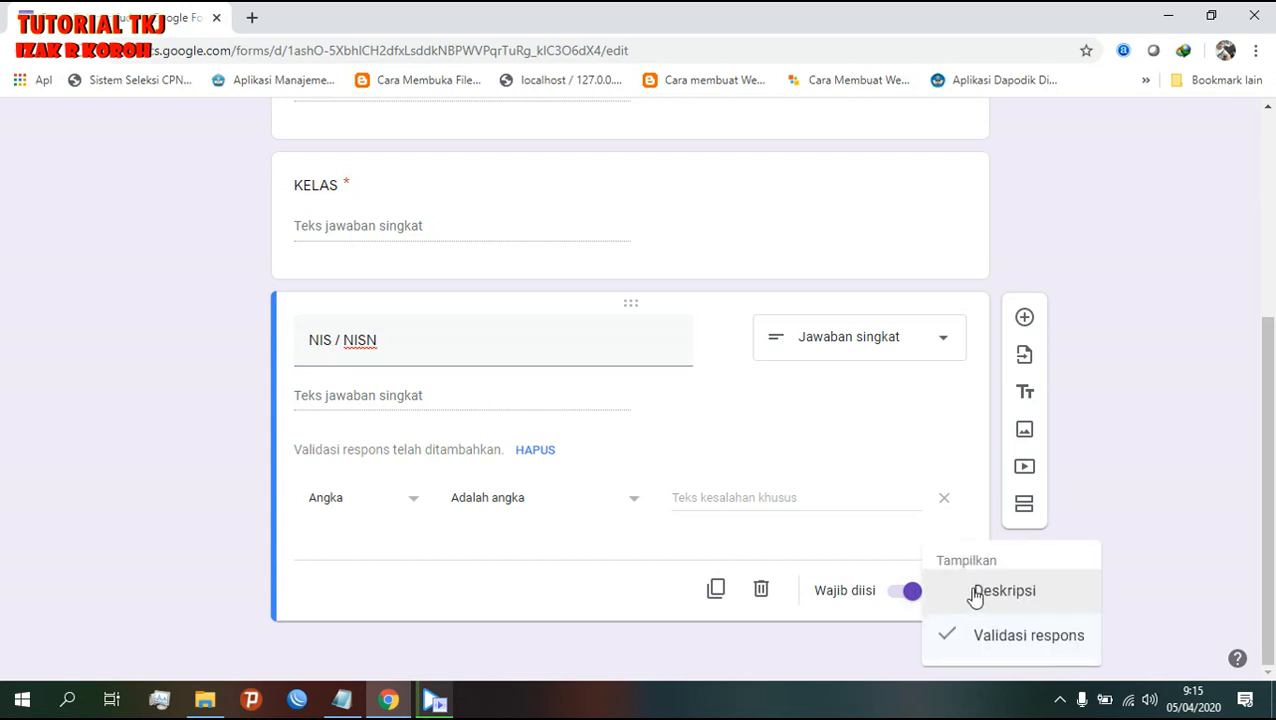
{"action": "left_click", "coordinate": [988, 635]}
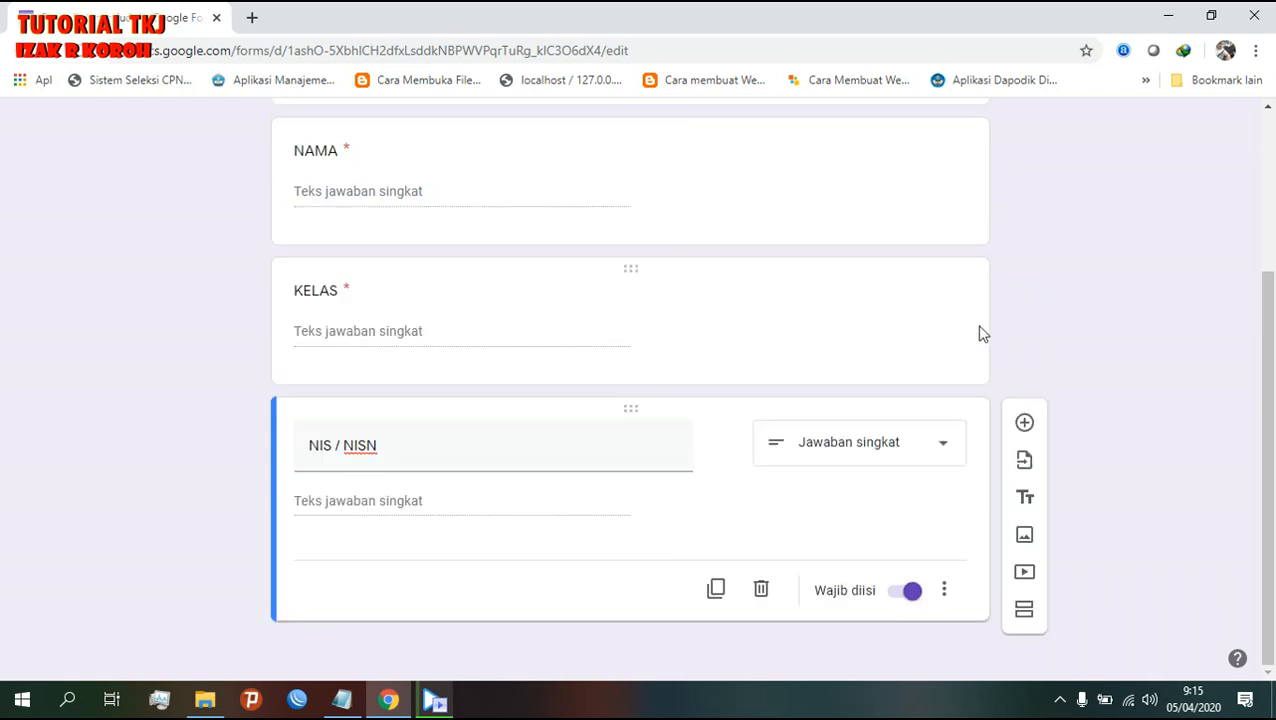
{"action": "left_click", "coordinate": [800, 300]}
{"action": "left_click", "coordinate": [945, 453]}
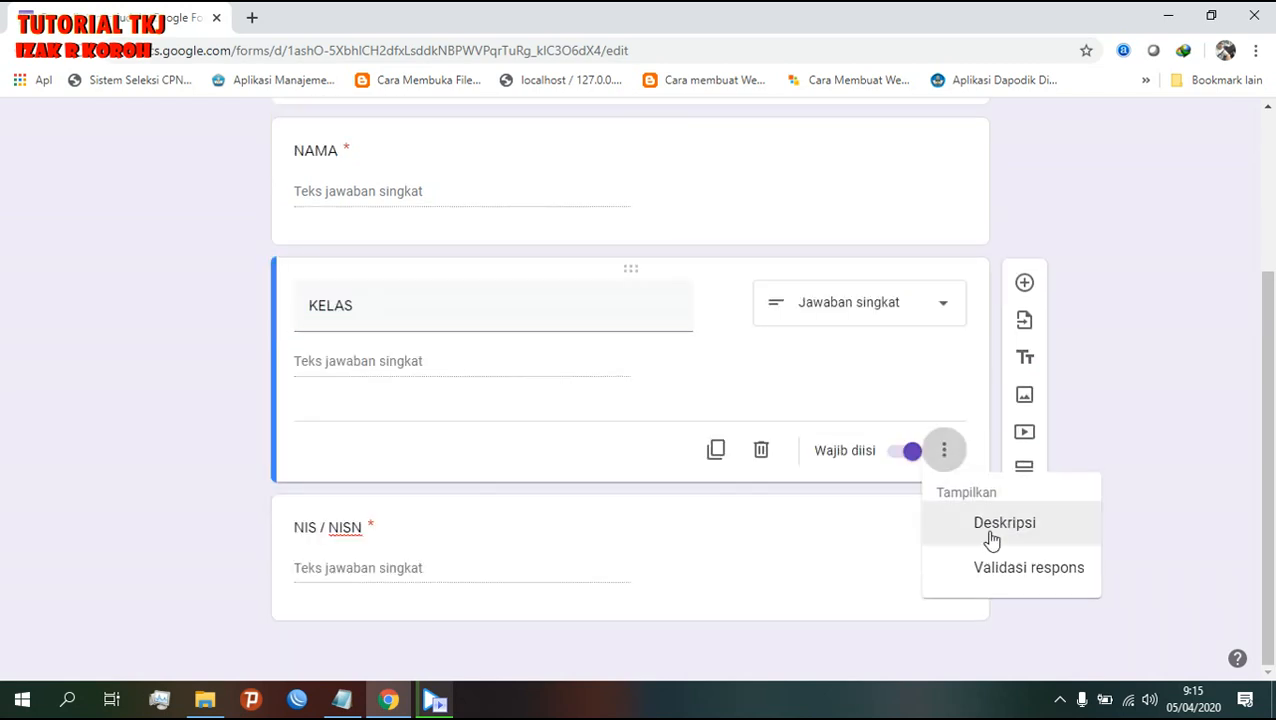
{"action": "left_click", "coordinate": [947, 460]}
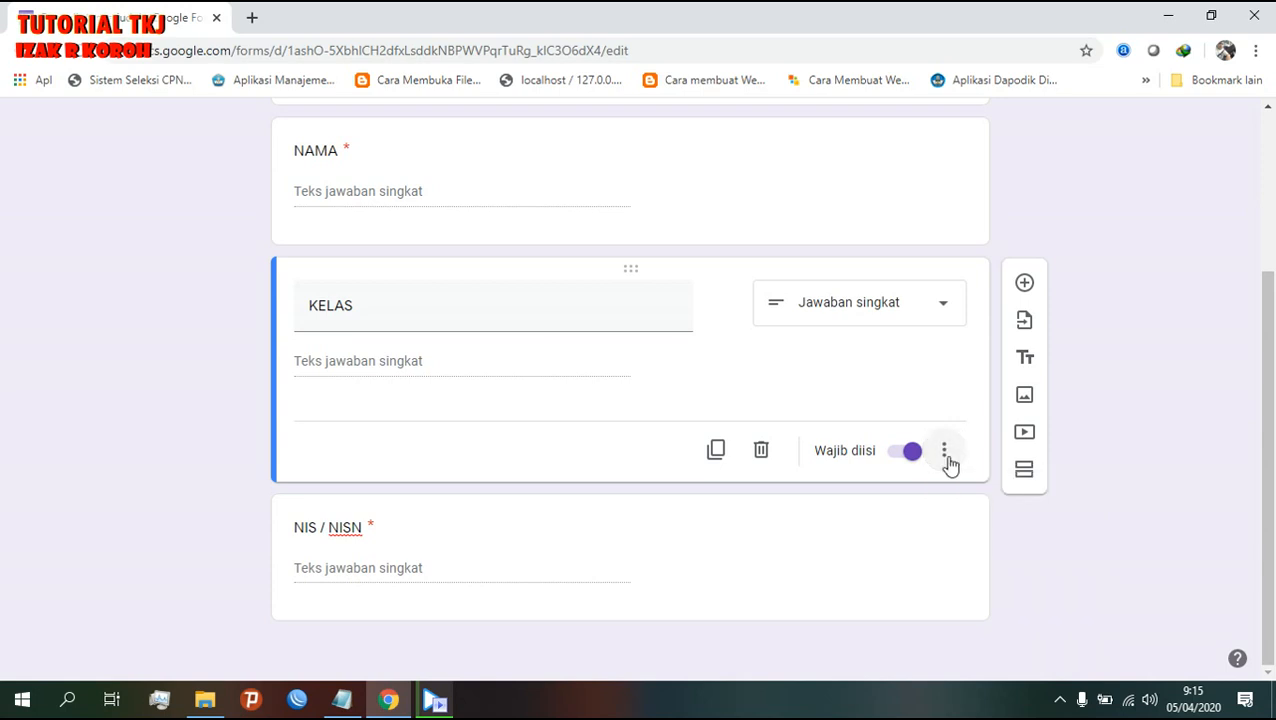
{"action": "left_click", "coordinate": [890, 535]}
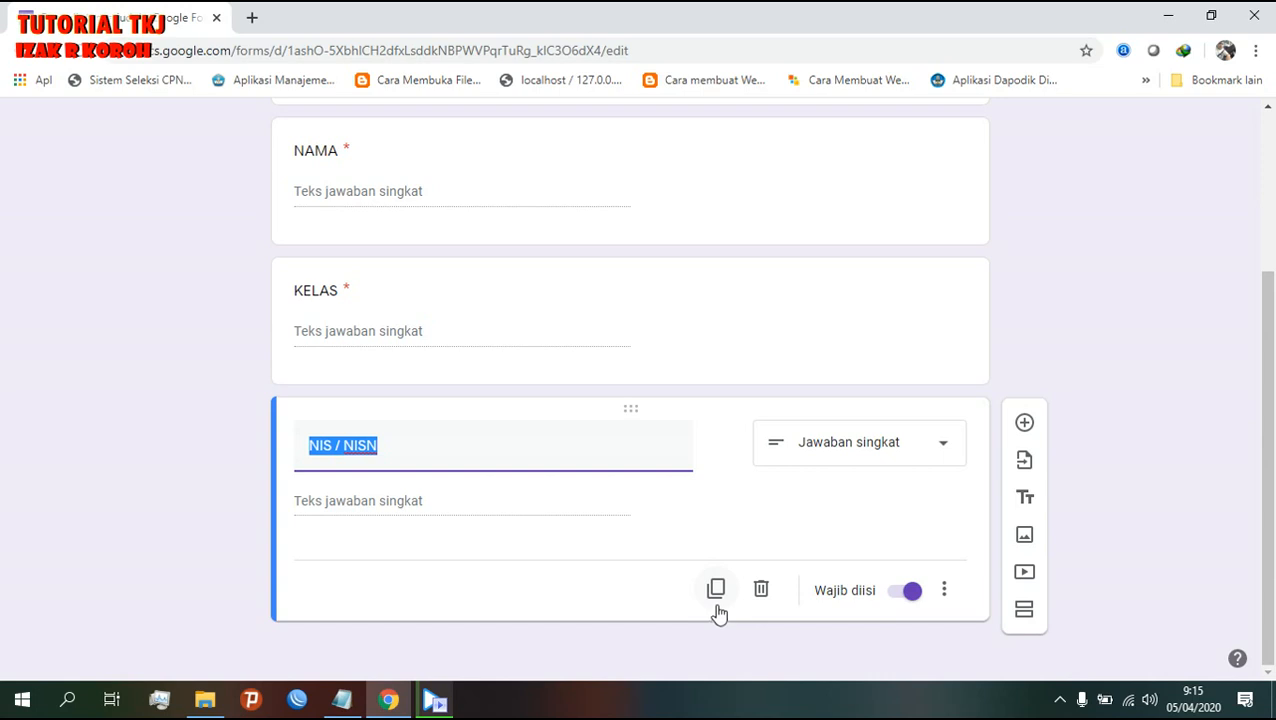
{"action": "left_click_drag", "start_coordinate": [1262, 388], "coordinate": [1265, 209]}
{"action": "left_click", "coordinate": [794, 572]}
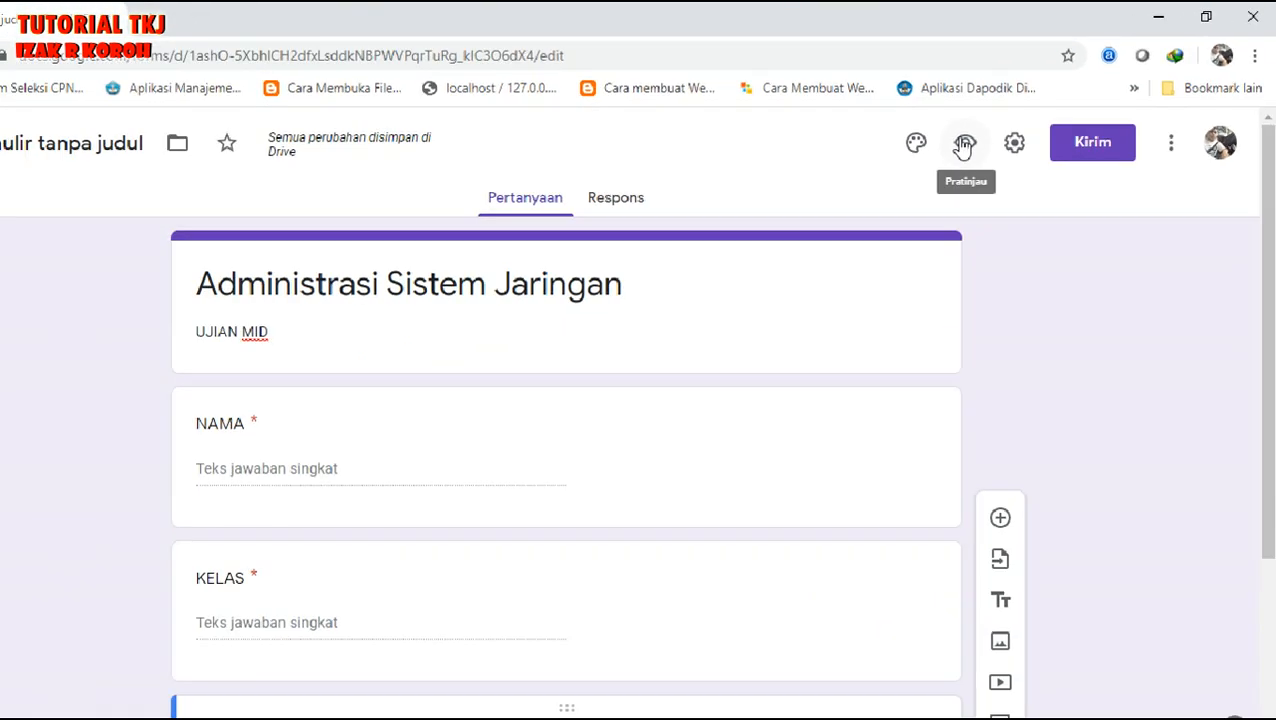
{"action": "left_click", "coordinate": [707, 262]}
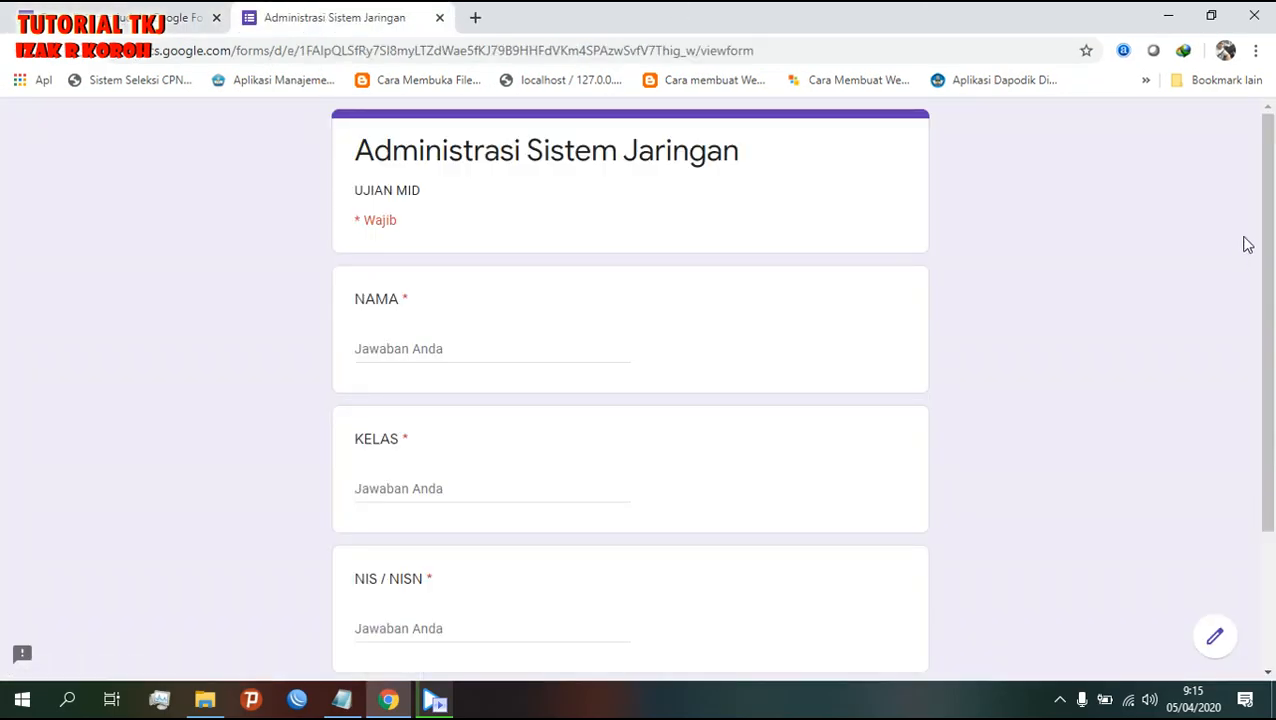
{"action": "left_click_drag", "start_coordinate": [1267, 242], "coordinate": [1272, 280]}
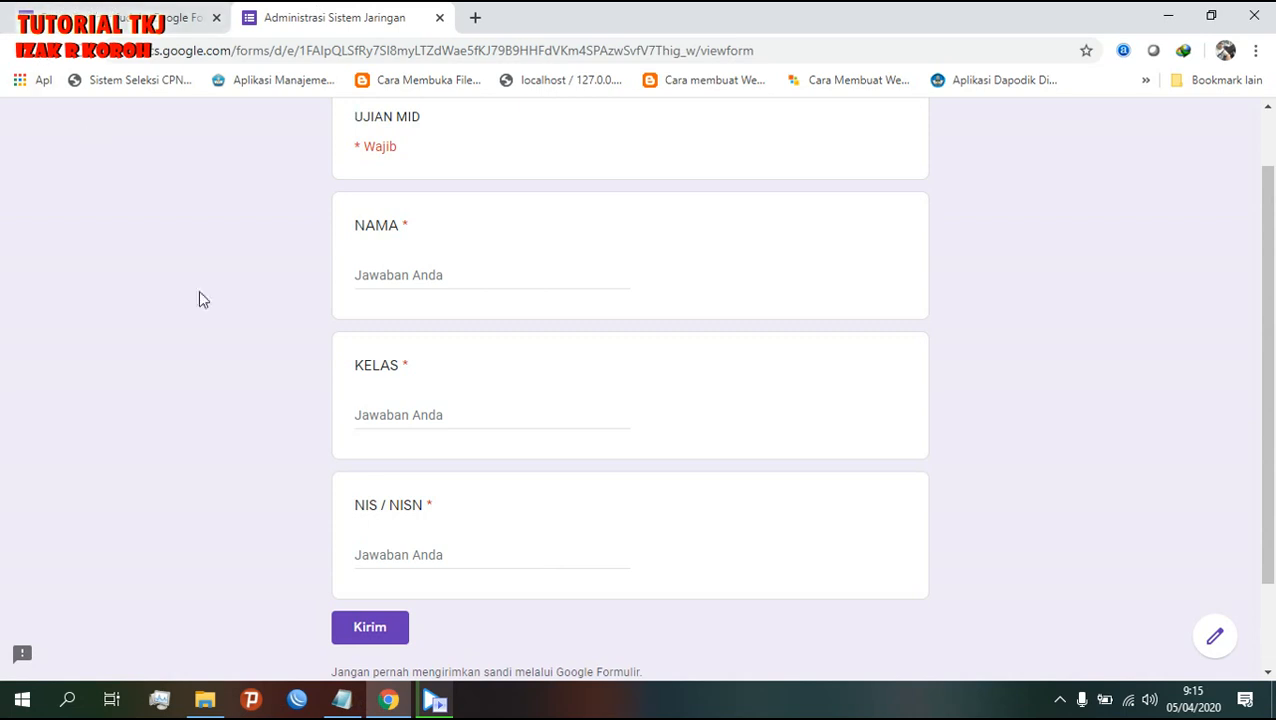
{"action": "scroll", "coordinate": [404, 552], "scroll_direction": "up", "scroll_amount": 1}
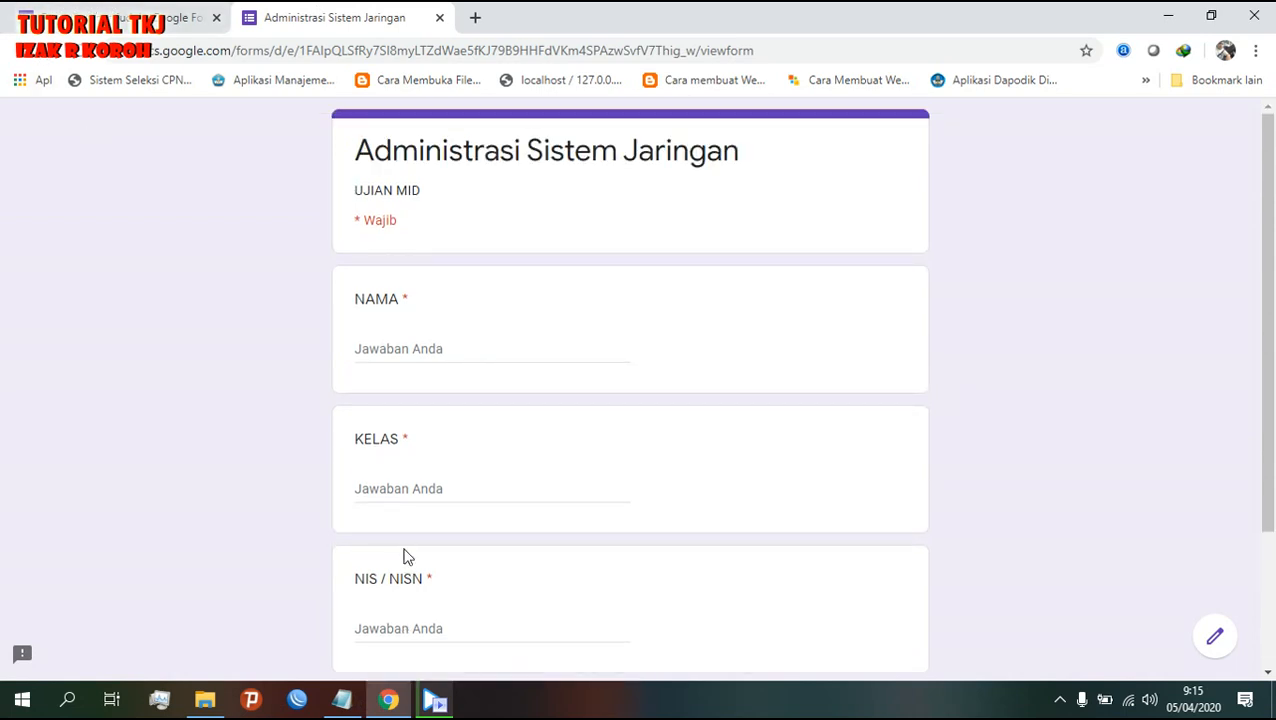
{"action": "scroll", "coordinate": [404, 552], "scroll_direction": "down", "scroll_amount": 1}
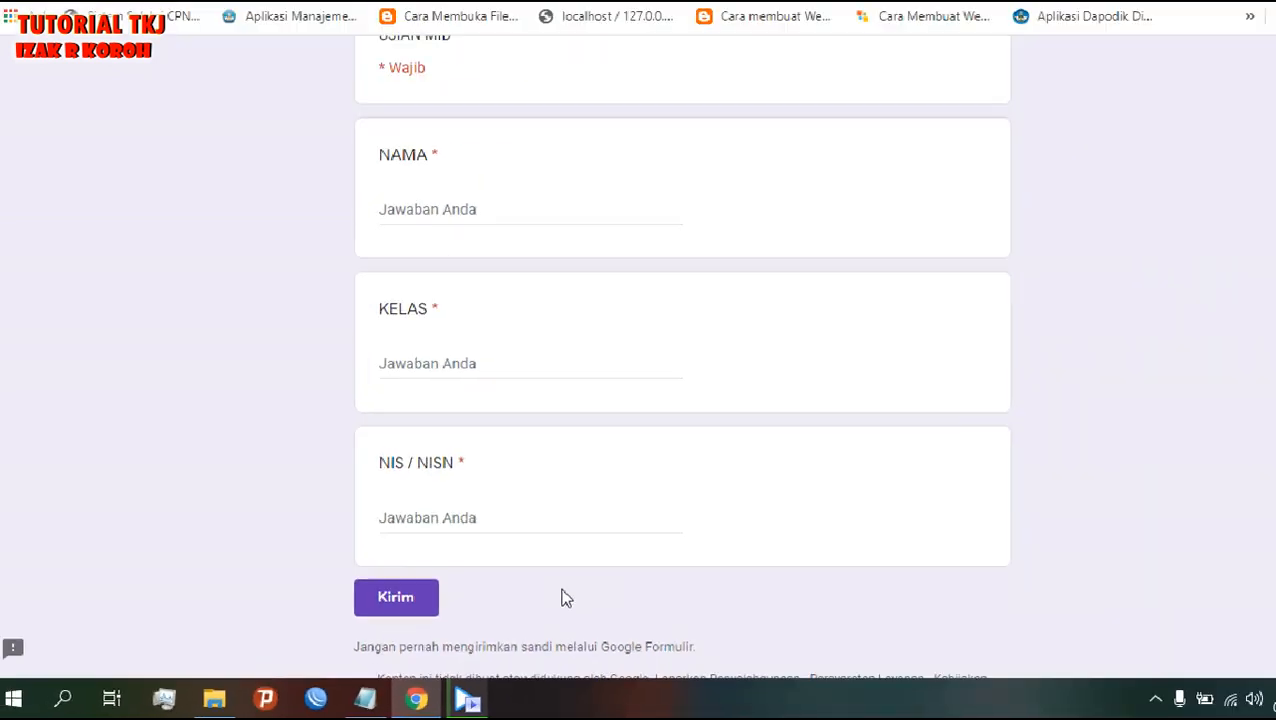
{"action": "scroll", "coordinate": [970, 490], "scroll_direction": "up", "scroll_amount": 3}
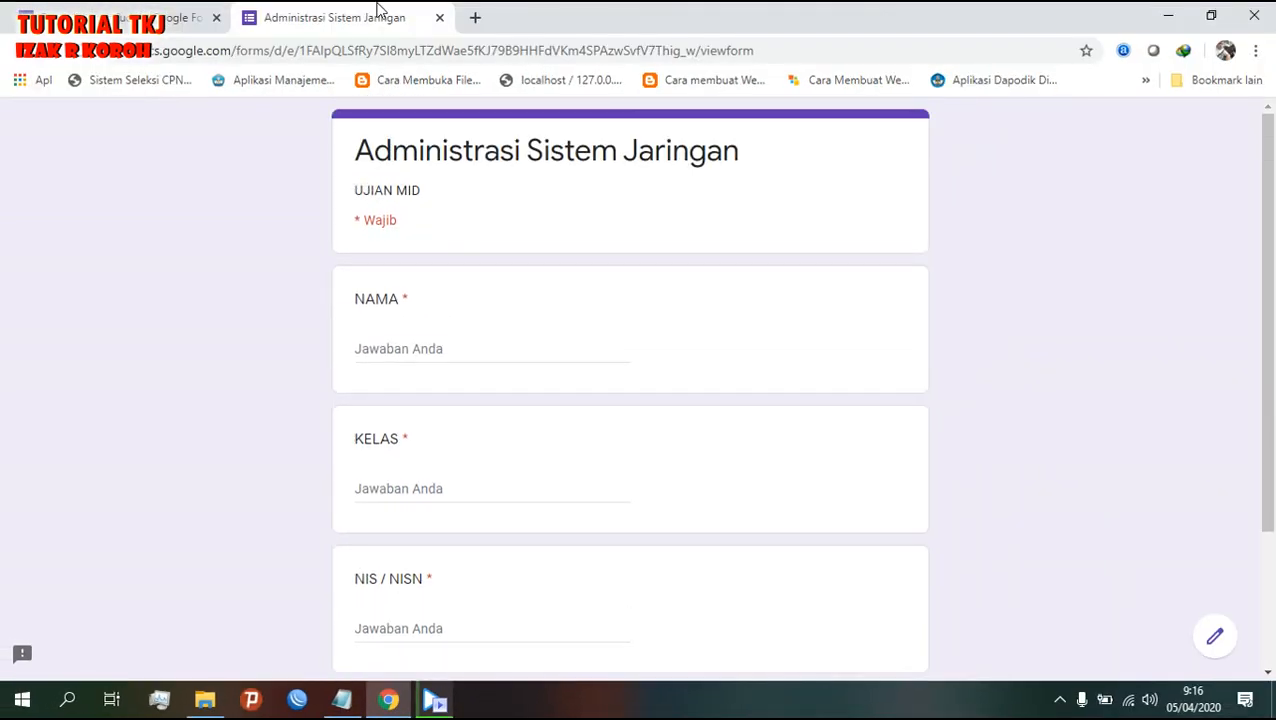
{"action": "left_click", "coordinate": [439, 17]}
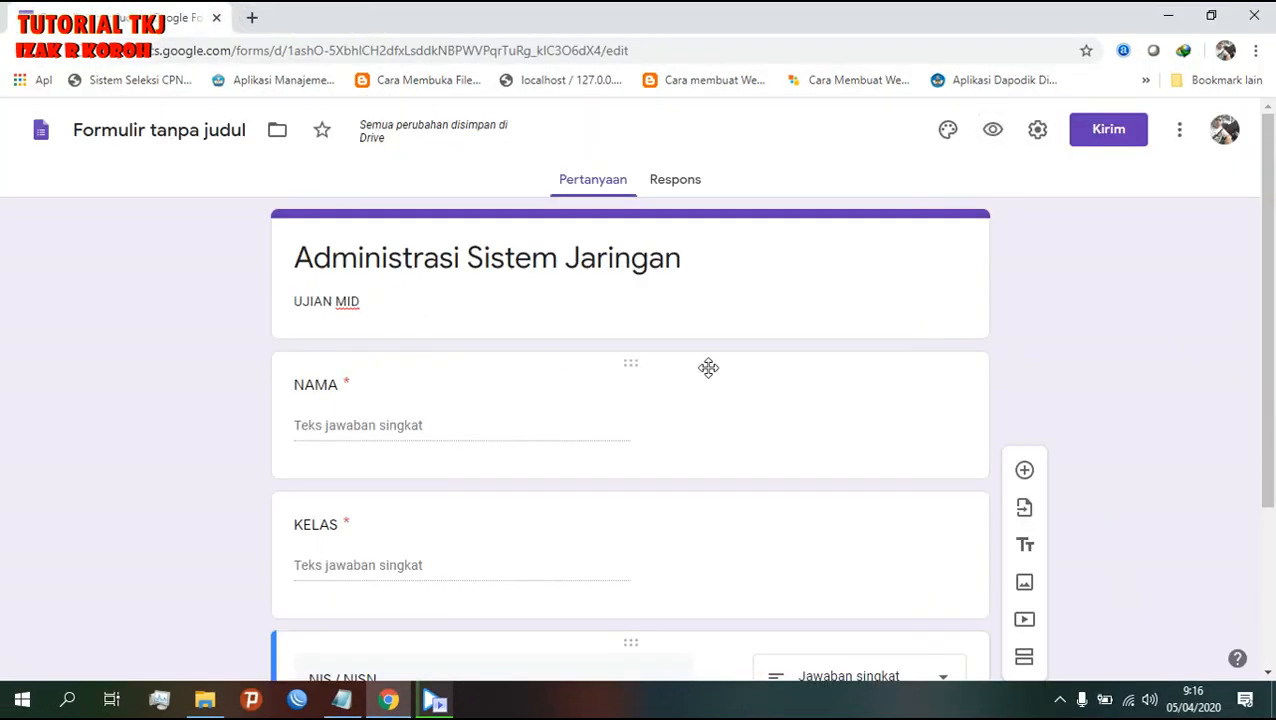
- Duplicate the NIS / NISN question and retitle the copy TOKEN/PASSWORD
{"action": "scroll", "coordinate": [706, 367], "scroll_direction": "down", "scroll_amount": 2}
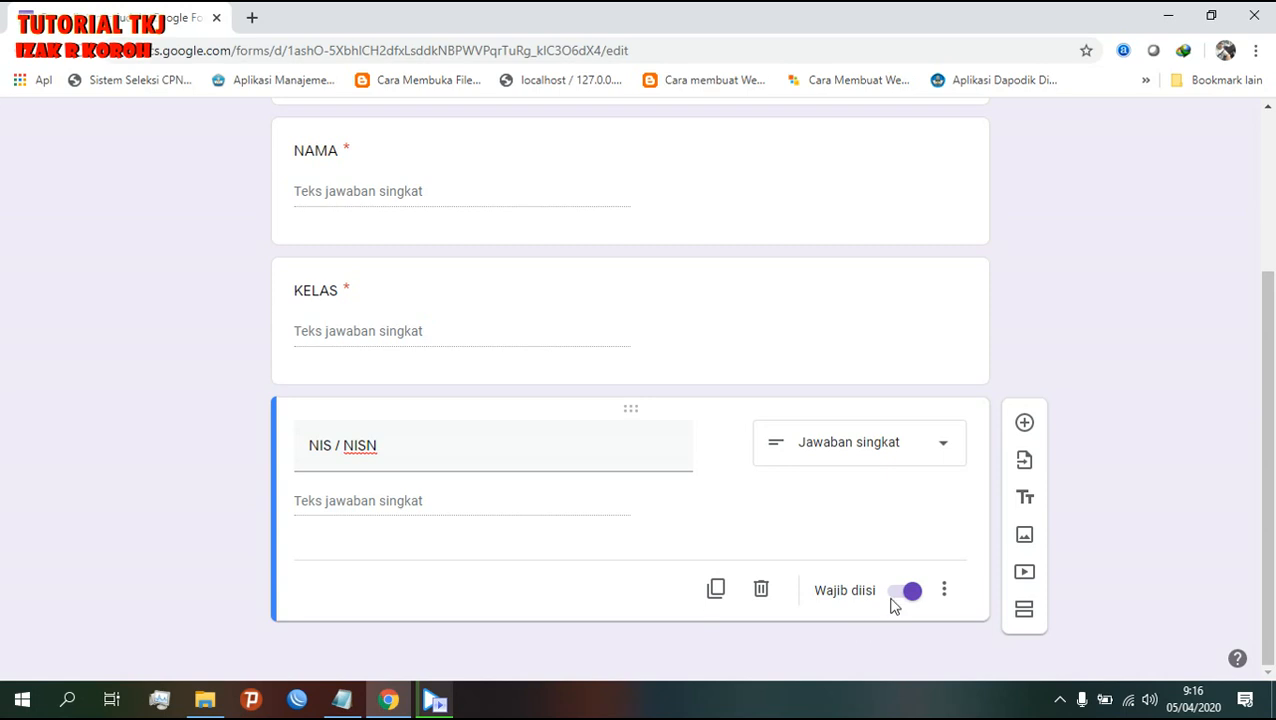
{"action": "left_click", "coordinate": [716, 589]}
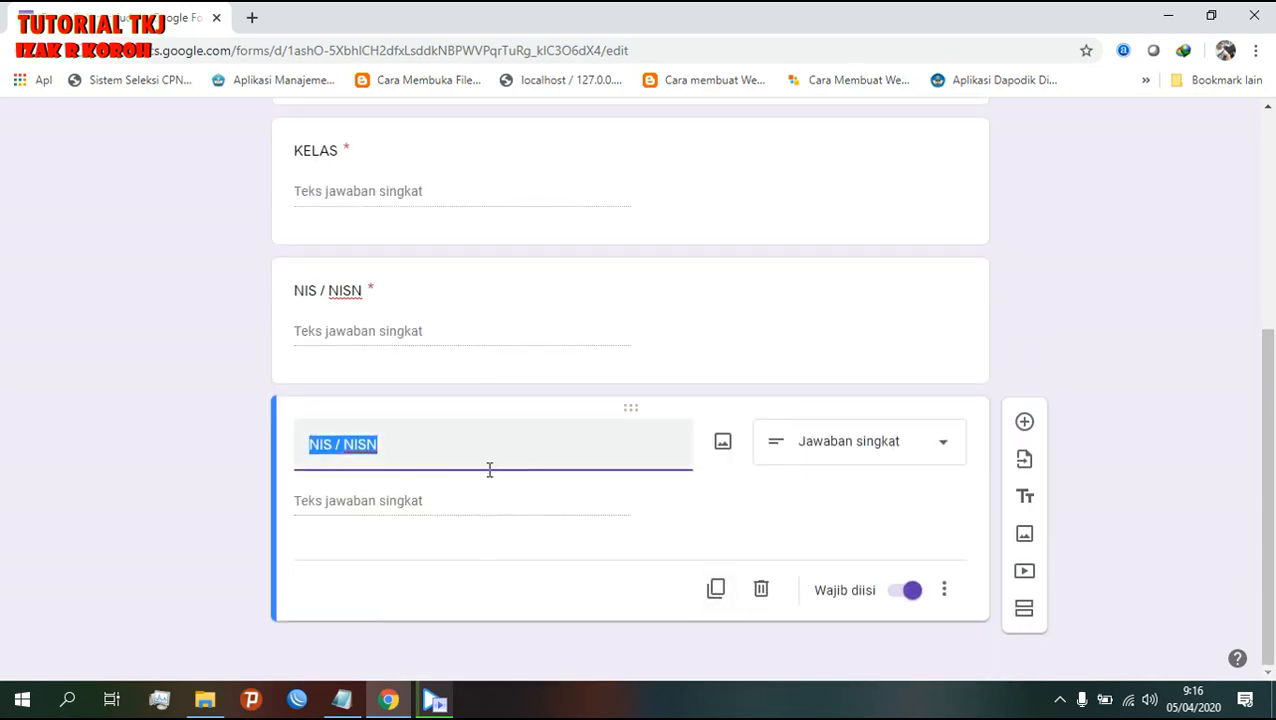
{"action": "type", "text": "TOKE"}
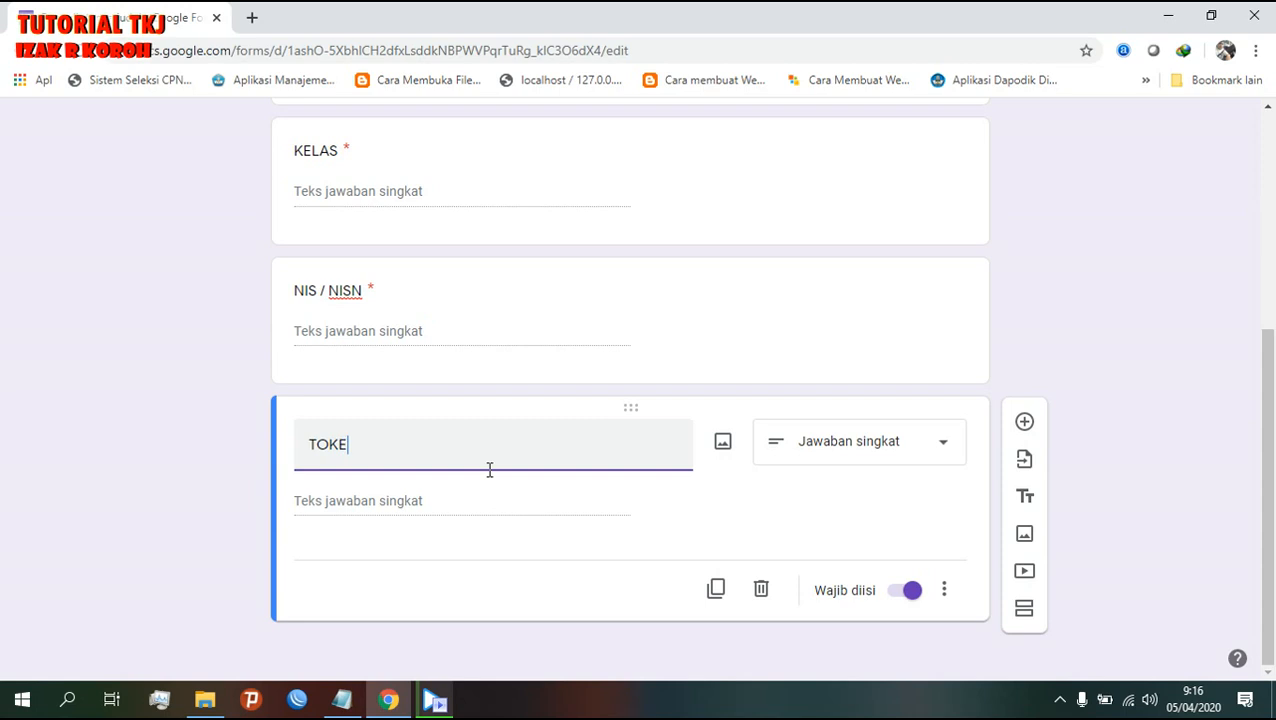
{"action": "type", "text": "N/PA"}
{"action": "key", "text": "BackSpace"}
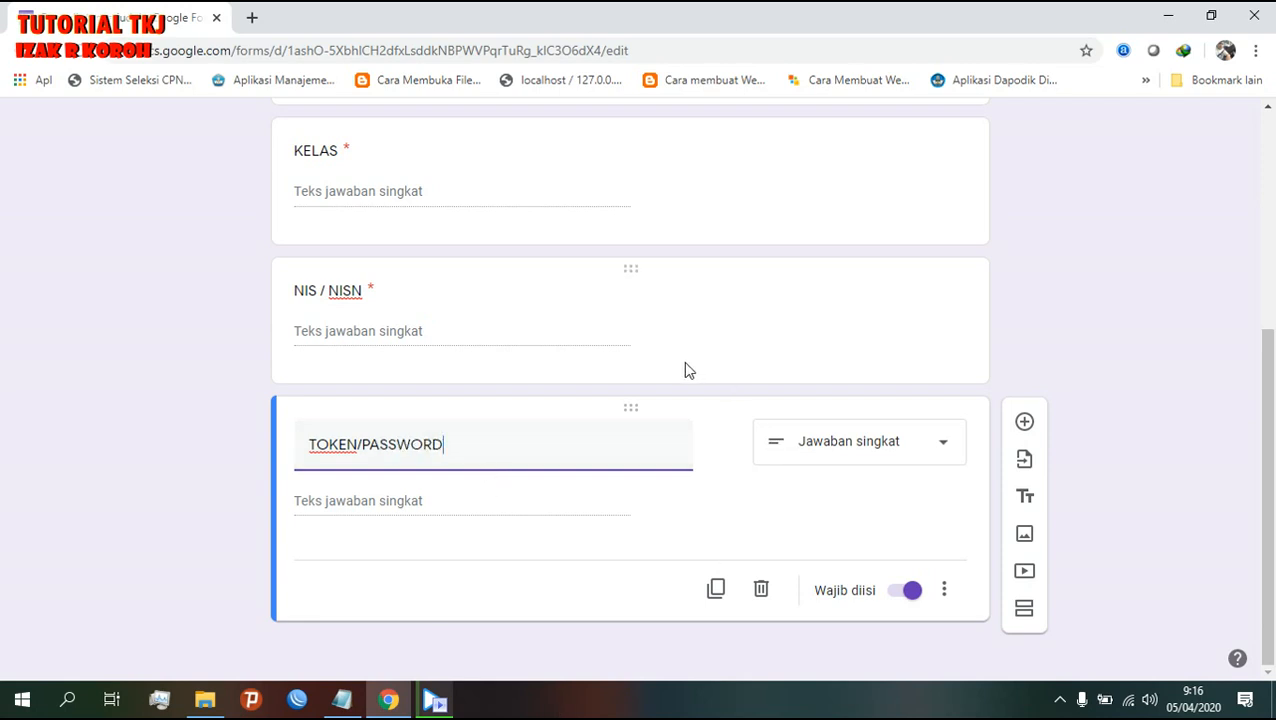
{"action": "scroll", "coordinate": [458, 401], "scroll_direction": "up", "scroll_amount": 3}
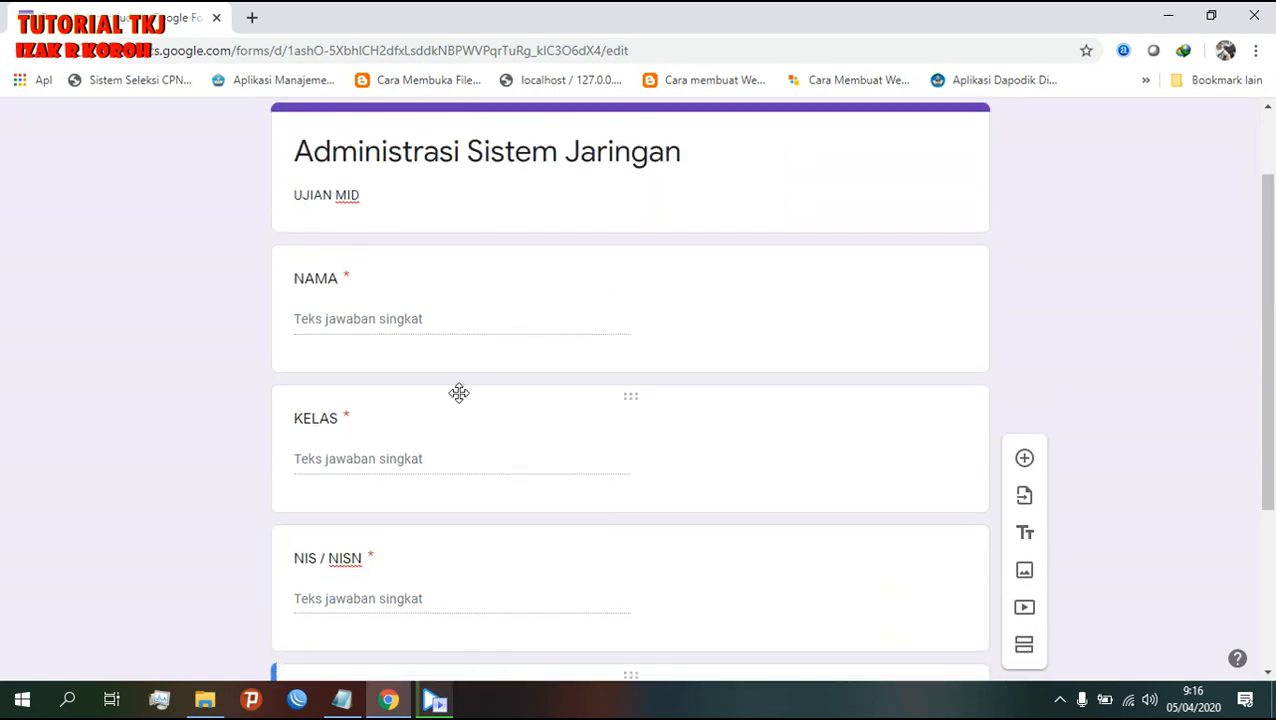
{"action": "scroll", "coordinate": [470, 407], "scroll_direction": "down", "scroll_amount": 3}
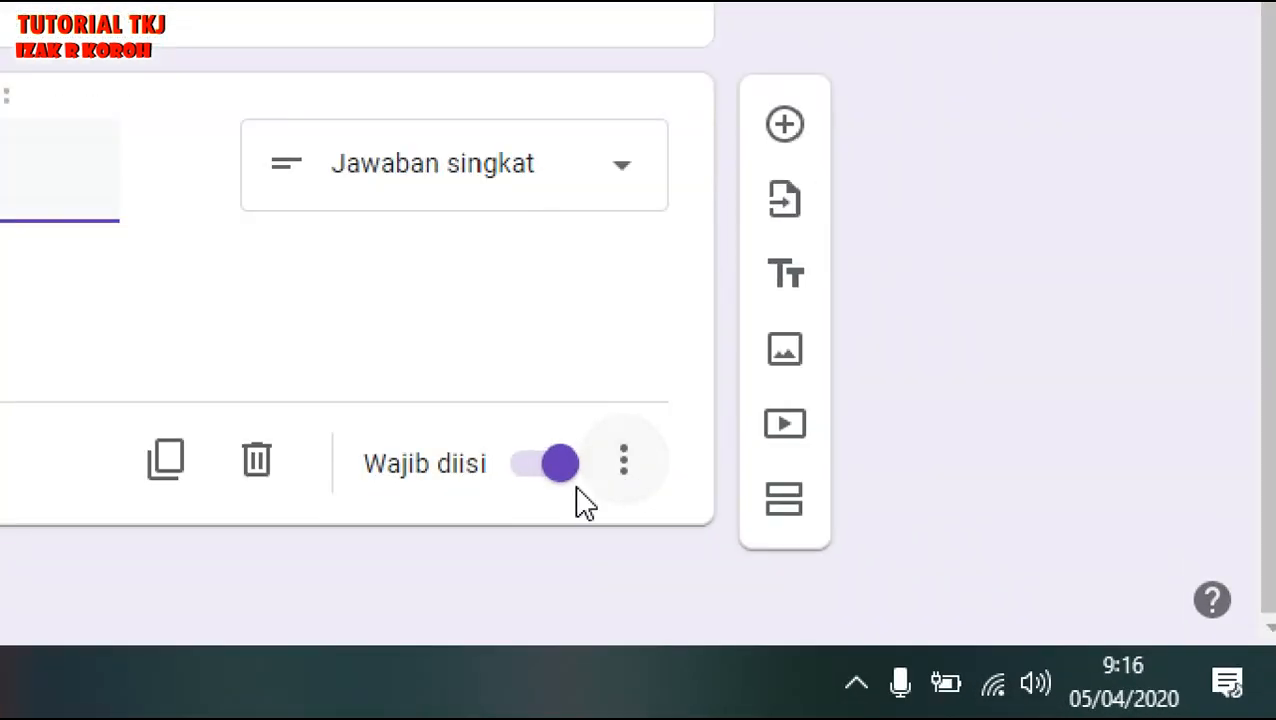
- Add text response validation to TOKEN/PASSWORD requiring answers to contain SMKN4
{"action": "left_click", "coordinate": [641, 488]}
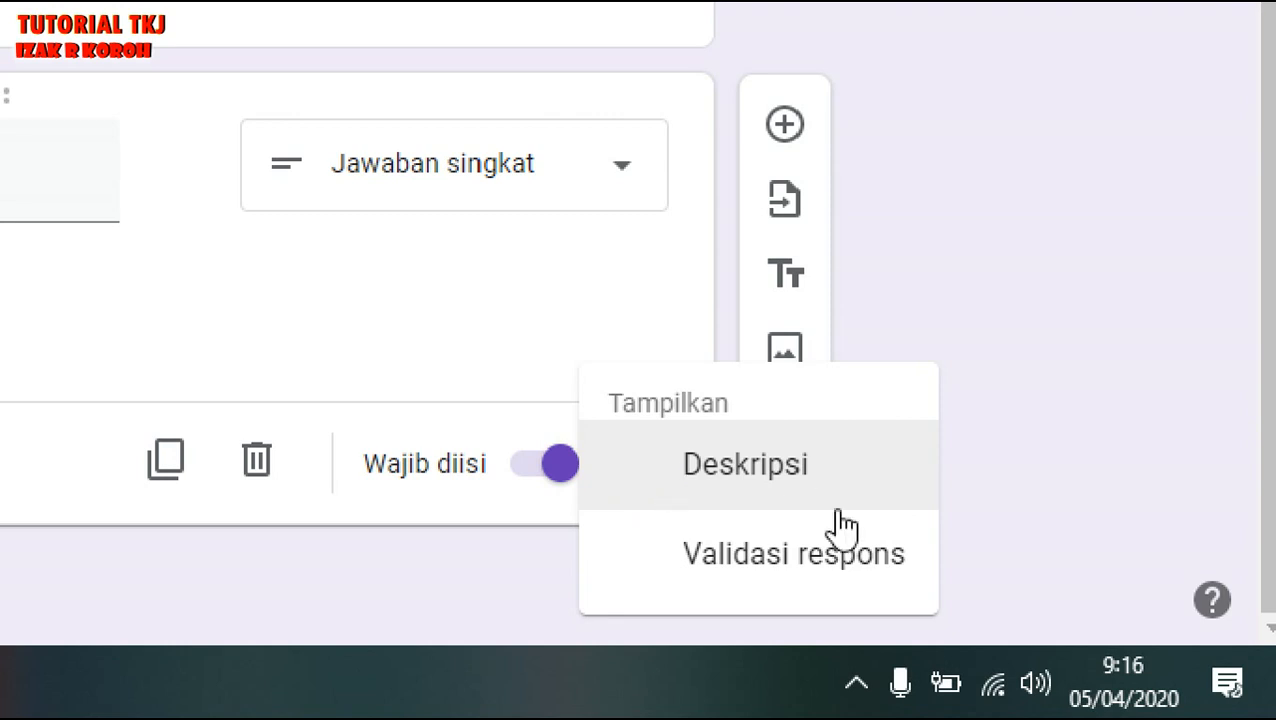
{"action": "left_click", "coordinate": [787, 593]}
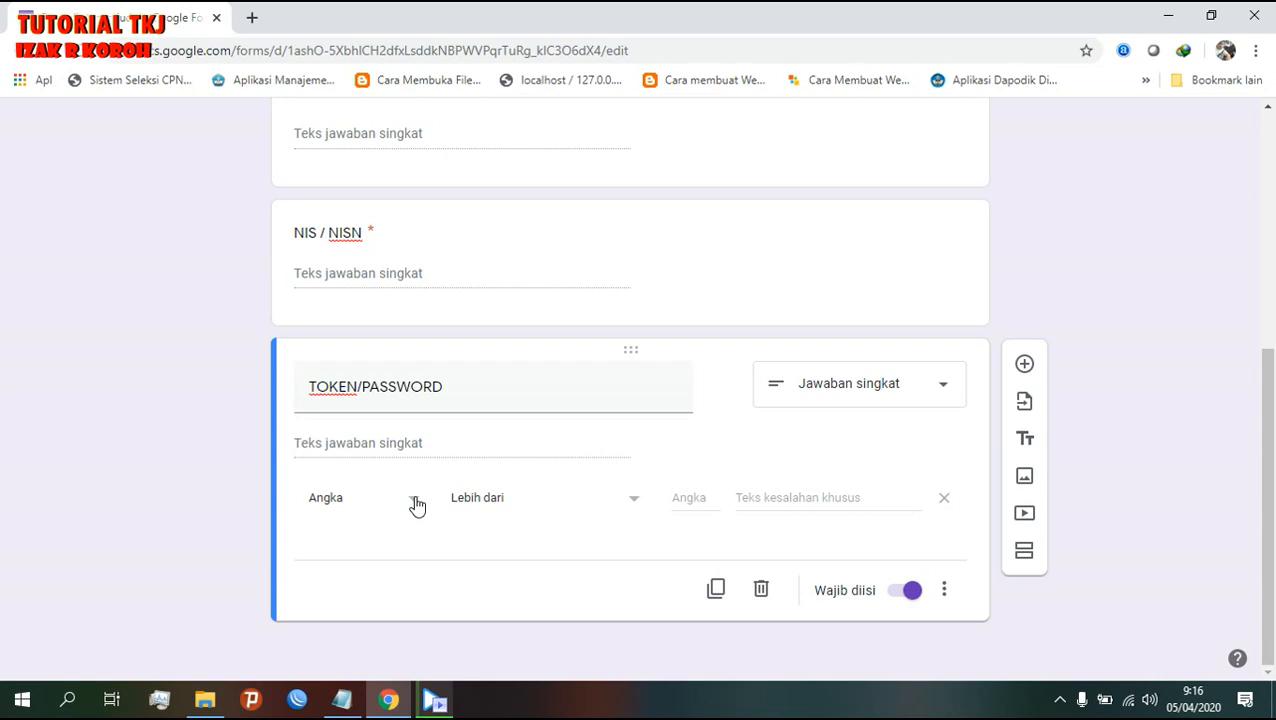
{"action": "left_click", "coordinate": [417, 507]}
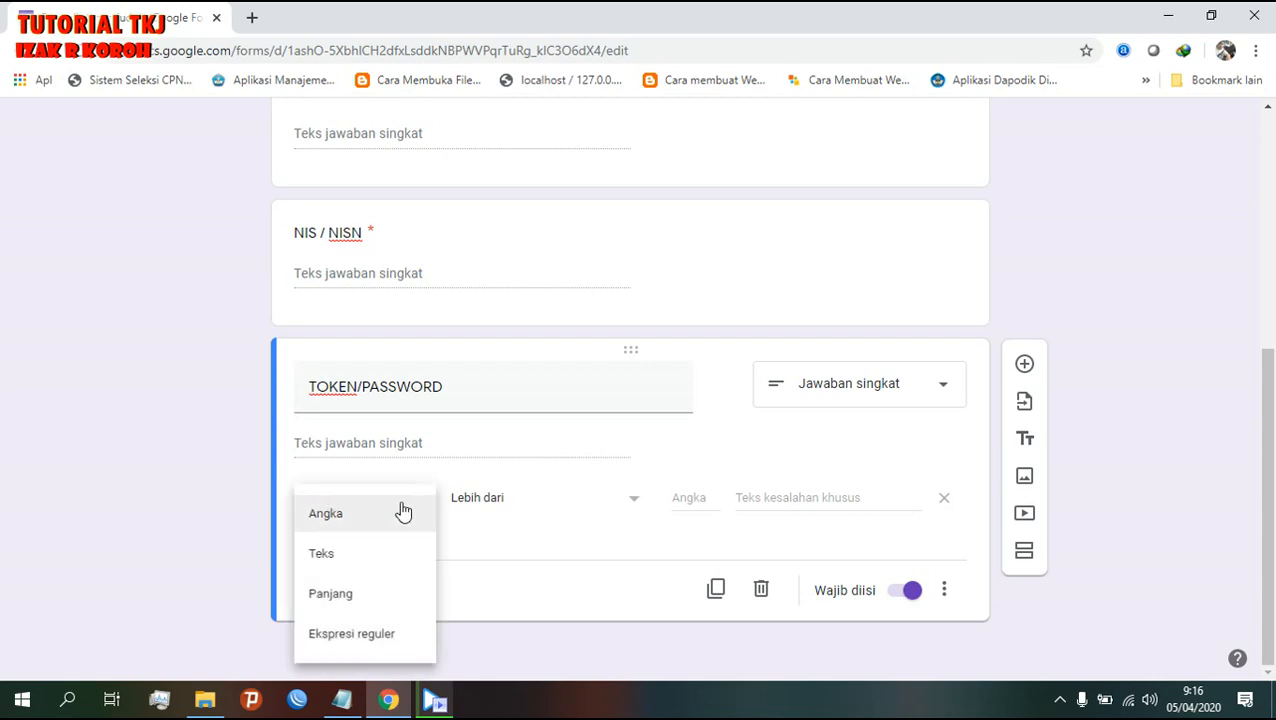
{"action": "left_click", "coordinate": [372, 556]}
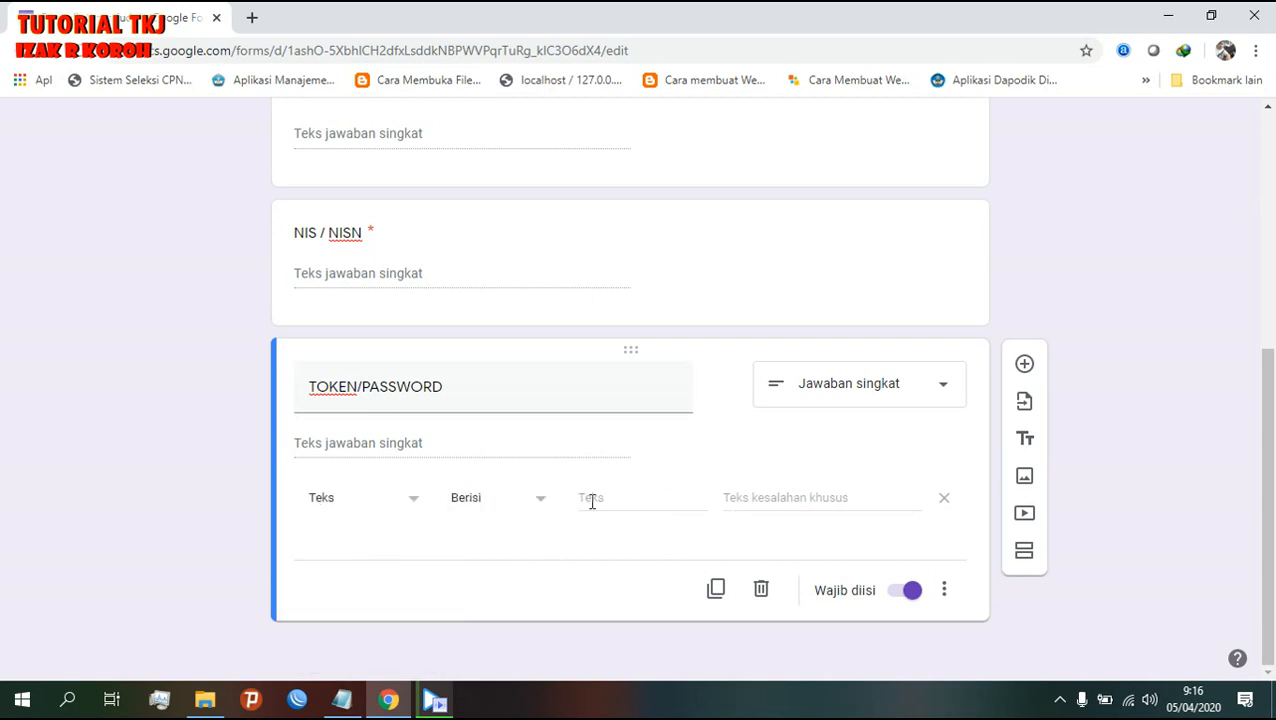
{"action": "left_click", "coordinate": [600, 502]}
{"action": "type", "text": "SMKN4"}
- Set the validation error message to 'Maaf TOKEN yang anda Masukan Salah'
{"action": "left_click", "coordinate": [756, 494]}
{"action": "type", "text": "M"}
{"action": "key", "text": "BackSpace"}
{"action": "type", "text": "Maaf"}
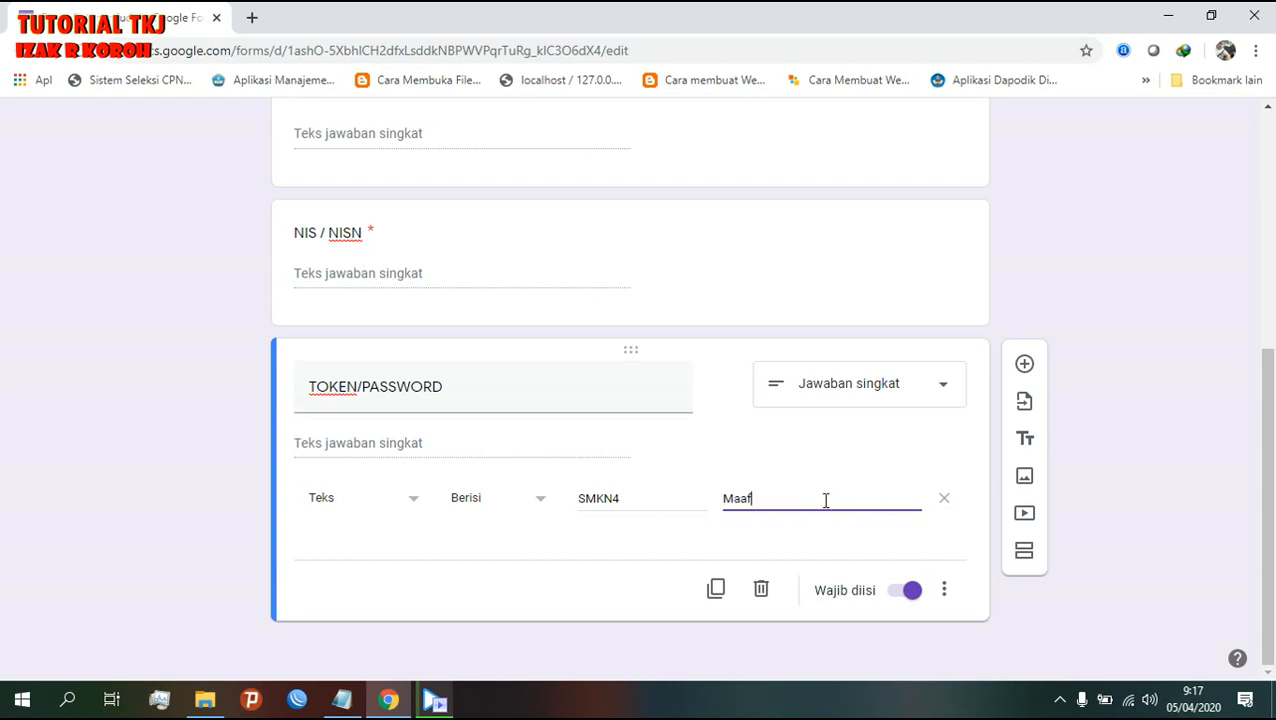
{"action": "type", "text": " TOKEN yang anda Masuka"}
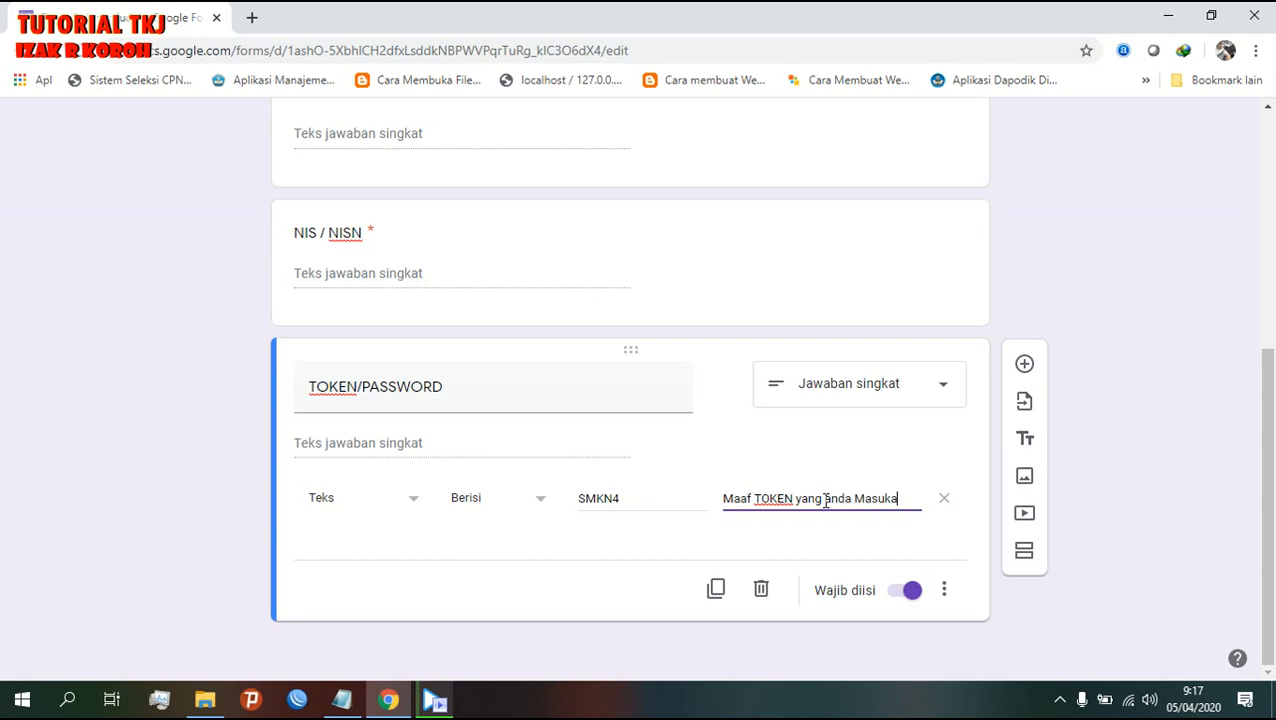
{"action": "type", "text": "n Salah"}
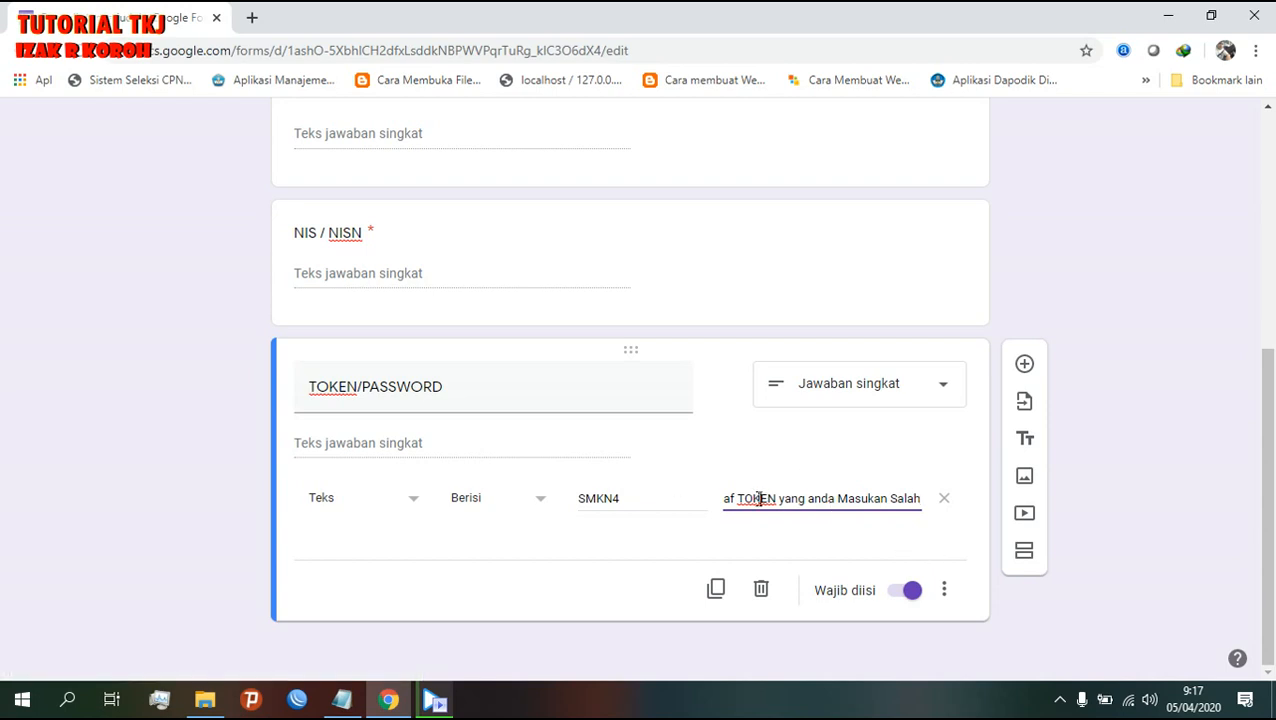
{"action": "key", "text": "Home"}
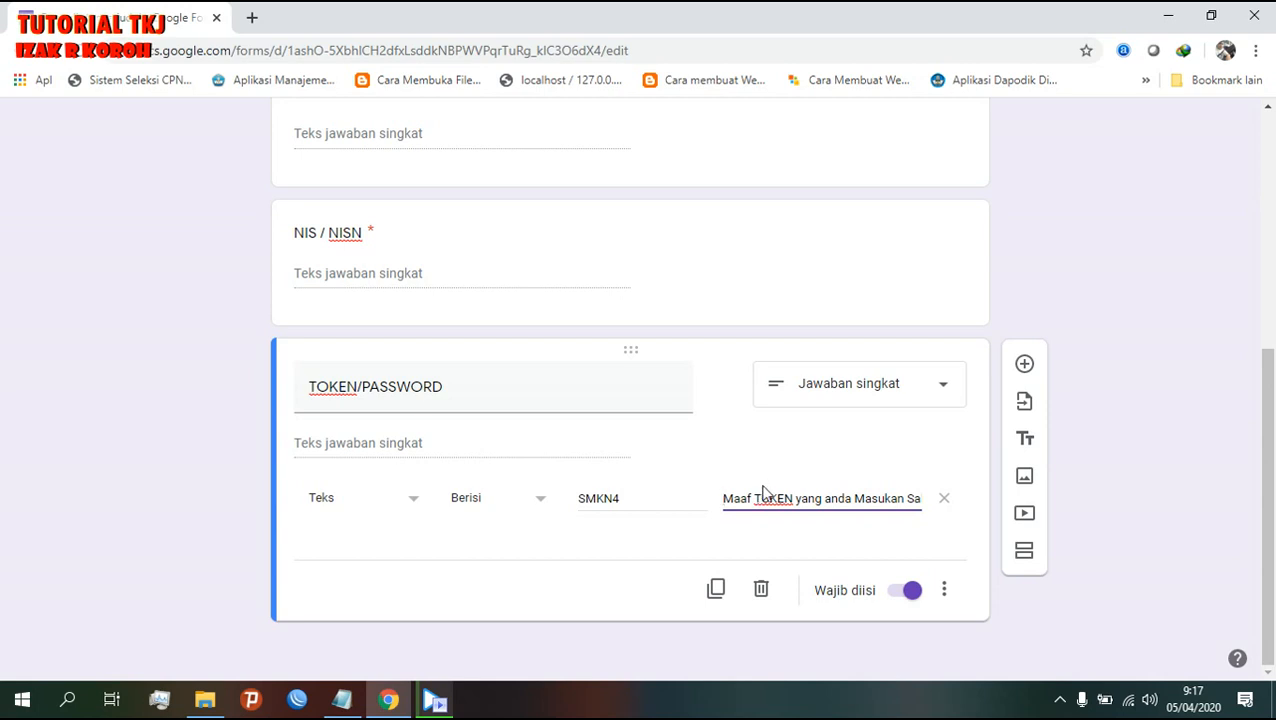
- Check the SMKN4 token value and scroll back to the top of the form
{"action": "scroll", "coordinate": [763, 488], "scroll_direction": "up", "scroll_amount": 4}
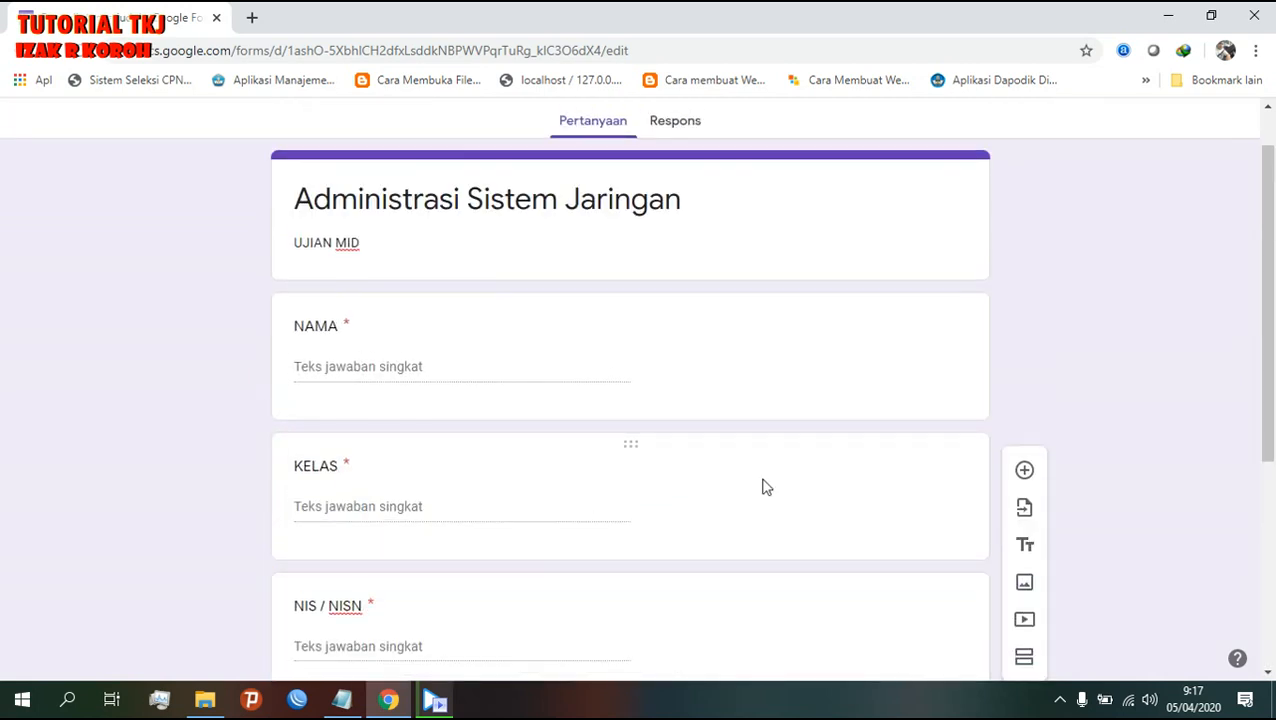
{"action": "scroll", "coordinate": [763, 488], "scroll_direction": "down", "scroll_amount": 4}
{"action": "left_click_drag", "start_coordinate": [652, 497], "coordinate": [578, 503]}
{"action": "left_click", "coordinate": [666, 498]}
{"action": "left_click", "coordinate": [669, 501]}
{"action": "left_click_drag", "start_coordinate": [669, 501], "coordinate": [578, 500]}
{"action": "left_click", "coordinate": [650, 512]}
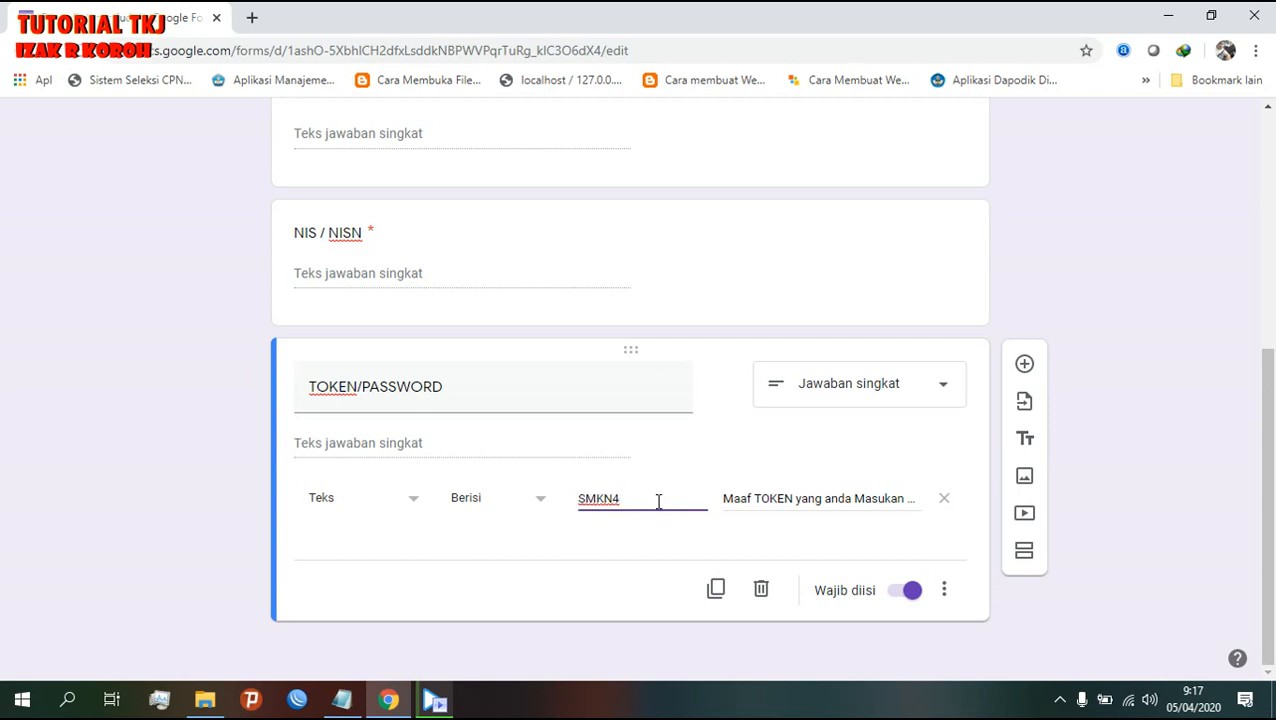
{"action": "left_click_drag", "start_coordinate": [658, 500], "coordinate": [572, 511]}
{"action": "scroll", "coordinate": [888, 528], "scroll_direction": "up", "scroll_amount": 5}
{"action": "scroll", "coordinate": [888, 525], "scroll_direction": "down", "scroll_amount": 3}
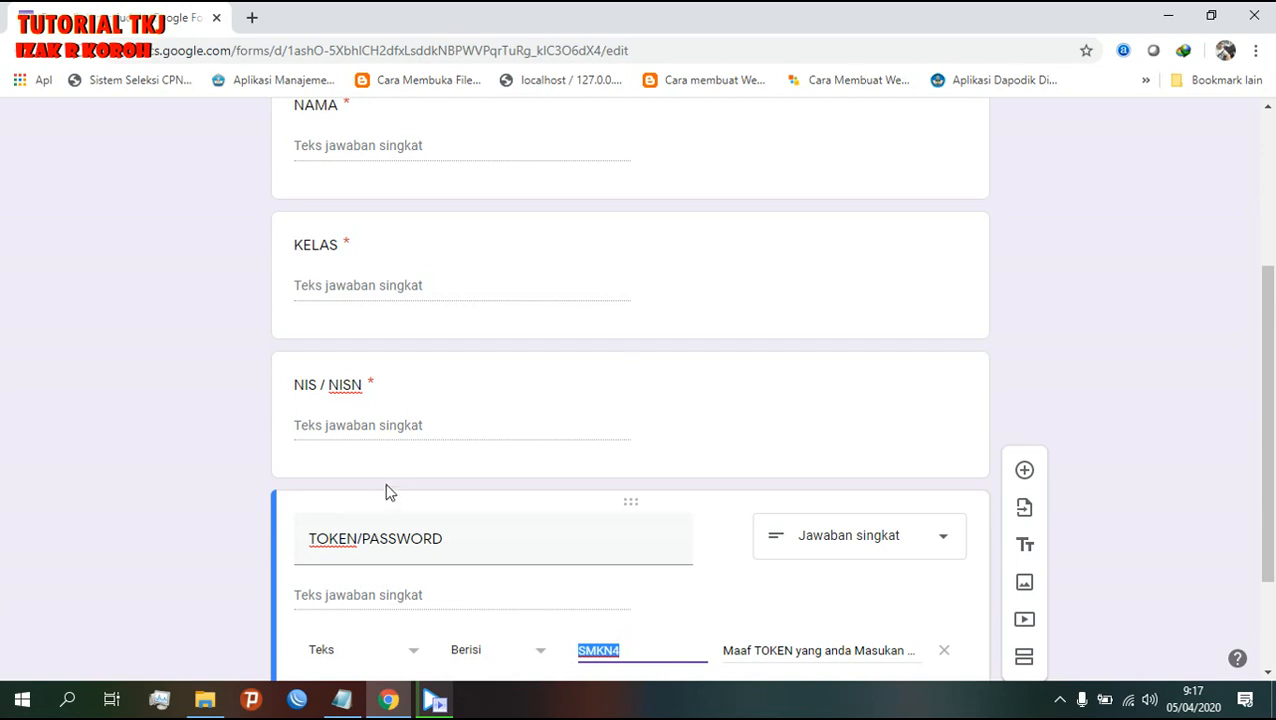
{"action": "scroll", "coordinate": [391, 487], "scroll_direction": "up", "scroll_amount": 5}
{"action": "scroll", "coordinate": [391, 487], "scroll_direction": "down", "scroll_amount": 5}
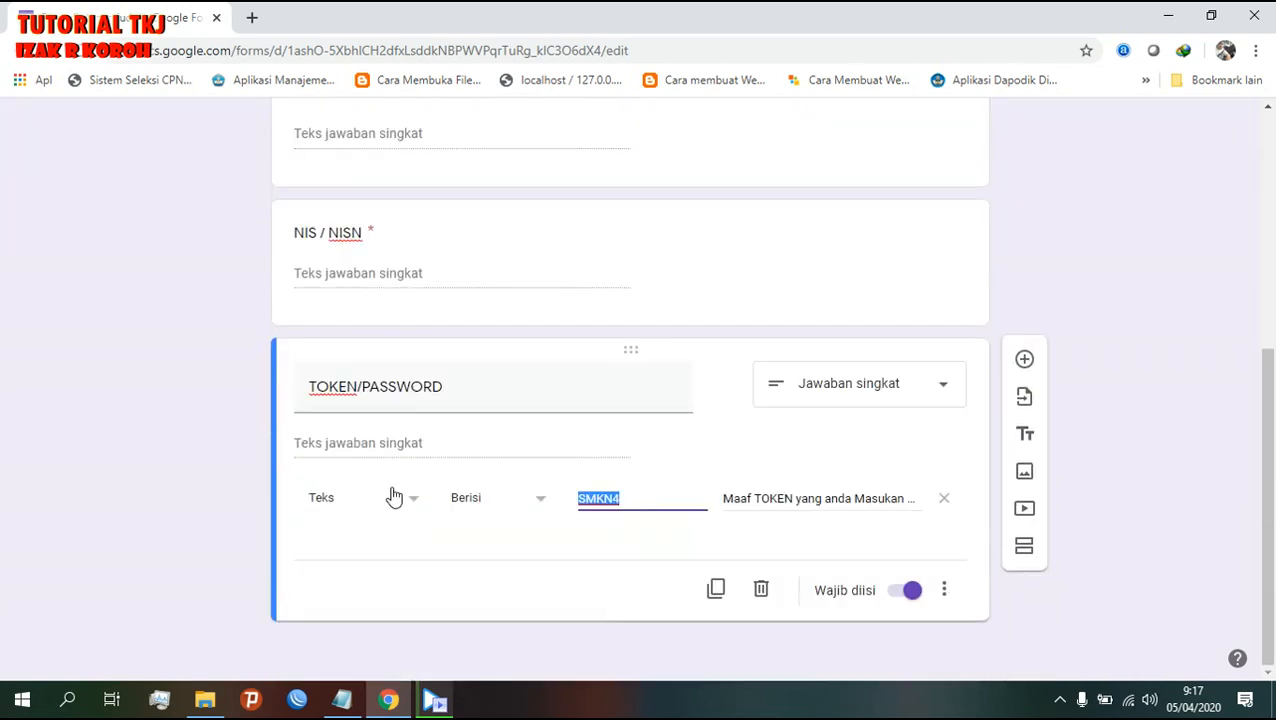
{"action": "scroll", "coordinate": [797, 624], "scroll_direction": "up", "scroll_amount": 5}
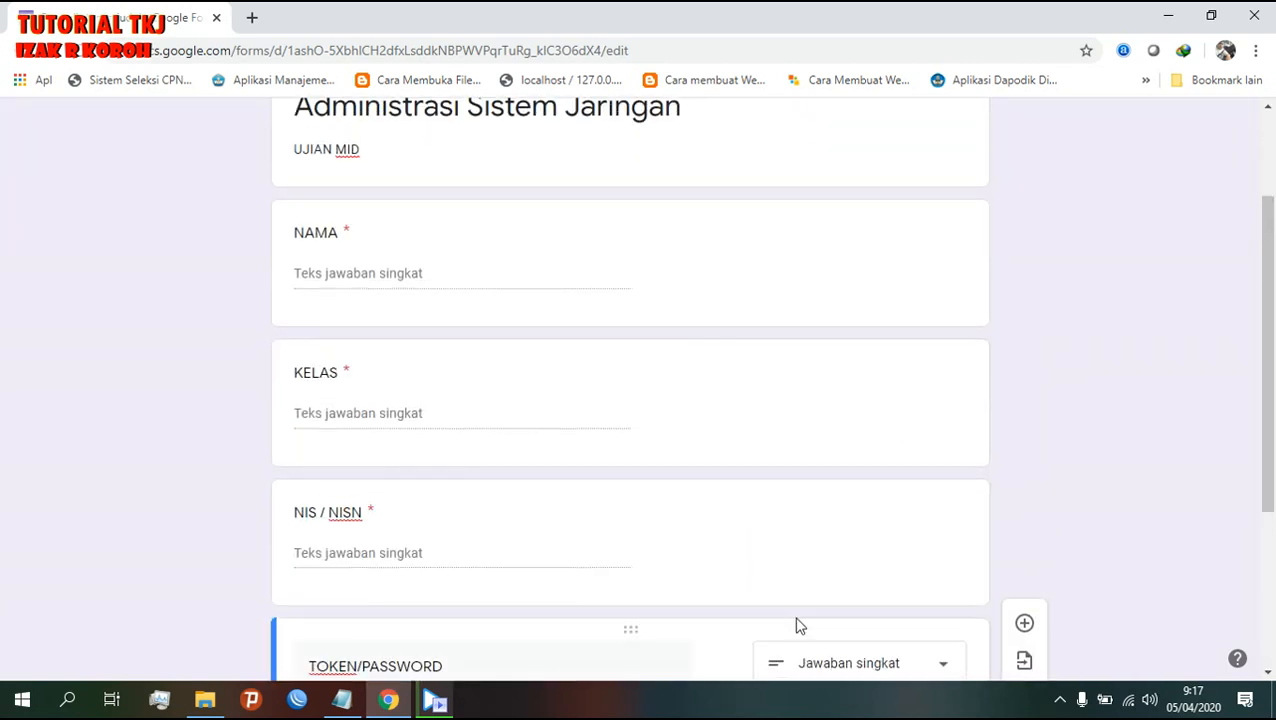
{"action": "scroll", "coordinate": [800, 625], "scroll_direction": "down", "scroll_amount": 5}
{"action": "scroll", "coordinate": [797, 624], "scroll_direction": "up", "scroll_amount": 5}
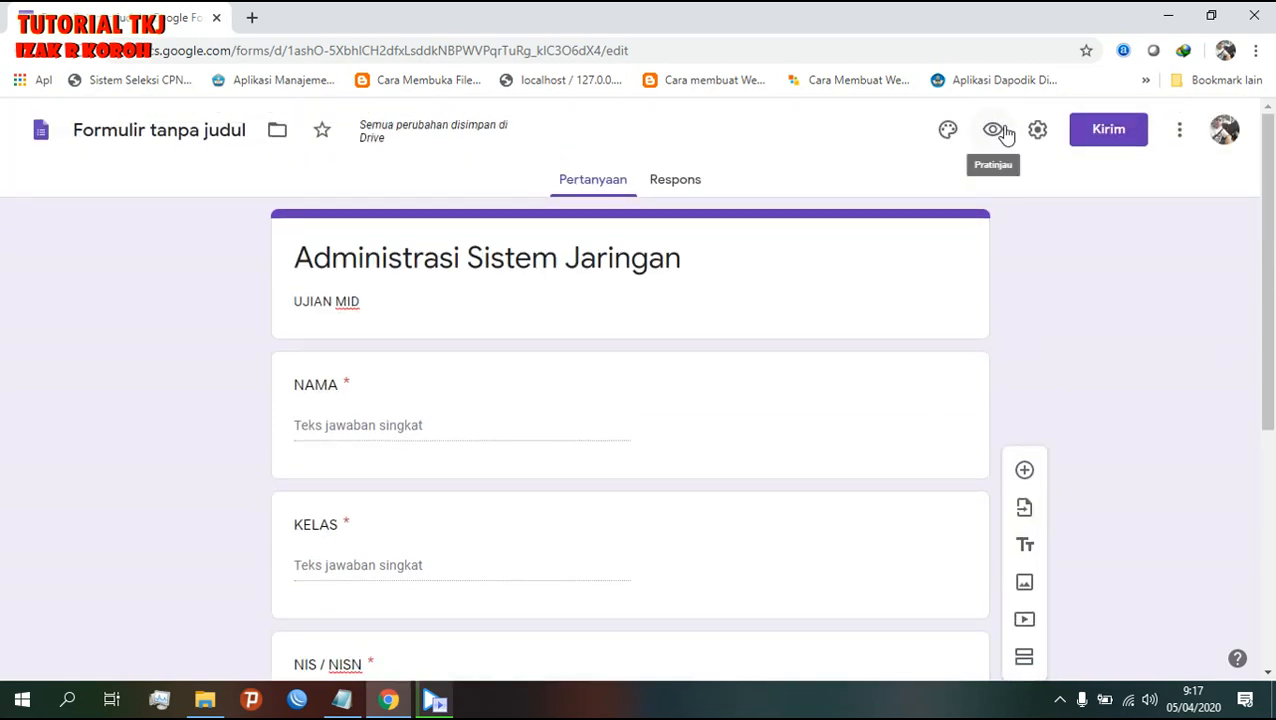
- Preview the form and try submitting with the token left empty
{"action": "left_click", "coordinate": [1000, 131]}
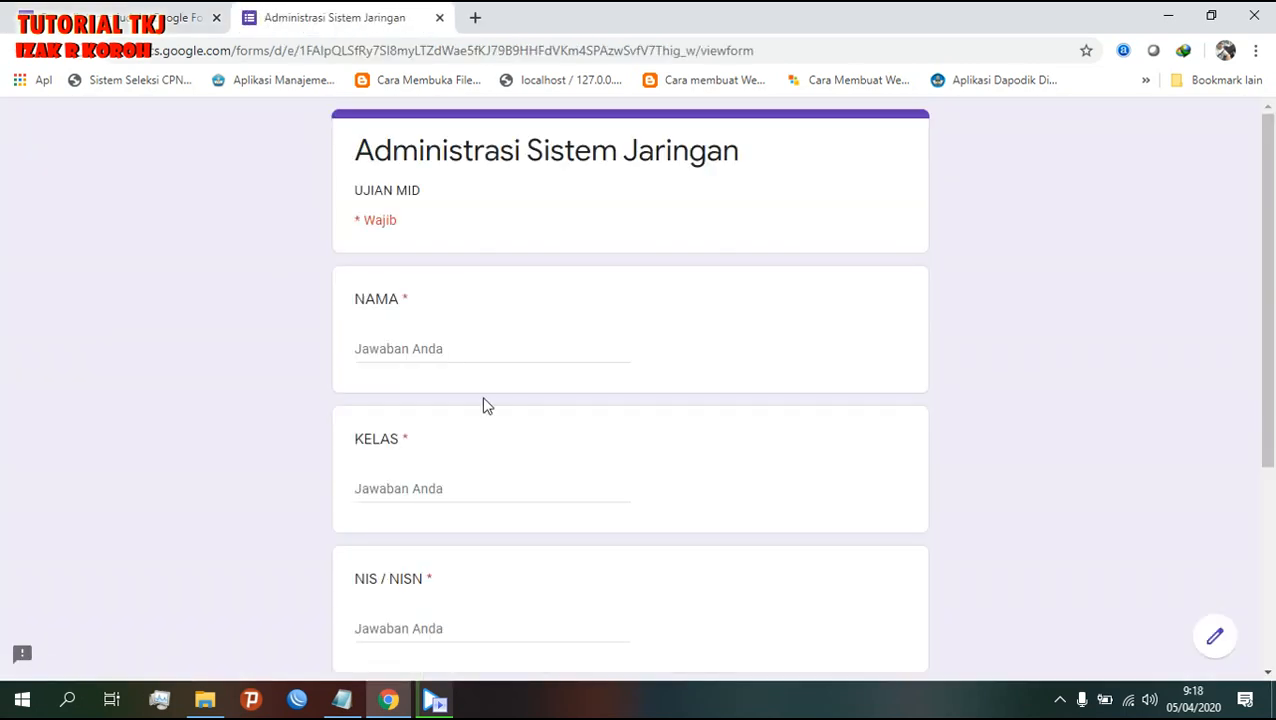
{"action": "scroll", "coordinate": [483, 405], "scroll_direction": "down", "scroll_amount": 3}
{"action": "left_click", "coordinate": [446, 437]}
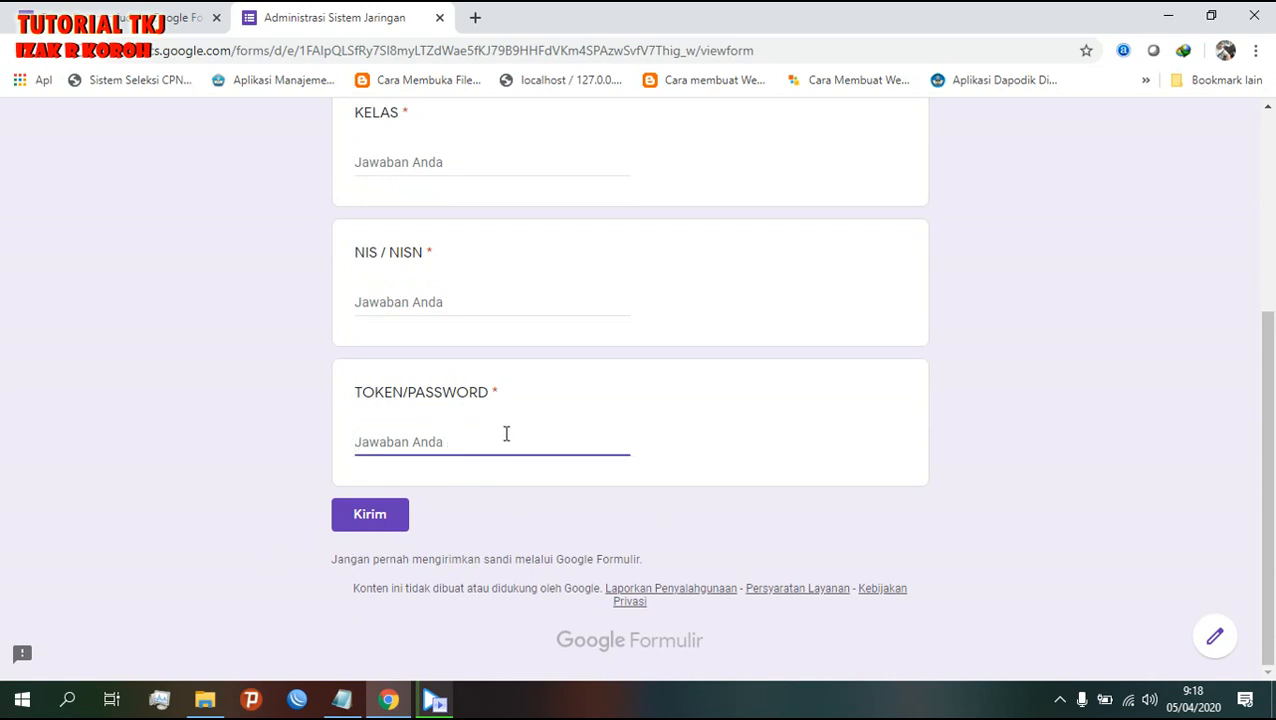
{"action": "key", "text": "Return"}
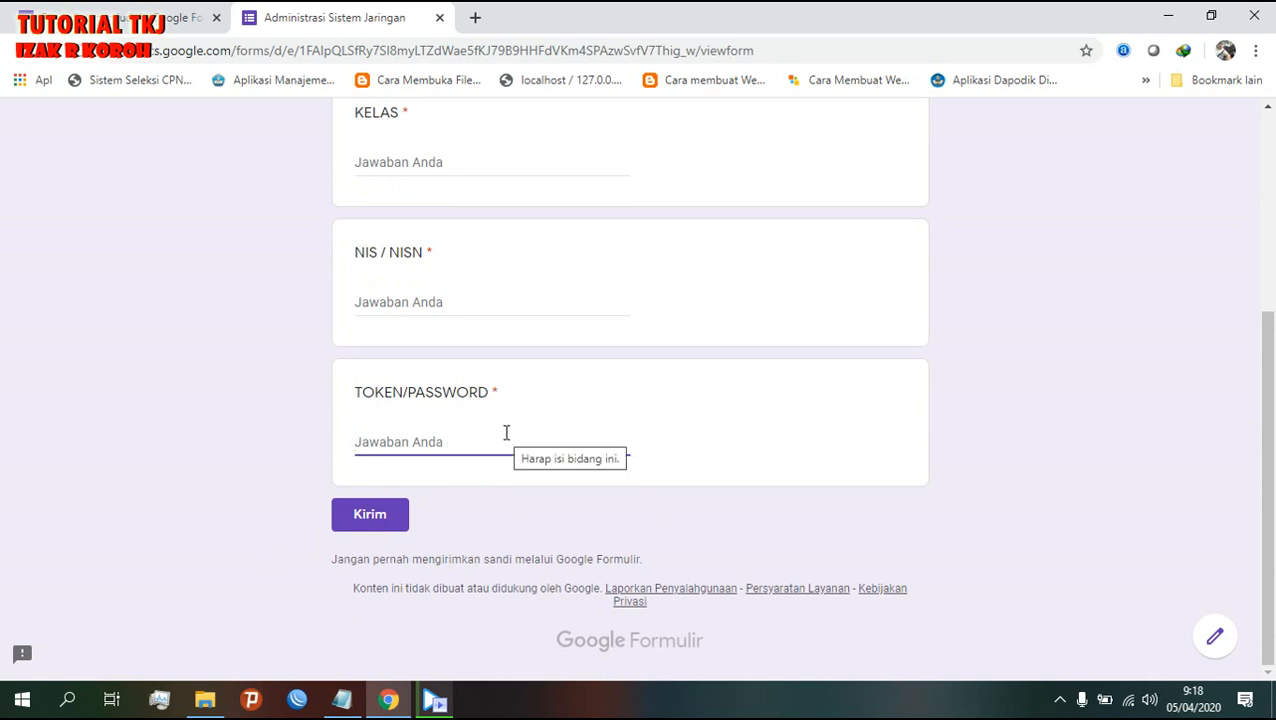
{"action": "scroll", "coordinate": [504, 440], "scroll_direction": "up", "scroll_amount": 3}
- Fill in a sample name and NIS, then submit a wrong token to see it rejected
{"action": "left_click", "coordinate": [446, 302]}
{"action": "type", "text": "vicky"}
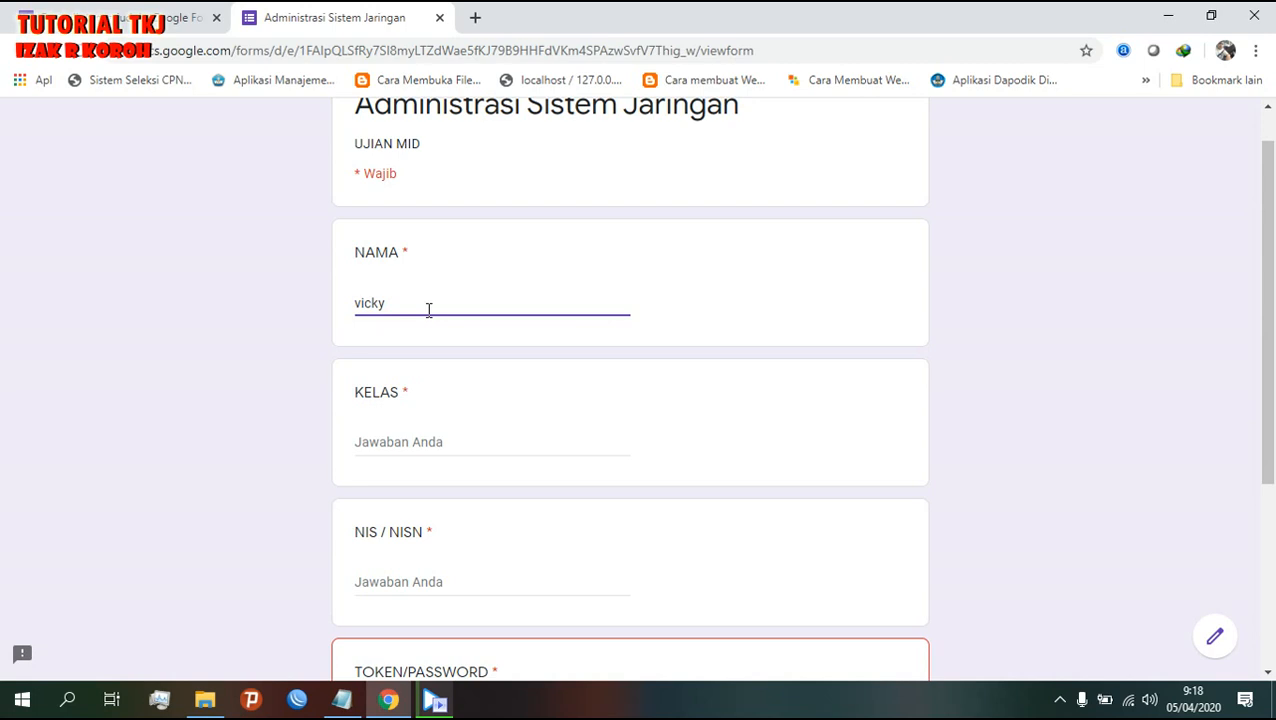
{"action": "type", "text": "c tkj 1"}
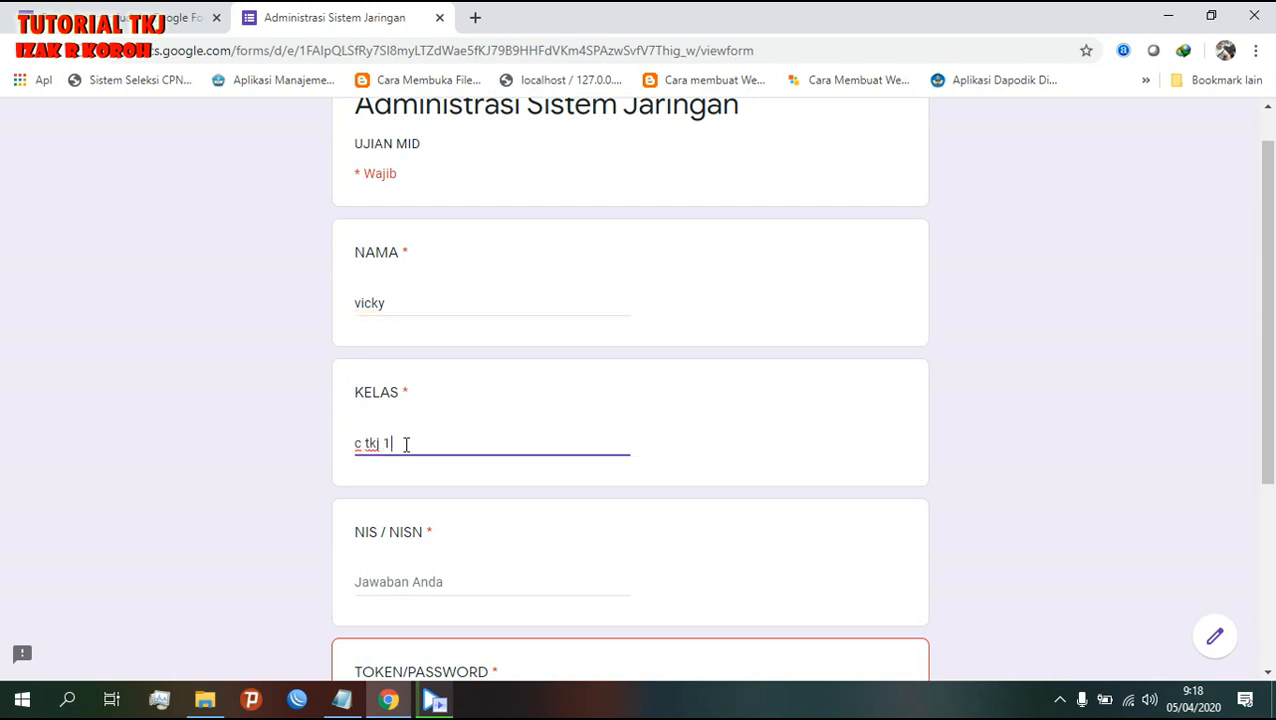
{"action": "left_click", "coordinate": [432, 582]}
{"action": "type", "text": "122345"}
{"action": "scroll", "coordinate": [432, 582], "scroll_direction": "down", "scroll_amount": 3}
{"action": "left_click", "coordinate": [467, 415]}
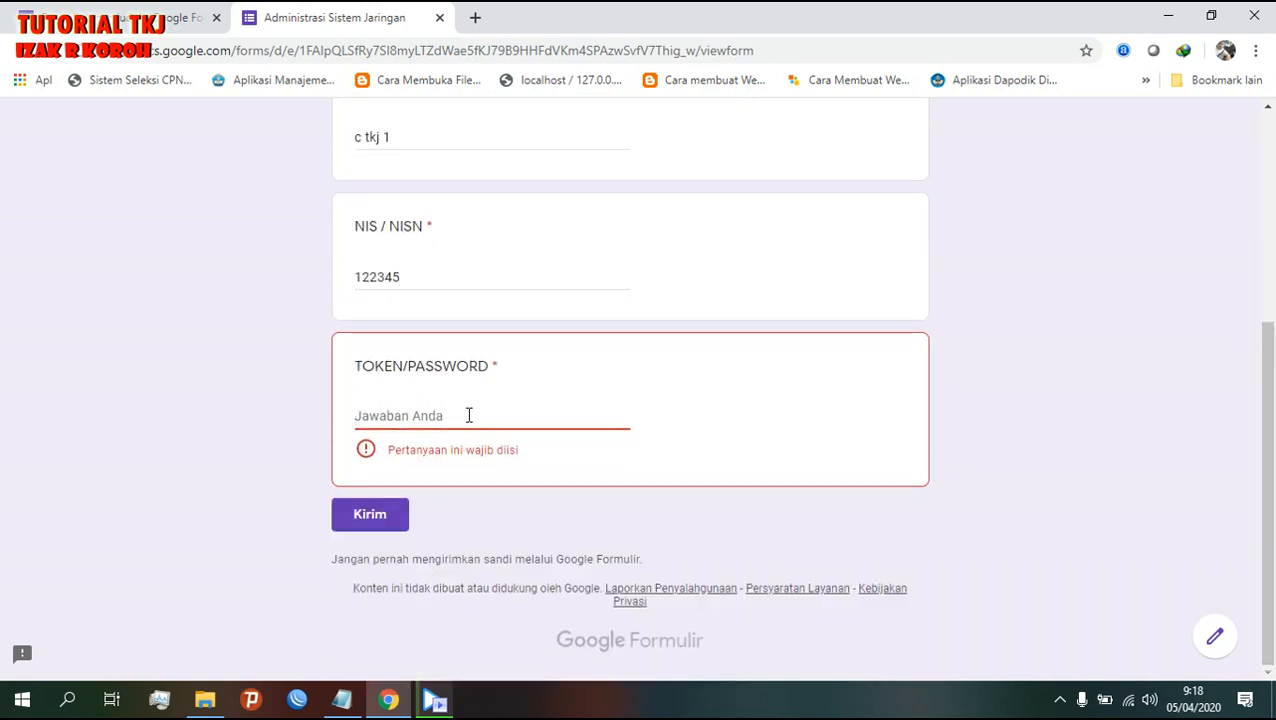
{"action": "type", "text": "smkn"}
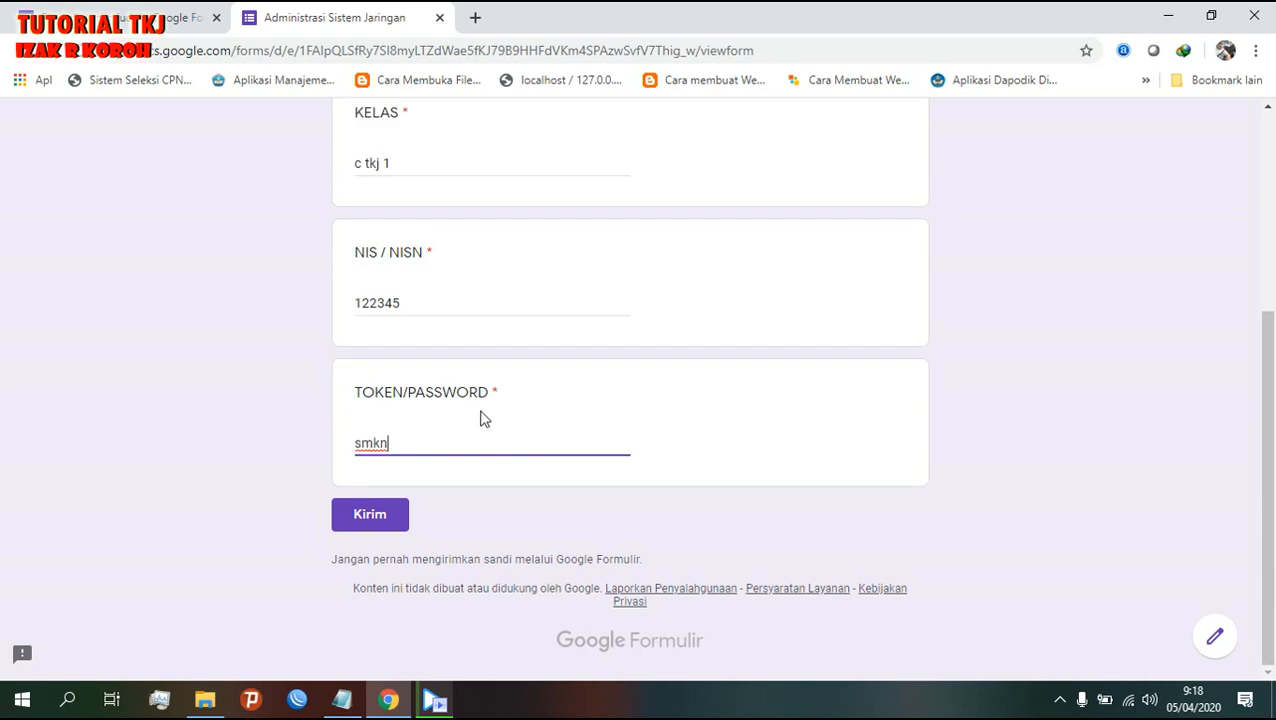
{"action": "left_click", "coordinate": [392, 515]}
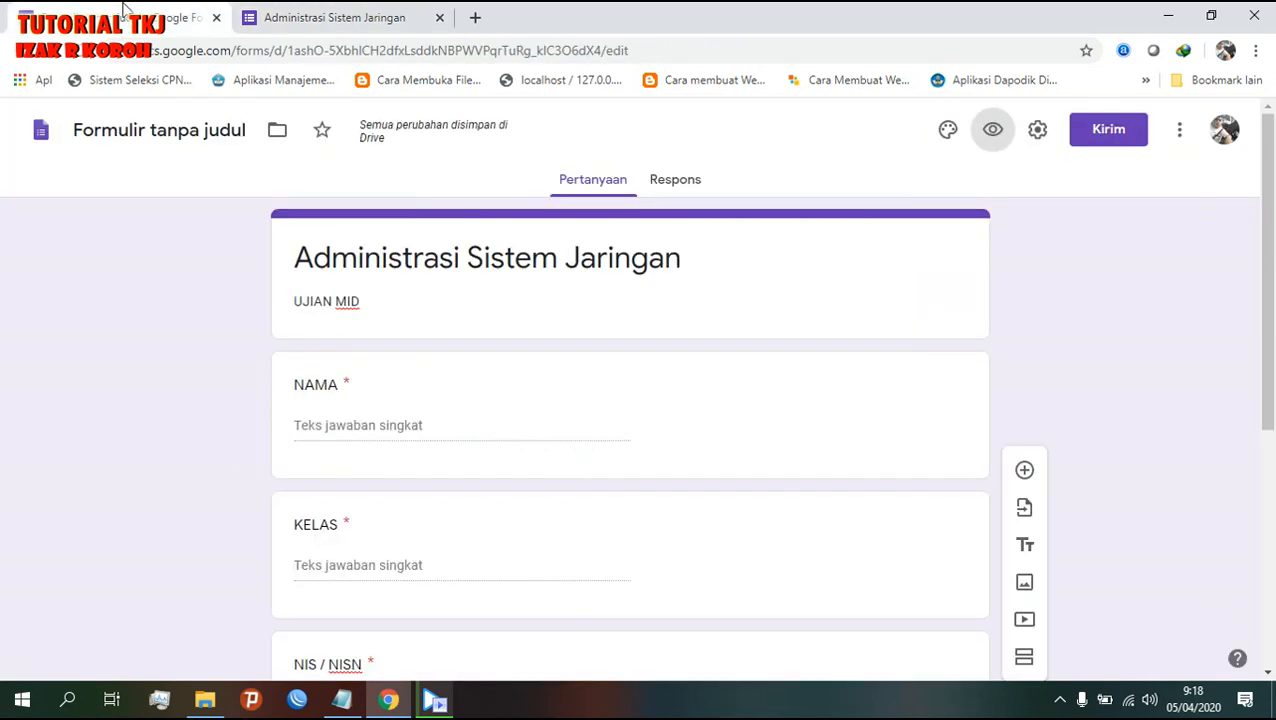
{"action": "left_click", "coordinate": [128, 12]}
{"action": "scroll", "coordinate": [855, 616], "scroll_direction": "down", "scroll_amount": 5}
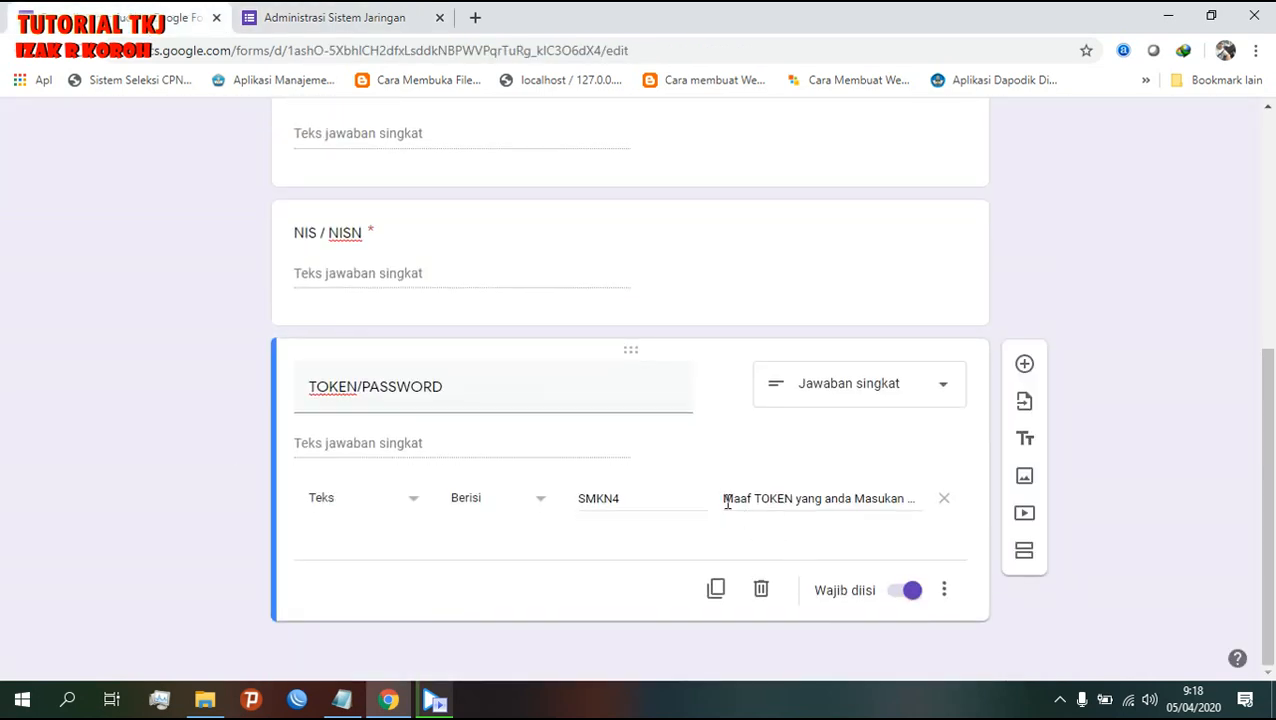
{"action": "left_click_drag", "start_coordinate": [727, 500], "coordinate": [940, 504]}
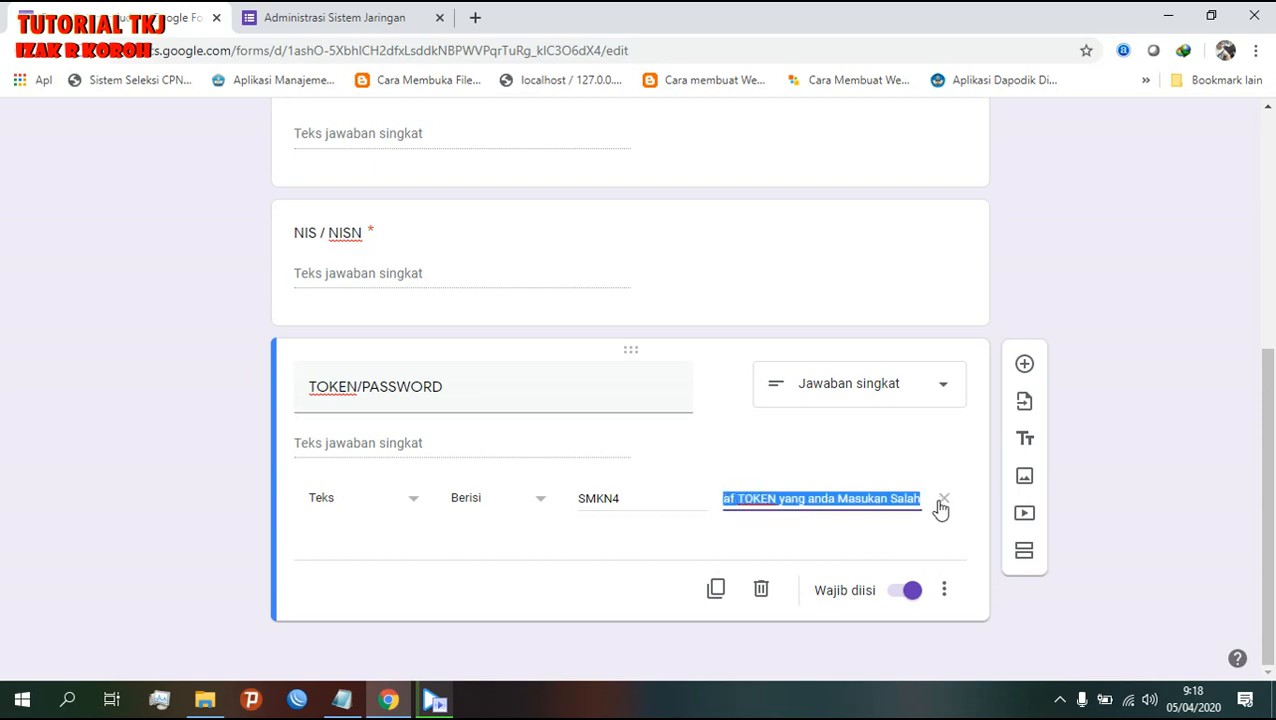
{"action": "left_click", "coordinate": [629, 497]}
{"action": "mouse_move", "coordinate": [629, 497]}
{"action": "left_mouse_down"}
{"action": "mouse_move", "coordinate": [590, 497]}
{"action": "mouse_move", "coordinate": [632, 496]}
{"action": "left_mouse_up"}
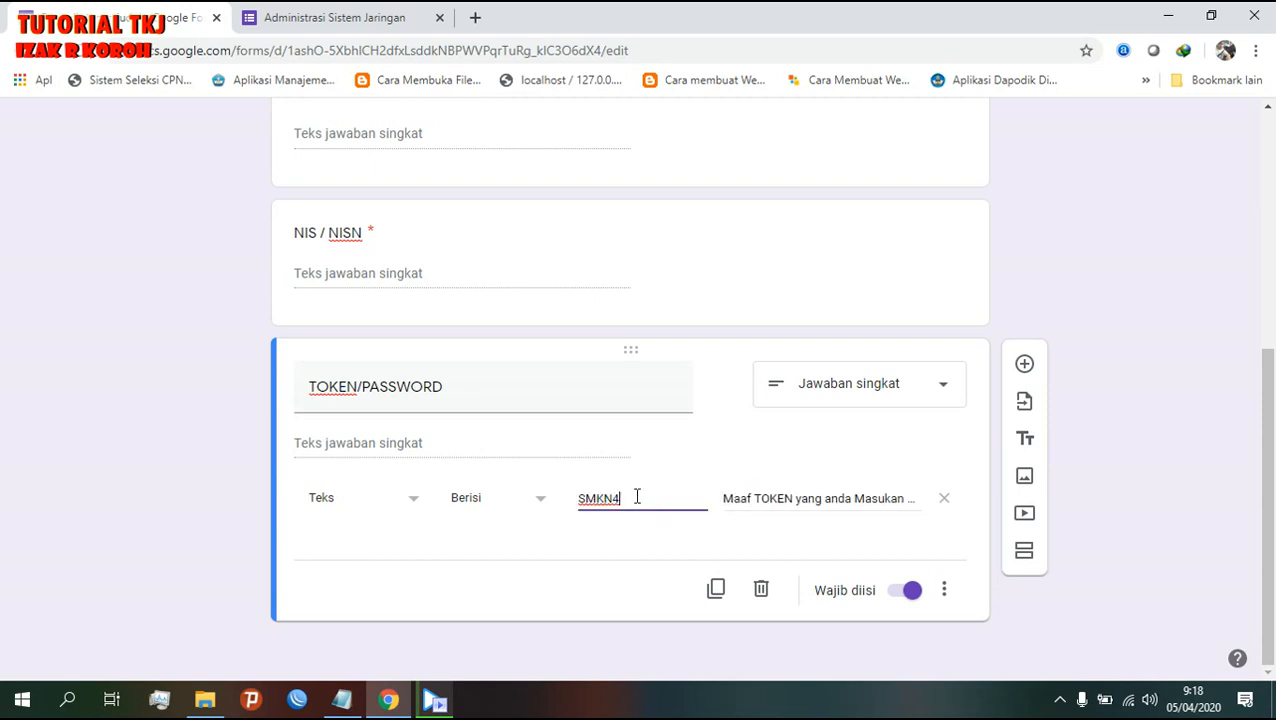
- Close the preview tab, choosing Keluar in the leave-page dialog
{"action": "left_click", "coordinate": [405, 20]}
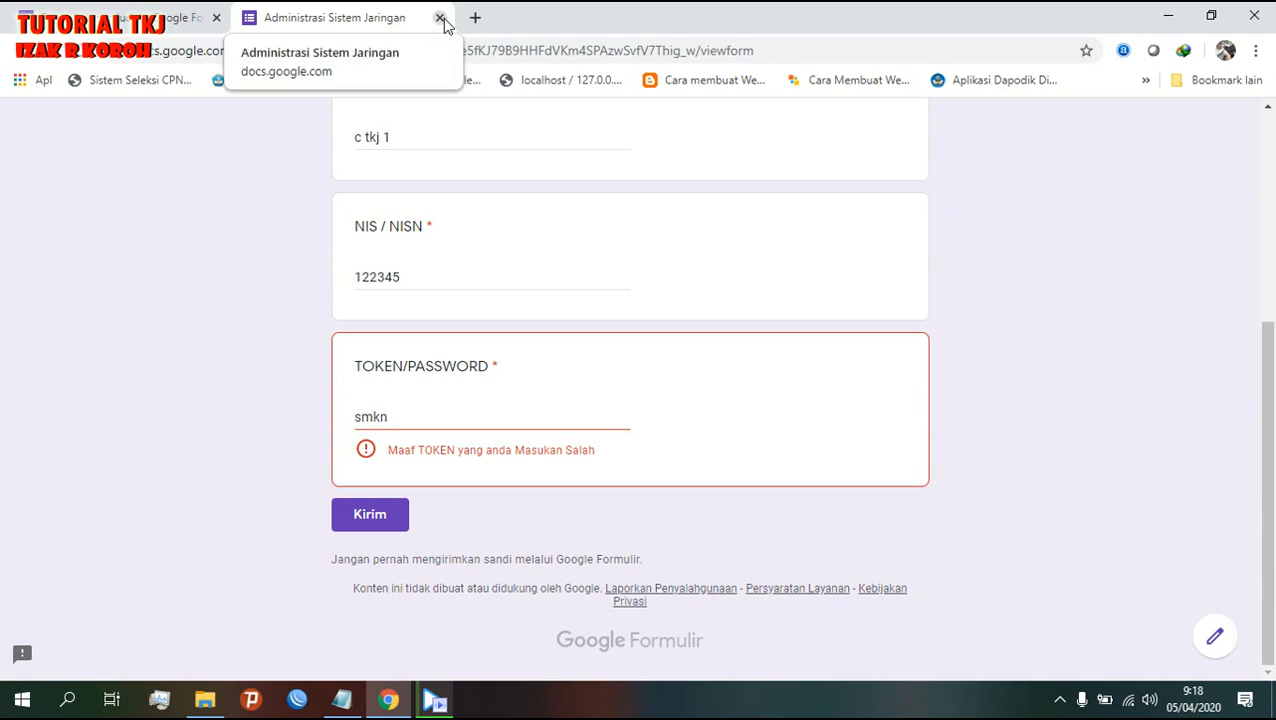
{"action": "left_click", "coordinate": [439, 17]}
{"action": "left_click", "coordinate": [740, 156]}
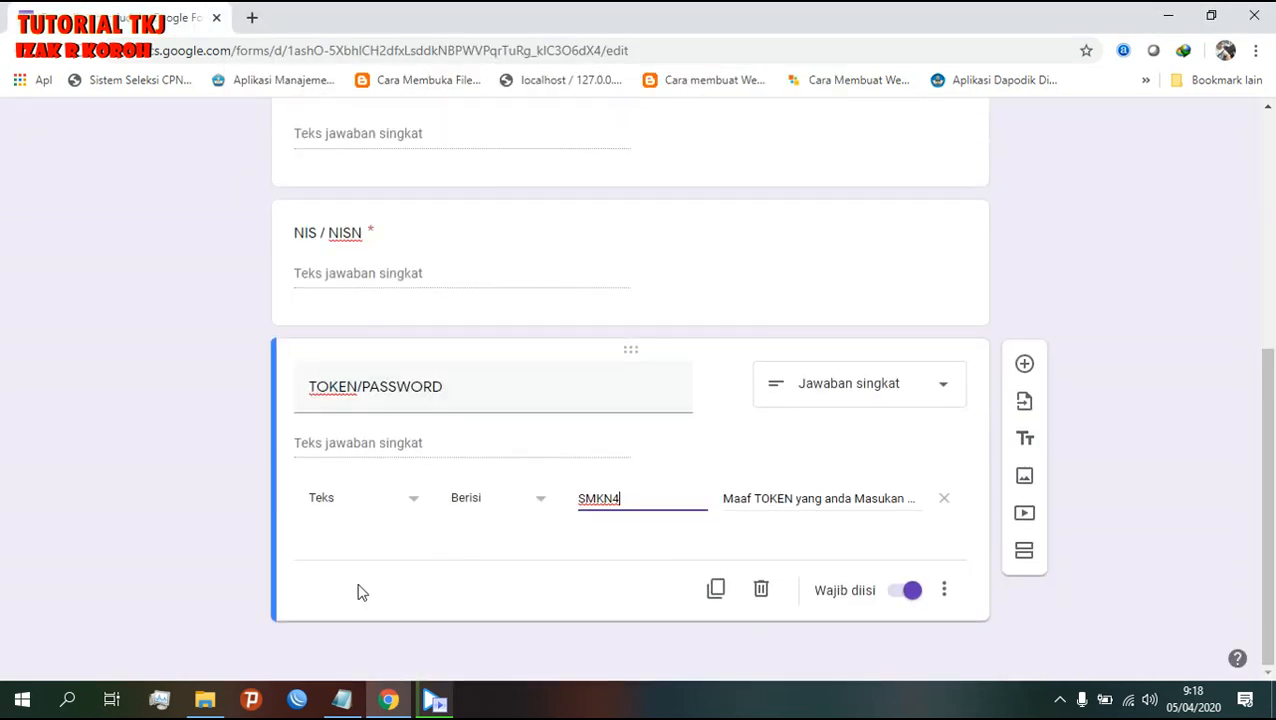
{"action": "scroll", "coordinate": [1005, 345], "scroll_direction": "up", "scroll_amount": 5}
{"action": "scroll", "coordinate": [1006, 345], "scroll_direction": "down", "scroll_amount": 4}
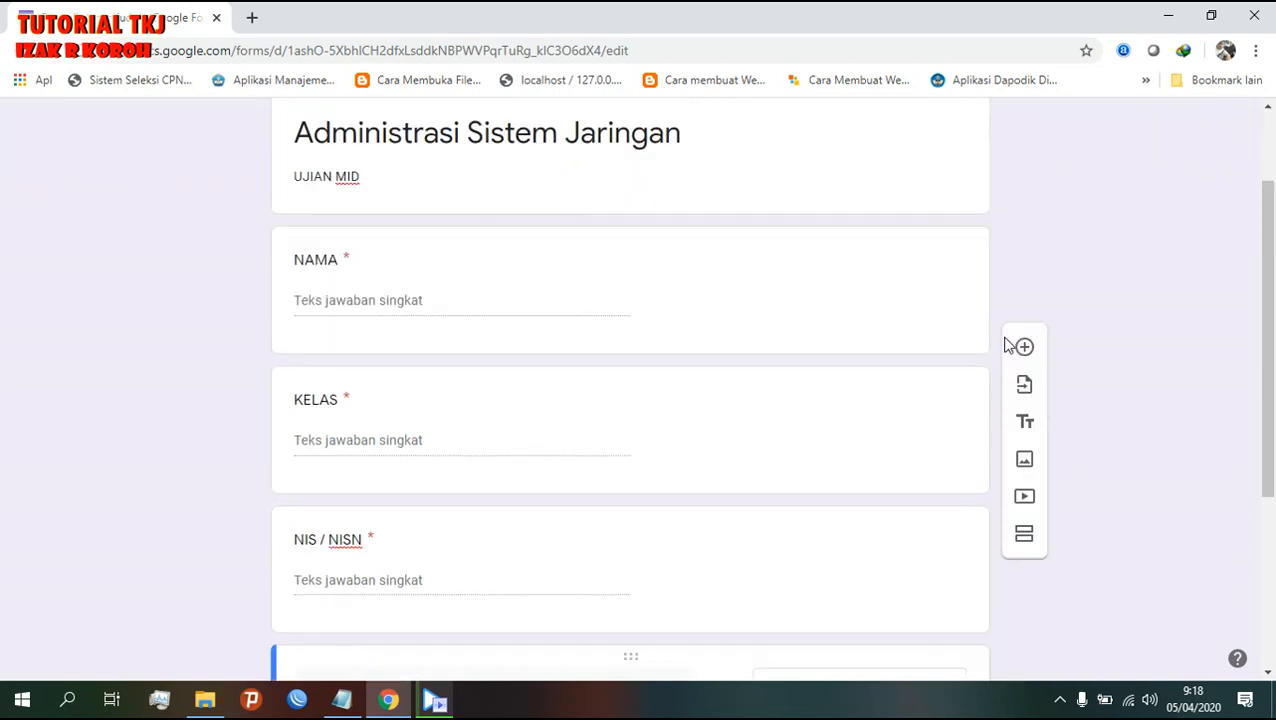
{"action": "scroll", "coordinate": [1007, 345], "scroll_direction": "down", "scroll_amount": 1}
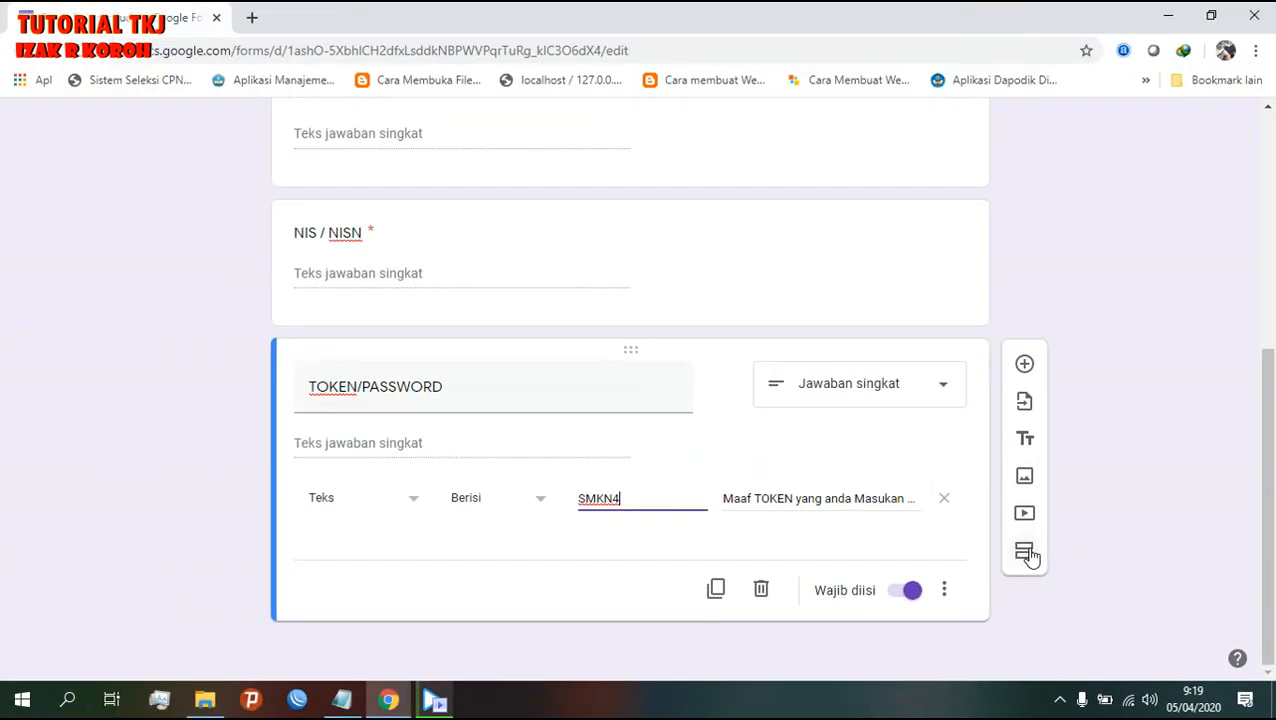
- Add a new section after the TOKEN/PASSWORD question and title it SOAL
{"action": "left_click", "coordinate": [776, 384]}
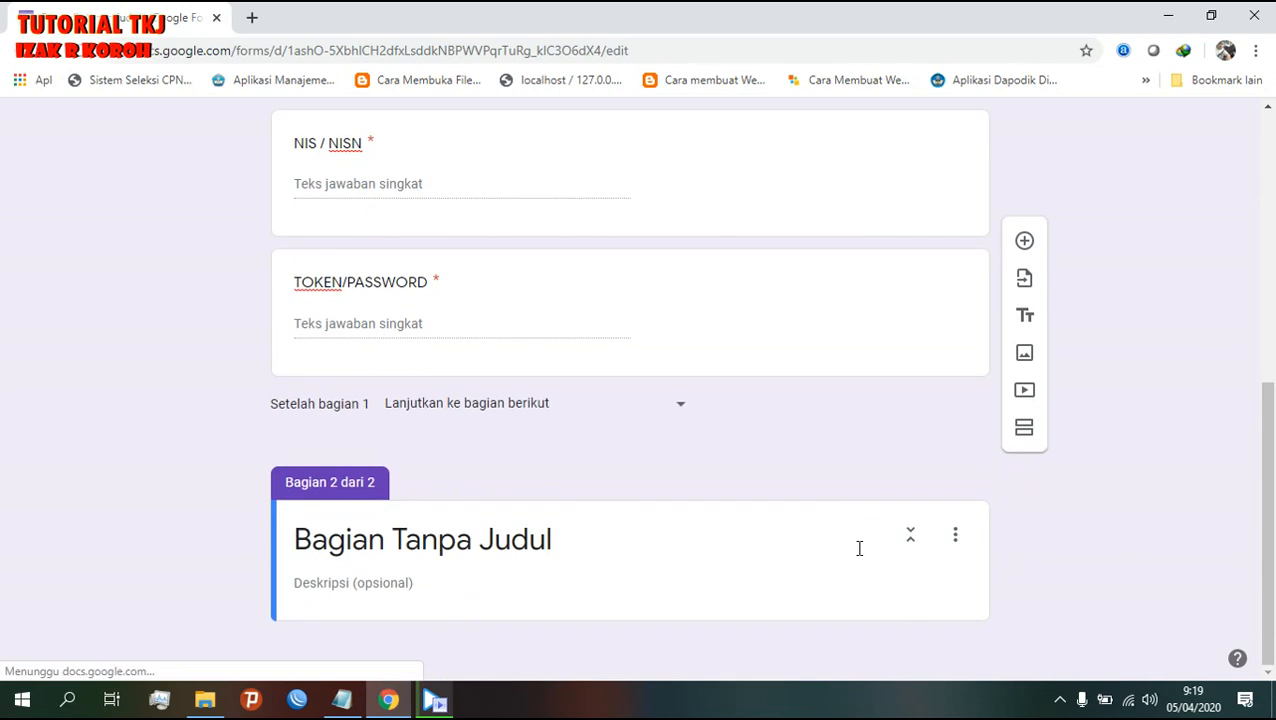
{"action": "scroll", "coordinate": [634, 562], "scroll_direction": "up", "scroll_amount": 10}
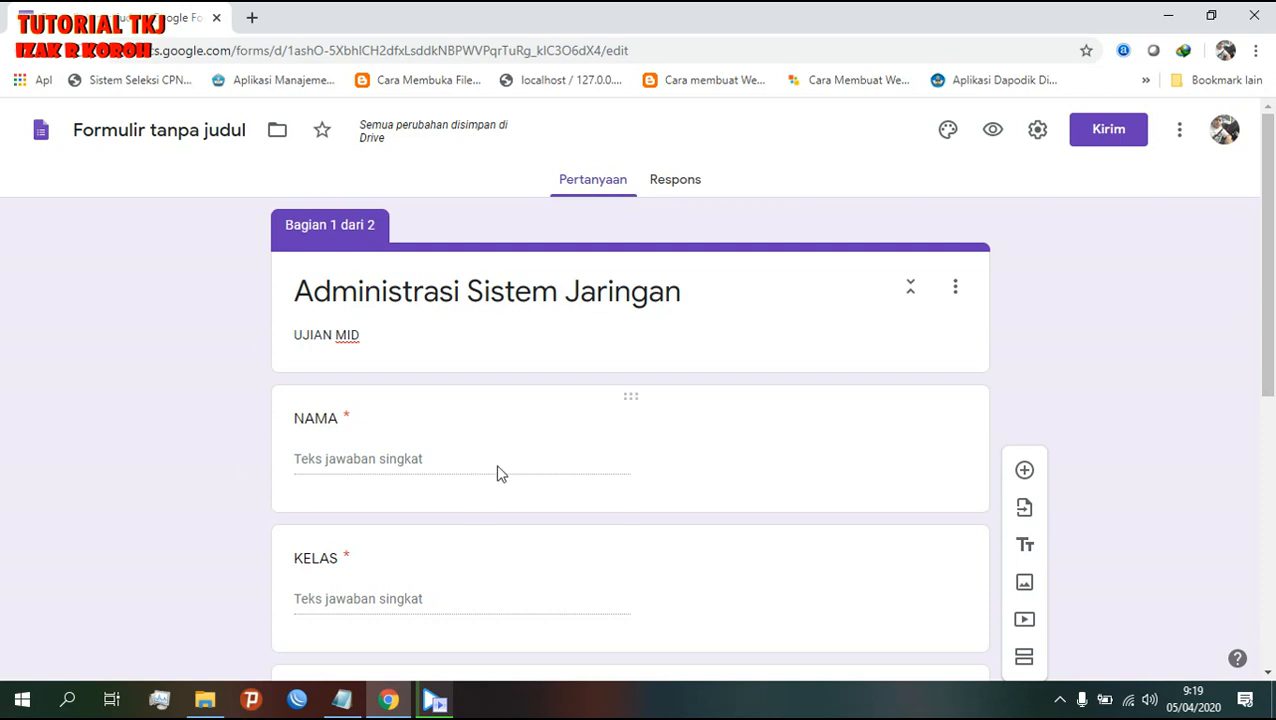
{"action": "scroll", "coordinate": [686, 563], "scroll_direction": "down", "scroll_amount": 5}
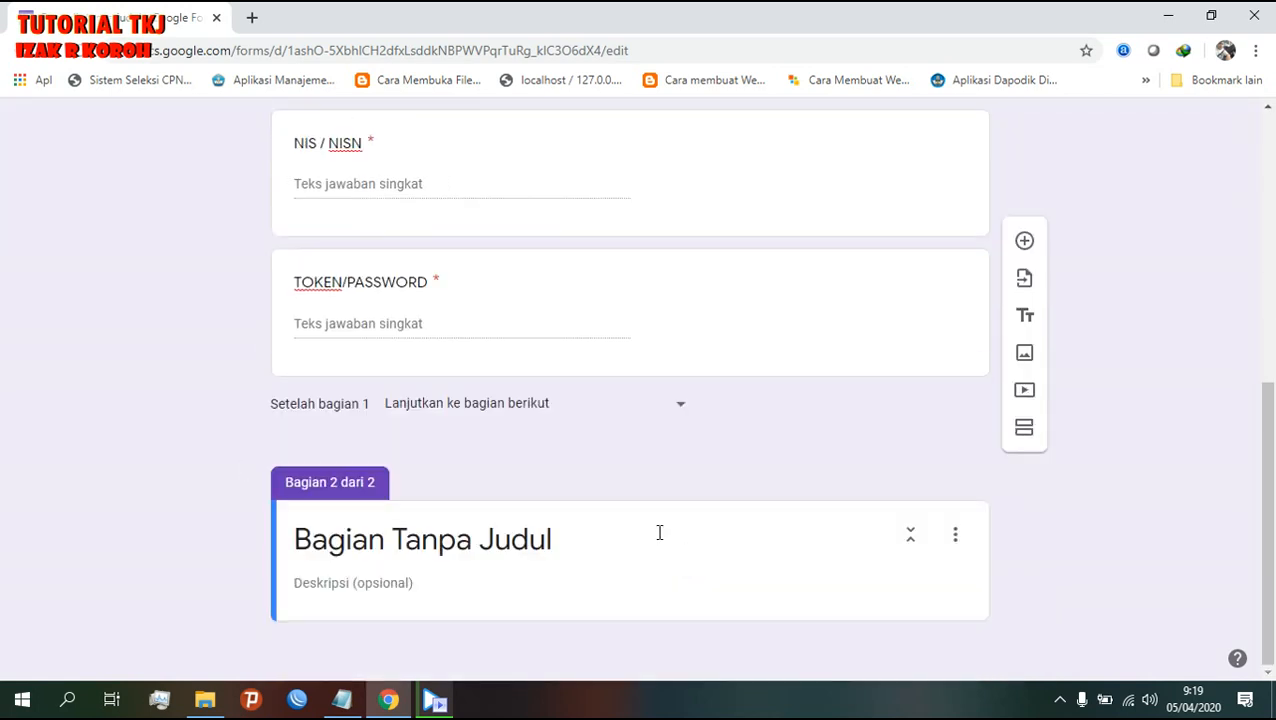
{"action": "left_click", "coordinate": [612, 549]}
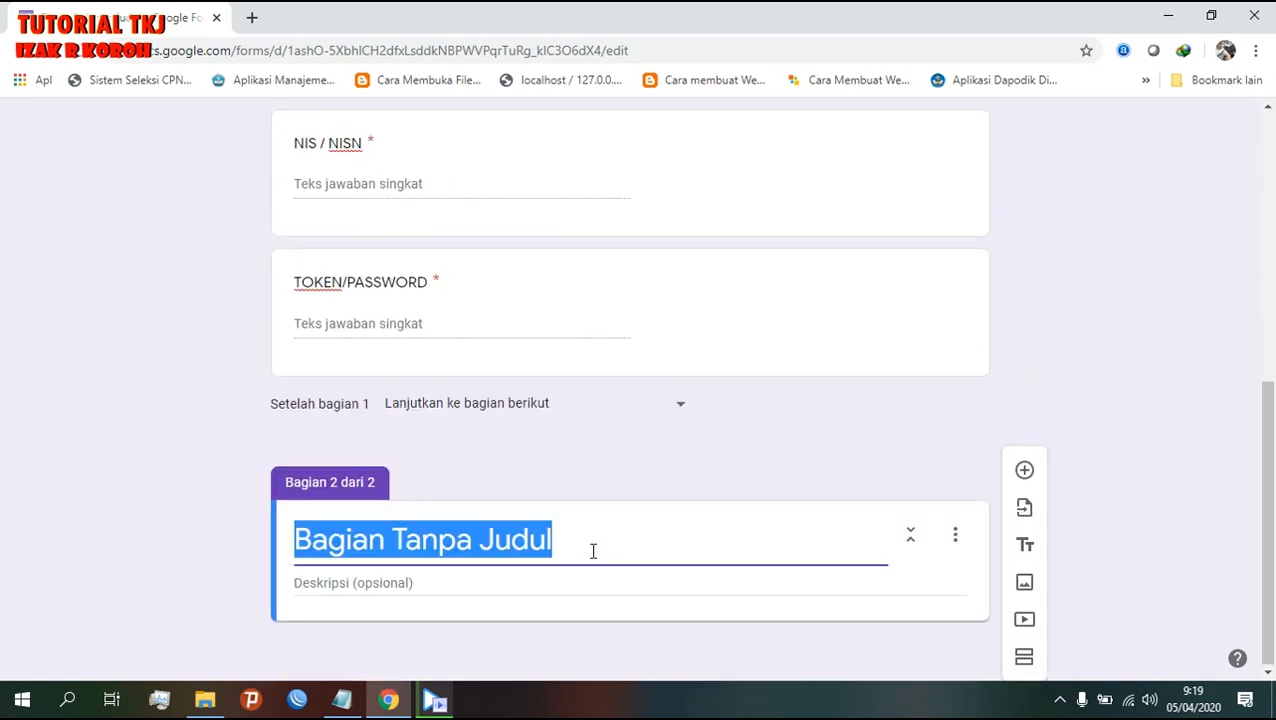
{"action": "type", "text": "SO"}
{"action": "key", "text": "BackSpace"}
{"action": "key", "text": "BackSpace"}
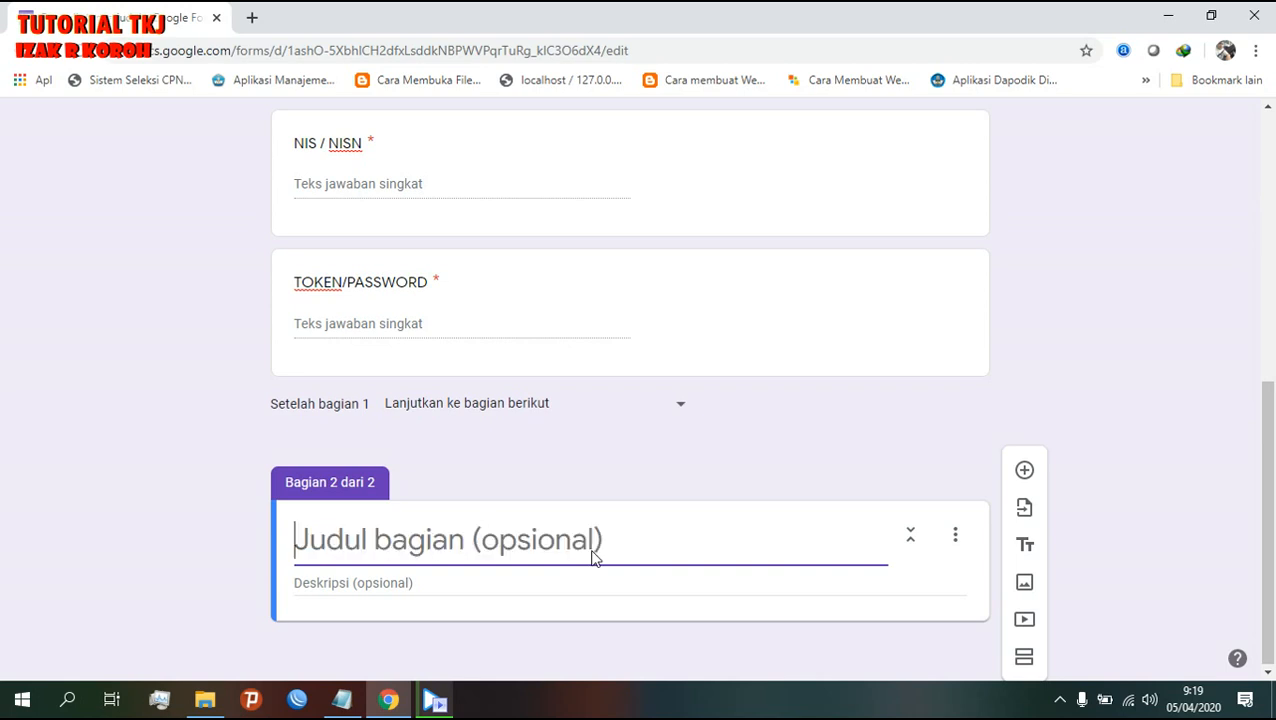
{"action": "type", "text": "SOAL"}
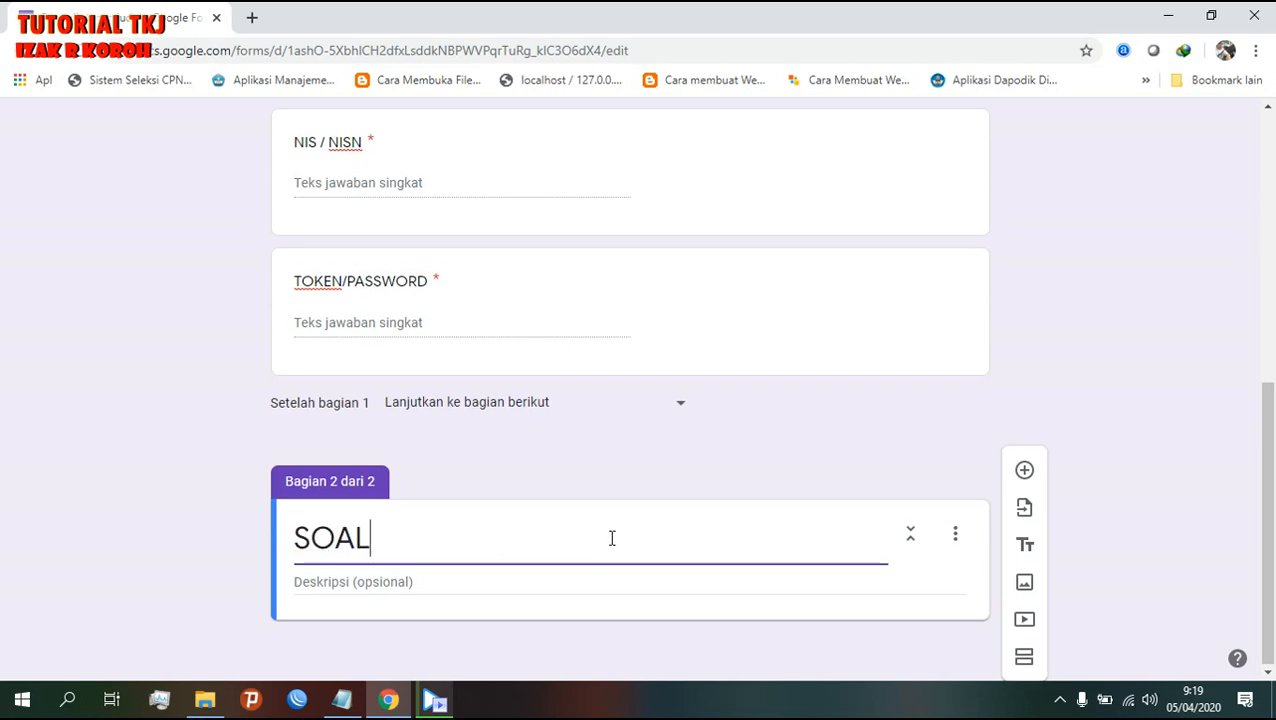
- Add a blank multiple-choice question under the SOAL section
{"action": "left_click", "coordinate": [1021, 484]}
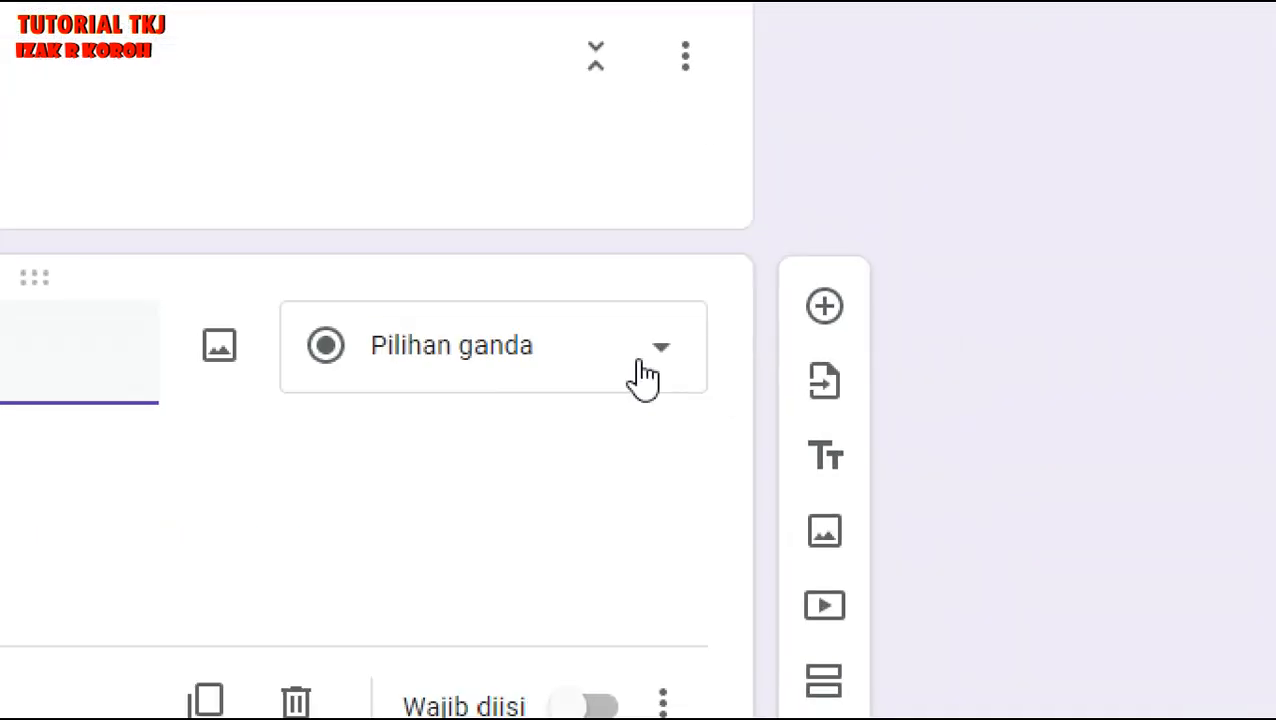
{"action": "left_click", "coordinate": [645, 377]}
{"action": "scroll", "coordinate": [644, 380], "scroll_direction": "down", "scroll_amount": 3}
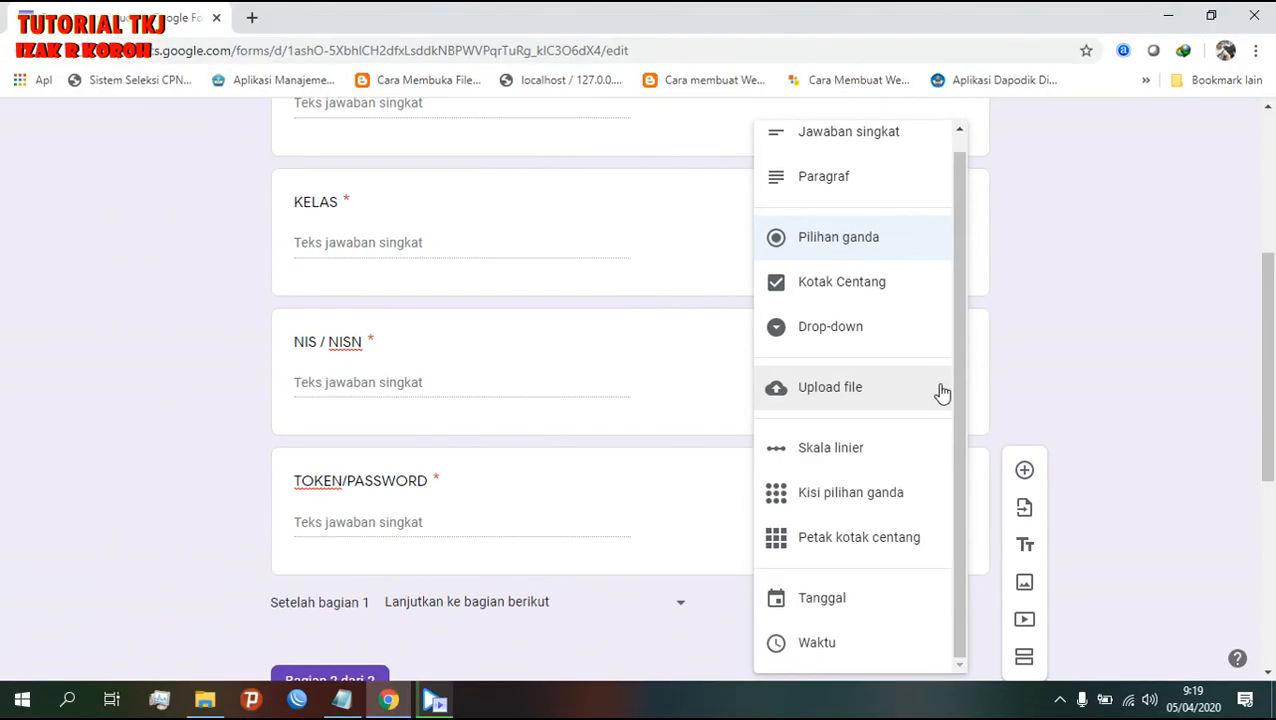
{"action": "scroll", "coordinate": [655, 310], "scroll_direction": "down", "scroll_amount": 5}
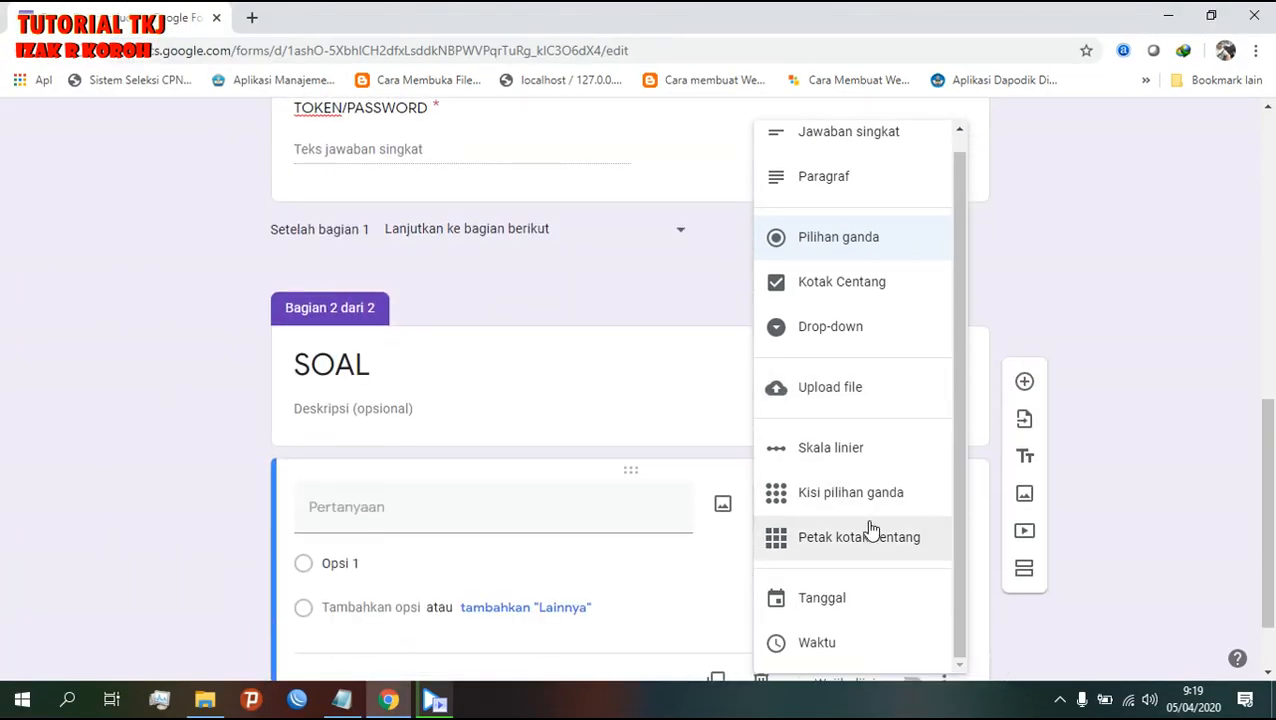
{"action": "scroll", "coordinate": [712, 552], "scroll_direction": "down", "scroll_amount": 1}
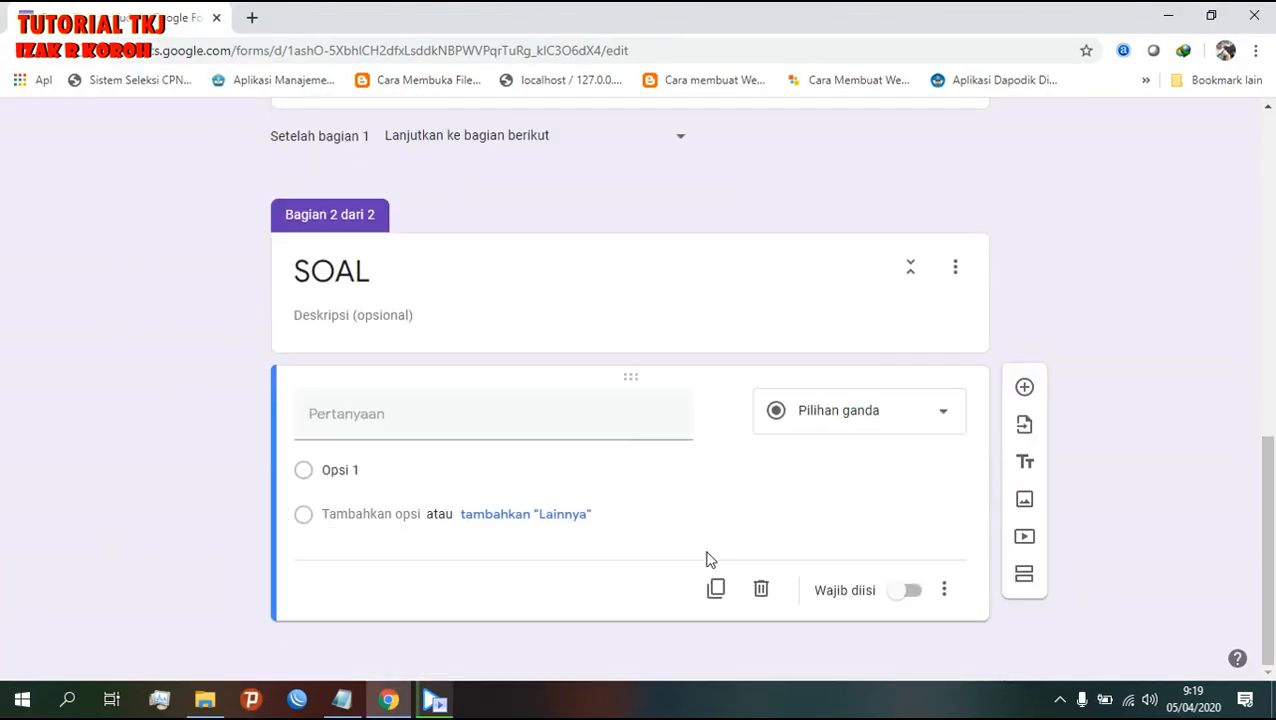
{"action": "left_click", "coordinate": [343, 420]}
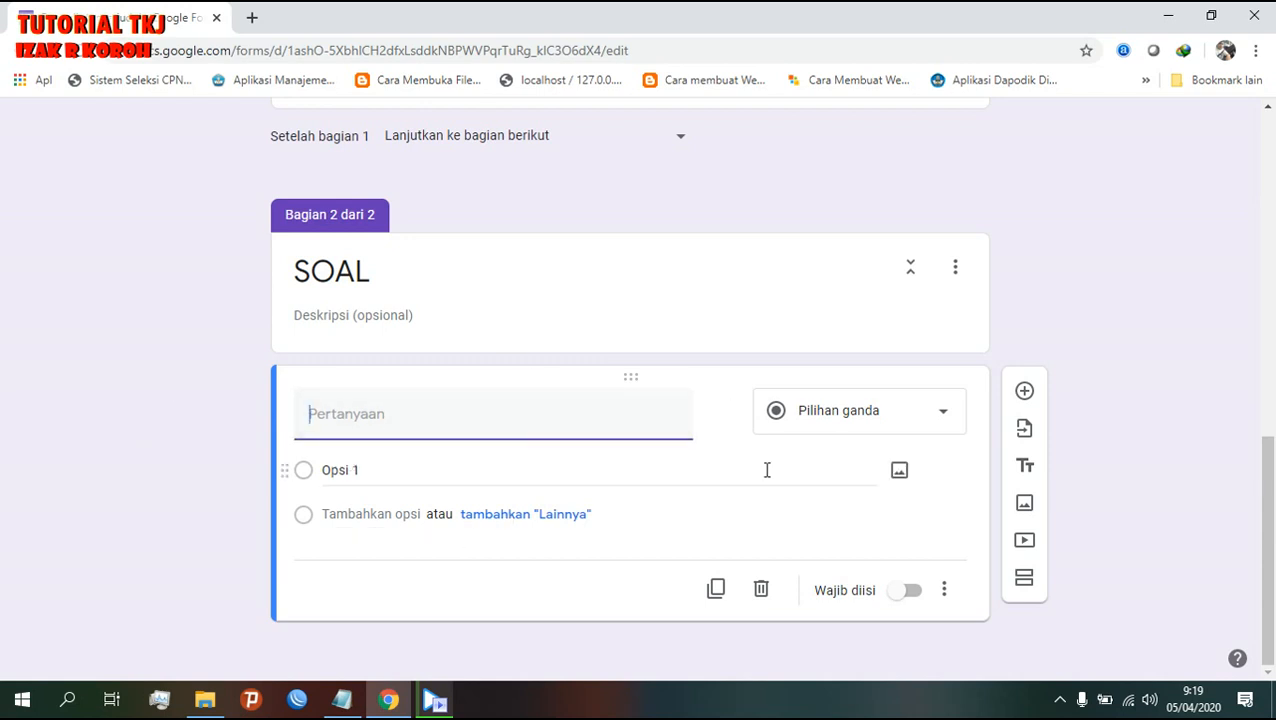
- Open SOAL ASJ.docx from drive D: and copy question 1's text for the form
{"action": "left_click", "coordinate": [216, 704]}
{"action": "left_click", "coordinate": [166, 428]}
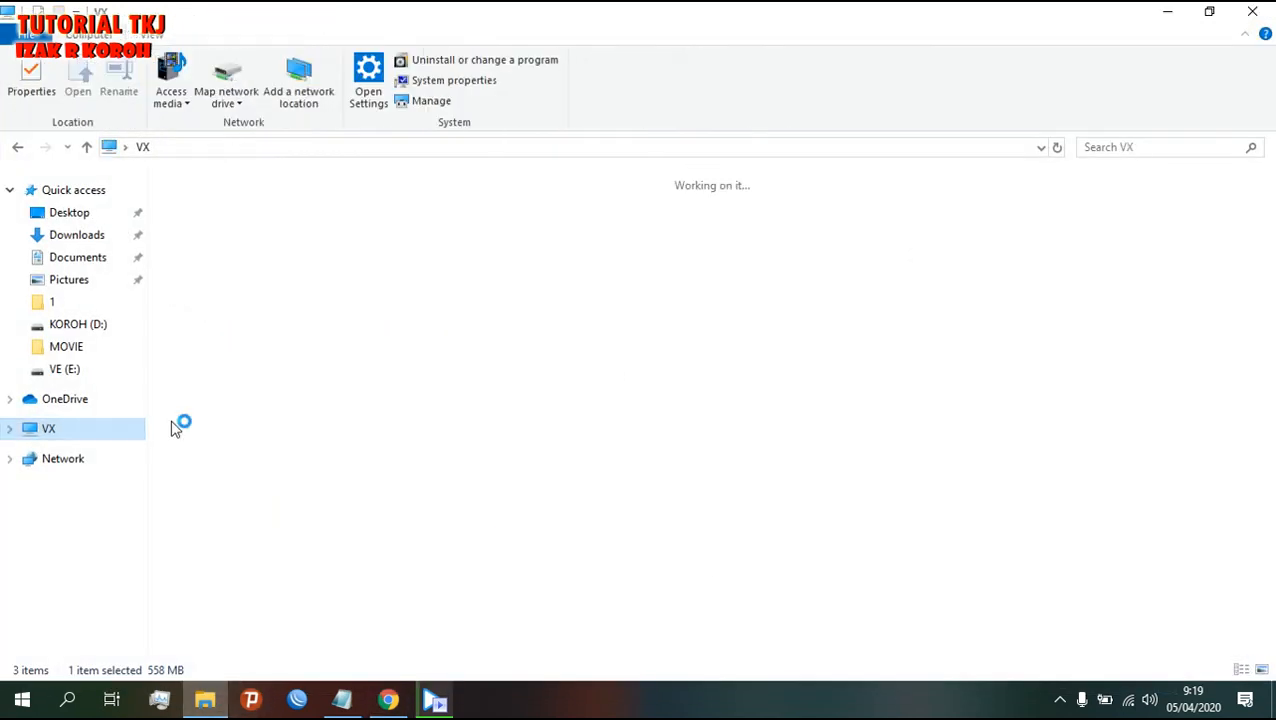
{"action": "double_click", "coordinate": [521, 352]}
{"action": "double_click", "coordinate": [295, 322]}
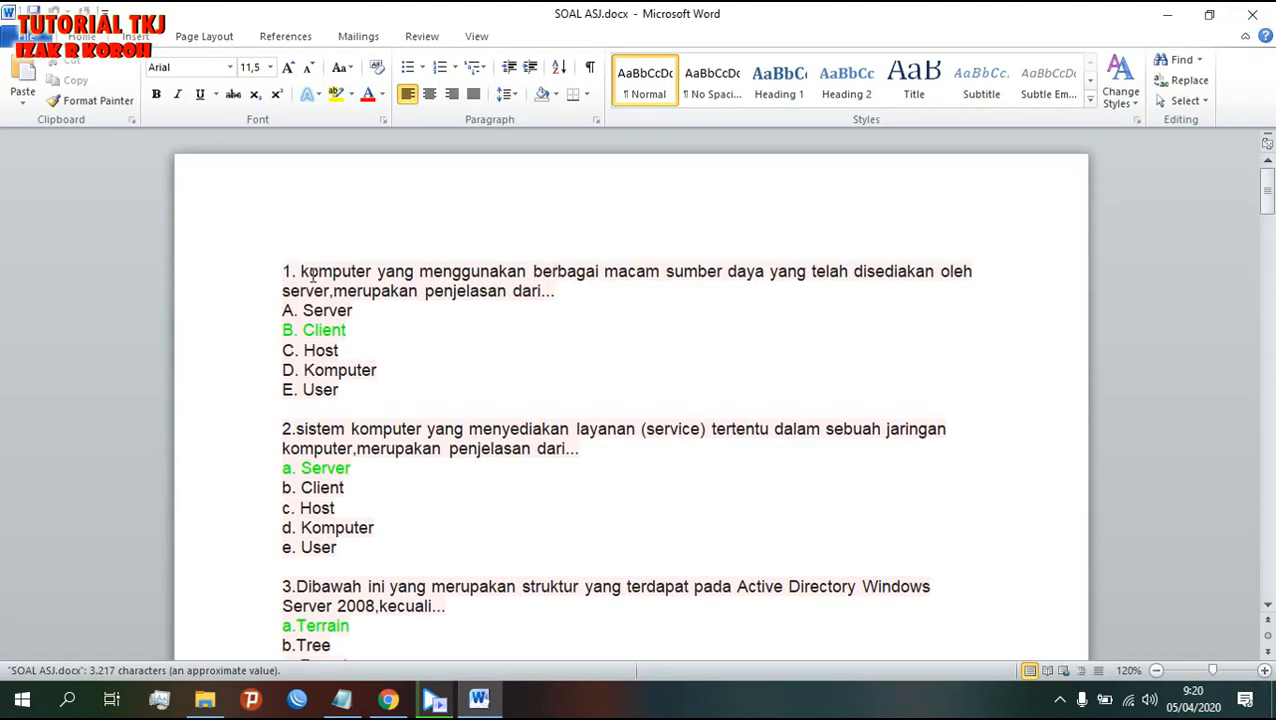
{"action": "left_click_drag", "start_coordinate": [301, 272], "coordinate": [565, 305]}
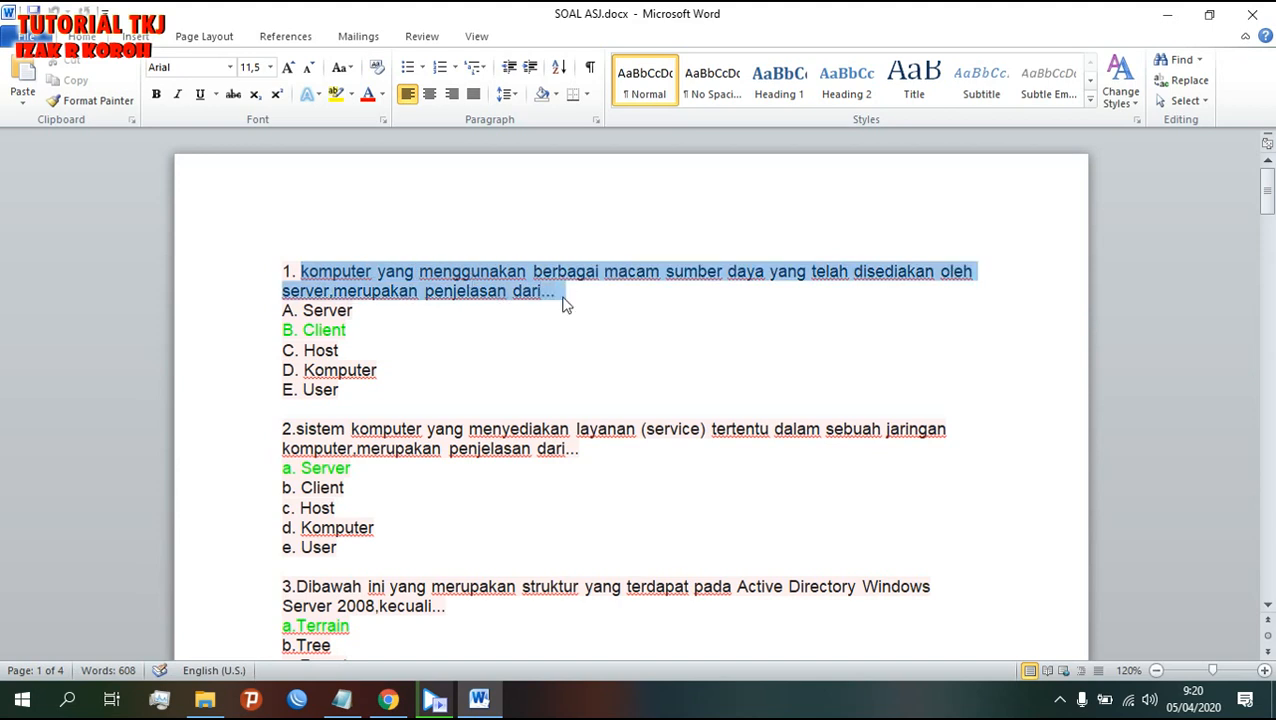
{"action": "right_click", "coordinate": [466, 271]}
{"action": "left_click", "coordinate": [507, 299]}
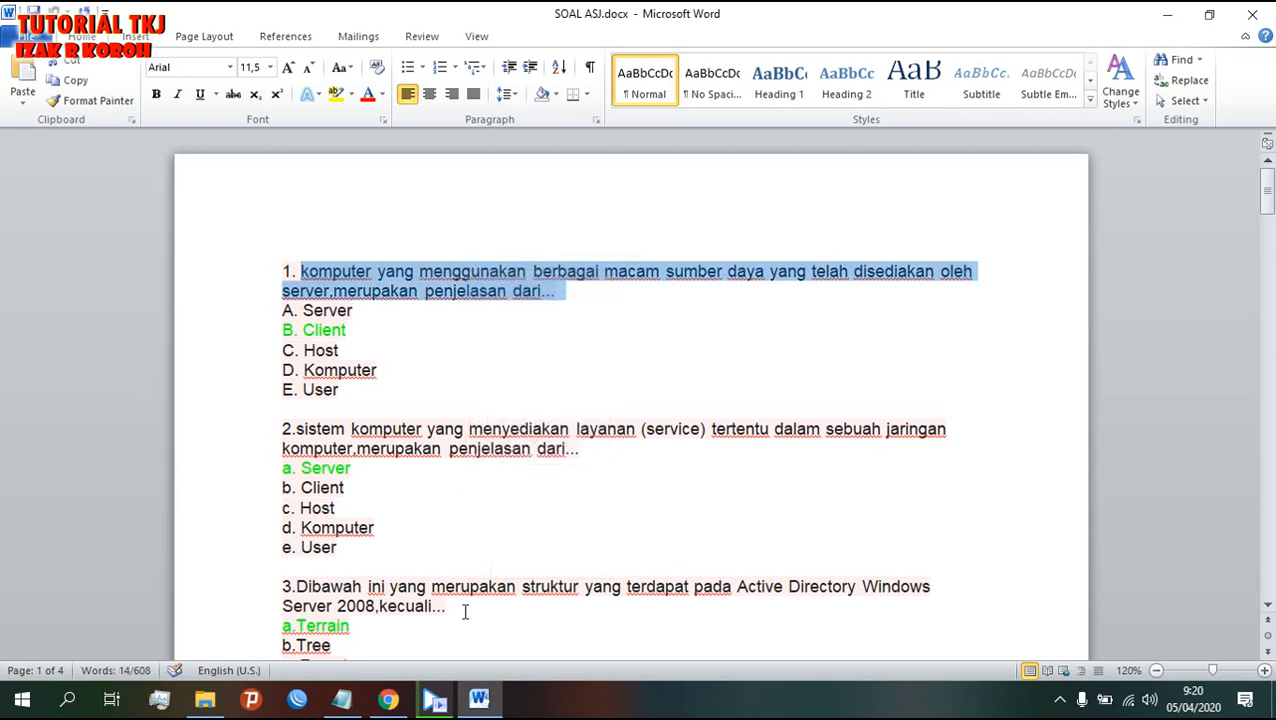
{"action": "left_click", "coordinate": [395, 697]}
{"action": "left_click", "coordinate": [416, 424]}
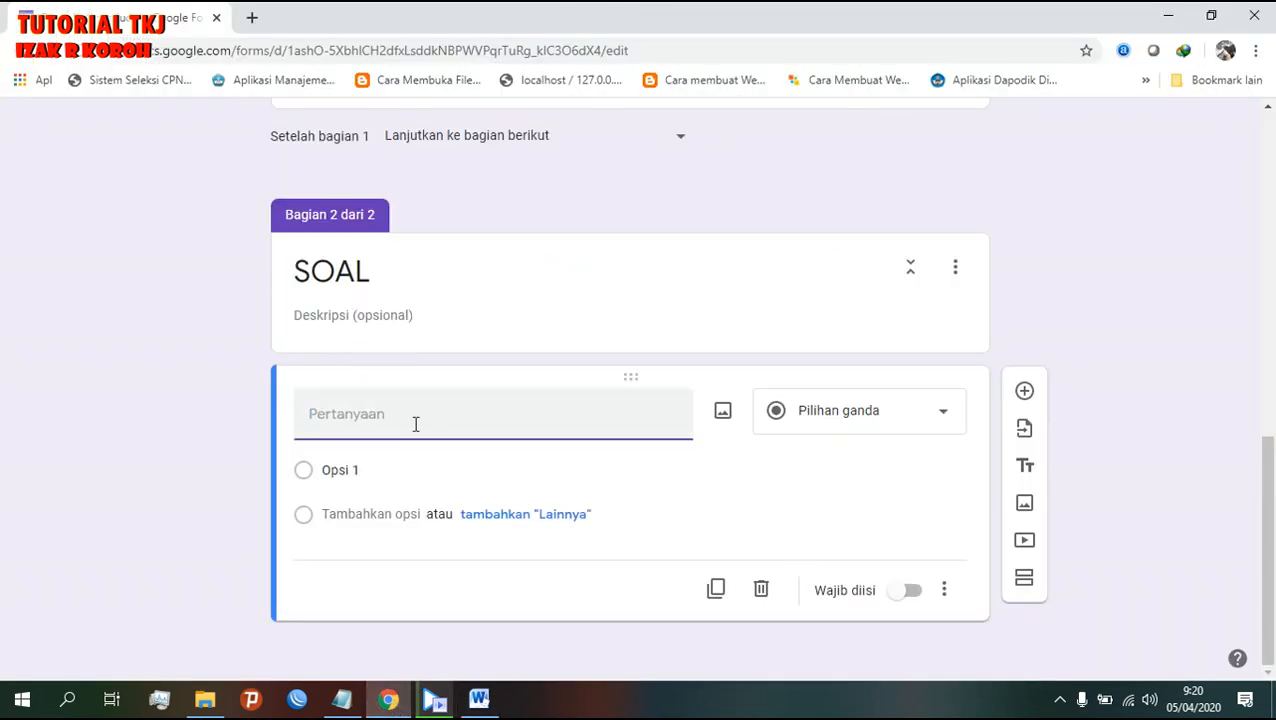
- Paste question 1's text as the question title, capitalising 'Komputer'
{"action": "right_click", "coordinate": [309, 418]}
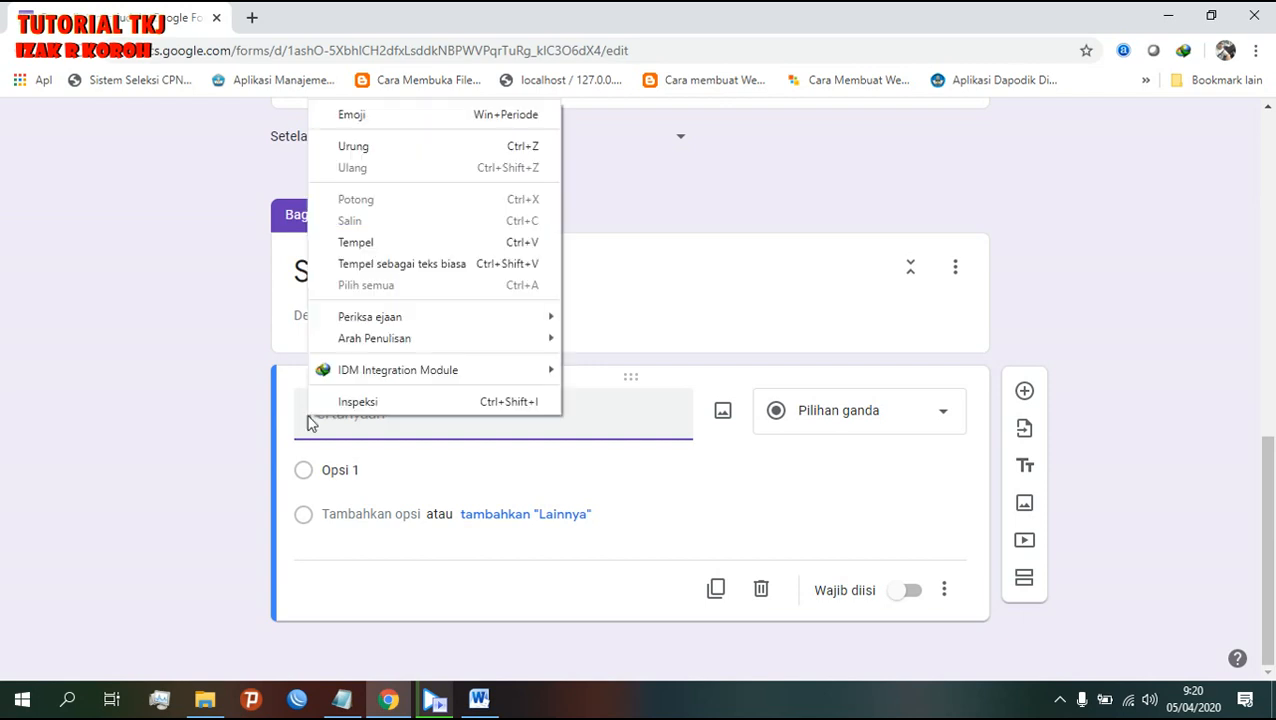
{"action": "left_click", "coordinate": [401, 240]}
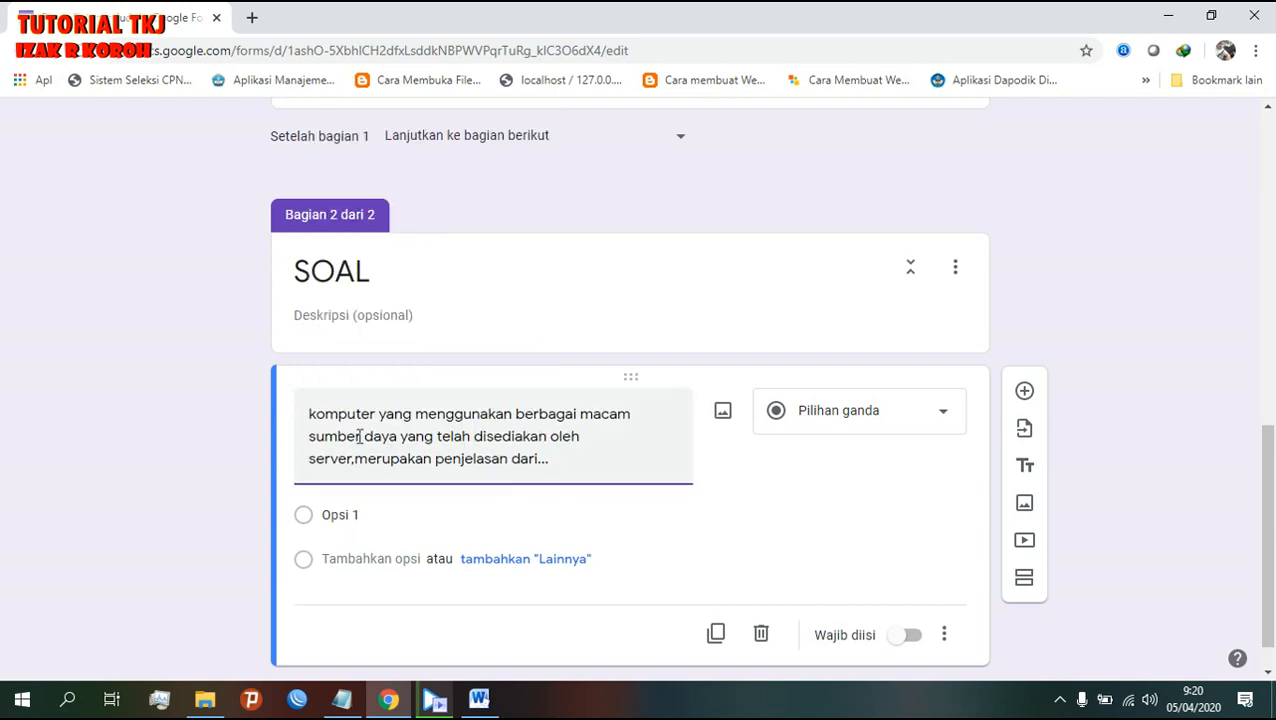
{"action": "left_click", "coordinate": [320, 404]}
{"action": "key", "text": "BackSpace"}
{"action": "type", "text": "K"}
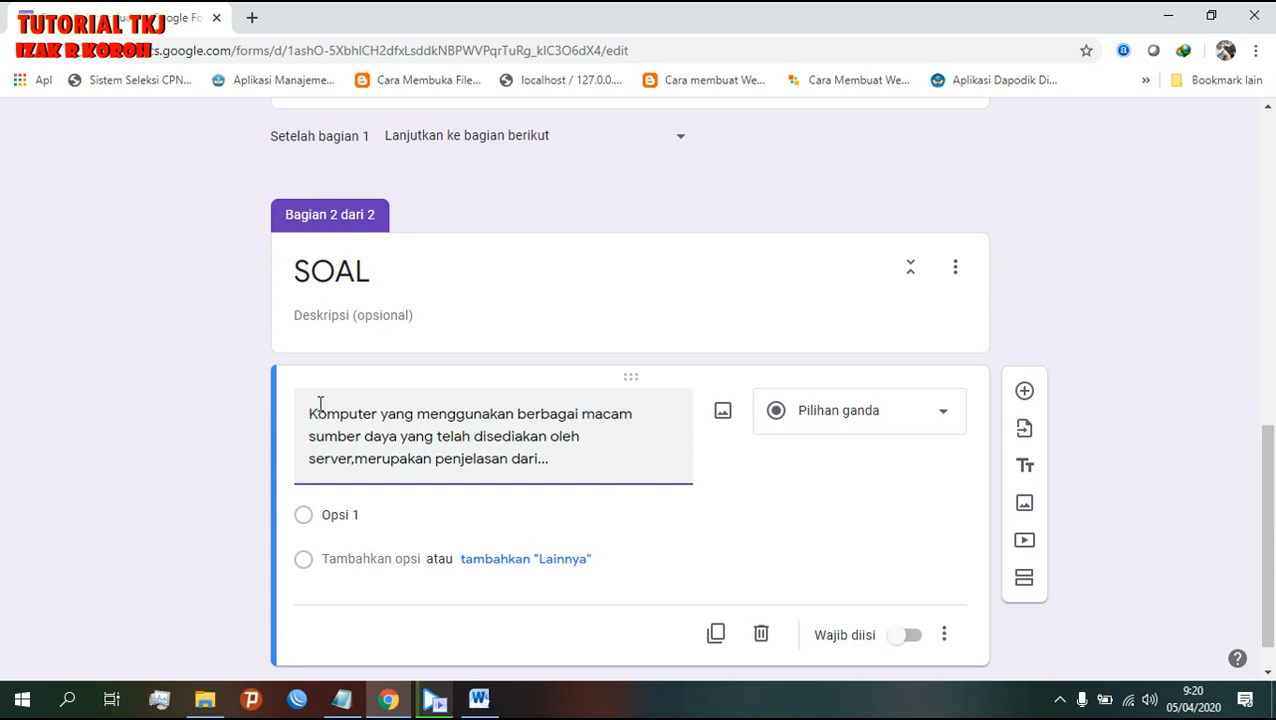
- Copy answers A. Server to E. User from Word and paste them as the options
{"action": "scroll", "coordinate": [473, 560], "scroll_direction": "down", "scroll_amount": 1}
{"action": "left_click", "coordinate": [396, 482]}
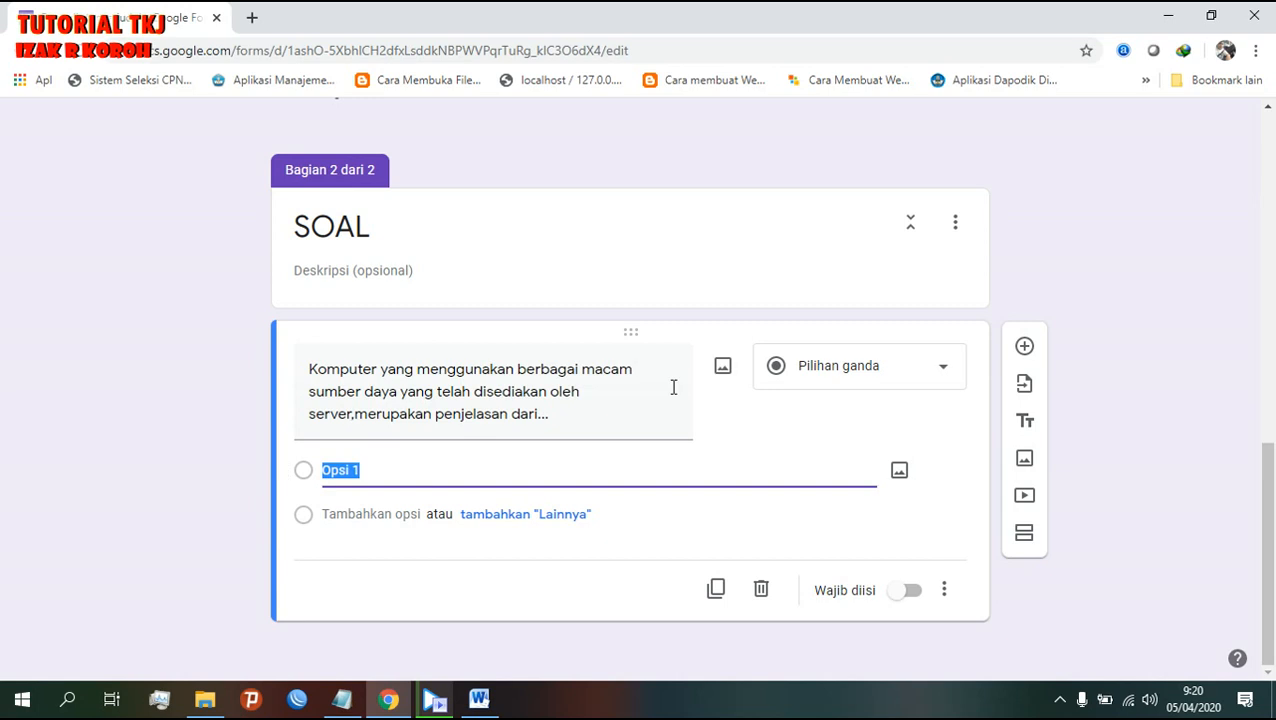
{"action": "left_click", "coordinate": [497, 708]}
{"action": "left_click_drag", "start_coordinate": [282, 312], "coordinate": [347, 390]}
{"action": "right_click", "coordinate": [340, 388]}
{"action": "left_click", "coordinate": [398, 95]}
{"action": "left_click", "coordinate": [466, 702]}
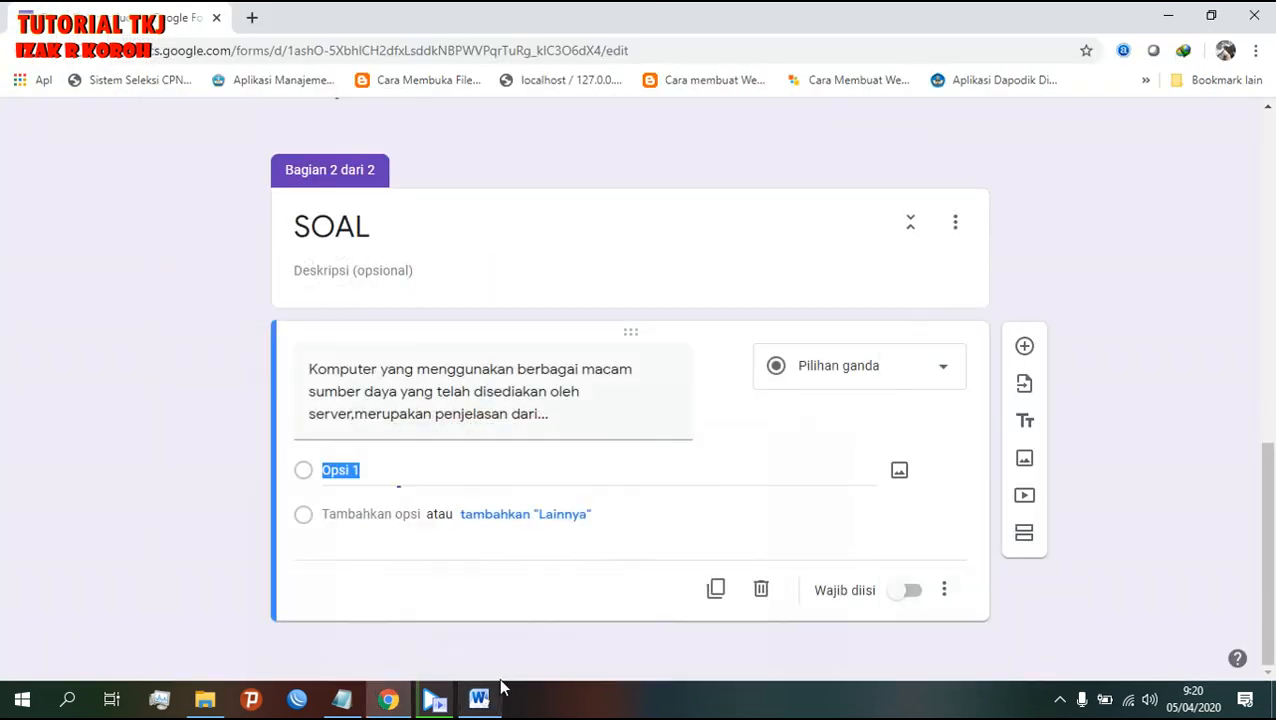
{"action": "right_click", "coordinate": [366, 472]}
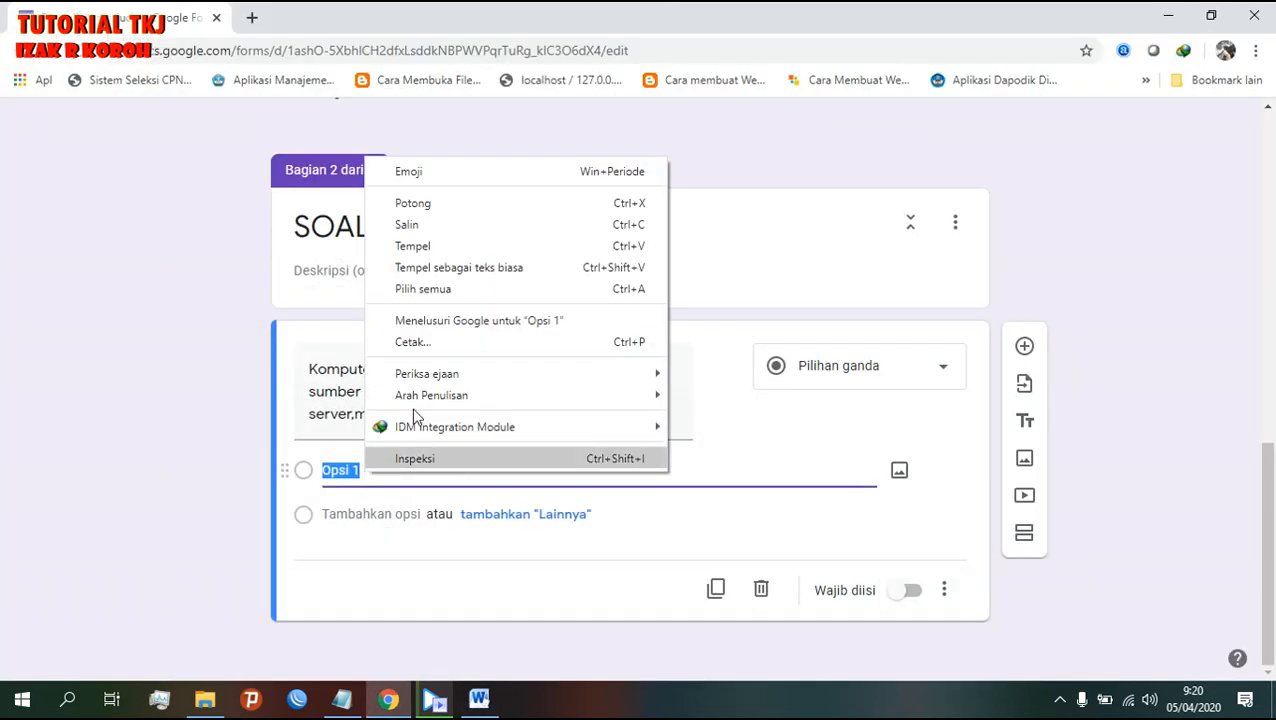
{"action": "left_click", "coordinate": [441, 247]}
- Make the first question required
{"action": "scroll", "coordinate": [636, 649], "scroll_direction": "down", "scroll_amount": 1}
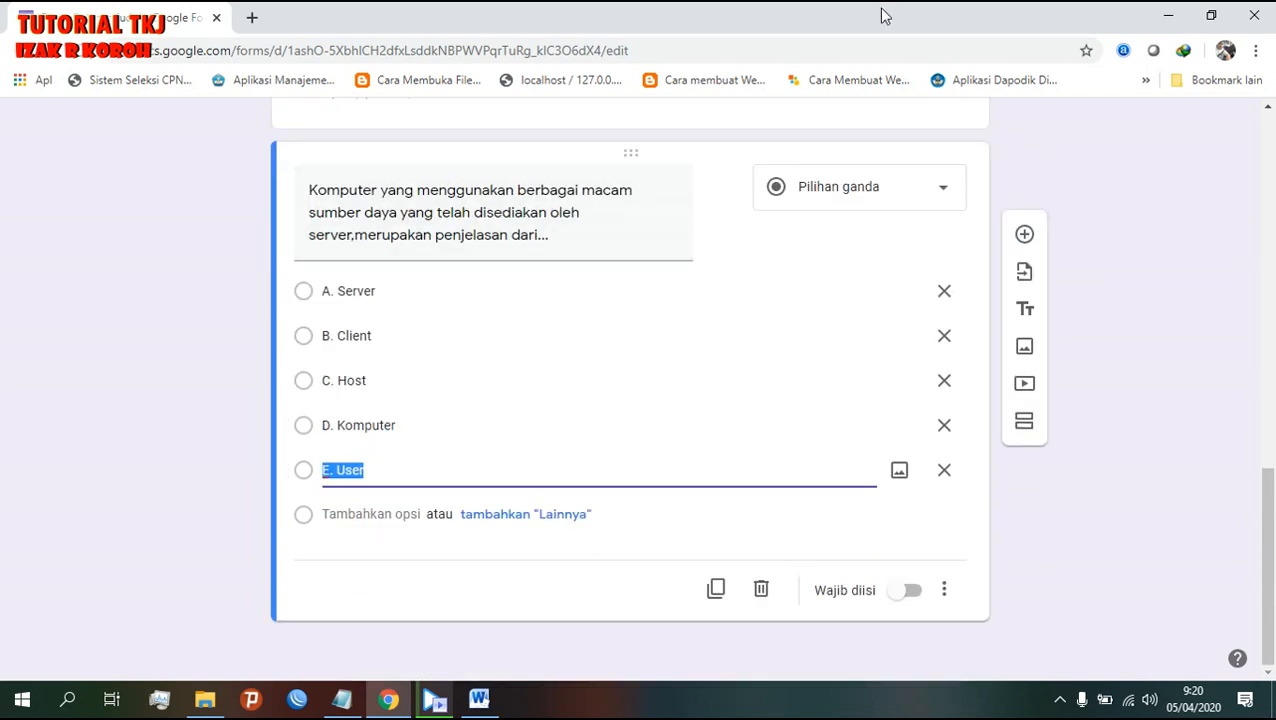
{"action": "left_click", "coordinate": [913, 592]}
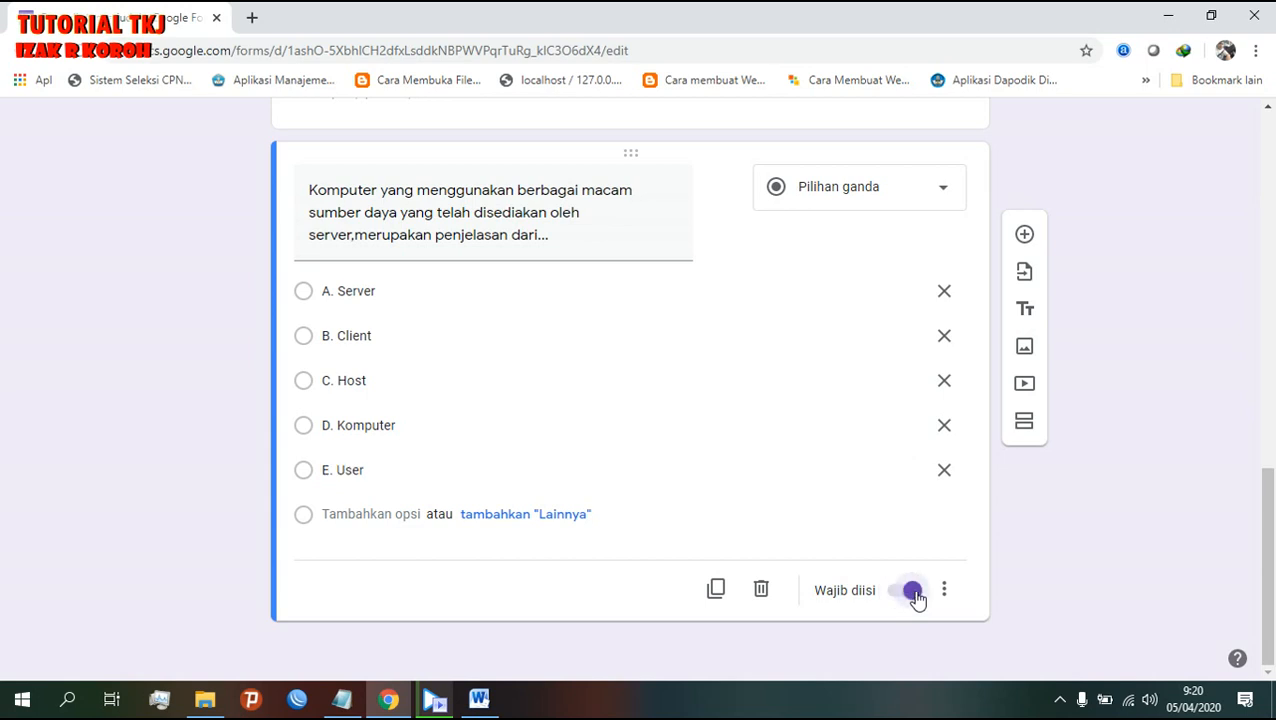
{"action": "scroll", "coordinate": [916, 598], "scroll_direction": "up", "scroll_amount": 1}
{"action": "scroll", "coordinate": [928, 592], "scroll_direction": "down", "scroll_amount": 1}
{"action": "scroll", "coordinate": [928, 595], "scroll_direction": "up", "scroll_amount": 1}
{"action": "scroll", "coordinate": [928, 596], "scroll_direction": "down", "scroll_amount": 1}
- Add a new question and paste question 3's Active Directory Windows Server 2008 text from Word
{"action": "left_click", "coordinate": [1022, 237]}
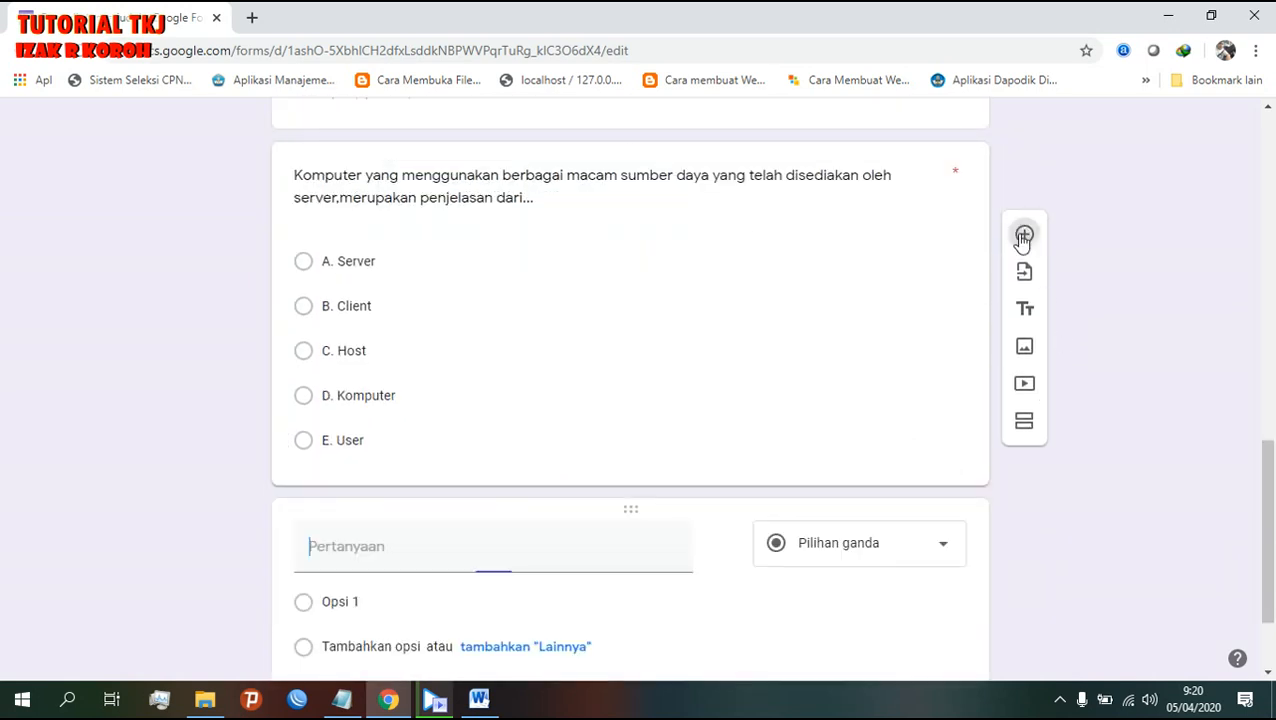
{"action": "scroll", "coordinate": [783, 544], "scroll_direction": "up", "scroll_amount": 2}
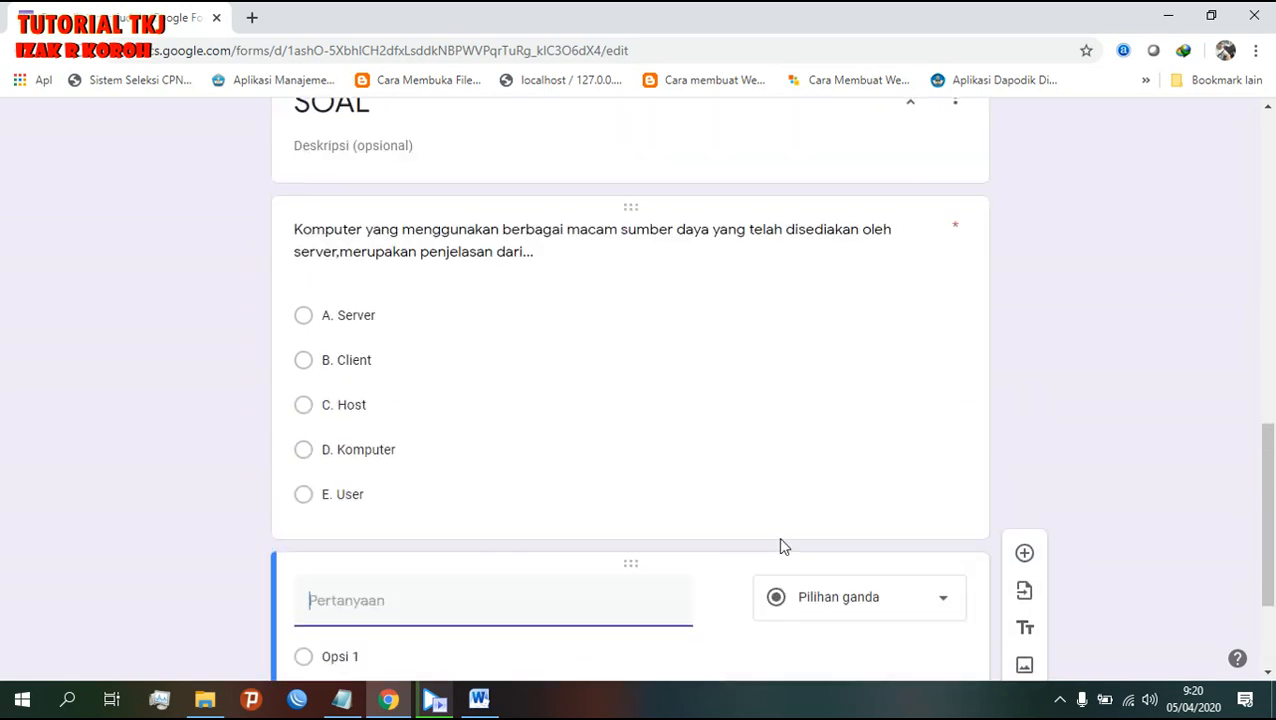
{"action": "scroll", "coordinate": [783, 546], "scroll_direction": "down", "scroll_amount": 2}
{"action": "left_click", "coordinate": [479, 699]}
{"action": "scroll", "coordinate": [481, 533], "scroll_direction": "down", "scroll_amount": 4}
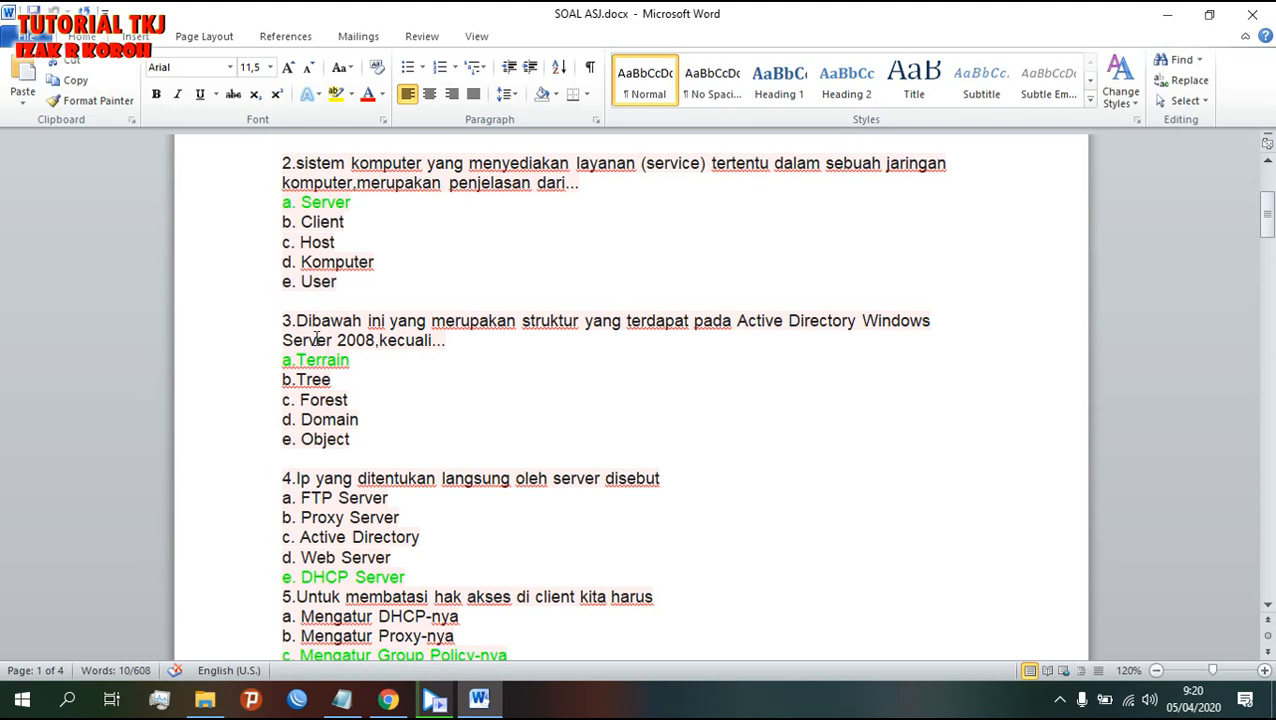
{"action": "left_click_drag", "start_coordinate": [313, 318], "coordinate": [448, 340]}
{"action": "right_click", "coordinate": [437, 343]}
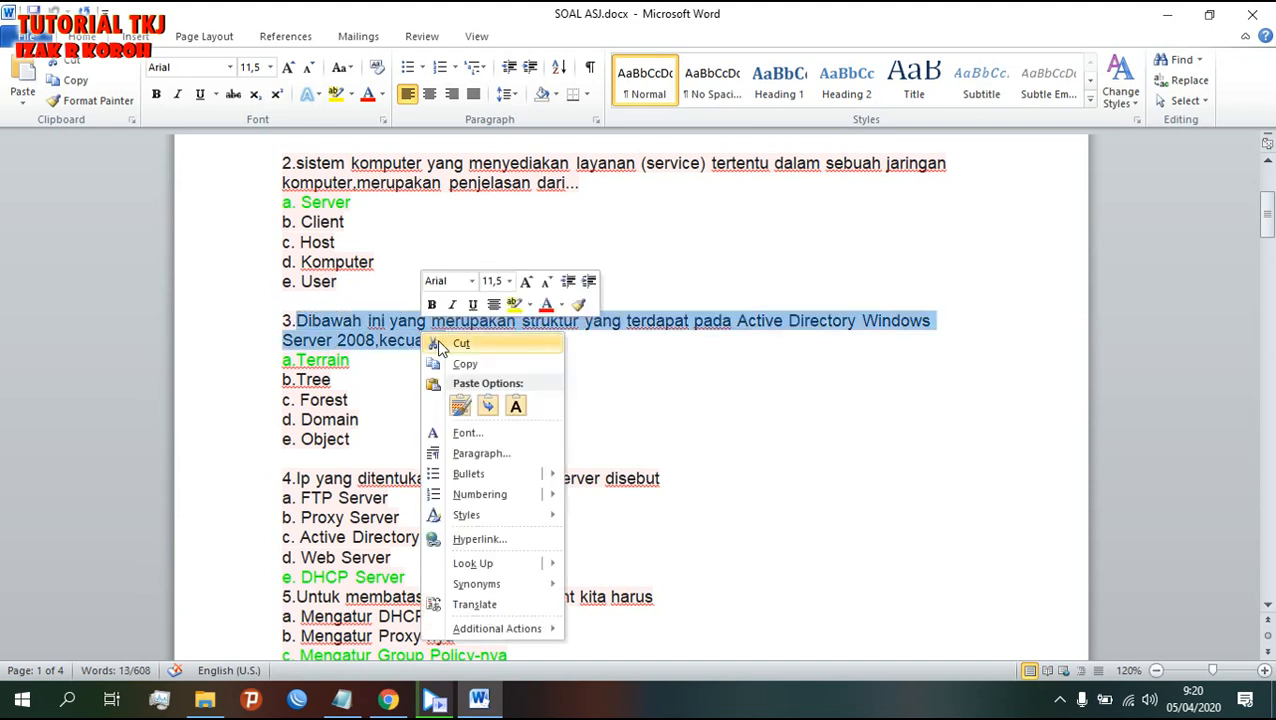
{"action": "left_click", "coordinate": [440, 364]}
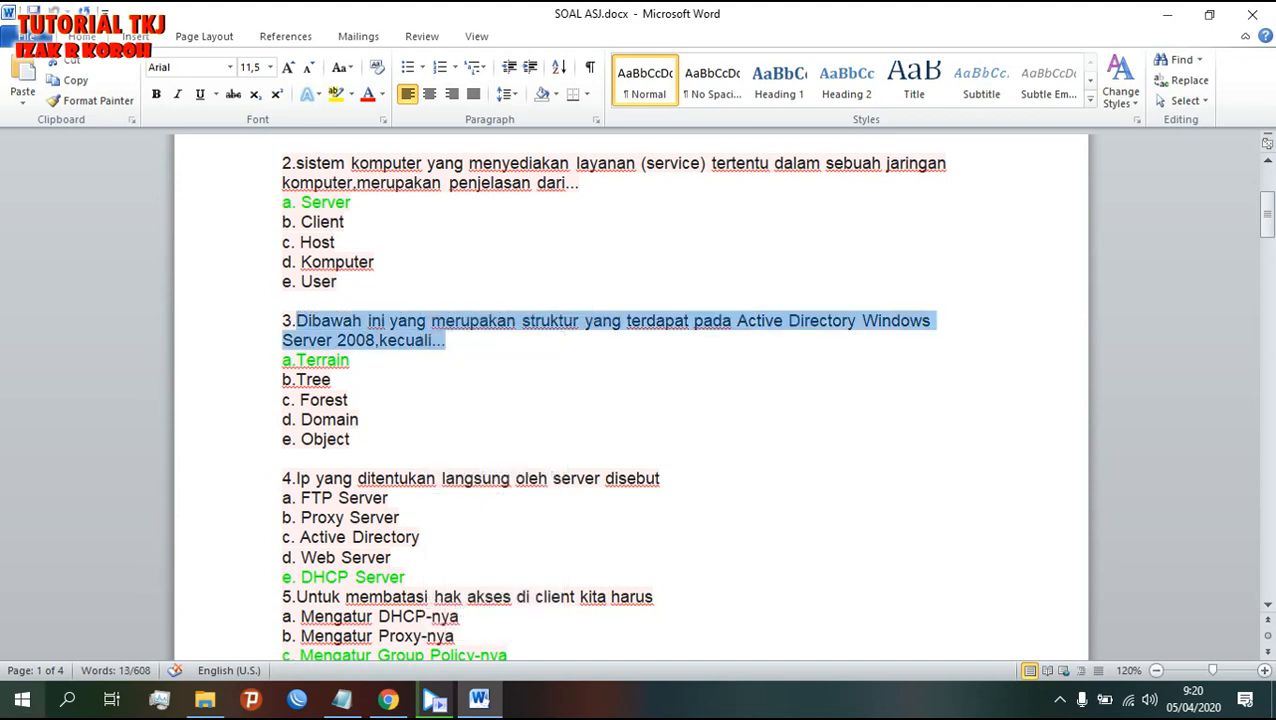
{"action": "left_click", "coordinate": [387, 700]}
{"action": "right_click", "coordinate": [316, 413]}
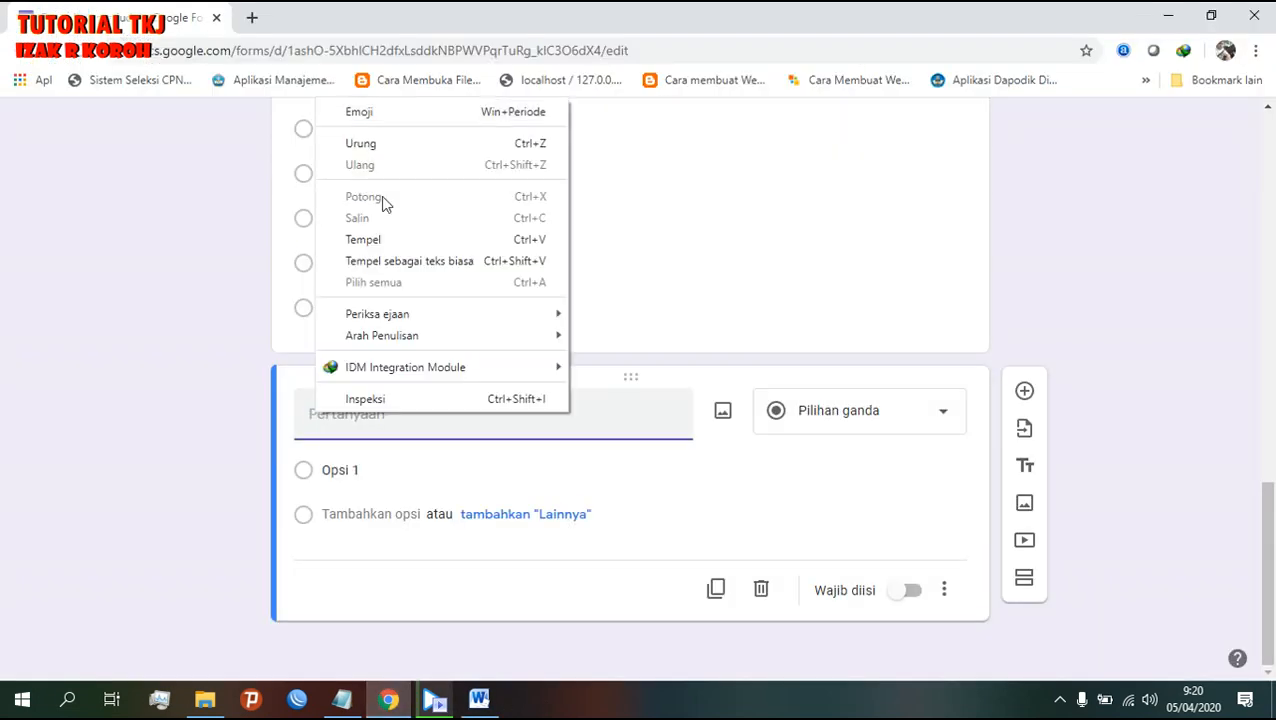
{"action": "left_click", "coordinate": [390, 239]}
- Copy answers a.Terrain to e. Object from Word and paste them as the options
{"action": "left_click", "coordinate": [338, 513]}
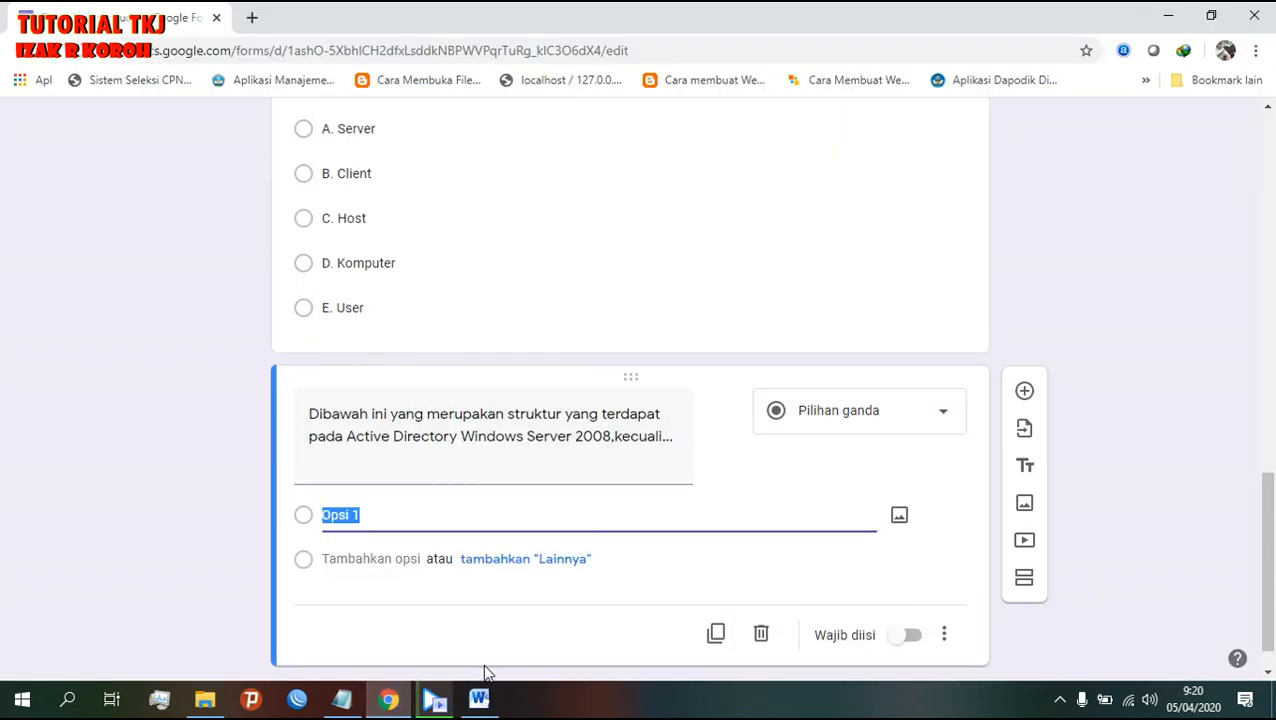
{"action": "left_click", "coordinate": [479, 699]}
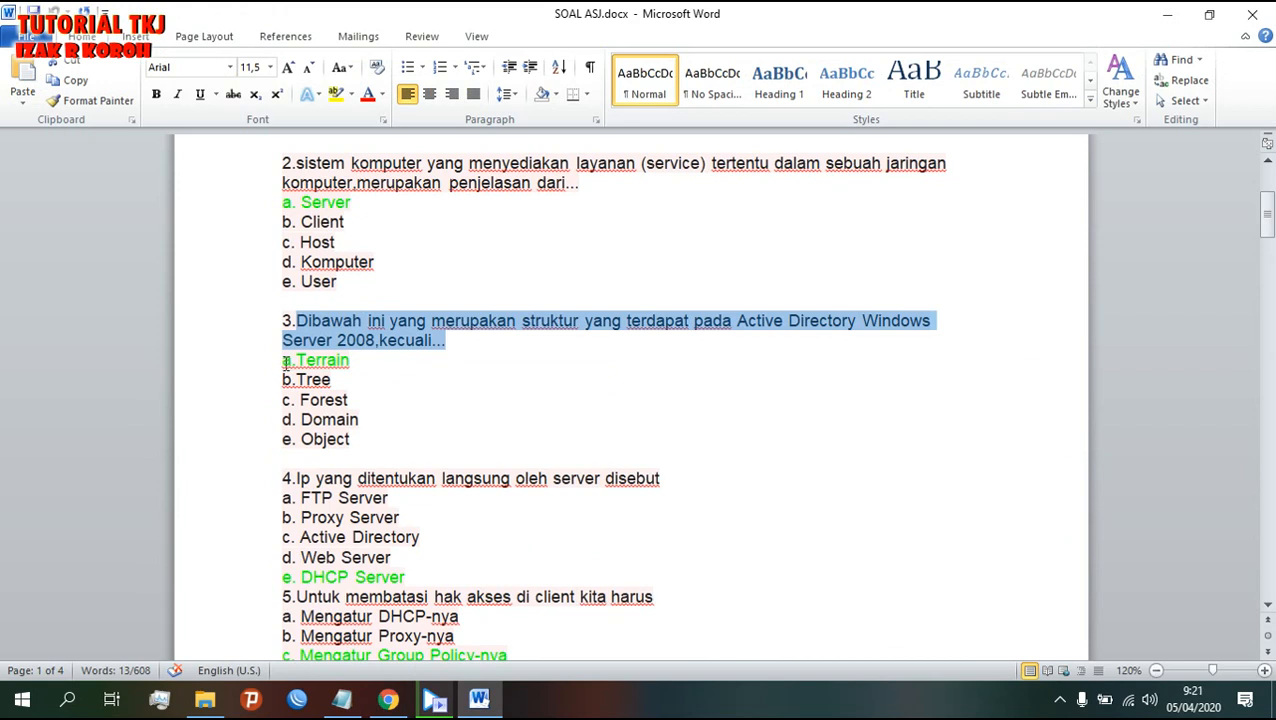
{"action": "left_click_drag", "start_coordinate": [285, 362], "coordinate": [373, 435]}
{"action": "right_click", "coordinate": [373, 435]}
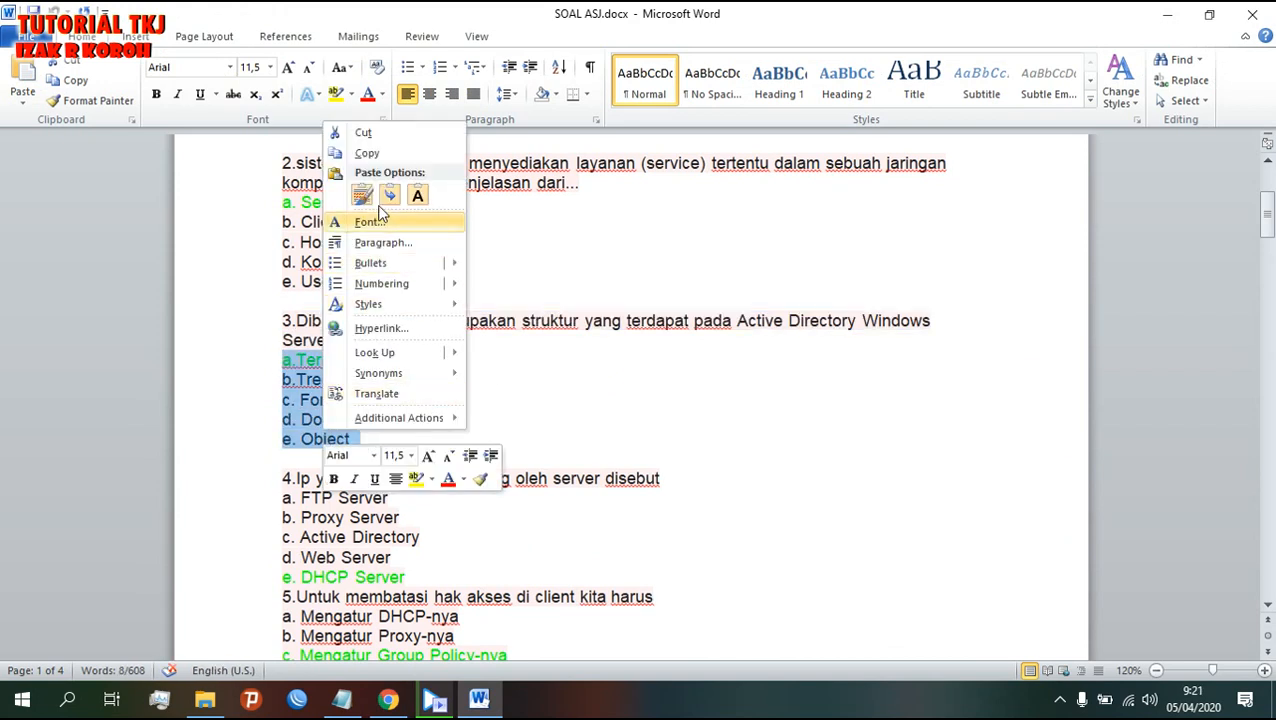
{"action": "left_click", "coordinate": [366, 153]}
{"action": "left_click", "coordinate": [388, 699]}
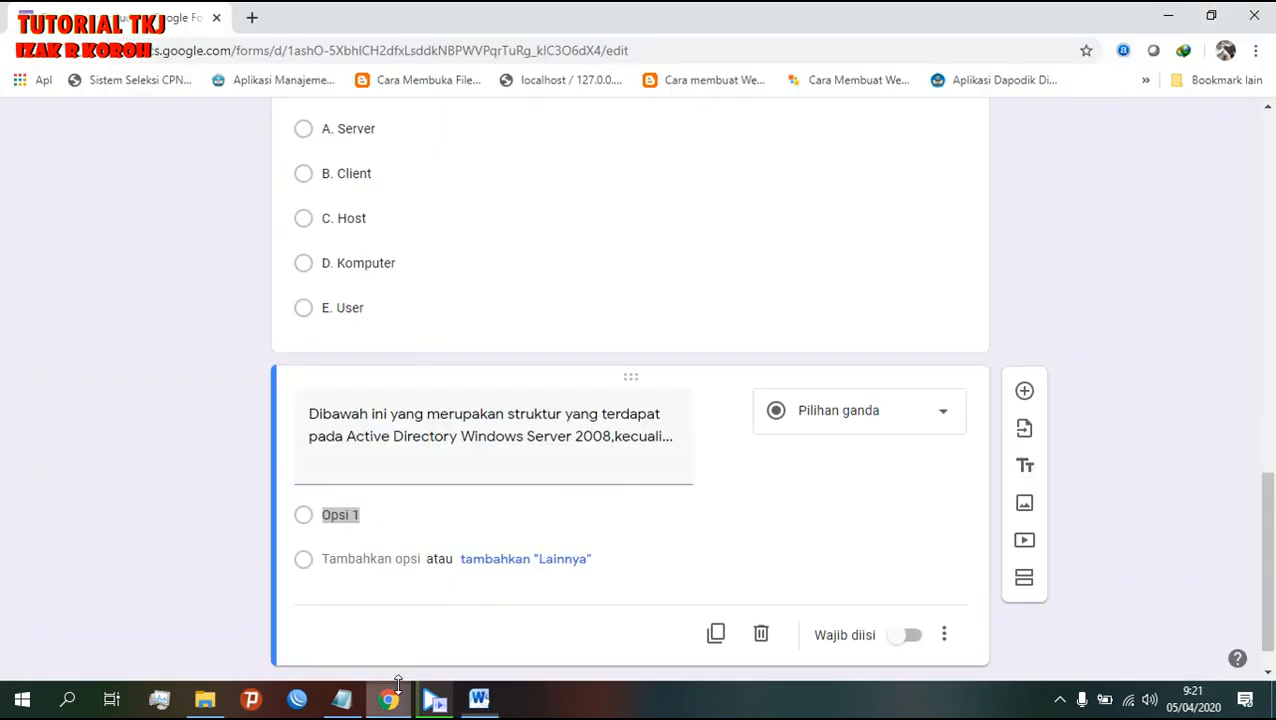
{"action": "right_click", "coordinate": [360, 513]}
{"action": "left_click", "coordinate": [444, 293]}
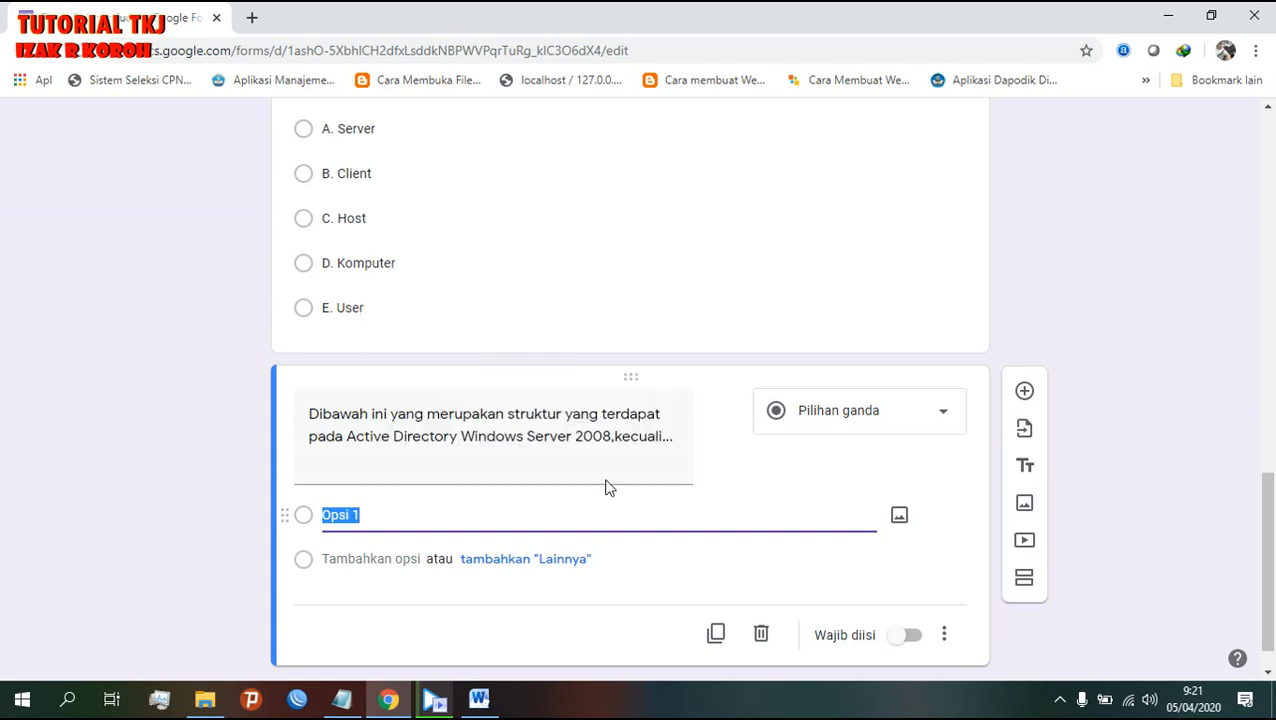
- Add another blank question after the Active Directory question
{"action": "scroll", "coordinate": [672, 595], "scroll_direction": "up", "scroll_amount": 4}
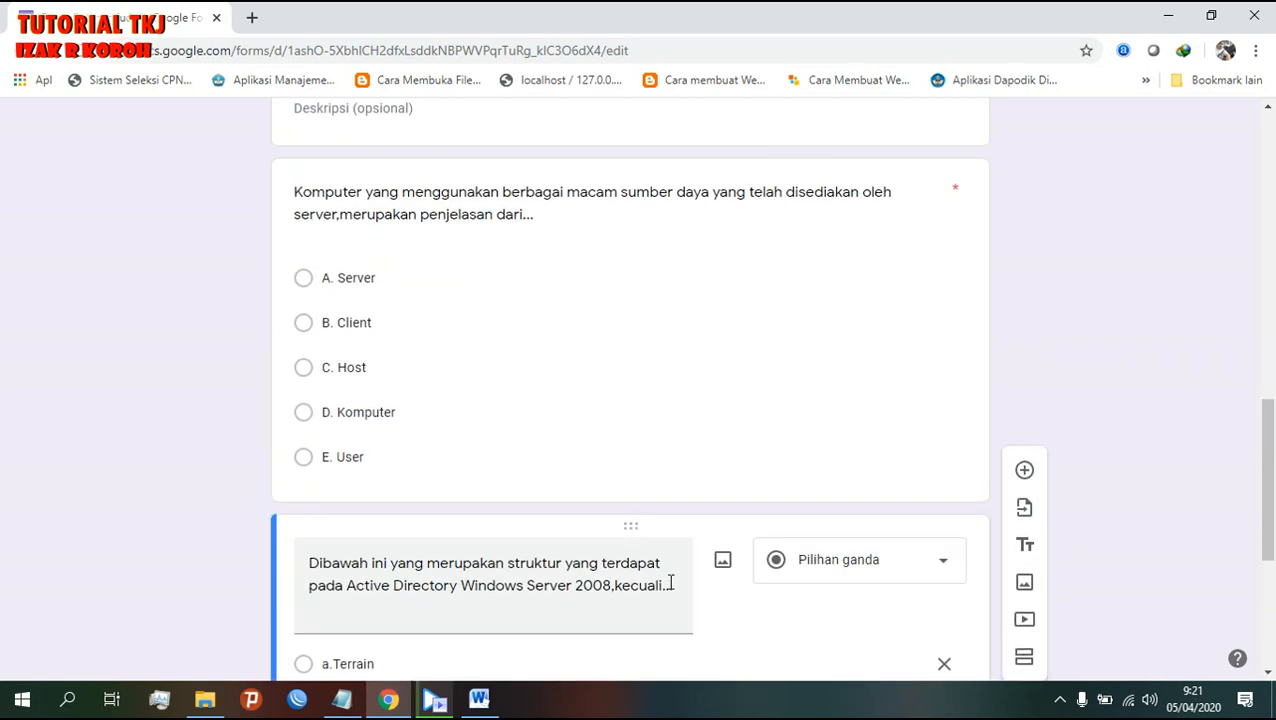
{"action": "scroll", "coordinate": [670, 582], "scroll_direction": "down", "scroll_amount": 4}
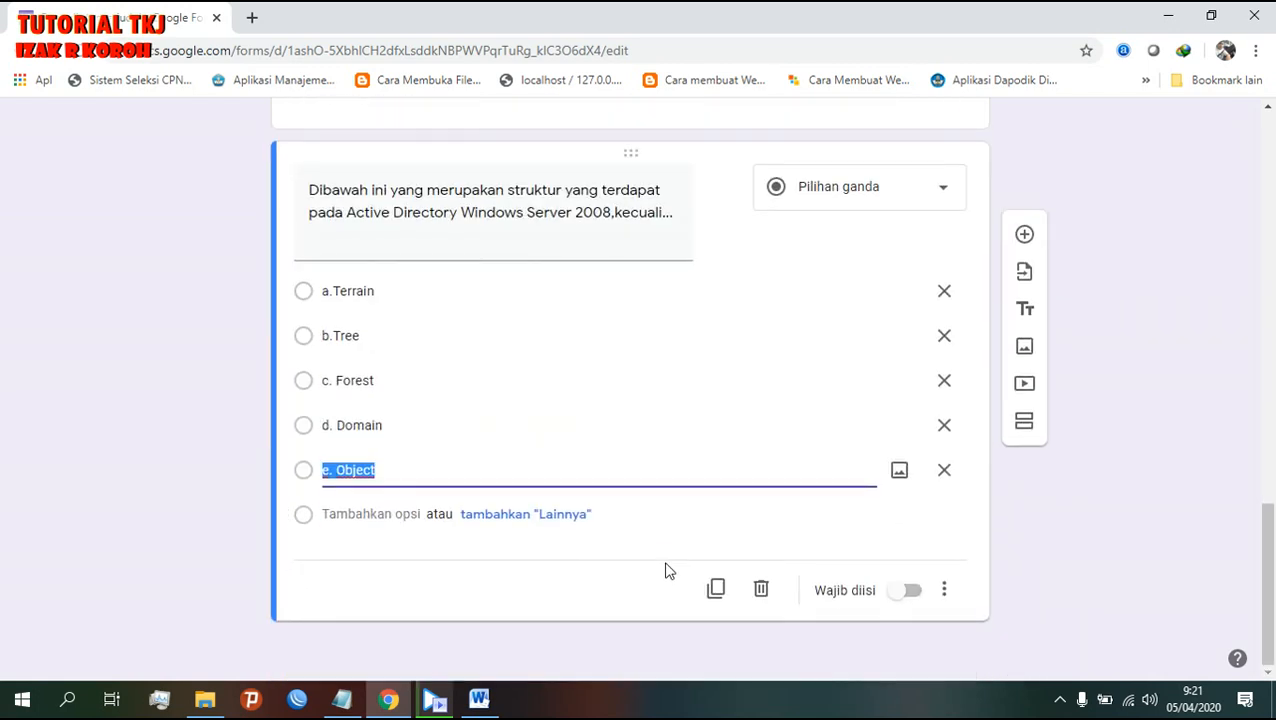
{"action": "scroll", "coordinate": [666, 570], "scroll_direction": "up", "scroll_amount": 7}
{"action": "scroll", "coordinate": [666, 570], "scroll_direction": "down", "scroll_amount": 7}
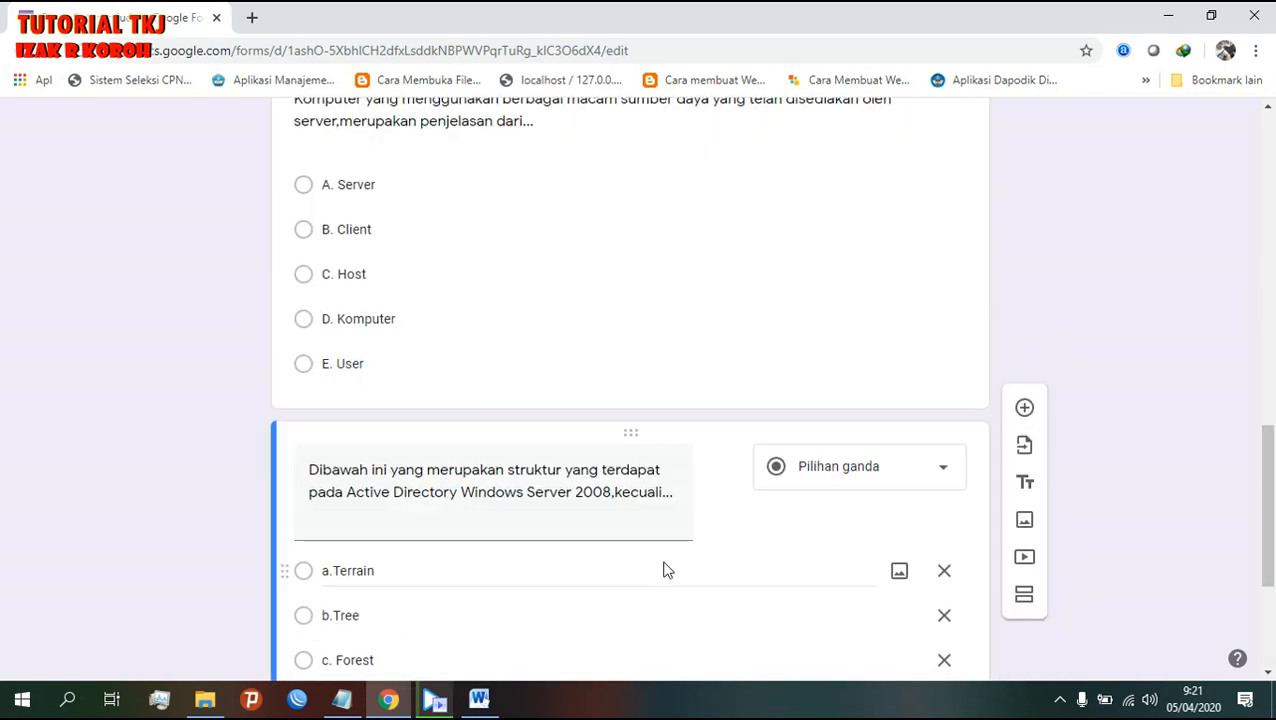
{"action": "scroll", "coordinate": [667, 569], "scroll_direction": "up", "scroll_amount": 4}
{"action": "scroll", "coordinate": [667, 569], "scroll_direction": "down", "scroll_amount": 4}
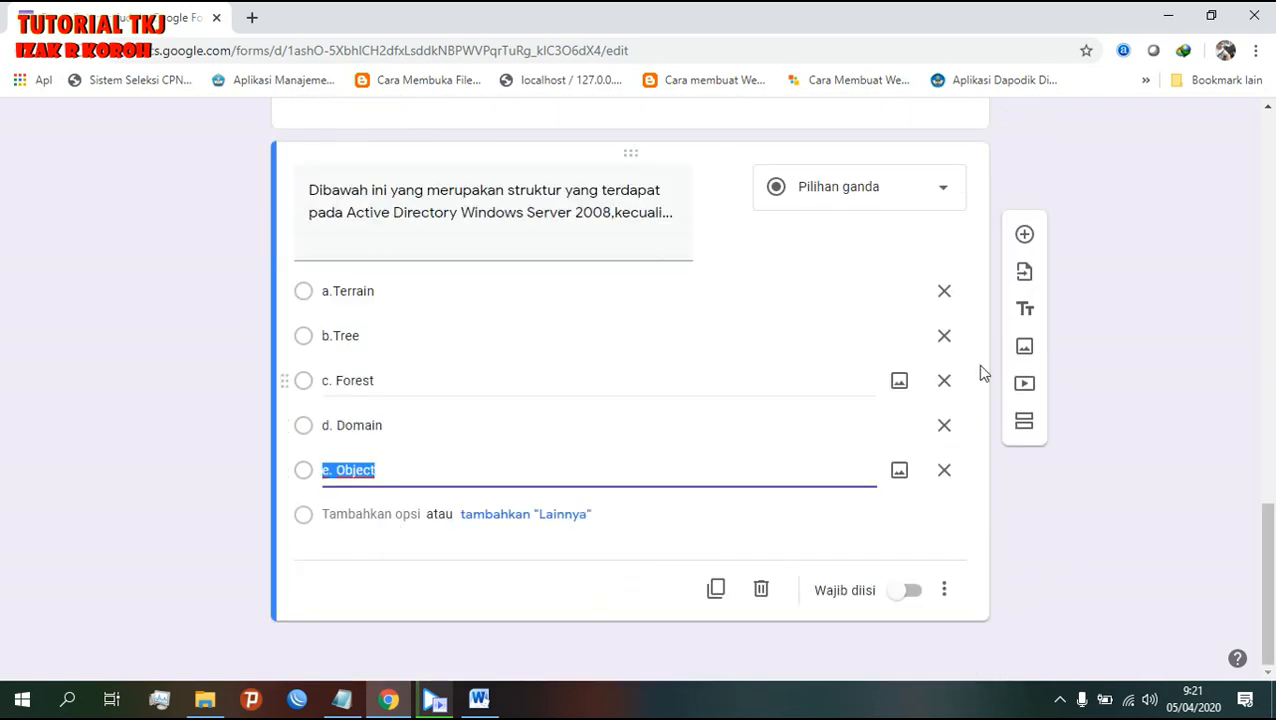
{"action": "left_click", "coordinate": [1024, 238]}
{"action": "left_click", "coordinate": [482, 702]}
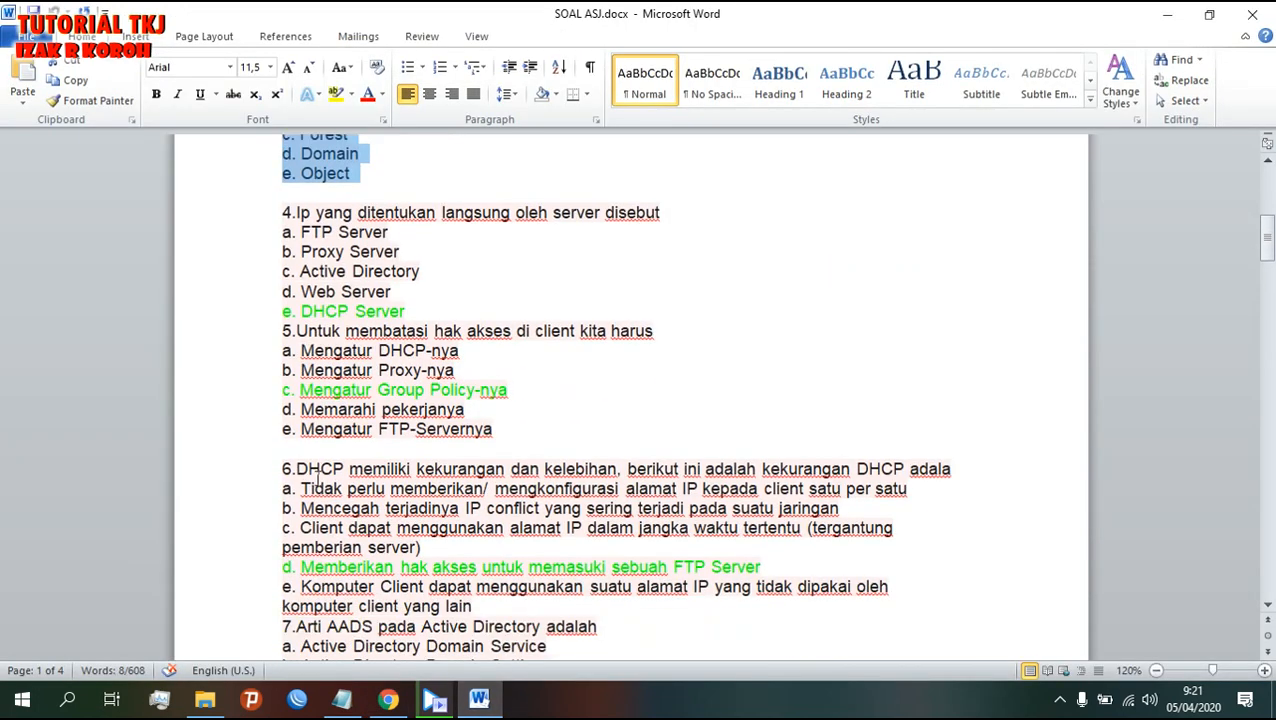
- Copy question 5's sentence 'Untuk membatasi hak akses di client kita harus' from Word into the form's blank question
{"action": "left_click_drag", "start_coordinate": [297, 470], "coordinate": [1011, 477]}
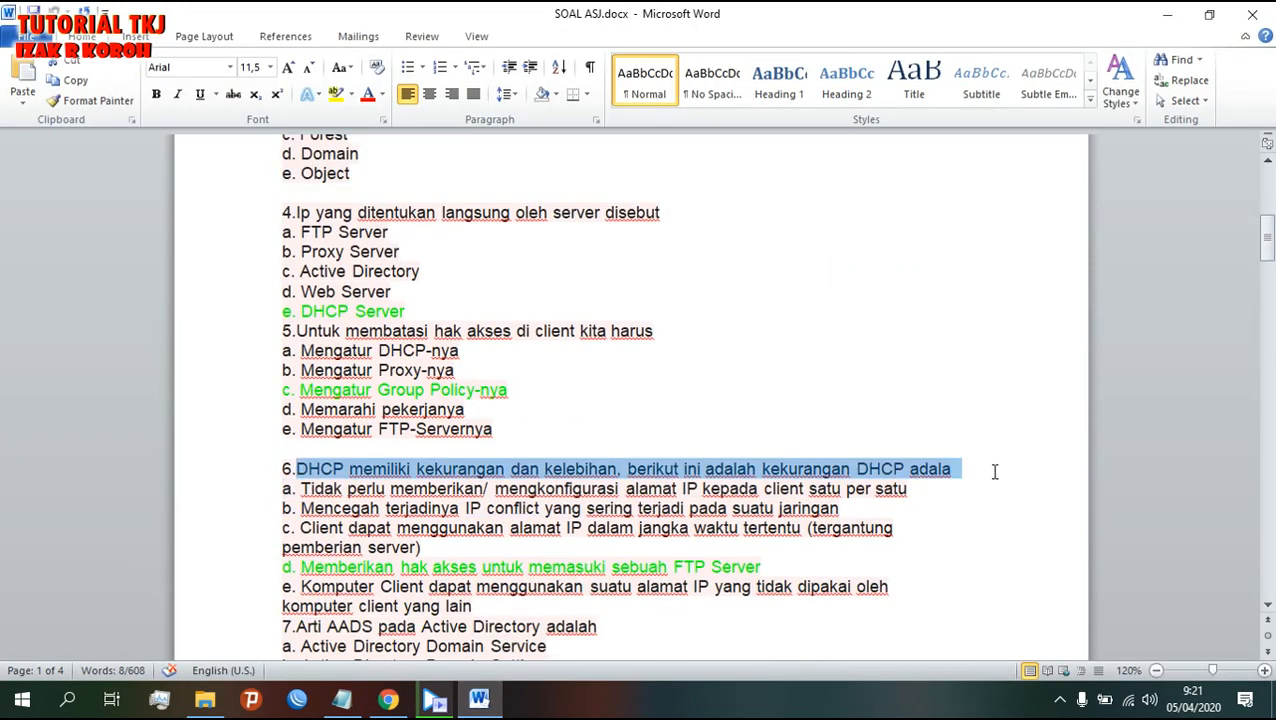
{"action": "left_click_drag", "start_coordinate": [297, 330], "coordinate": [652, 331]}
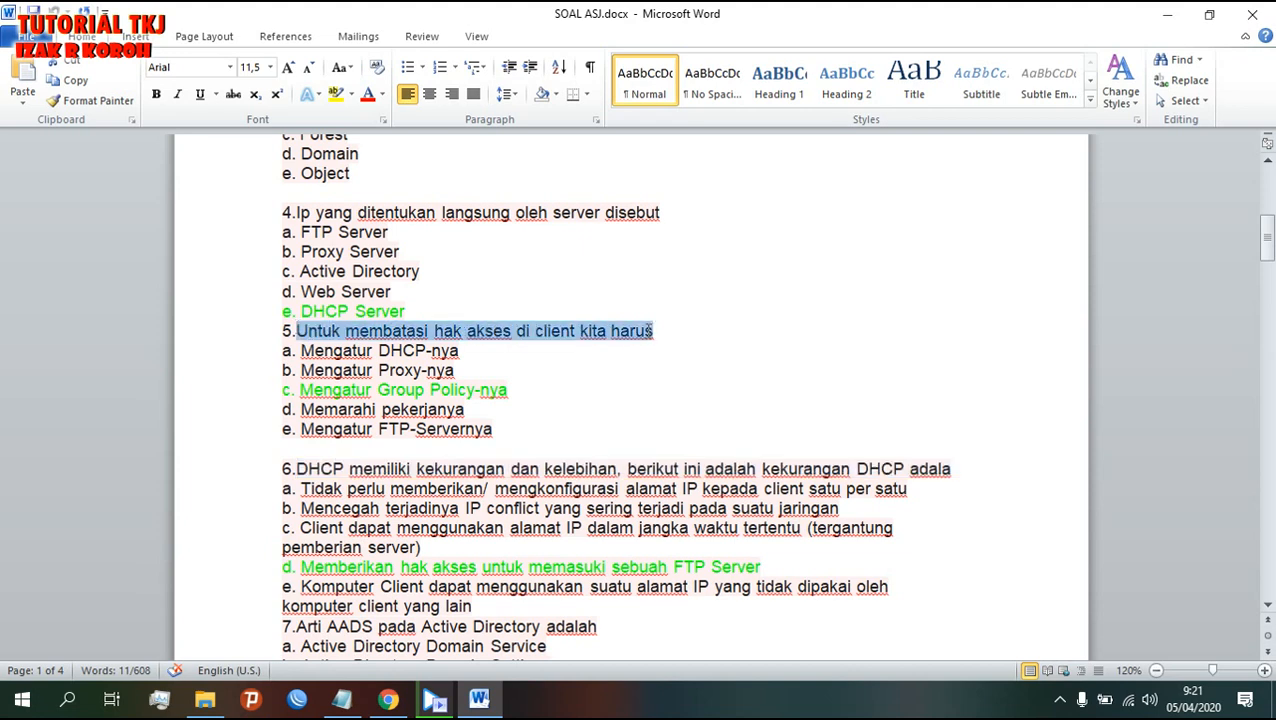
{"action": "right_click", "coordinate": [655, 331]}
{"action": "left_click", "coordinate": [664, 361]}
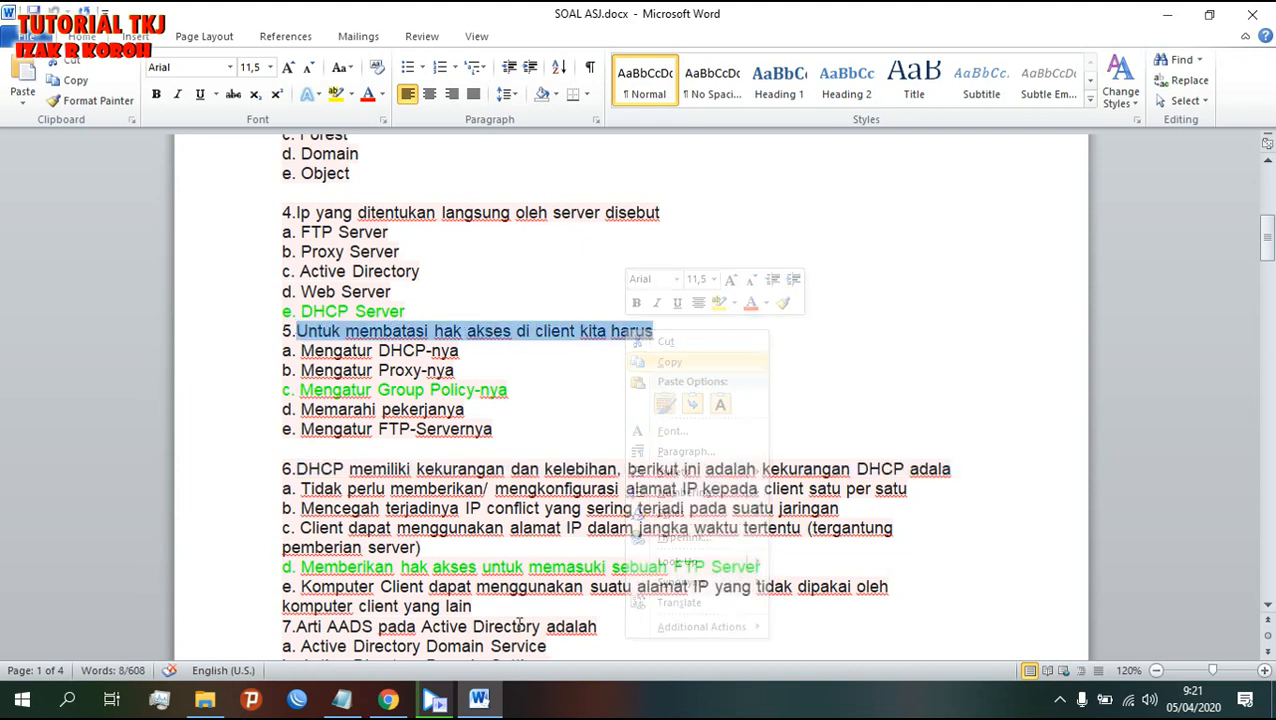
{"action": "left_click", "coordinate": [388, 699]}
{"action": "left_click", "coordinate": [332, 418]}
- Paste question 5 with options a. Mengatur DHCP-nya through e. Mengatur FTP-Servernya from Word
{"action": "right_click", "coordinate": [326, 414]}
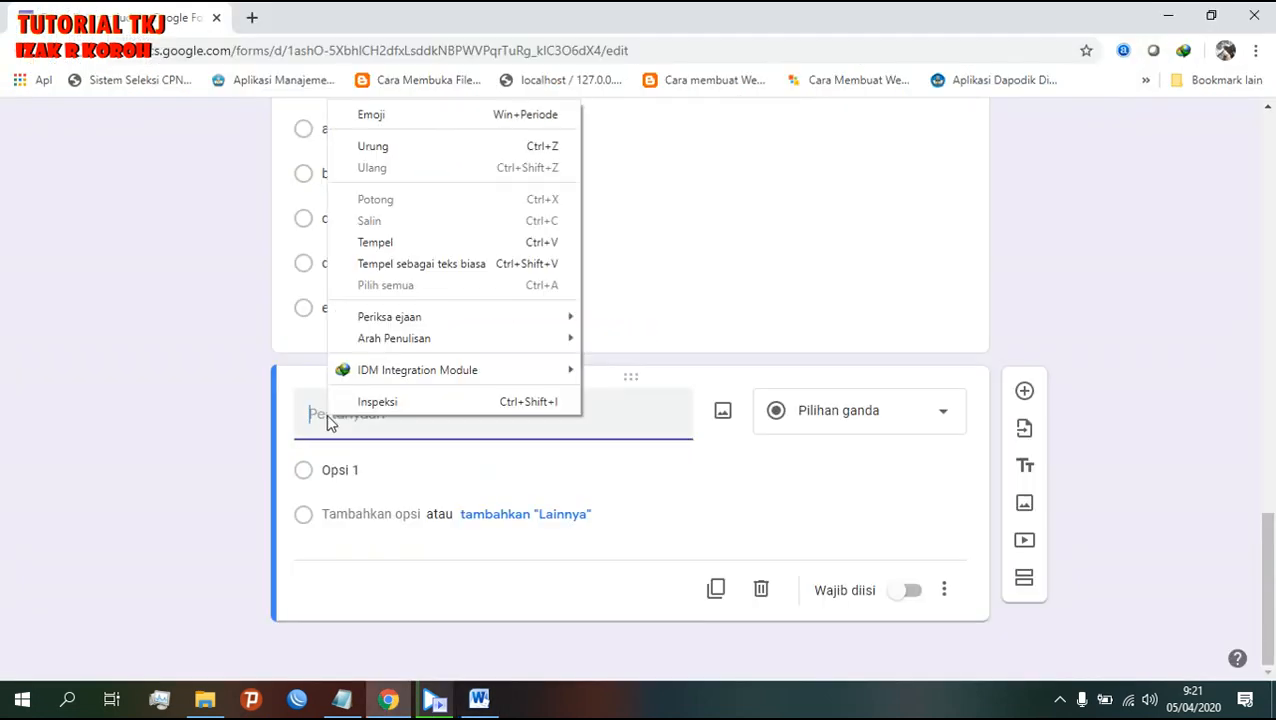
{"action": "left_click", "coordinate": [407, 245]}
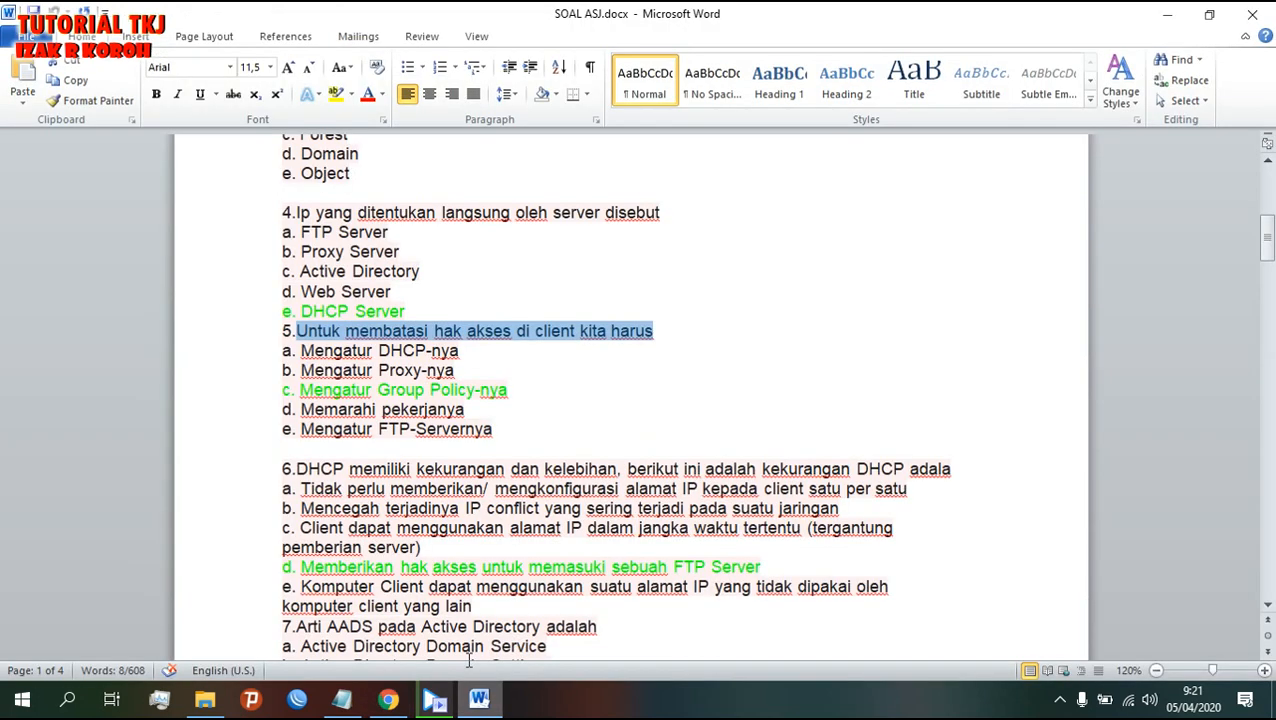
{"action": "left_click", "coordinate": [479, 699]}
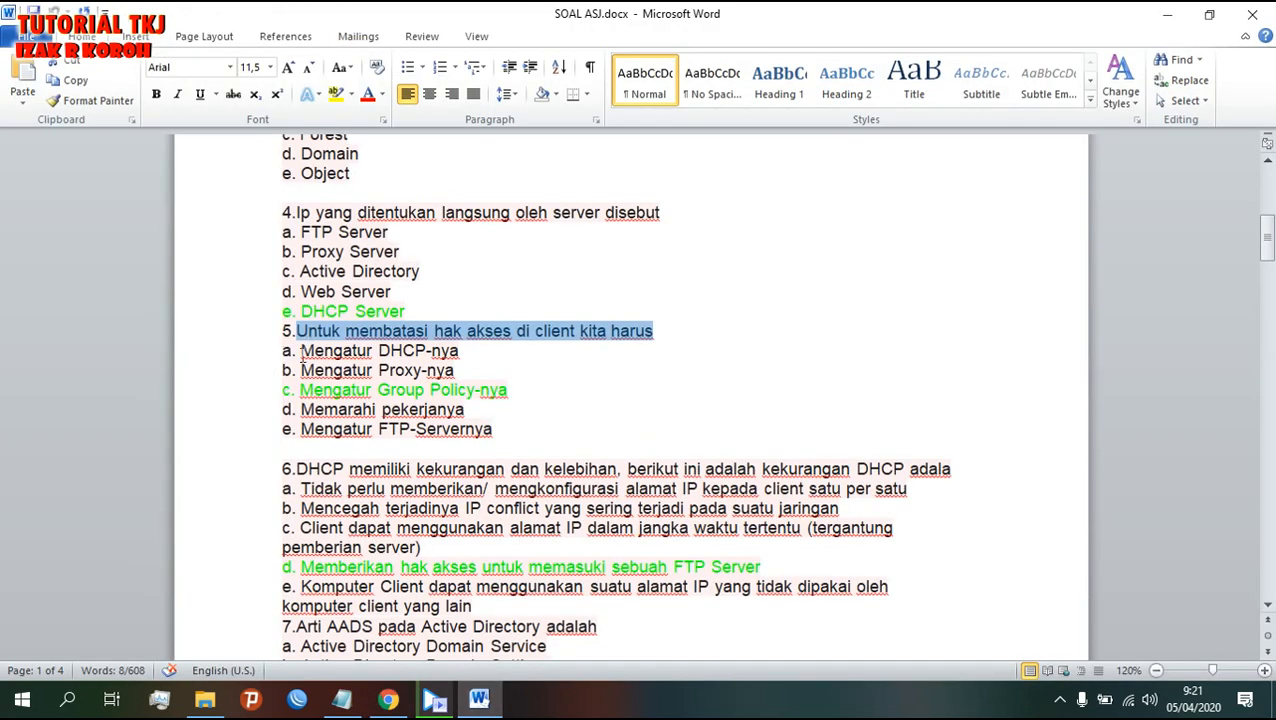
{"action": "left_click_drag", "start_coordinate": [284, 351], "coordinate": [536, 449]}
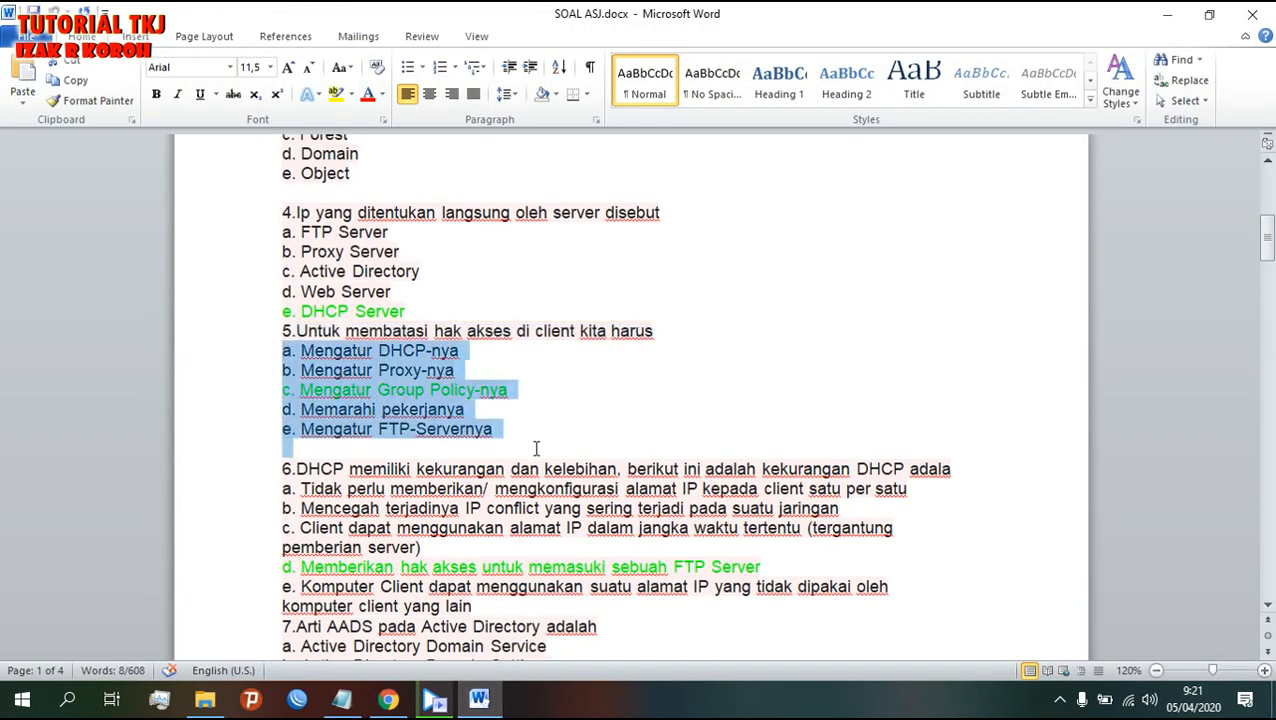
{"action": "right_click", "coordinate": [425, 424]}
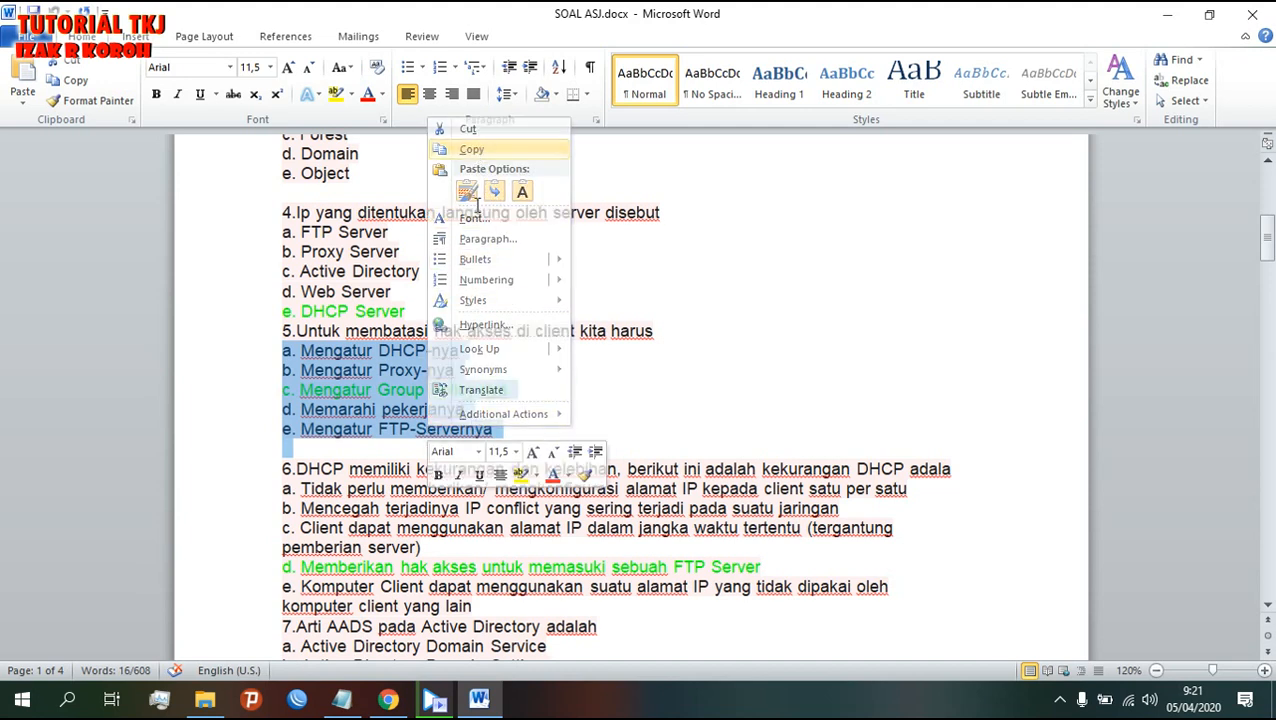
{"action": "left_click", "coordinate": [470, 149]}
{"action": "left_click", "coordinate": [388, 699]}
{"action": "left_click", "coordinate": [330, 470]}
{"action": "right_click", "coordinate": [334, 472]}
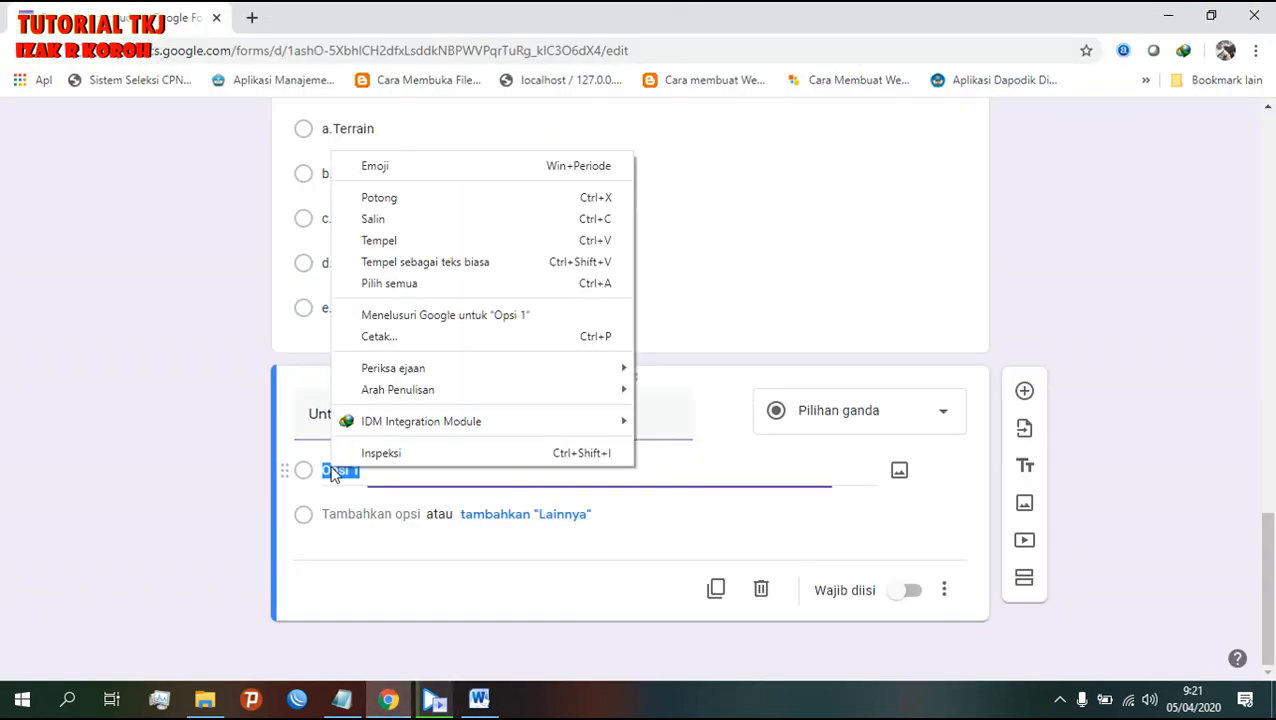
{"action": "left_click", "coordinate": [384, 241]}
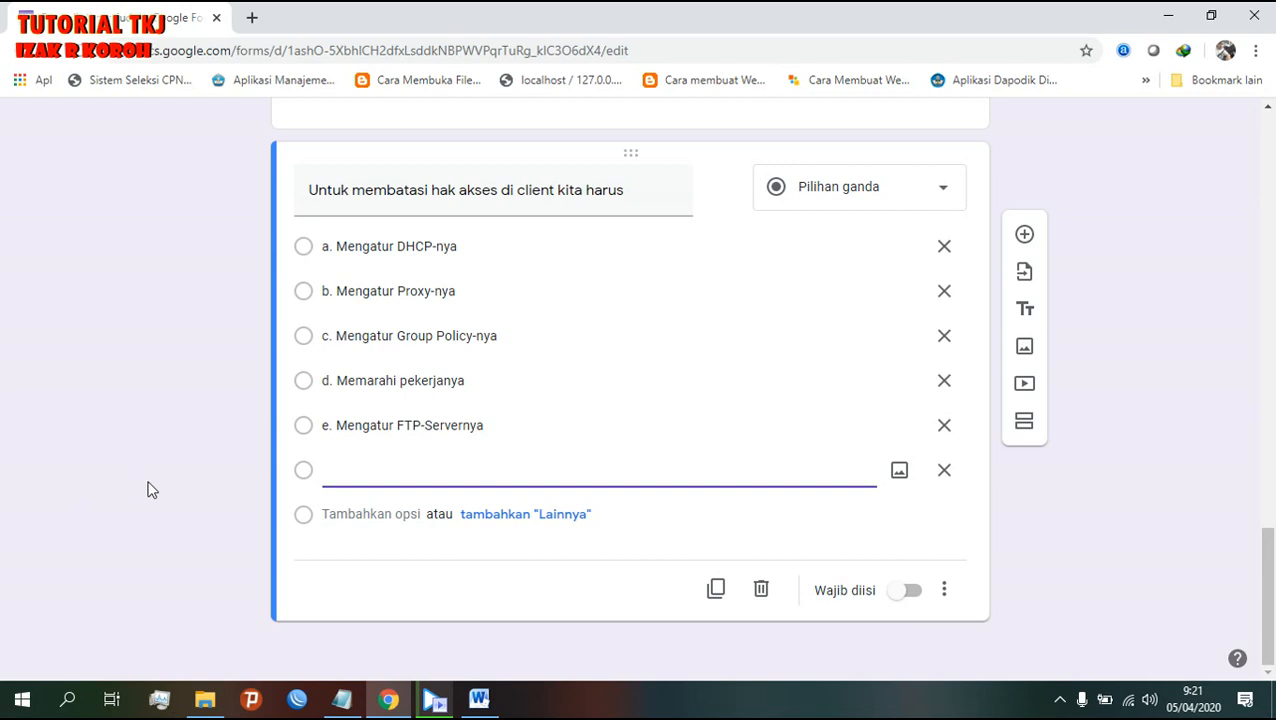
- Remove the leftover empty option and make the question required
{"action": "left_click", "coordinate": [944, 470]}
{"action": "left_click", "coordinate": [911, 591]}
{"action": "scroll", "coordinate": [911, 588], "scroll_direction": "up", "scroll_amount": 4}
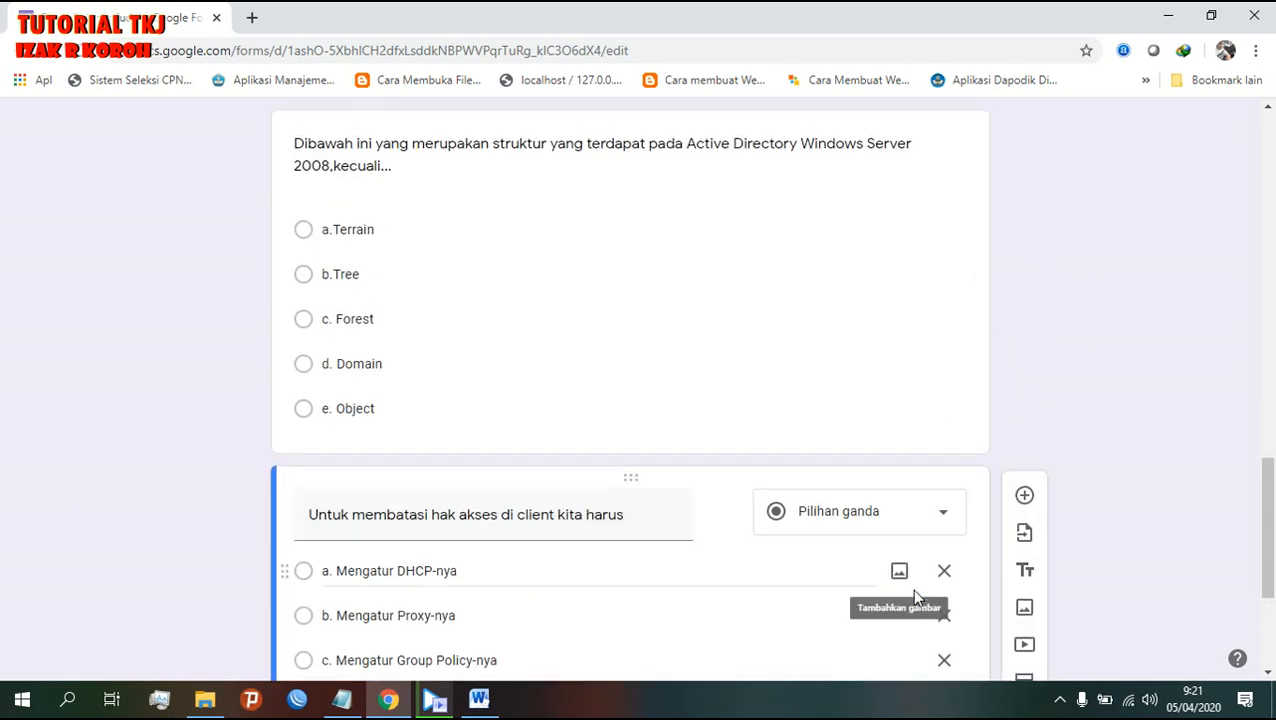
- Turn on Wajib diisi for the Active Directory structure question and return to the form top
{"action": "left_click", "coordinate": [882, 325]}
{"action": "left_click", "coordinate": [910, 652]}
{"action": "scroll", "coordinate": [910, 655], "scroll_direction": "down", "scroll_amount": 3}
{"action": "scroll", "coordinate": [906, 652], "scroll_direction": "down", "scroll_amount": 1}
{"action": "scroll", "coordinate": [906, 652], "scroll_direction": "up", "scroll_amount": 6}
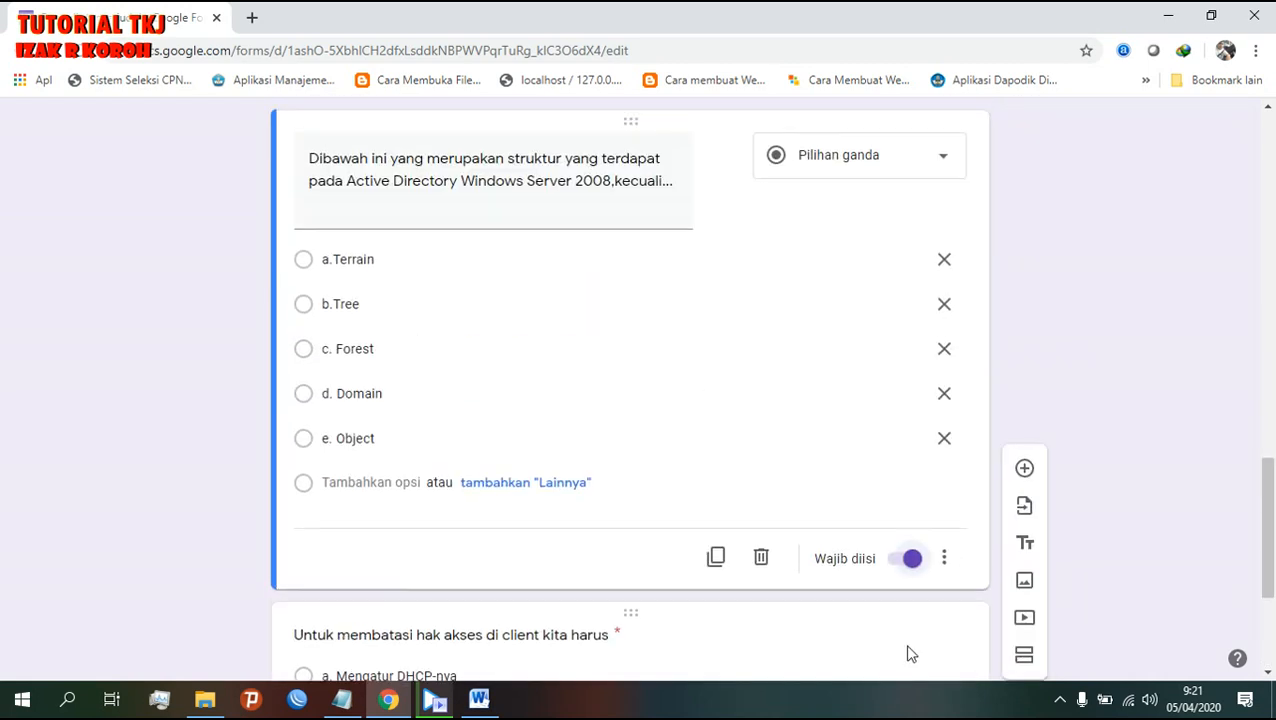
{"action": "scroll", "coordinate": [1089, 412], "scroll_direction": "up", "scroll_amount": 15}
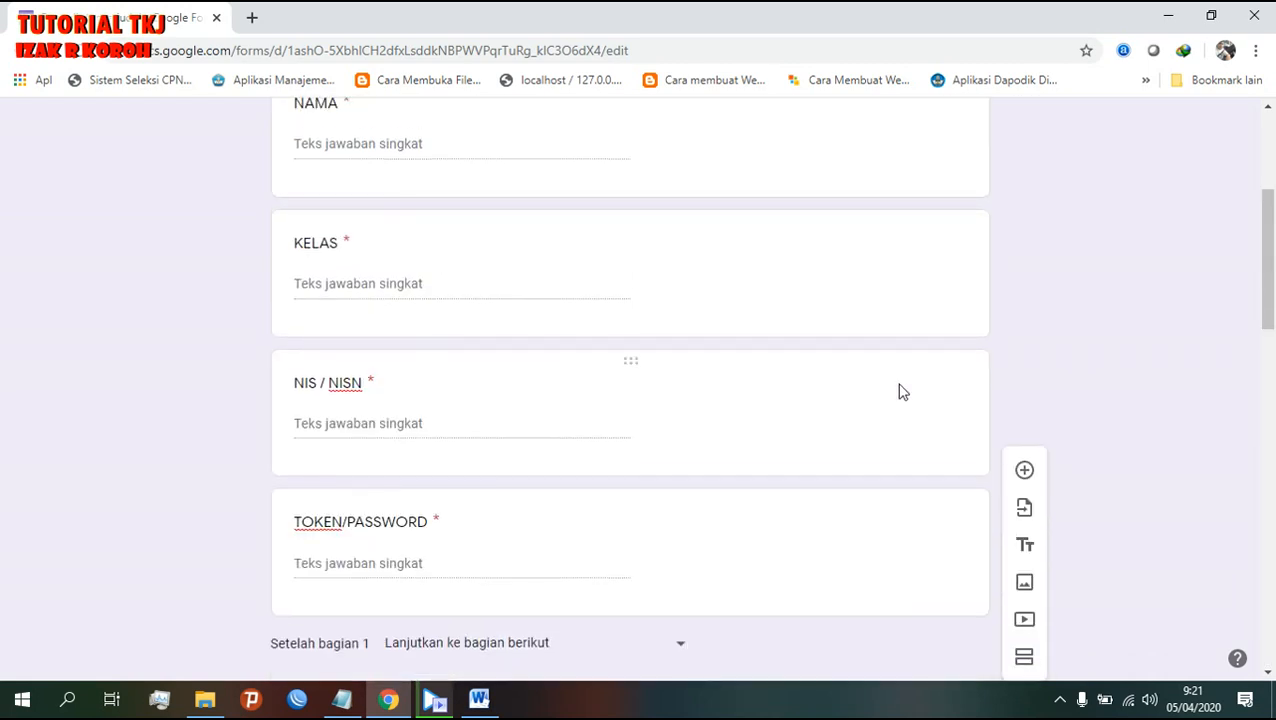
{"action": "scroll", "coordinate": [898, 375], "scroll_direction": "down", "scroll_amount": 18}
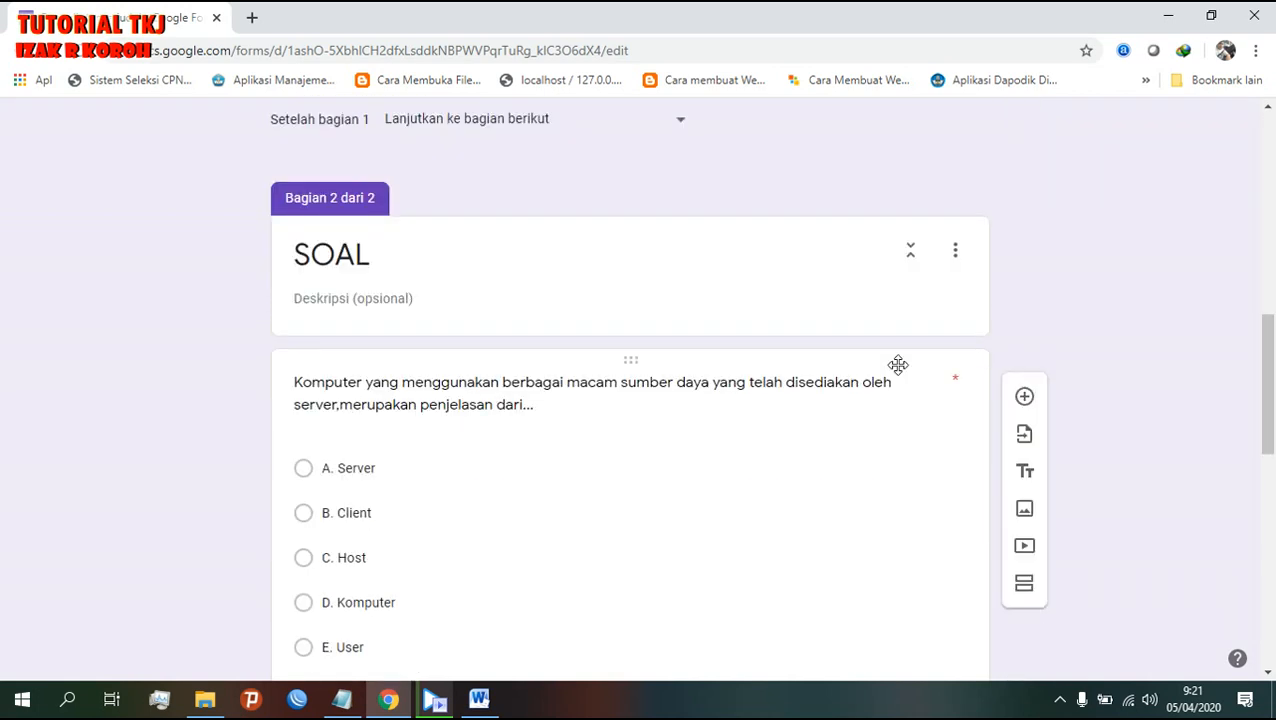
{"action": "scroll", "coordinate": [898, 373], "scroll_direction": "up", "scroll_amount": 18}
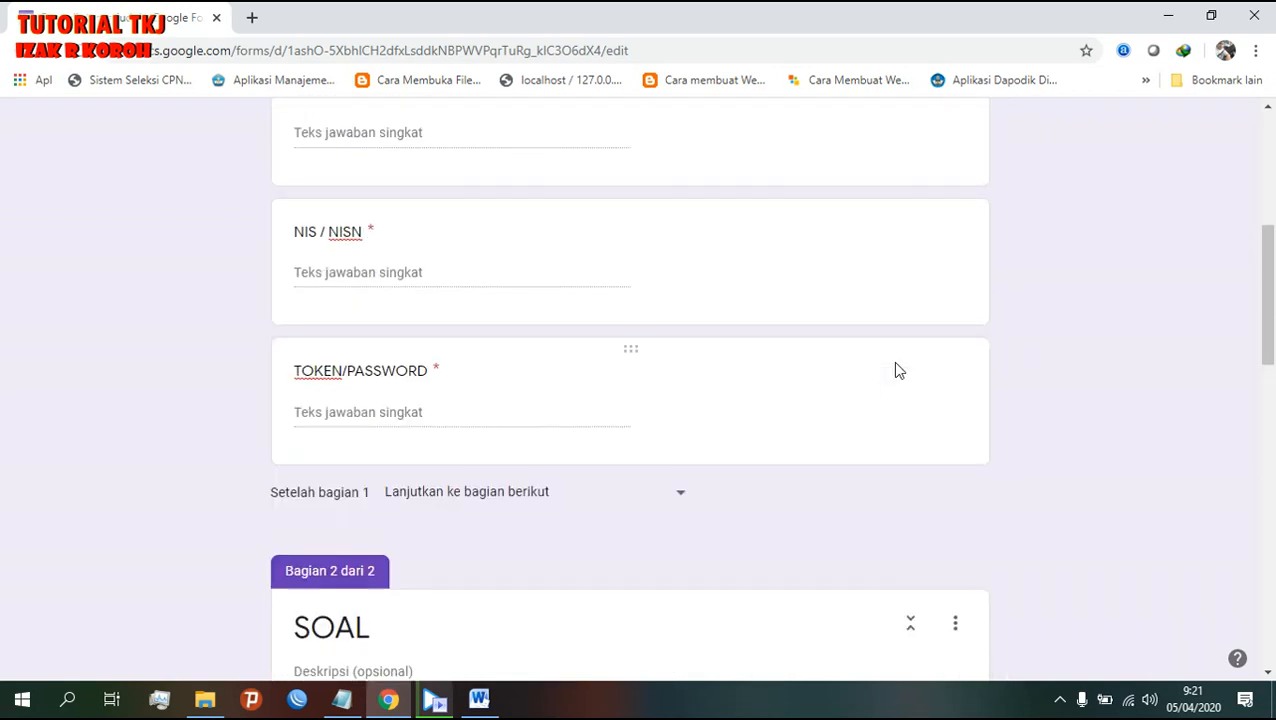
{"action": "scroll", "coordinate": [895, 368], "scroll_direction": "down", "scroll_amount": 20}
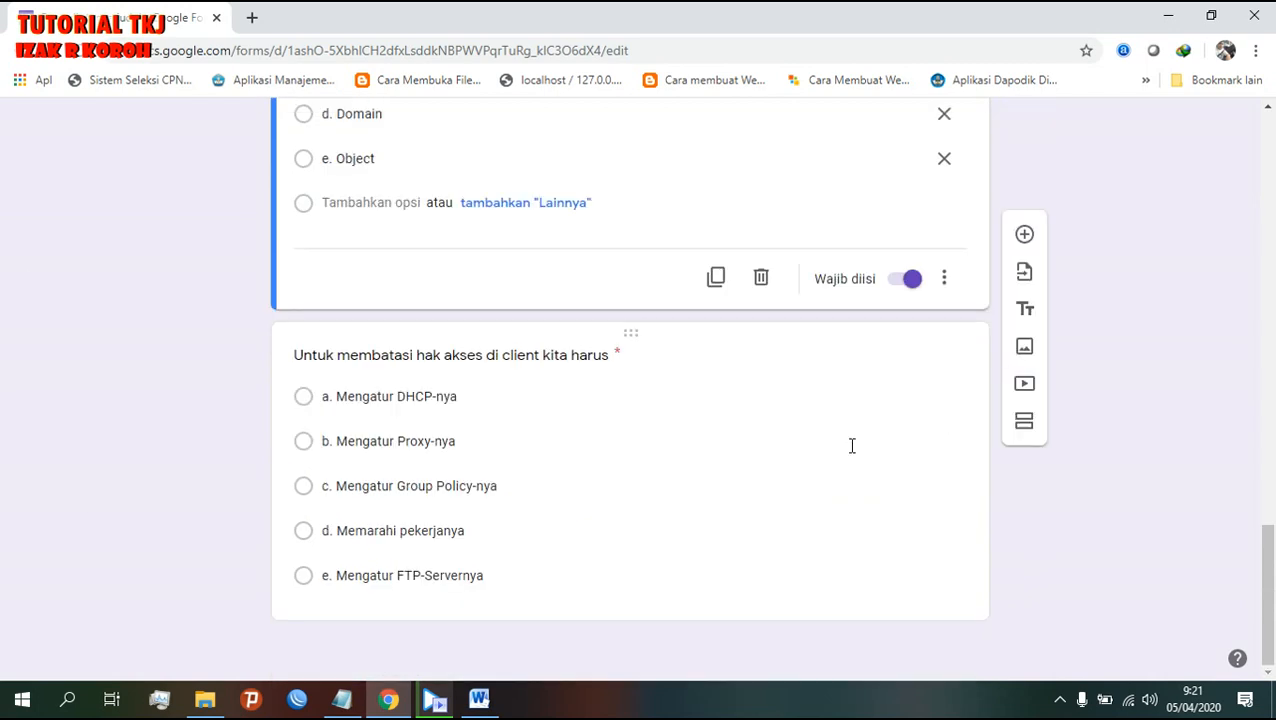
{"action": "scroll", "coordinate": [955, 560], "scroll_direction": "up", "scroll_amount": 15}
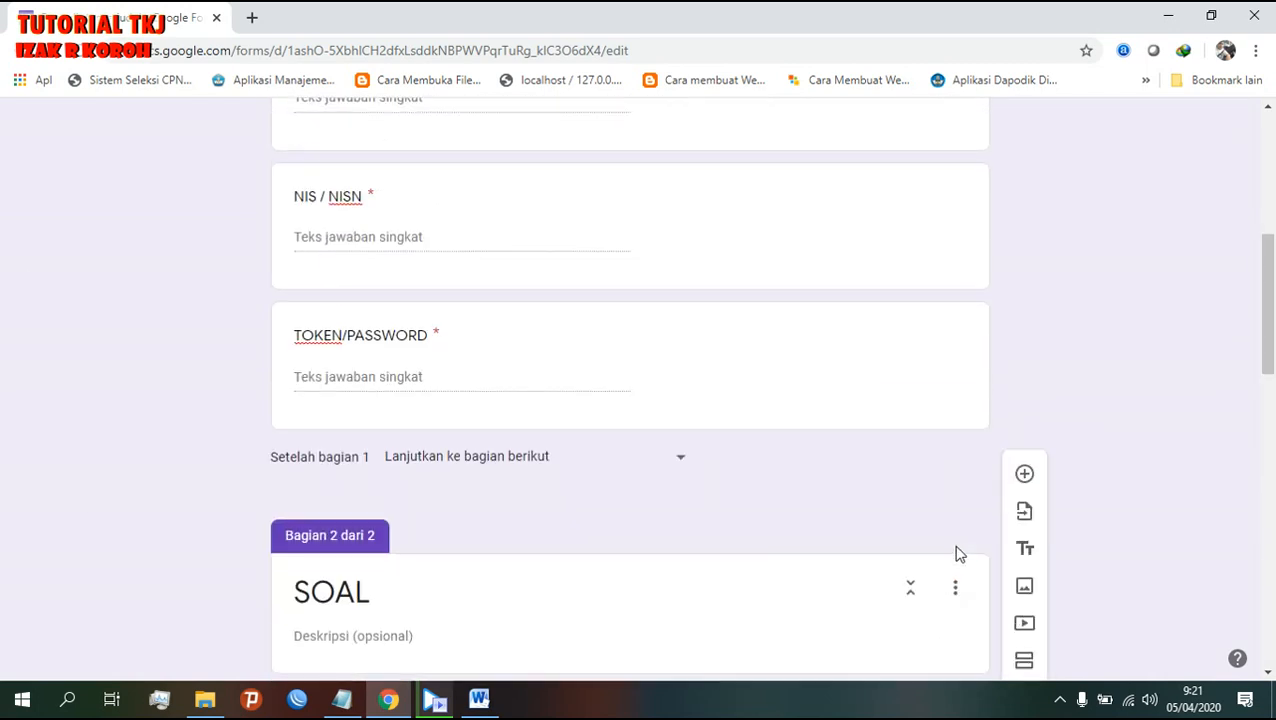
{"action": "scroll", "coordinate": [955, 550], "scroll_direction": "up", "scroll_amount": 5}
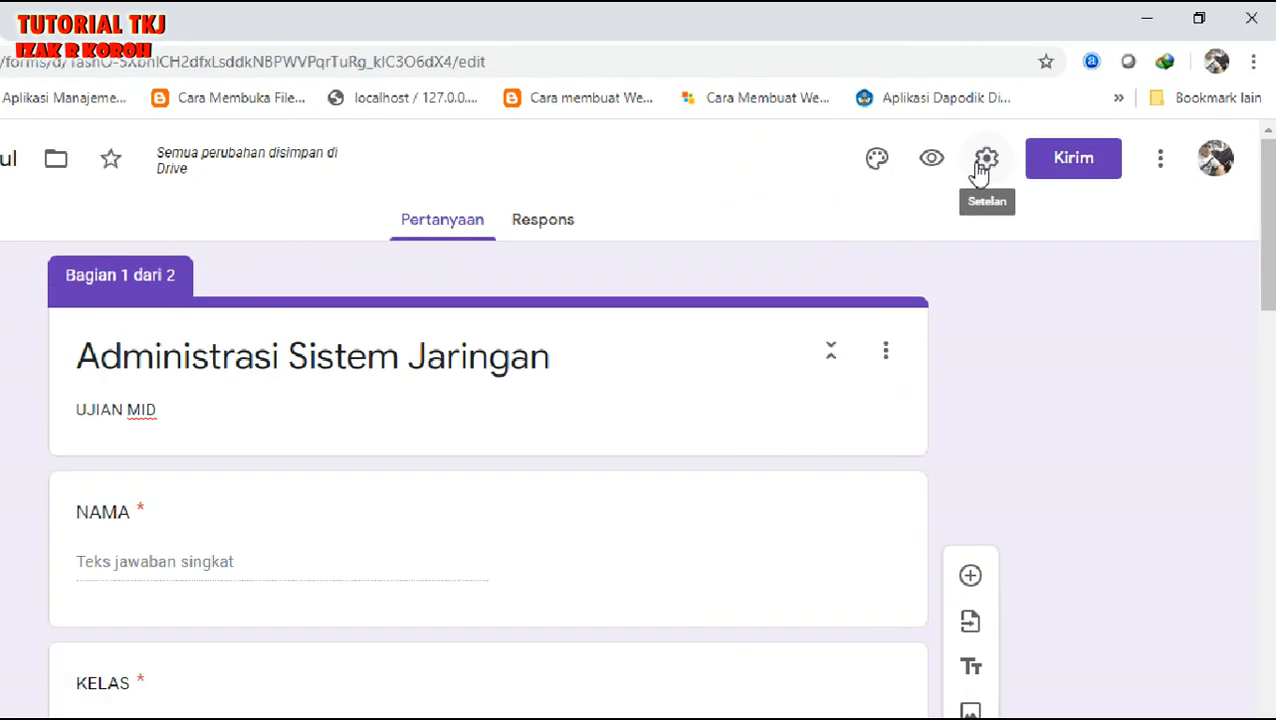
- Enable quiz mode, hide missed questions, correct answers and point values from respondents, and save
{"action": "left_click", "coordinate": [788, 284]}
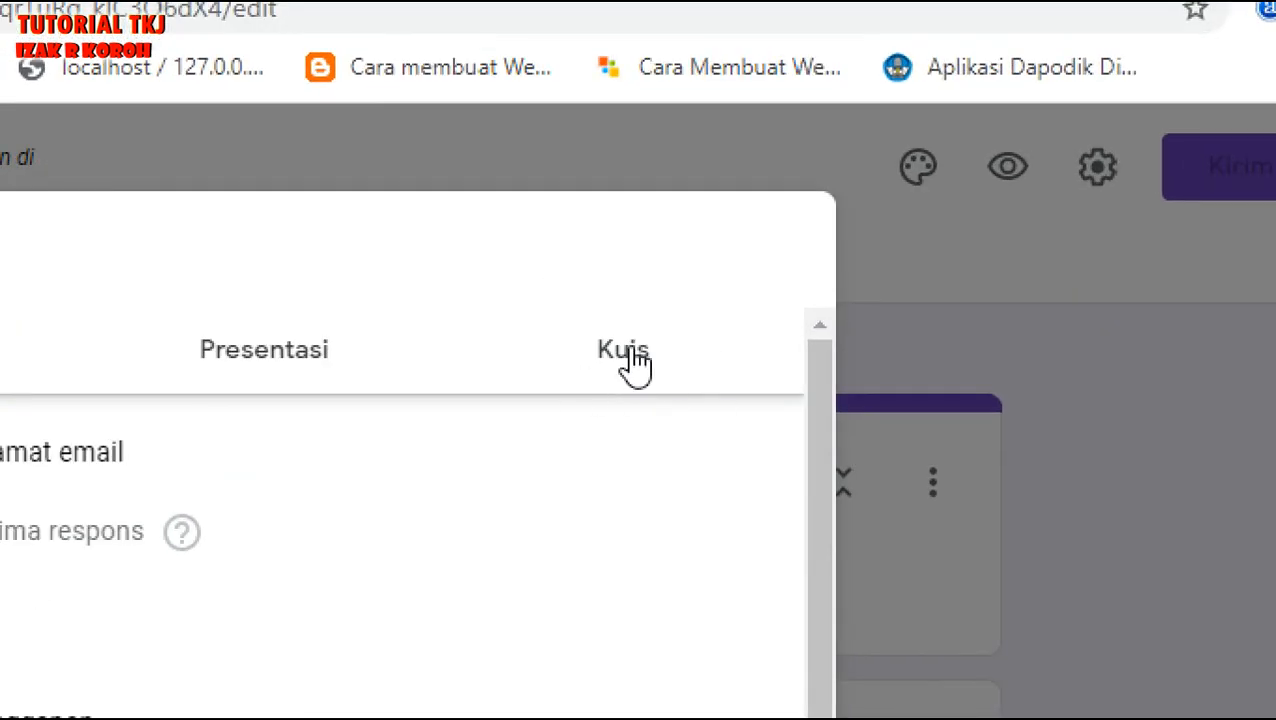
{"action": "left_click", "coordinate": [632, 360]}
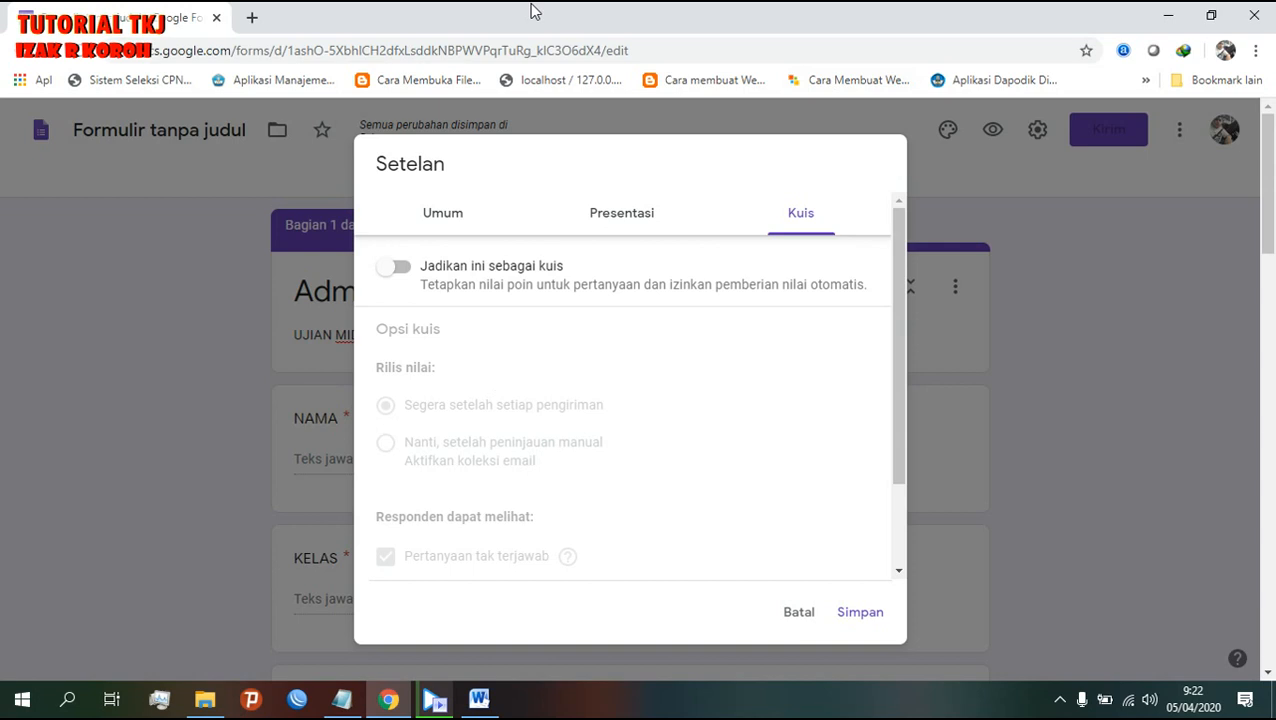
{"action": "left_click", "coordinate": [408, 273]}
{"action": "scroll", "coordinate": [613, 420], "scroll_direction": "down", "scroll_amount": 2}
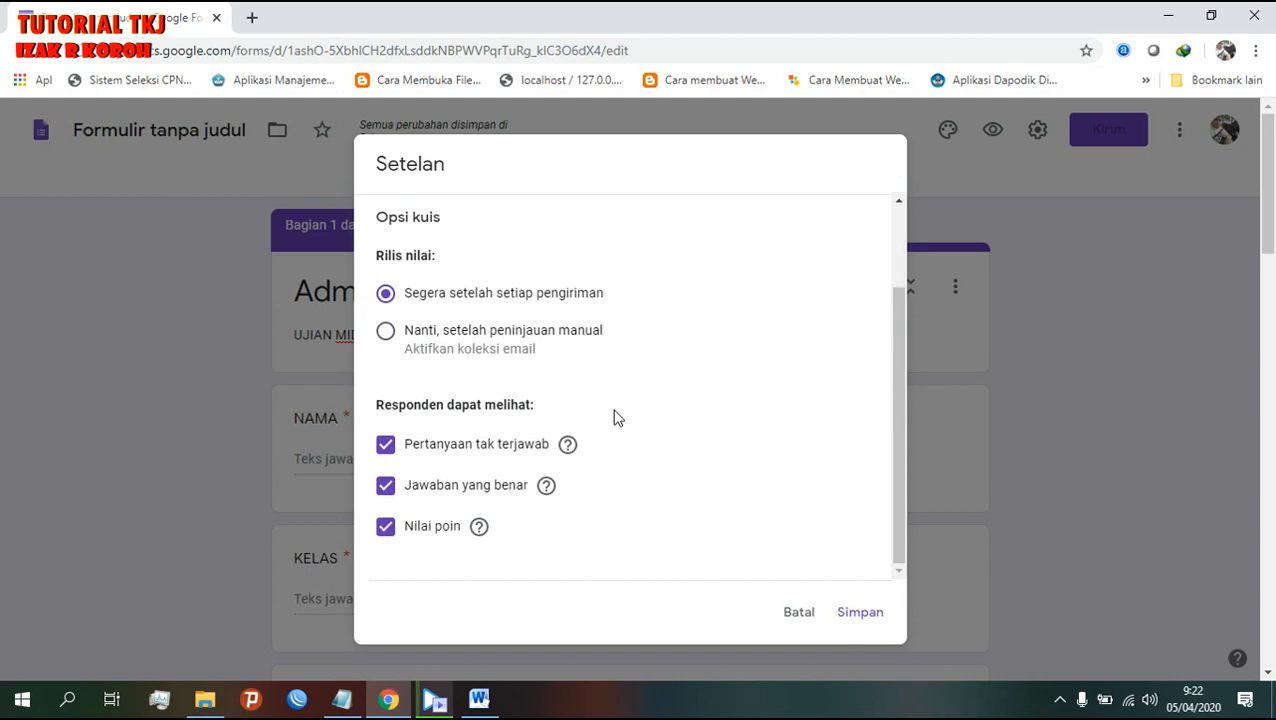
{"action": "scroll", "coordinate": [614, 418], "scroll_direction": "down", "scroll_amount": 1}
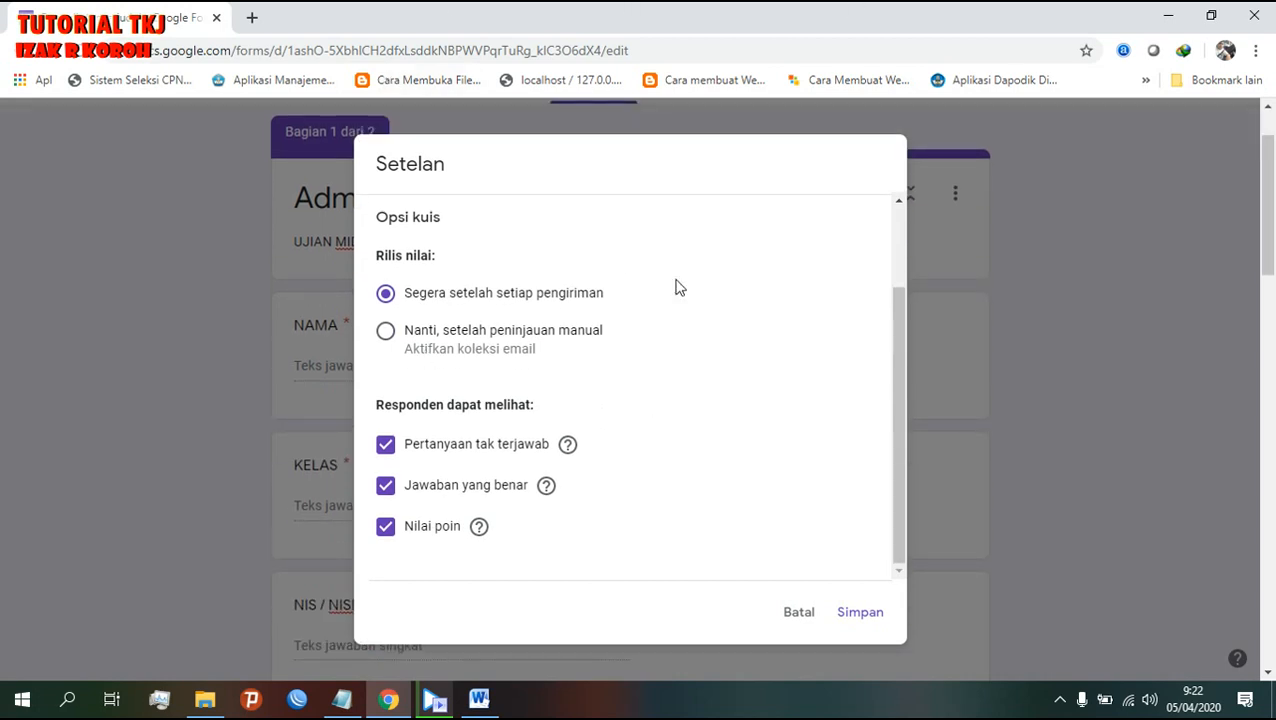
{"action": "left_click_drag", "start_coordinate": [377, 405], "coordinate": [575, 412]}
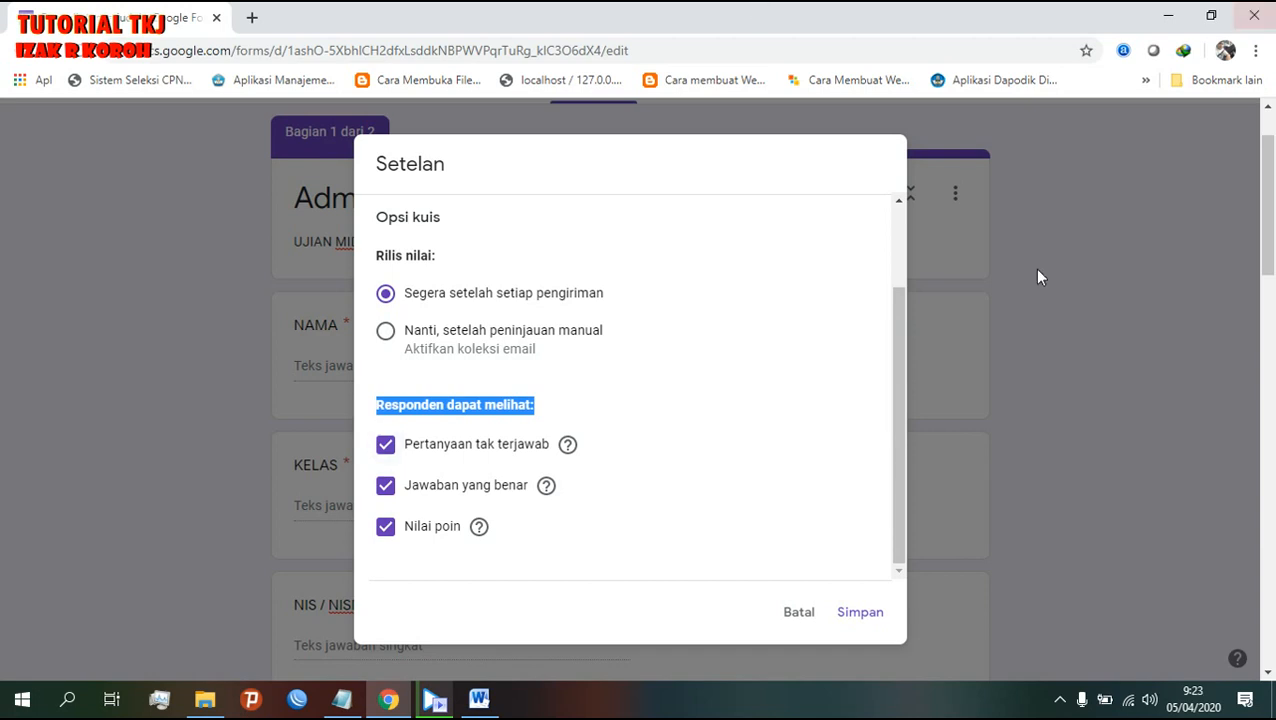
{"action": "left_click", "coordinate": [386, 445]}
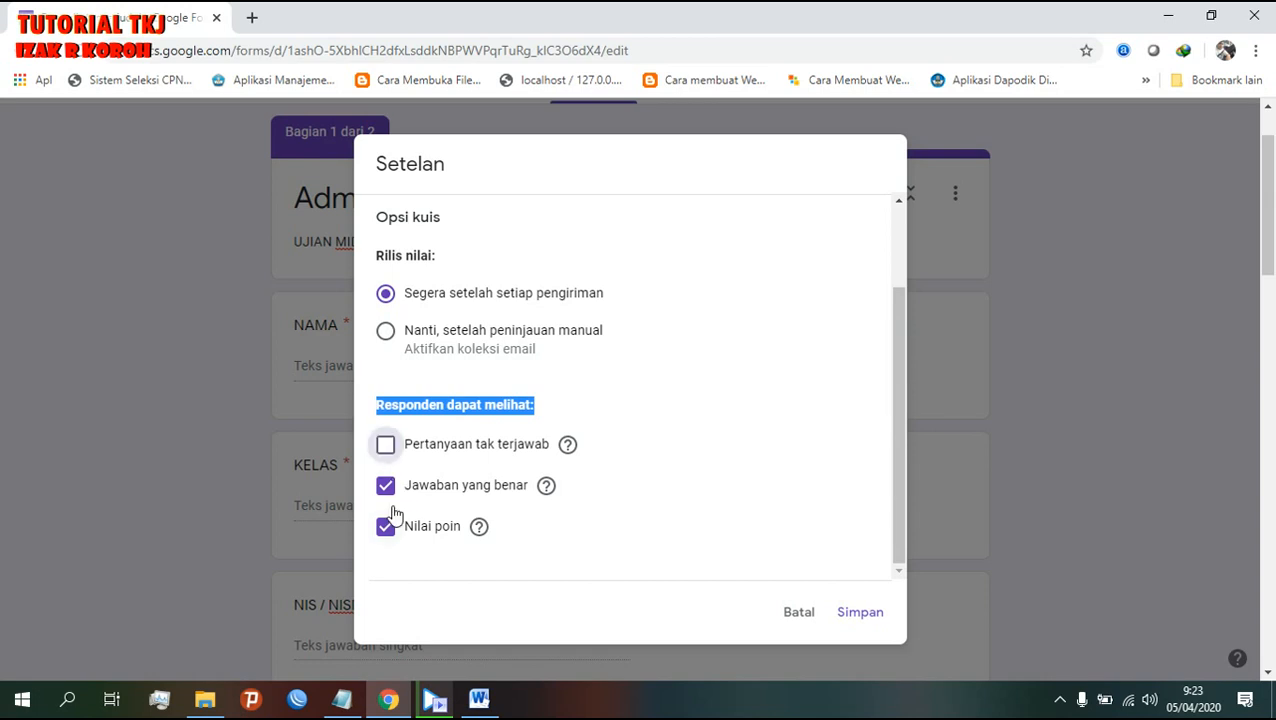
{"action": "left_click", "coordinate": [385, 485]}
{"action": "left_click", "coordinate": [385, 526]}
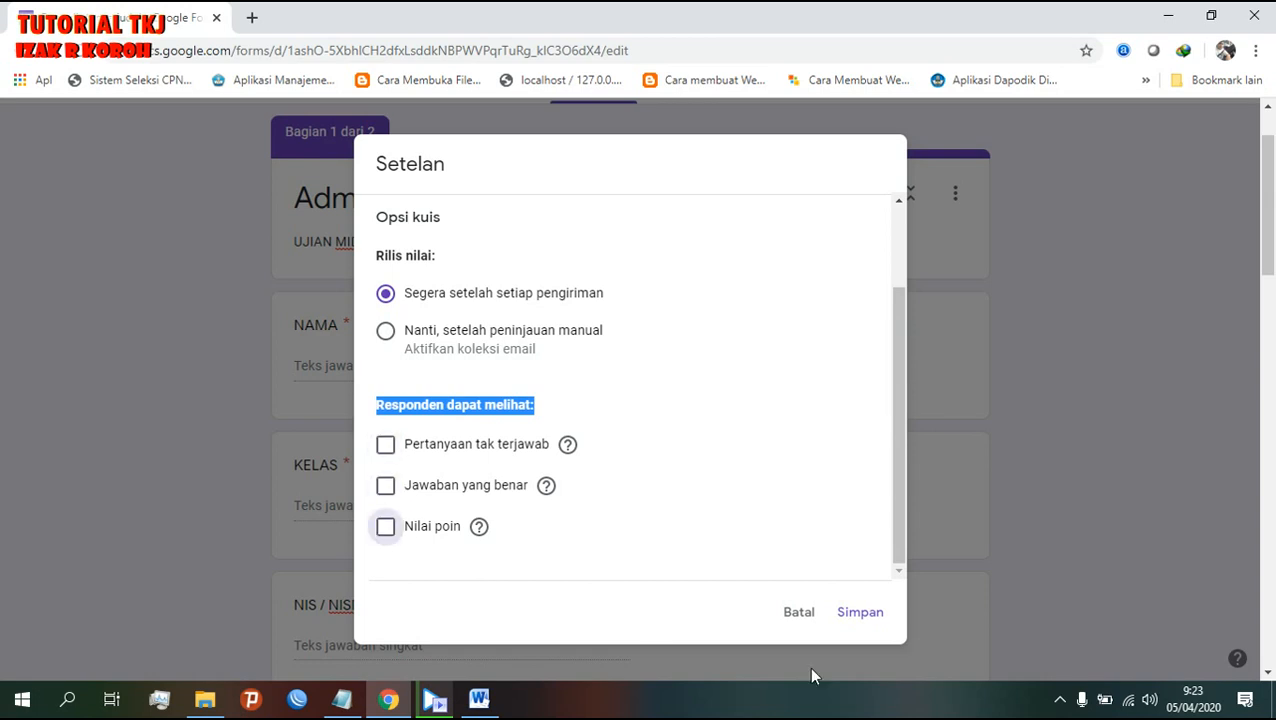
{"action": "left_click", "coordinate": [860, 612]}
- Confirm question 1's answer in Word, select B. Client, and open the Kunci jawaban answer key
{"action": "scroll", "coordinate": [962, 606], "scroll_direction": "down", "scroll_amount": 7}
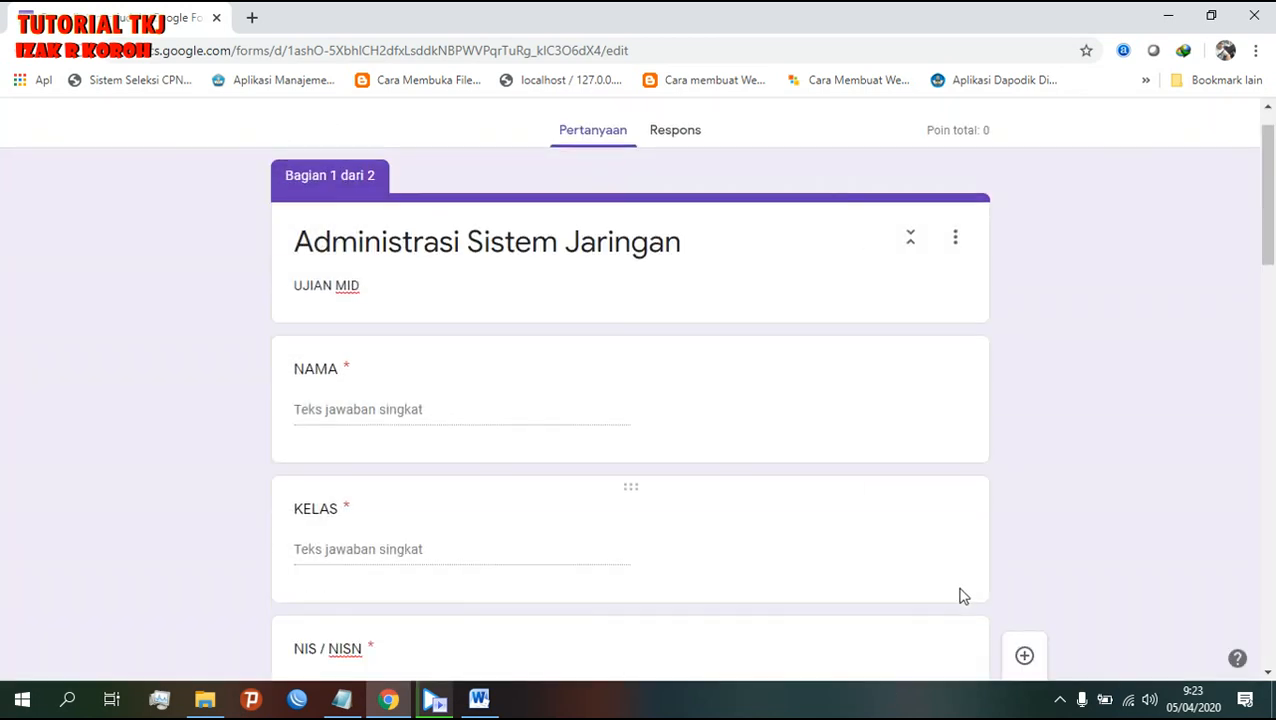
{"action": "scroll", "coordinate": [955, 570], "scroll_direction": "down", "scroll_amount": 2}
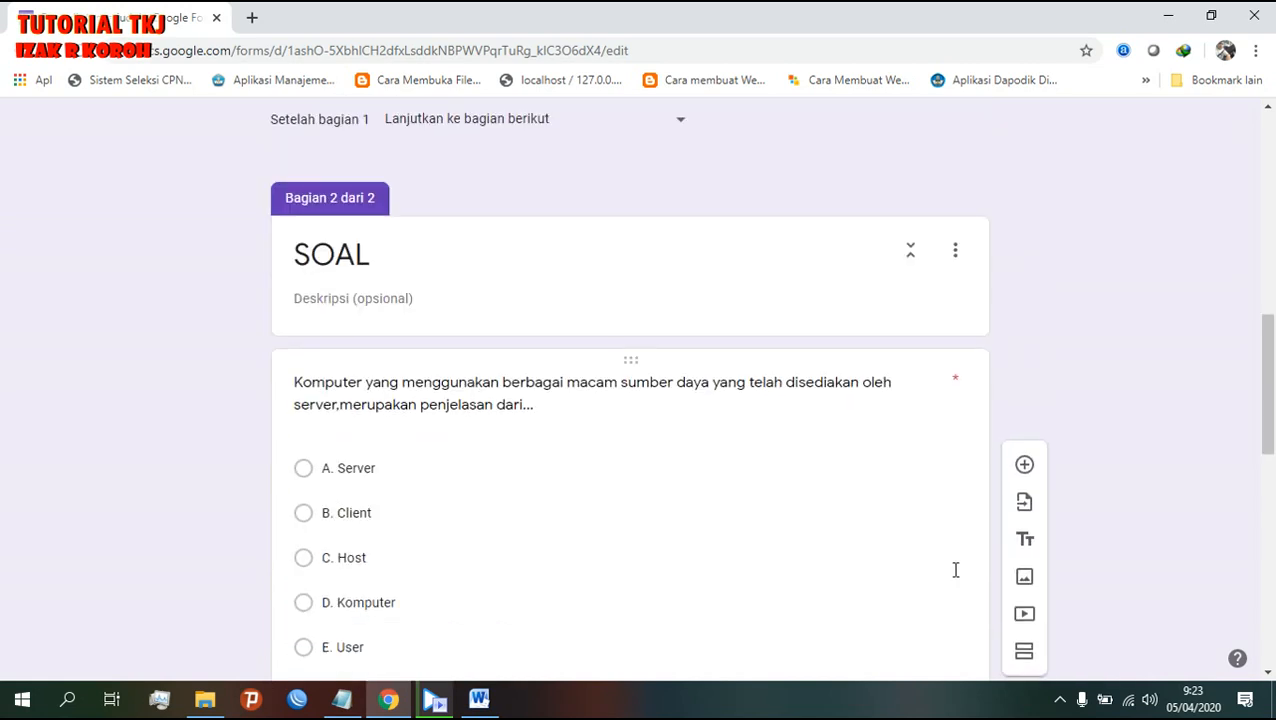
{"action": "scroll", "coordinate": [955, 572], "scroll_direction": "down", "scroll_amount": 1}
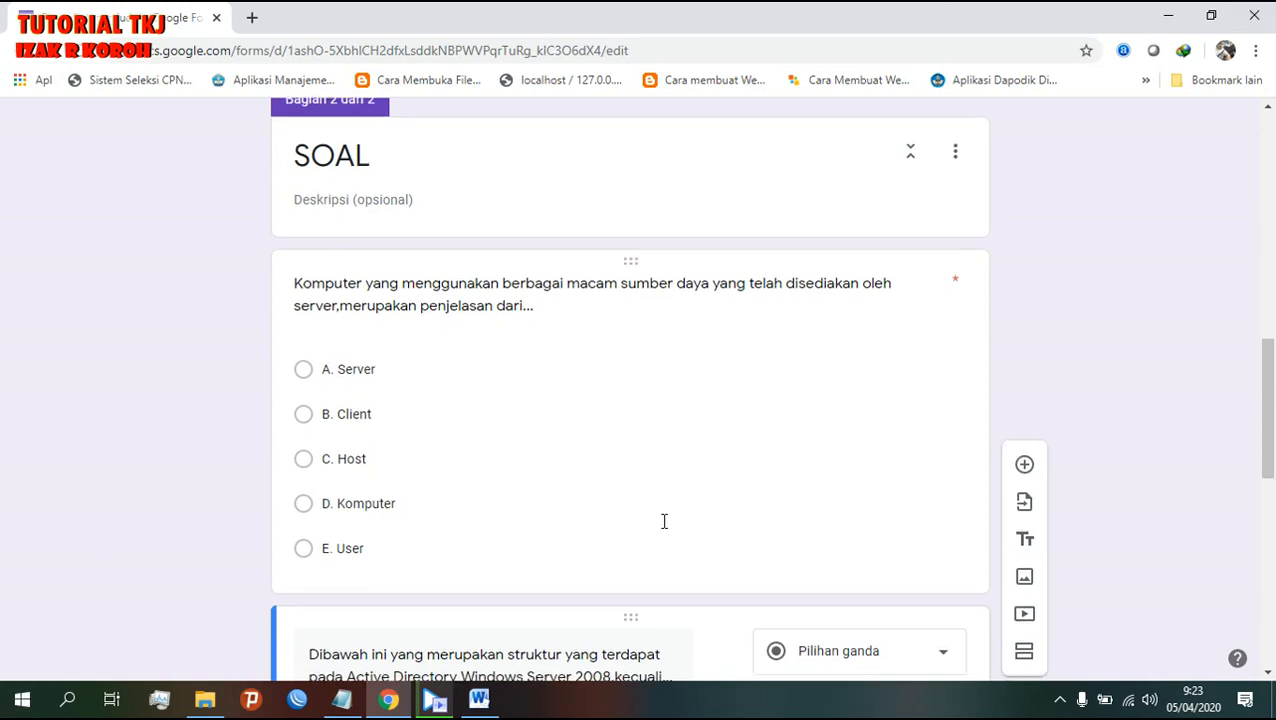
{"action": "scroll", "coordinate": [663, 524], "scroll_direction": "down", "scroll_amount": 1}
{"action": "scroll", "coordinate": [655, 502], "scroll_direction": "up", "scroll_amount": 1}
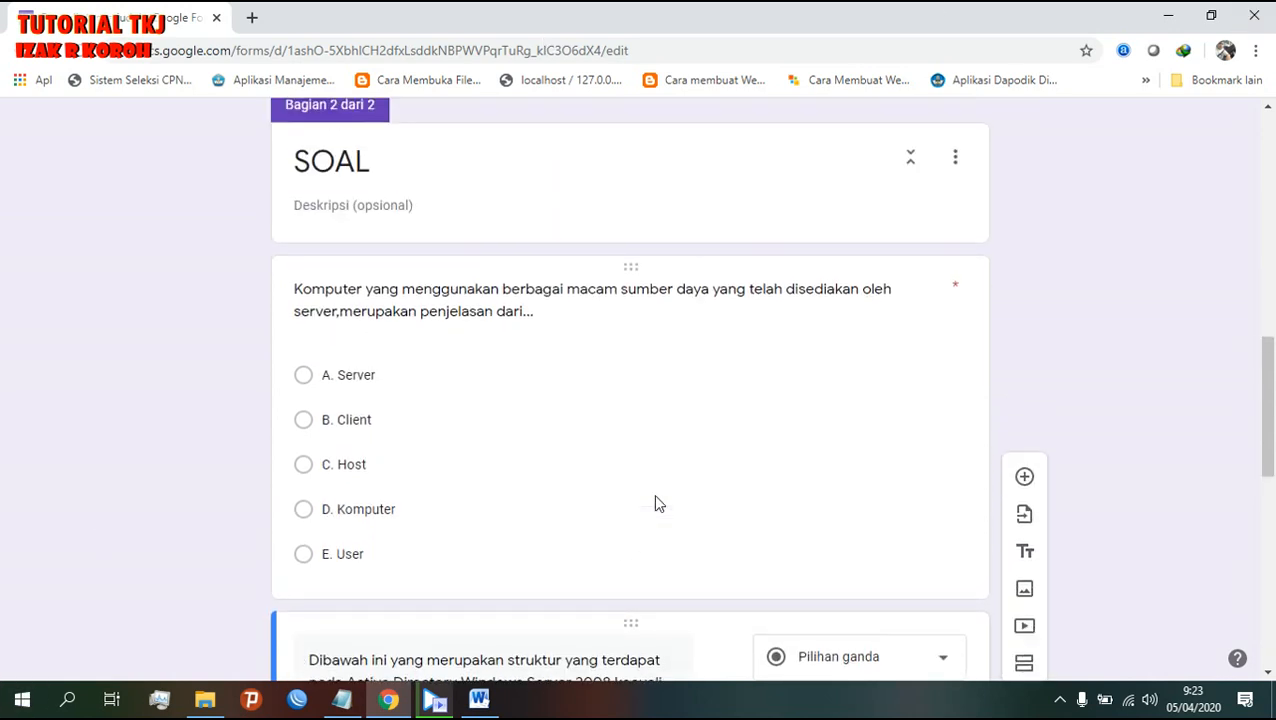
{"action": "left_click", "coordinate": [722, 402]}
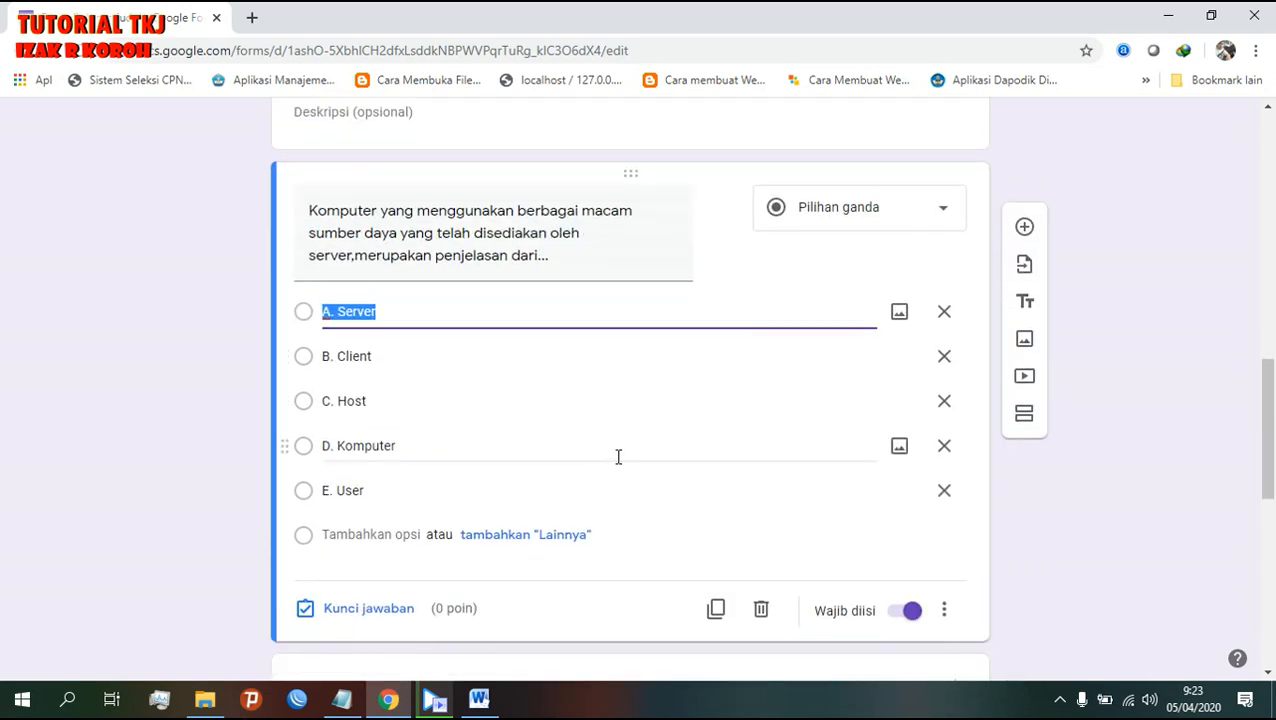
{"action": "left_click", "coordinate": [481, 701]}
{"action": "scroll", "coordinate": [381, 464], "scroll_direction": "up", "scroll_amount": 6}
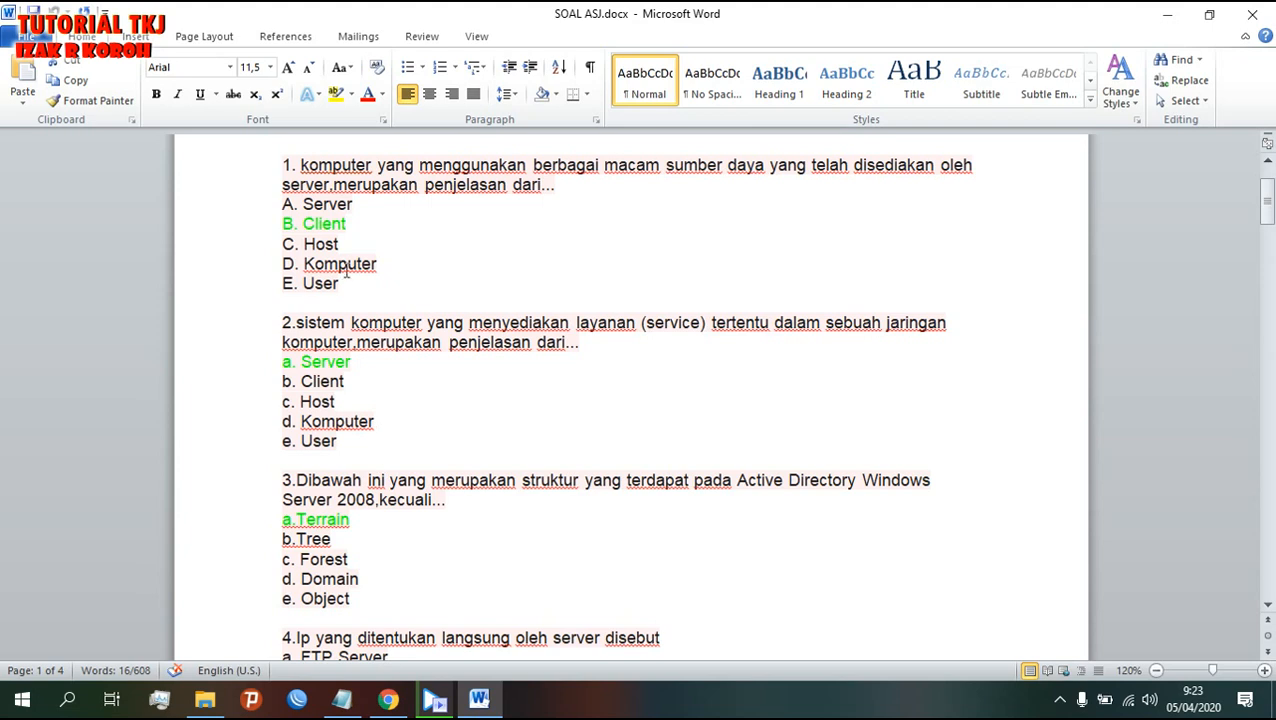
{"action": "left_click", "coordinate": [388, 700]}
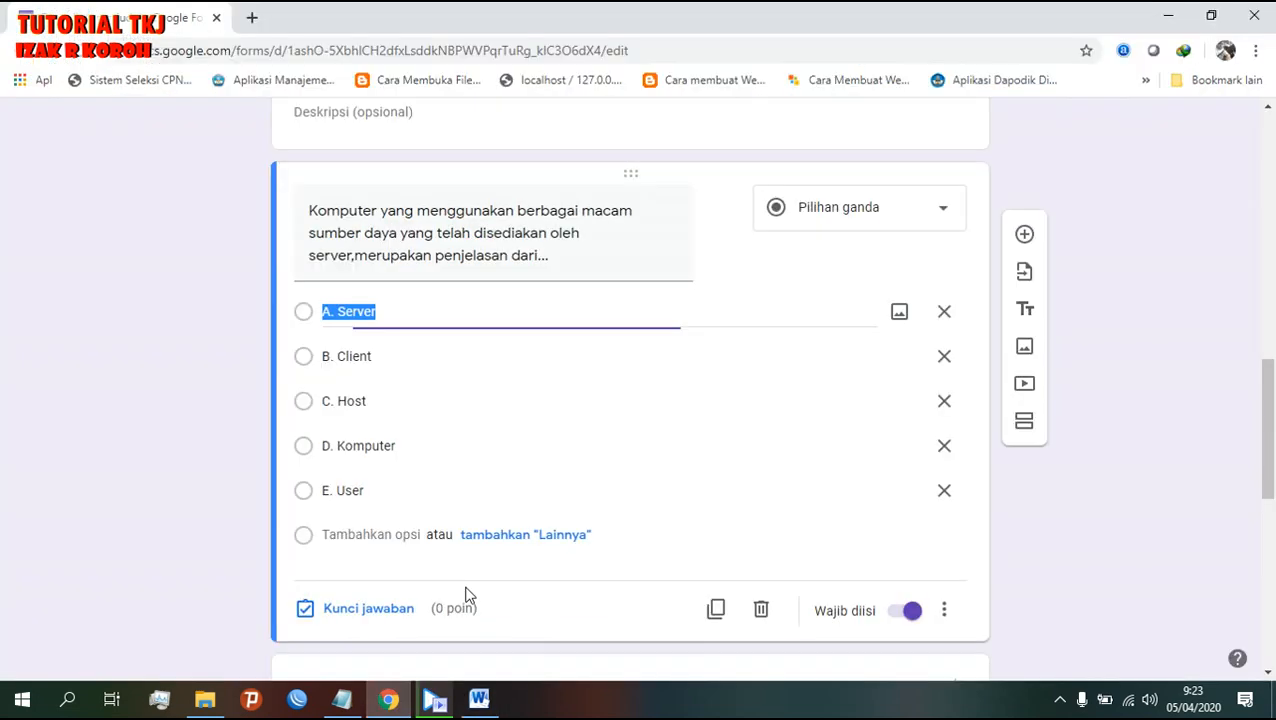
{"action": "left_click", "coordinate": [308, 370]}
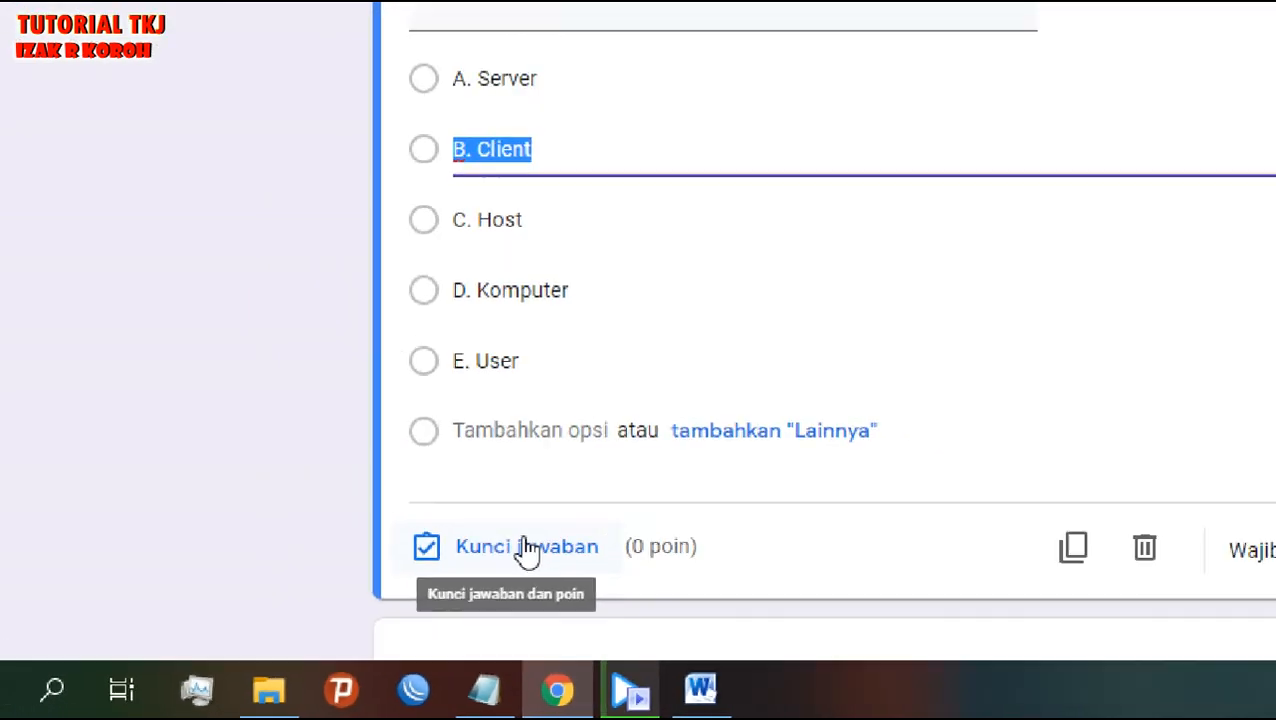
{"action": "left_click", "coordinate": [643, 505]}
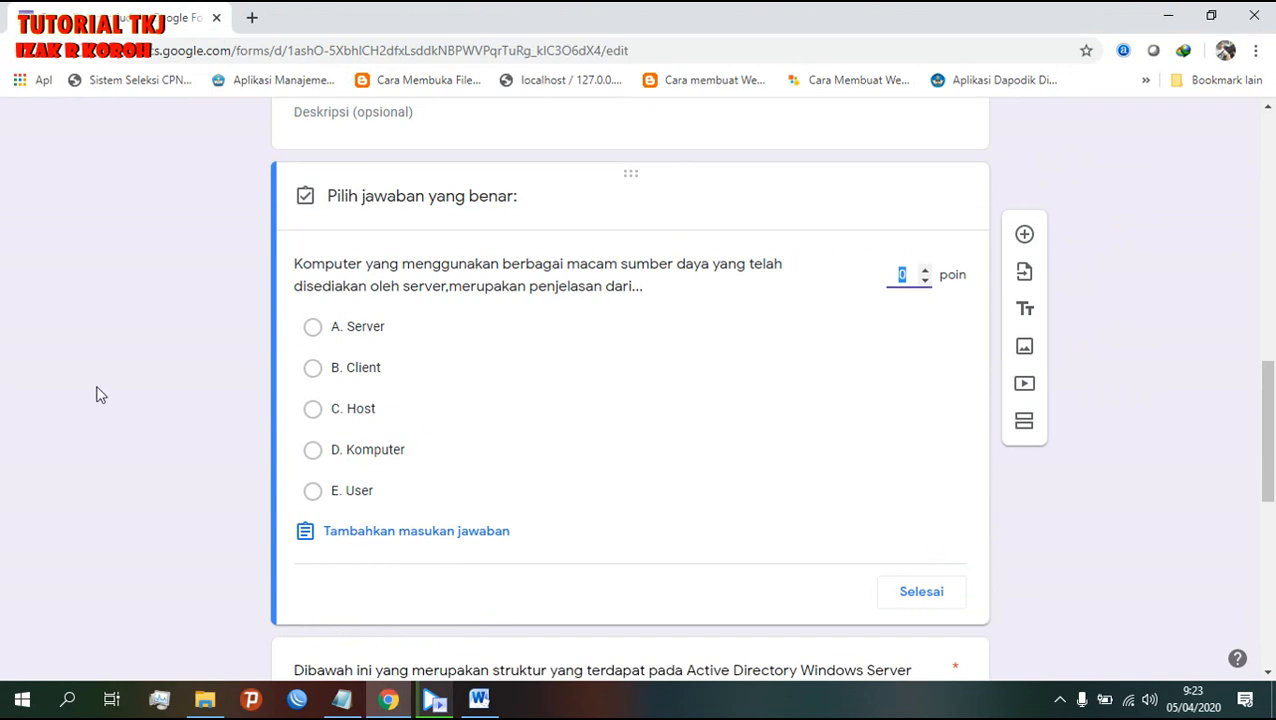
- Finish the first question's answer key
{"action": "scroll", "coordinate": [498, 507], "scroll_direction": "down", "scroll_amount": 6}
{"action": "scroll", "coordinate": [497, 510], "scroll_direction": "up", "scroll_amount": 3}
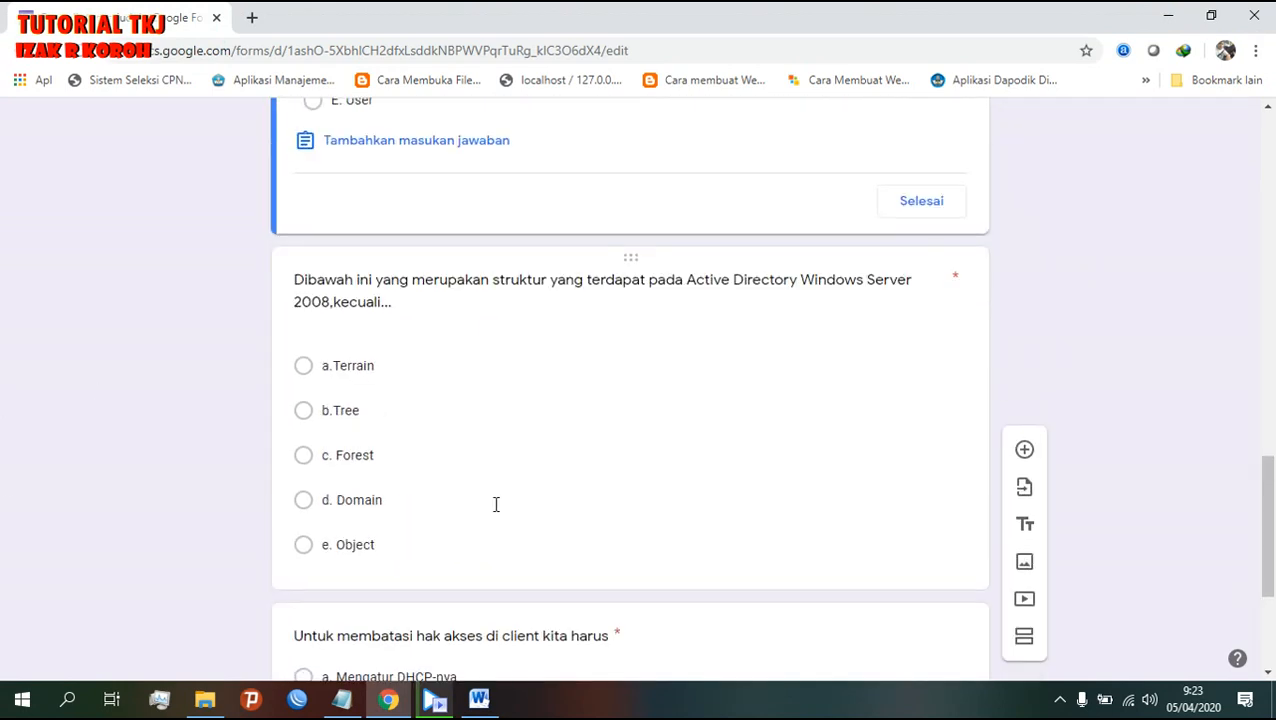
{"action": "scroll", "coordinate": [494, 511], "scroll_direction": "up", "scroll_amount": 5}
{"action": "scroll", "coordinate": [493, 513], "scroll_direction": "down", "scroll_amount": 3}
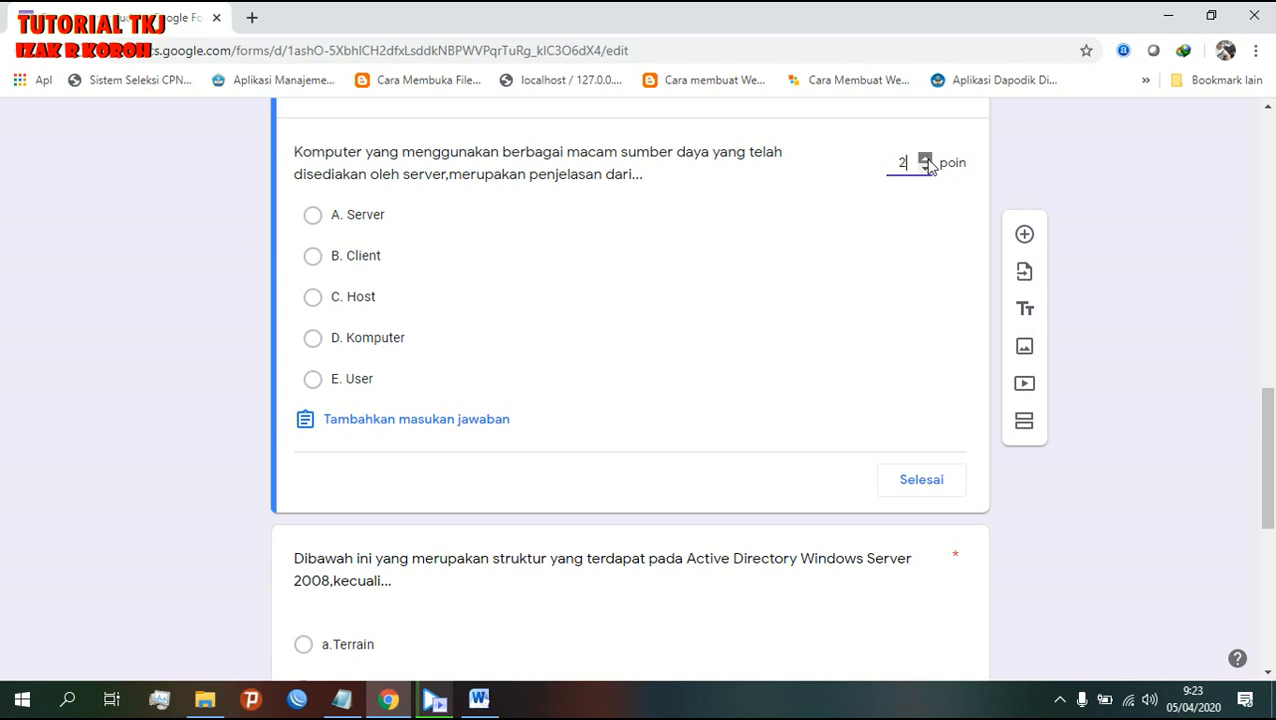
{"action": "scroll", "coordinate": [524, 546], "scroll_direction": "up", "scroll_amount": 2}
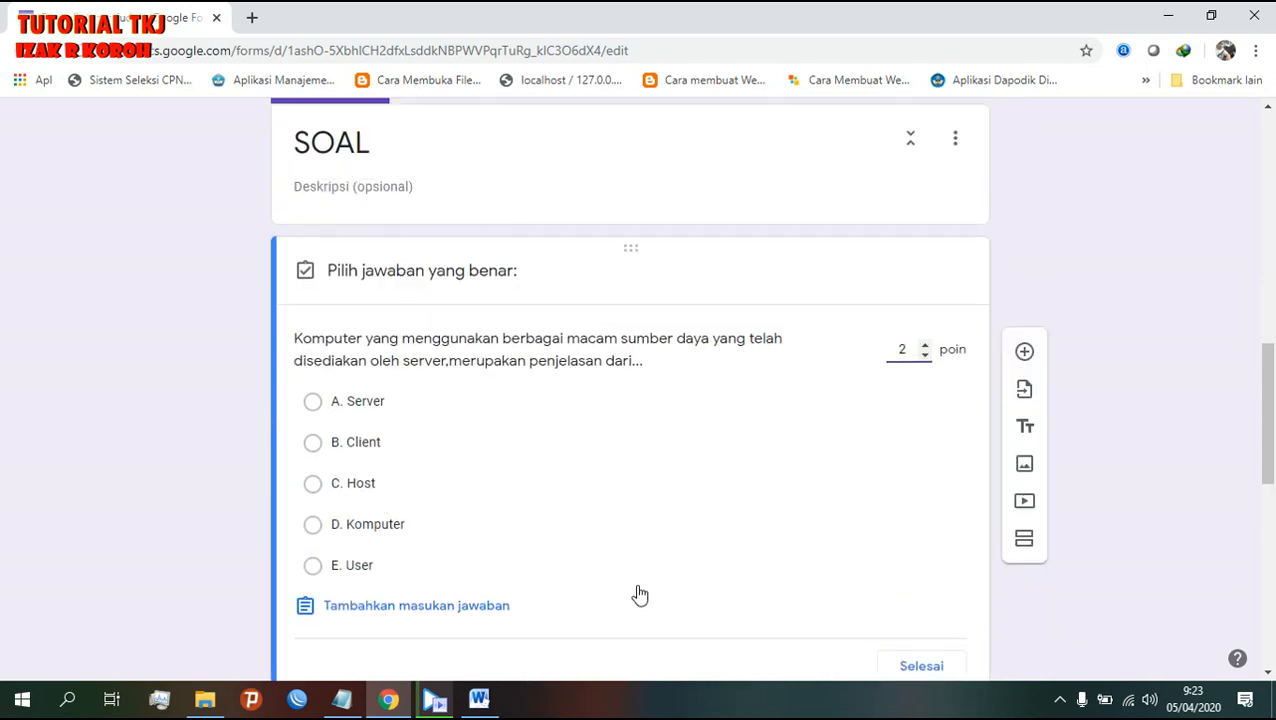
{"action": "scroll", "coordinate": [933, 669], "scroll_direction": "down", "scroll_amount": 2}
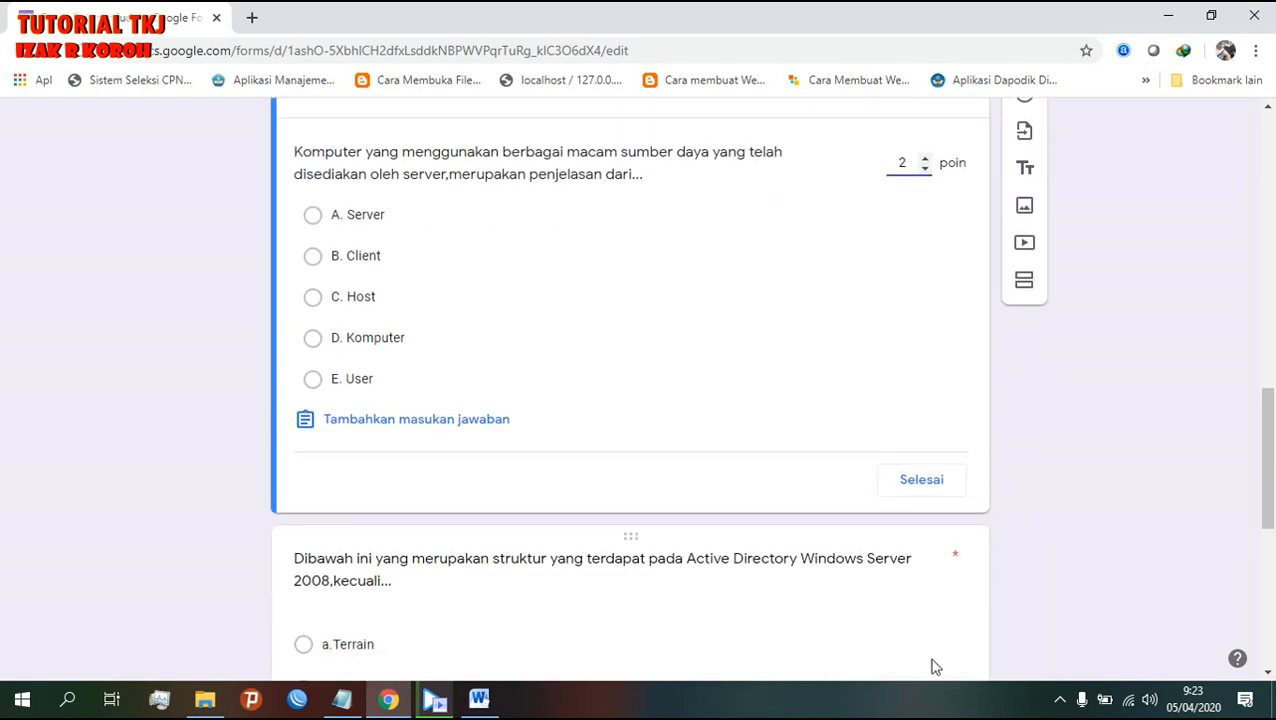
{"action": "left_click", "coordinate": [905, 498]}
- Give the Active Directory question 4 points in its answer key
{"action": "scroll", "coordinate": [906, 495], "scroll_direction": "down", "scroll_amount": 5}
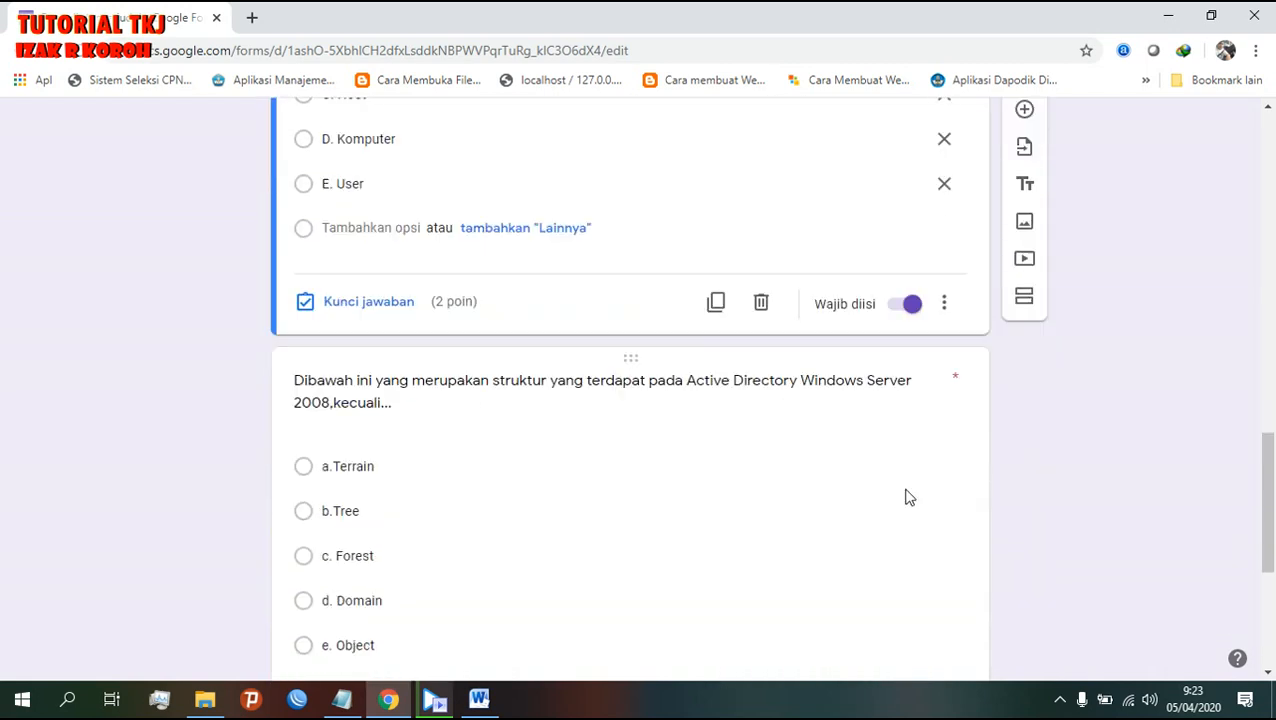
{"action": "left_click", "coordinate": [567, 476]}
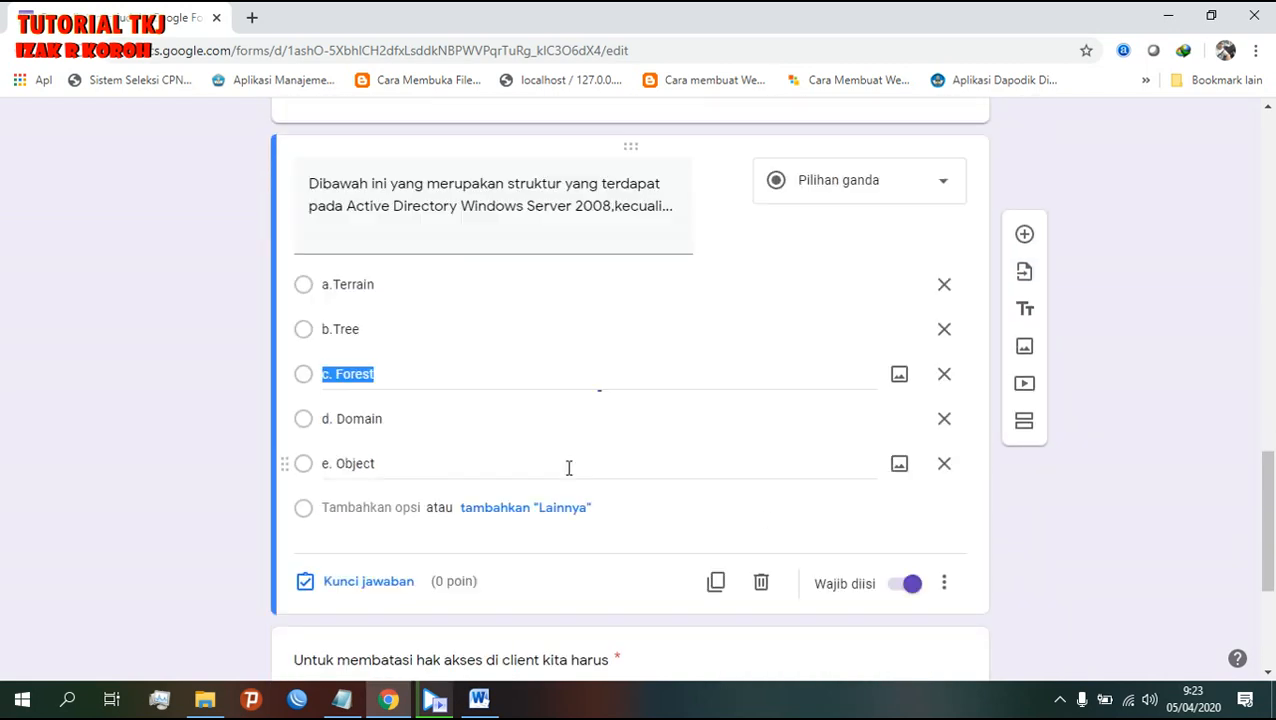
{"action": "left_click", "coordinate": [315, 288]}
{"action": "left_click", "coordinate": [360, 581]}
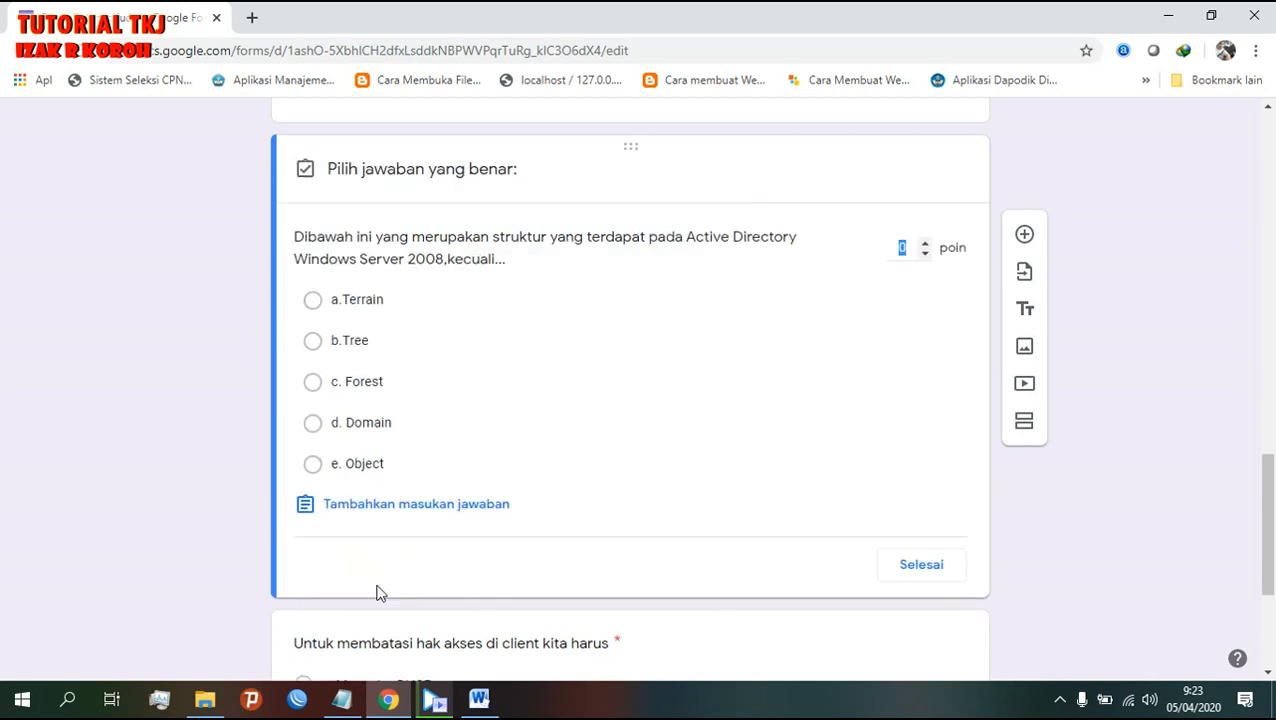
{"action": "left_click", "coordinate": [925, 243]}
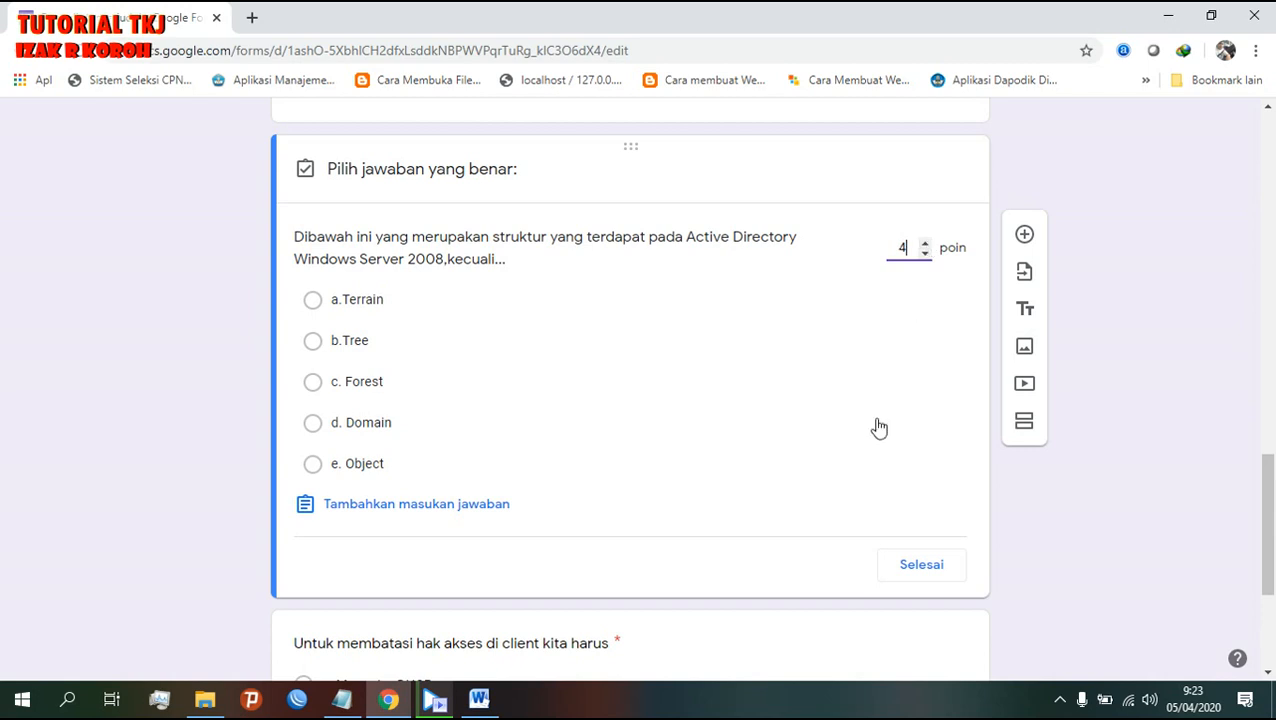
{"action": "left_click", "coordinate": [901, 566]}
- Check the answer in the Word document, then give the client access-rights question 4 points
{"action": "scroll", "coordinate": [900, 569], "scroll_direction": "down", "scroll_amount": 3}
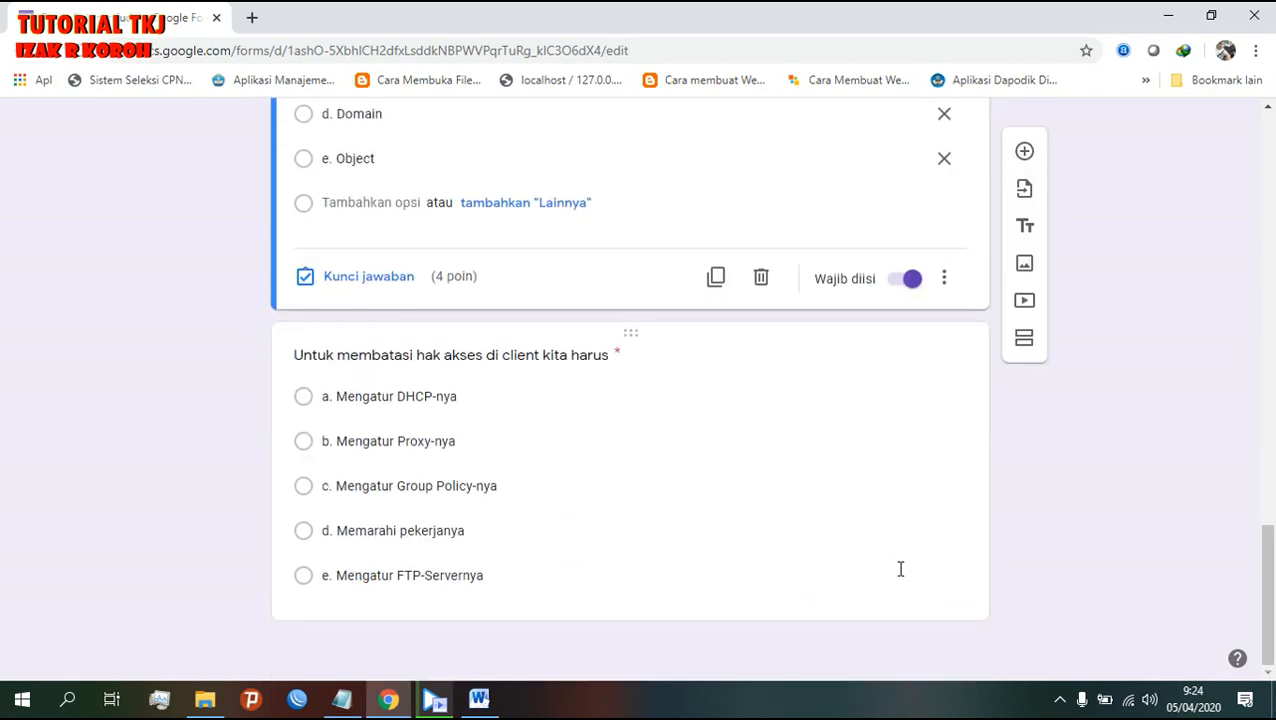
{"action": "left_click", "coordinate": [481, 711]}
{"action": "scroll", "coordinate": [488, 600], "scroll_direction": "down", "scroll_amount": 5}
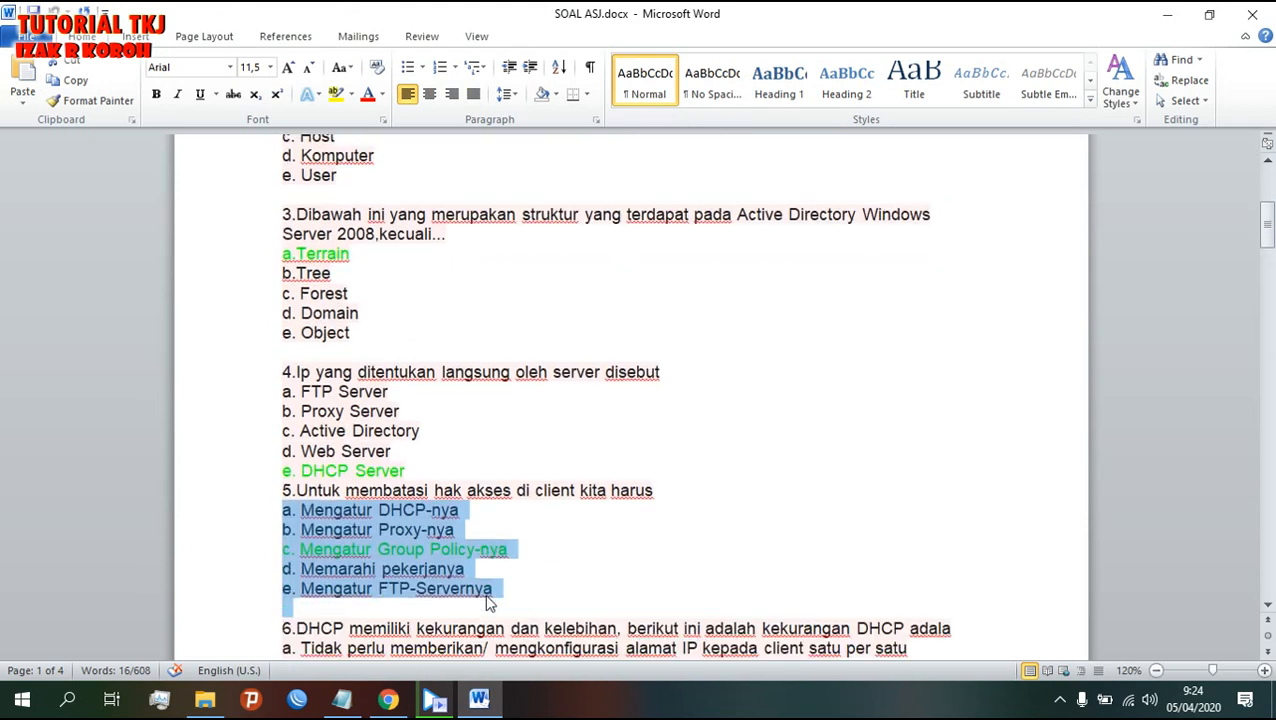
{"action": "left_click", "coordinate": [388, 699]}
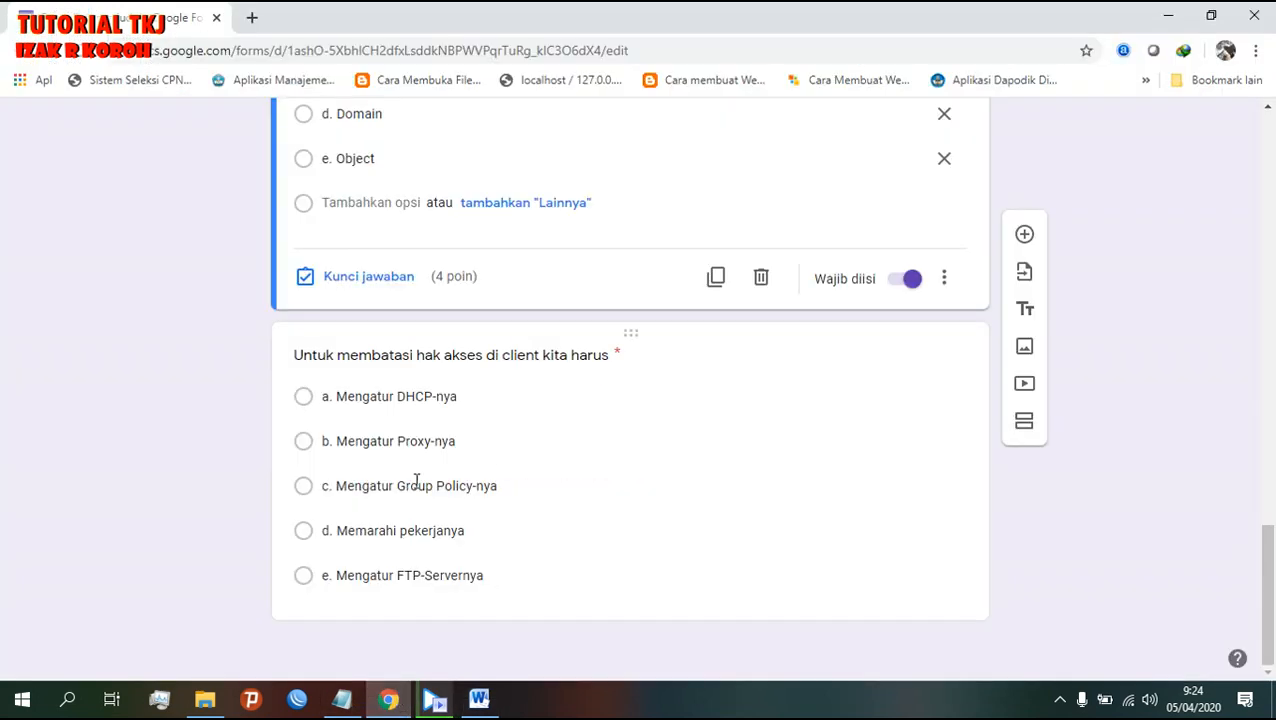
{"action": "left_click", "coordinate": [309, 494]}
{"action": "left_click", "coordinate": [399, 595]}
{"action": "left_click", "coordinate": [925, 321]}
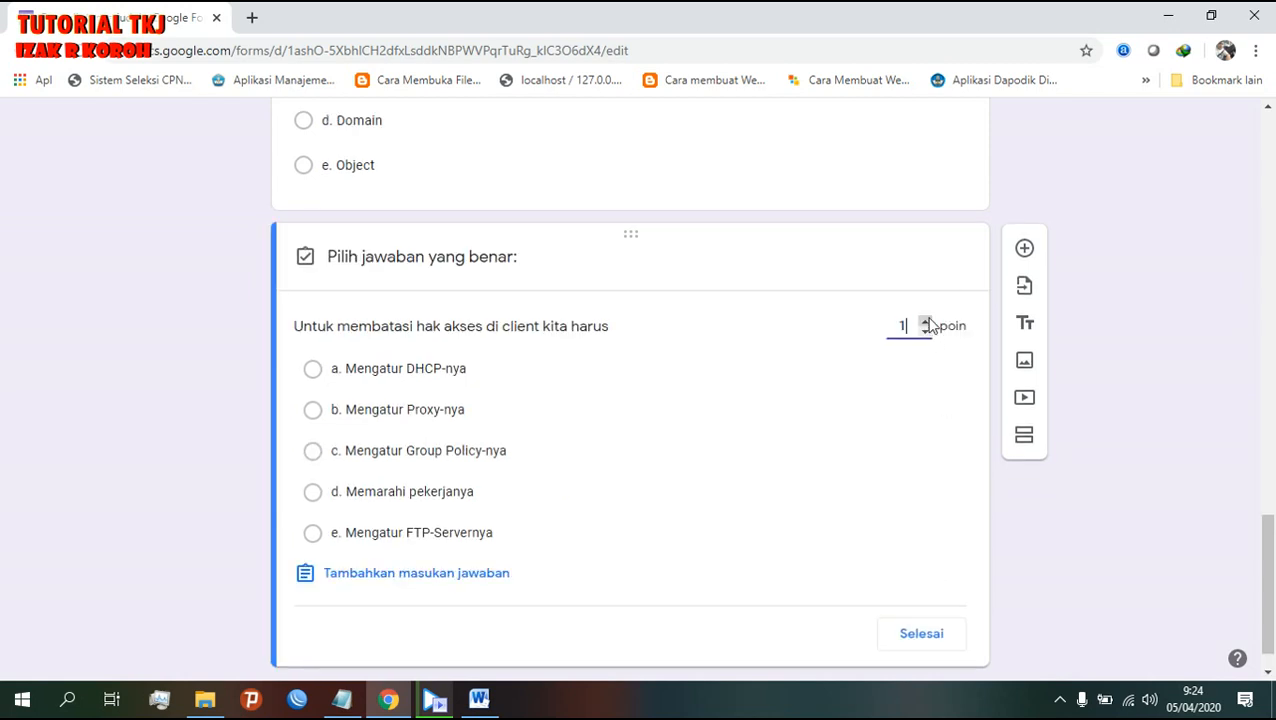
{"action": "scroll", "coordinate": [912, 515], "scroll_direction": "up", "scroll_amount": 8}
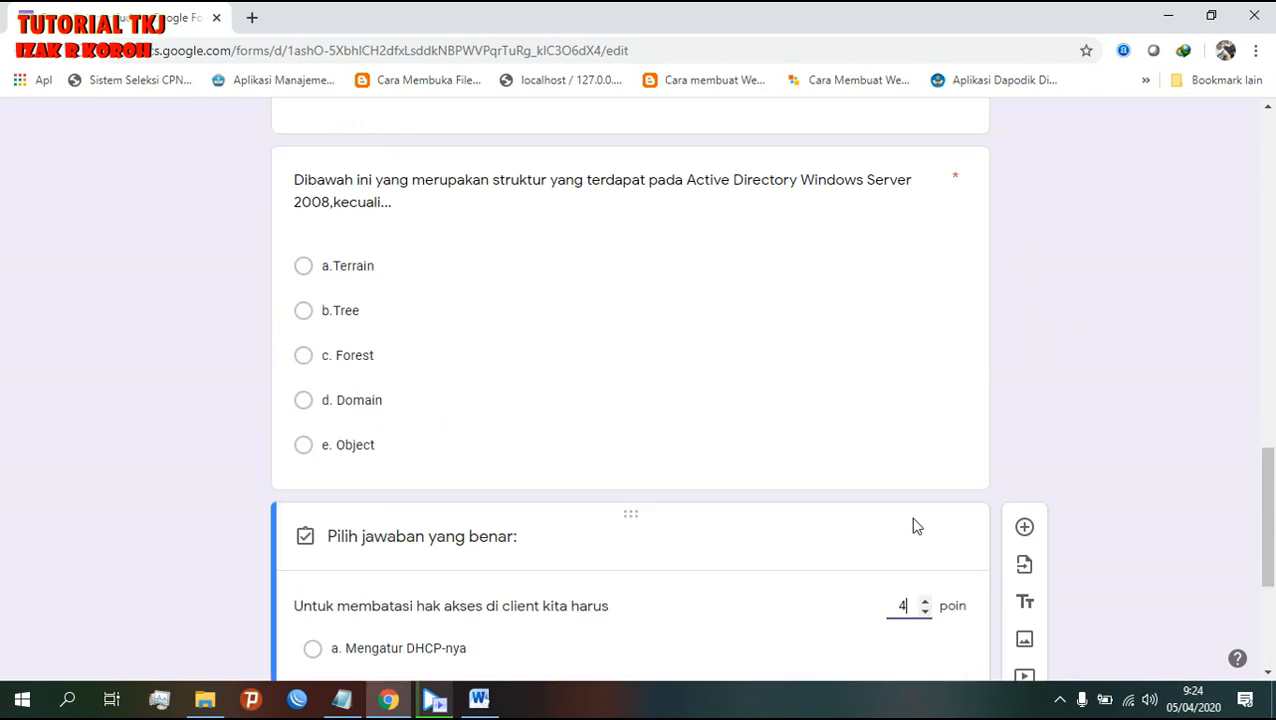
{"action": "scroll", "coordinate": [907, 504], "scroll_direction": "down", "scroll_amount": 10}
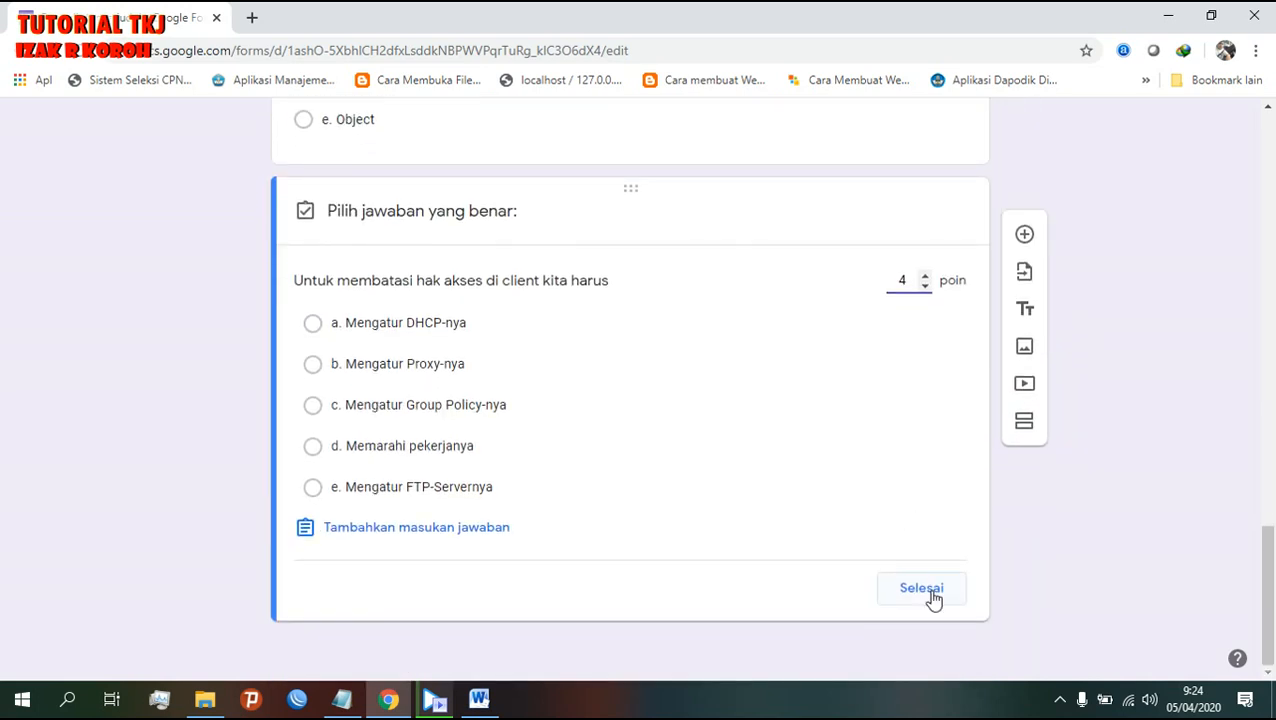
{"action": "left_click", "coordinate": [921, 588]}
- Scroll through the form to confirm the quiz totals 10 points
{"action": "scroll", "coordinate": [985, 621], "scroll_direction": "up", "scroll_amount": 6}
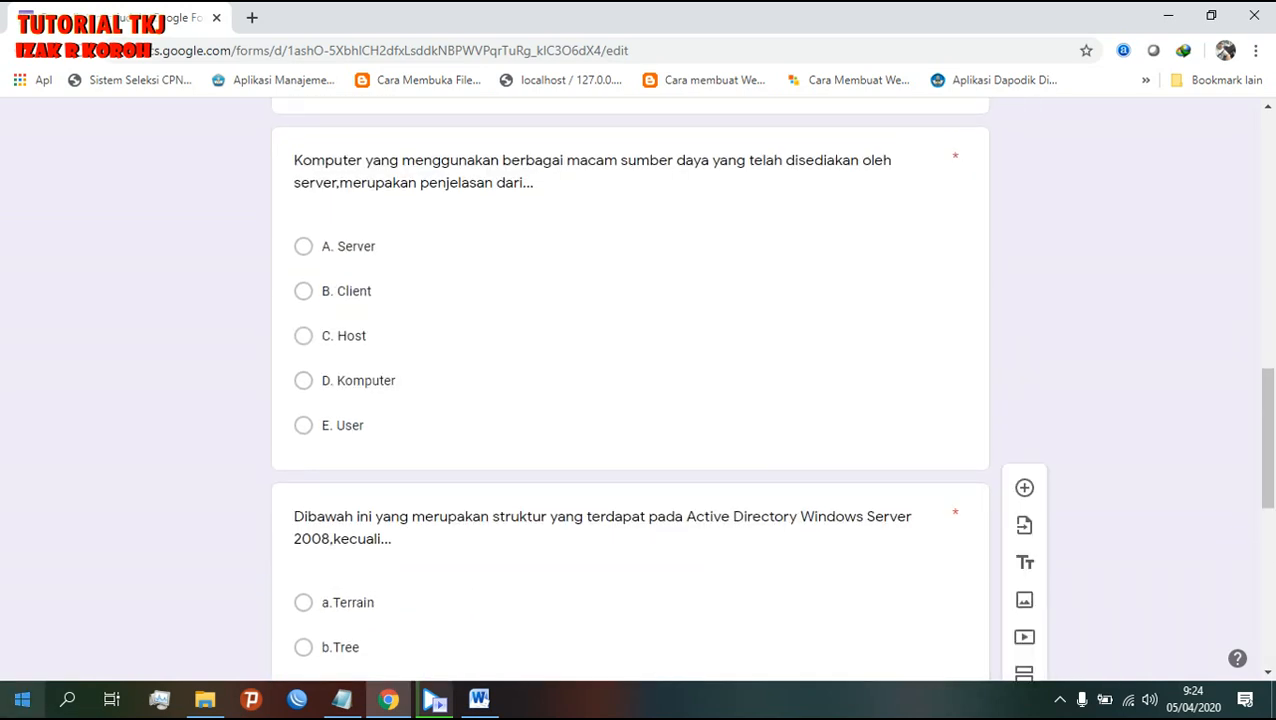
{"action": "scroll", "coordinate": [669, 388], "scroll_direction": "up", "scroll_amount": 12}
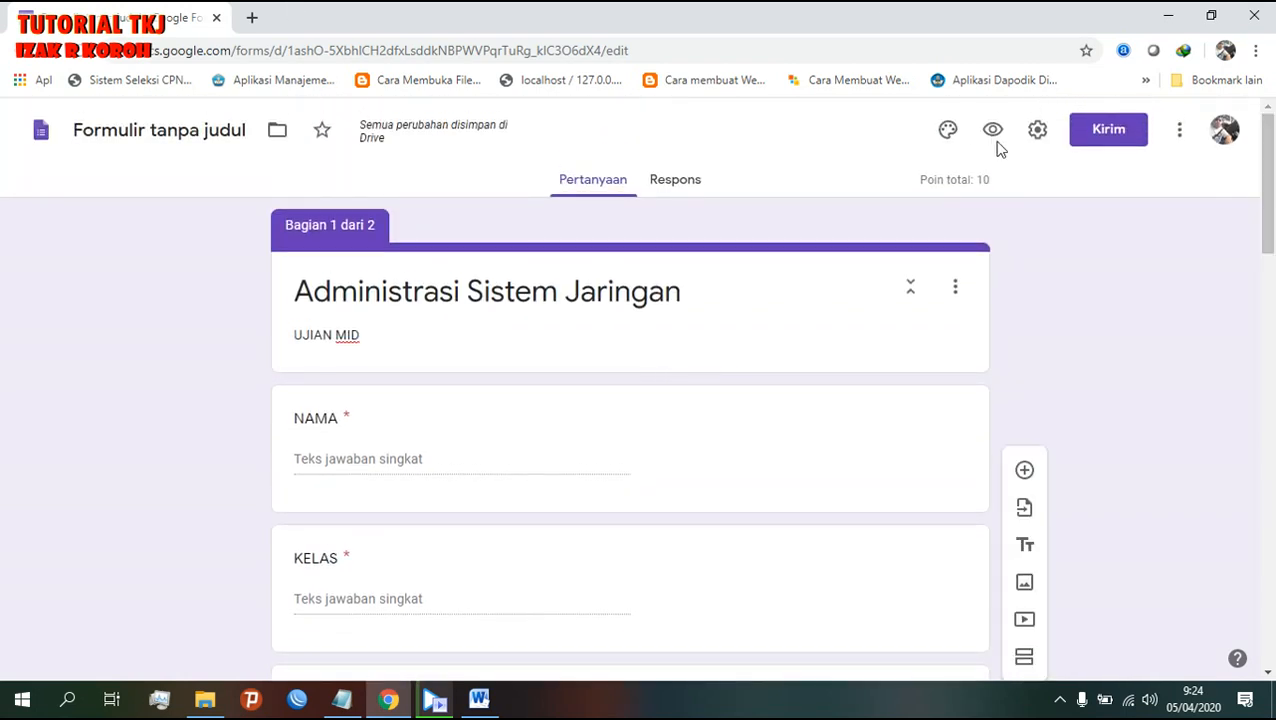
{"action": "scroll", "coordinate": [560, 432], "scroll_direction": "down", "scroll_amount": 4}
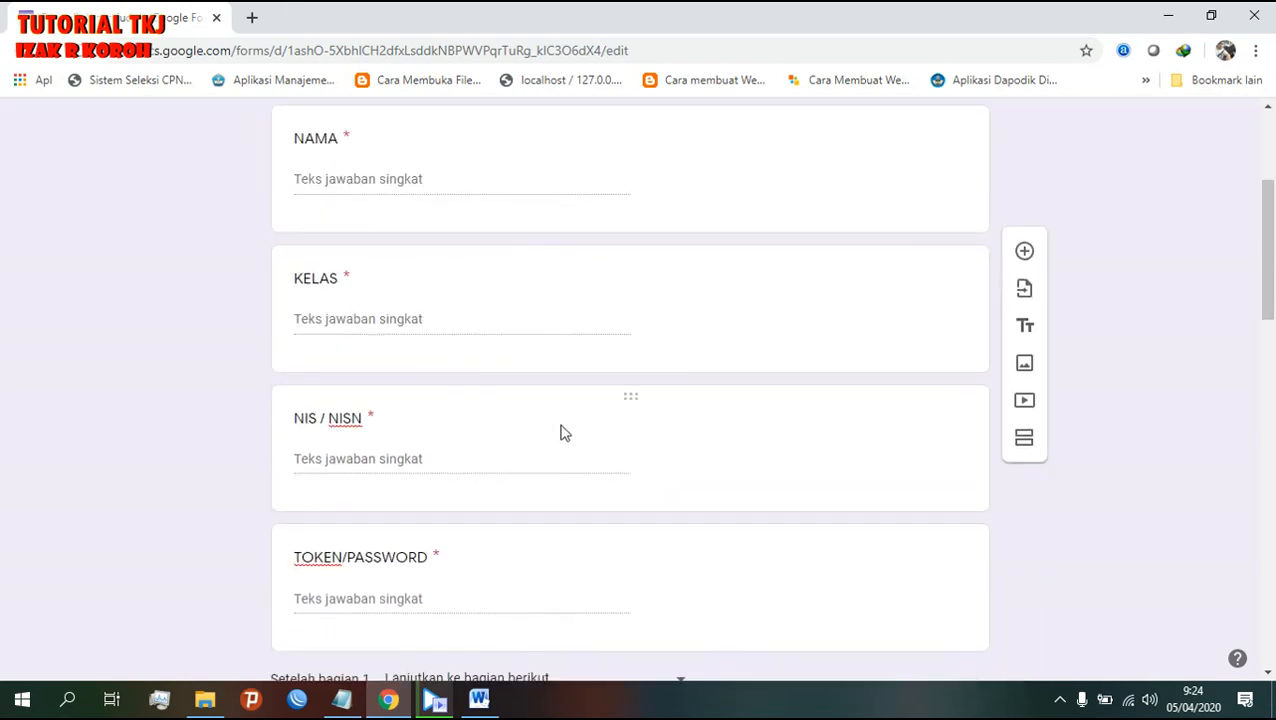
{"action": "scroll", "coordinate": [560, 432], "scroll_direction": "down", "scroll_amount": 2}
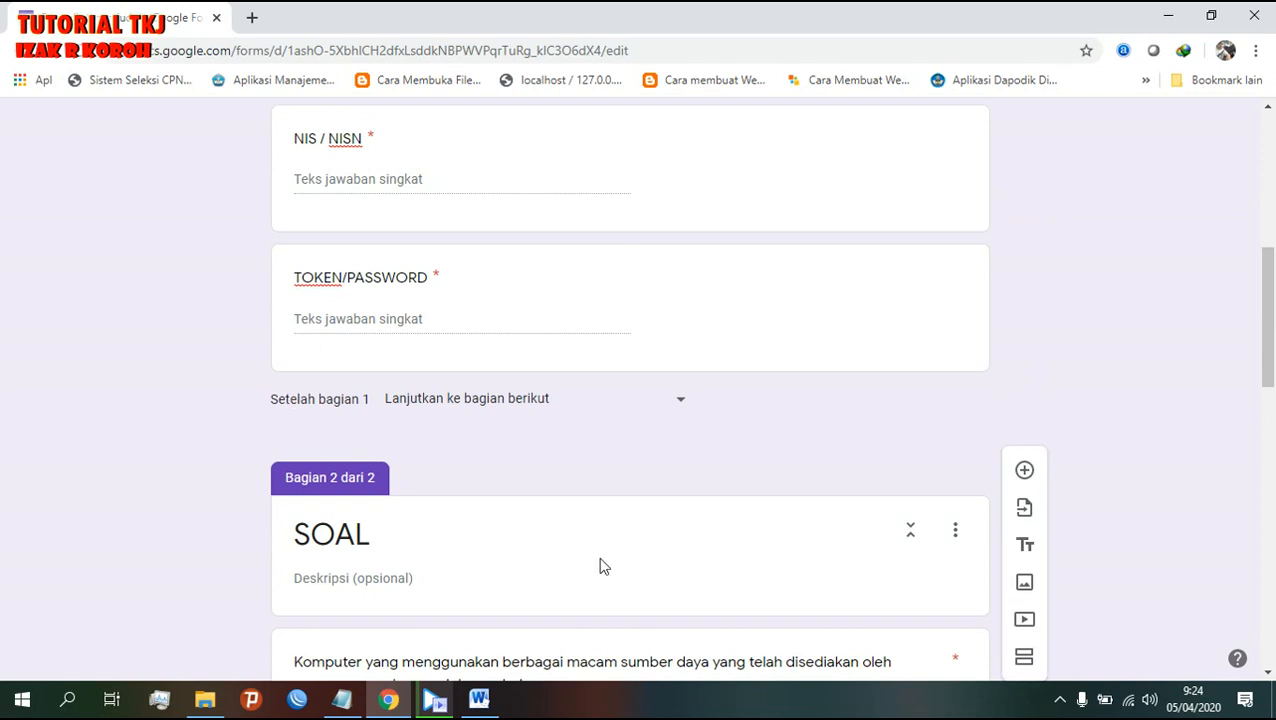
{"action": "scroll", "coordinate": [561, 530], "scroll_direction": "down", "scroll_amount": 7}
{"action": "scroll", "coordinate": [766, 535], "scroll_direction": "down", "scroll_amount": 4}
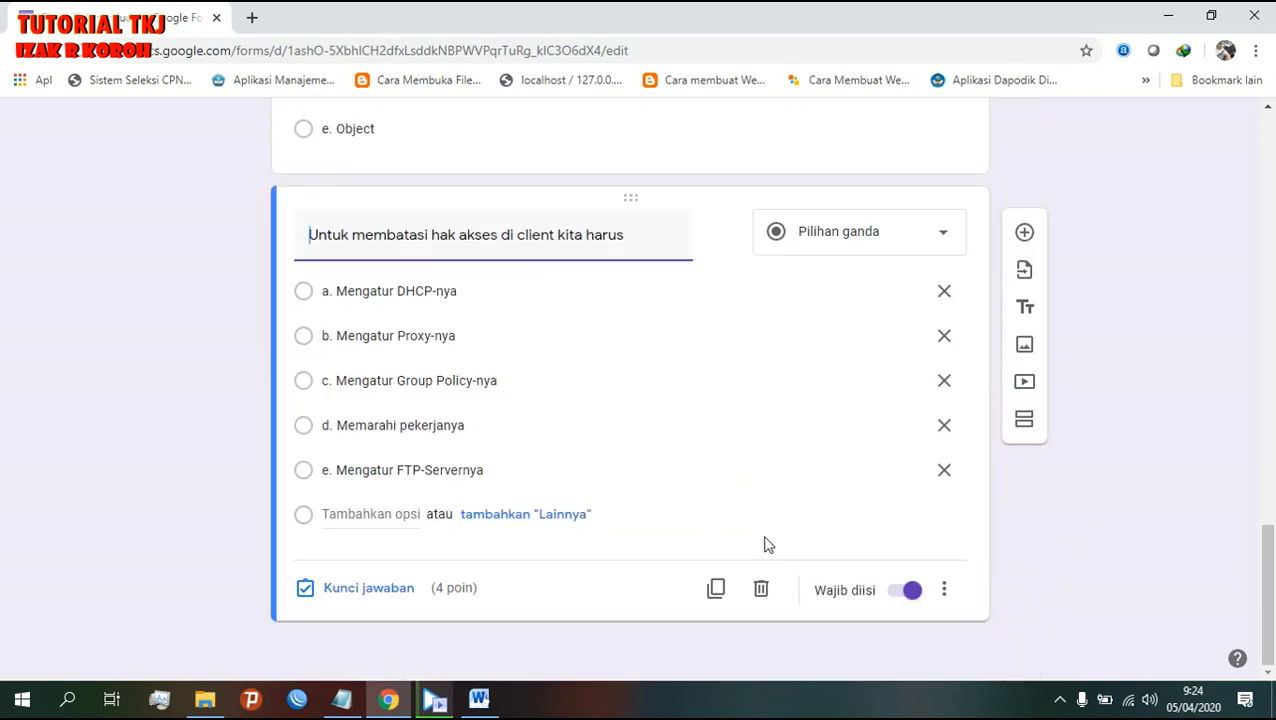
{"action": "scroll", "coordinate": [518, 495], "scroll_direction": "up", "scroll_amount": 7}
{"action": "scroll", "coordinate": [300, 620], "scroll_direction": "up", "scroll_amount": 3}
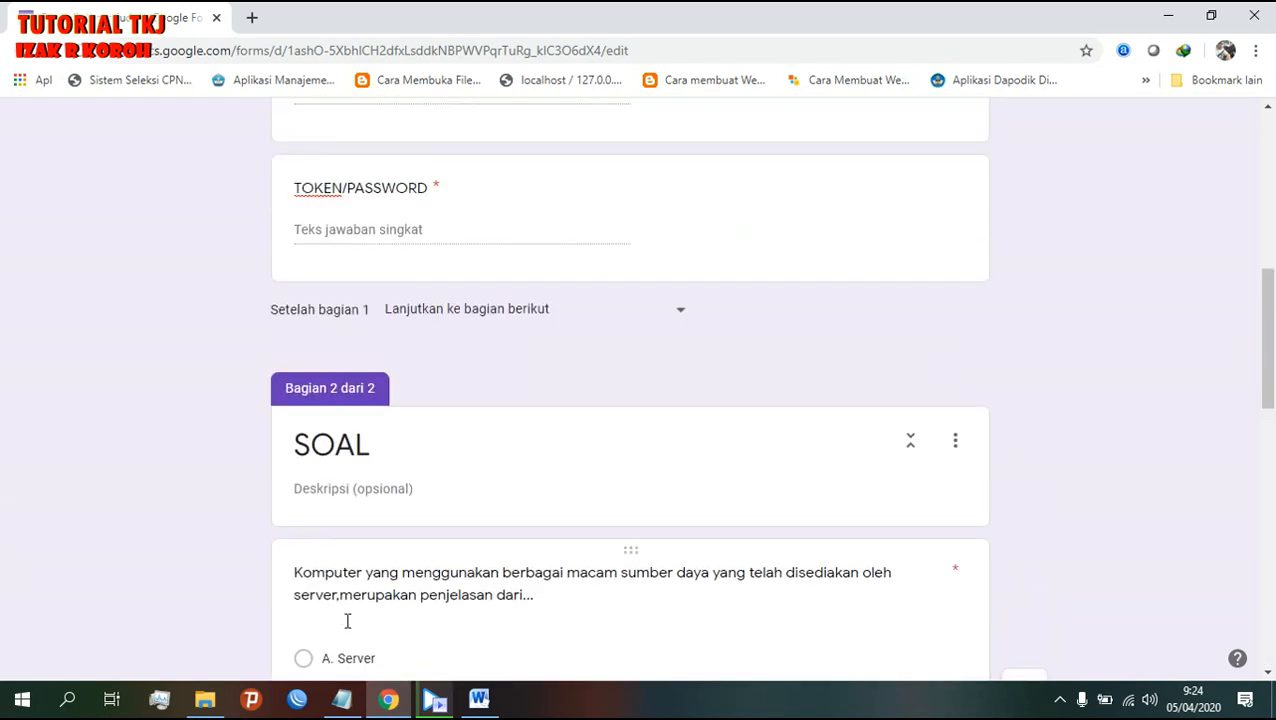
{"action": "scroll", "coordinate": [345, 624], "scroll_direction": "up", "scroll_amount": 6}
- Preview the form, enter a name, class x, a student number and the token, then continue
{"action": "left_click", "coordinate": [994, 129]}
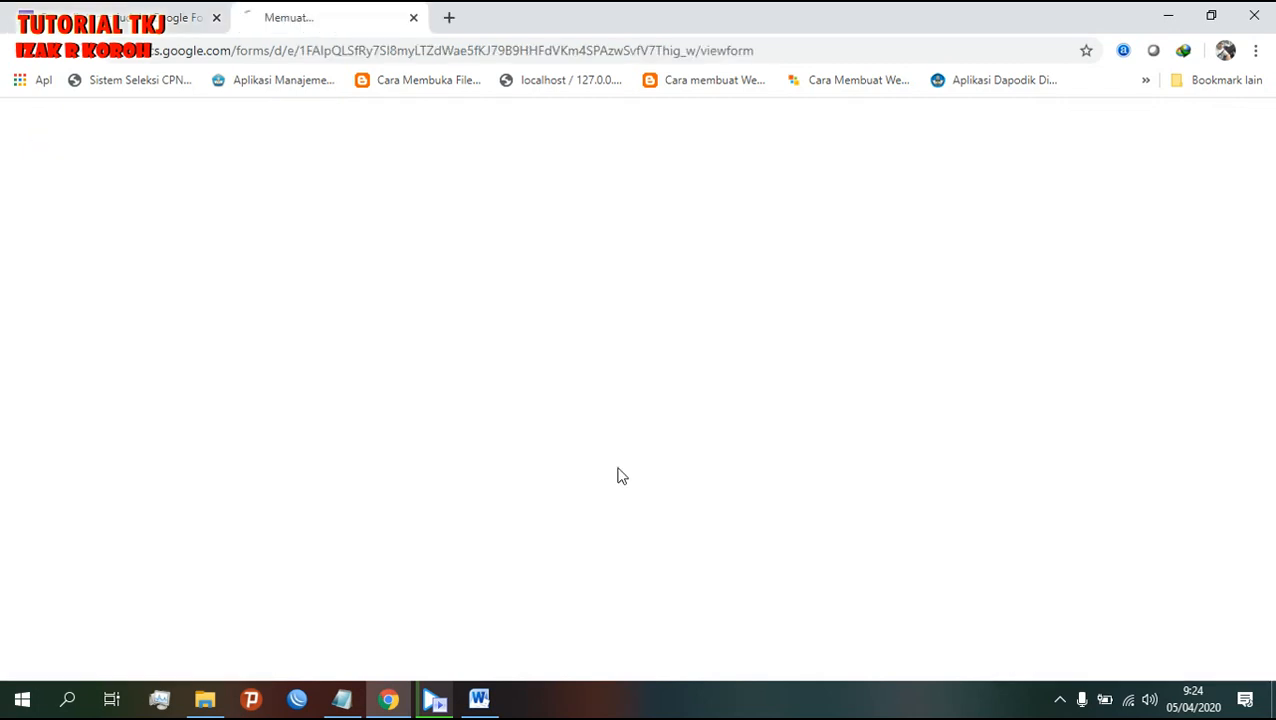
{"action": "scroll", "coordinate": [462, 354], "scroll_direction": "down", "scroll_amount": 1}
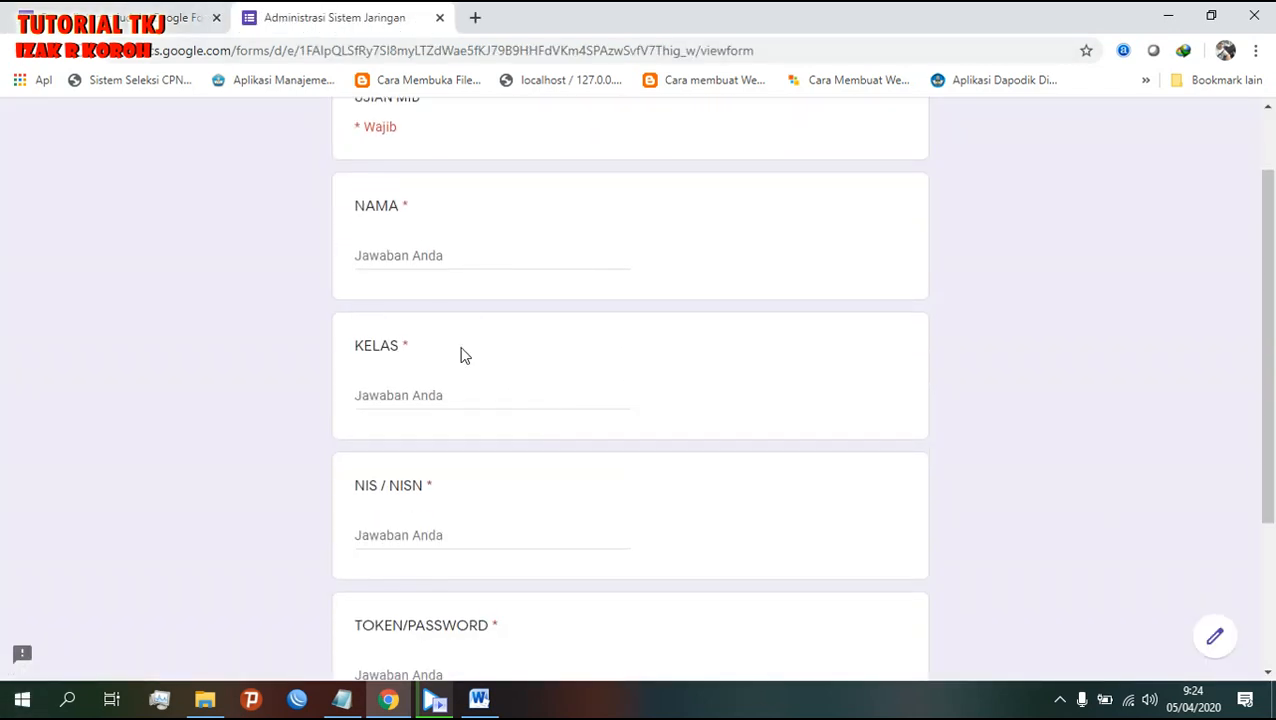
{"action": "left_click", "coordinate": [425, 256]}
{"action": "type", "text": "vicky"}
{"action": "key", "text": "Tab"}
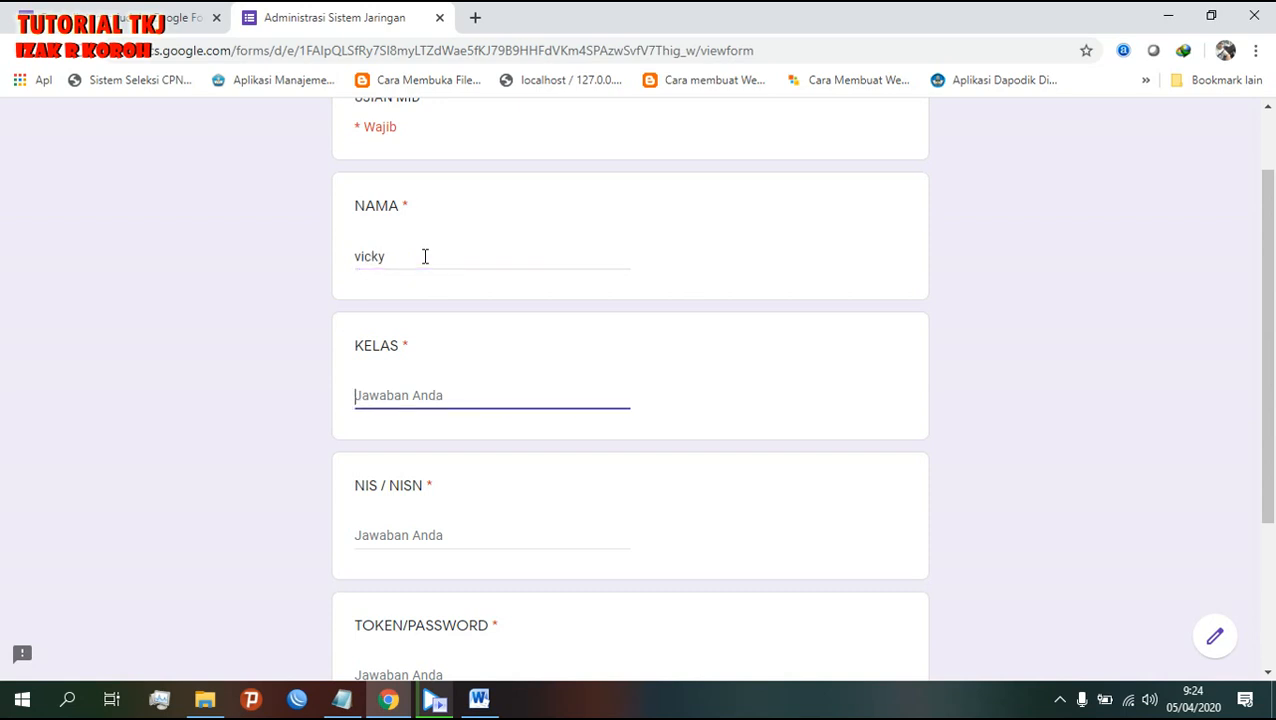
{"action": "type", "text": "xtkj1"}
{"action": "key", "text": "Tab"}
{"action": "type", "text": "123"}
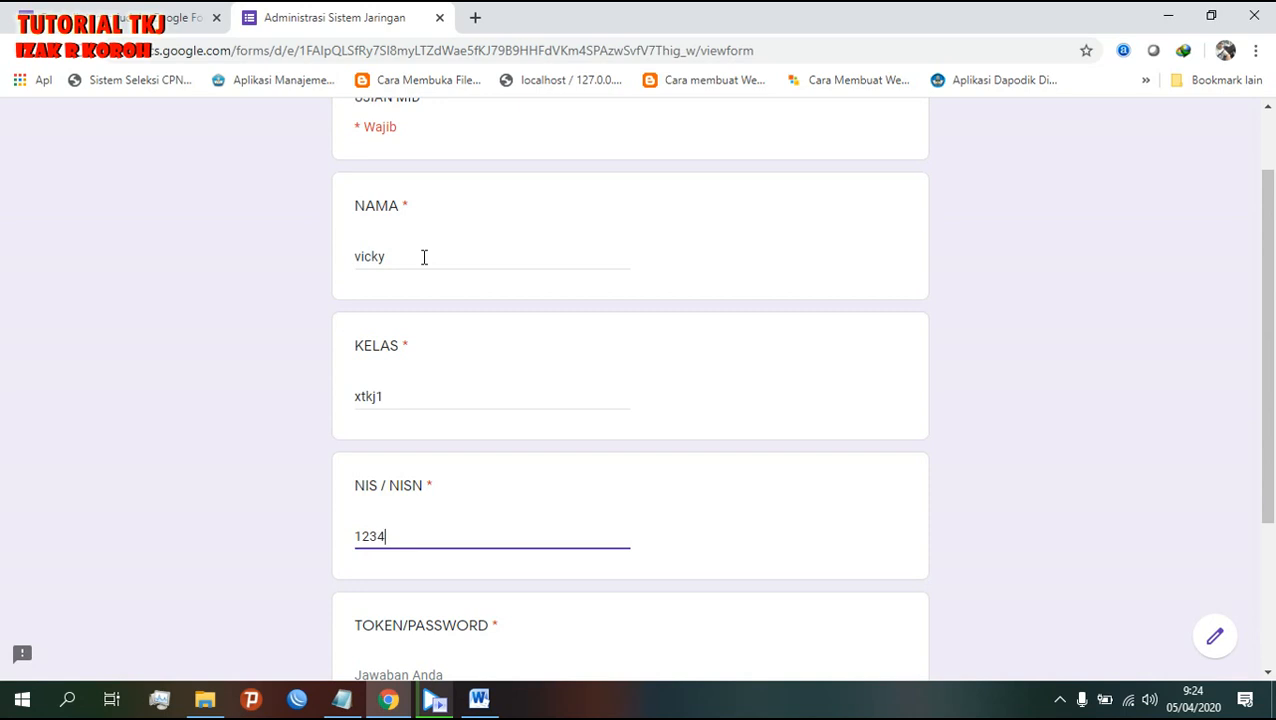
{"action": "scroll", "coordinate": [435, 398], "scroll_direction": "down", "scroll_amount": 3}
{"action": "left_click", "coordinate": [441, 441]}
{"action": "type", "text": "SMKN4"}
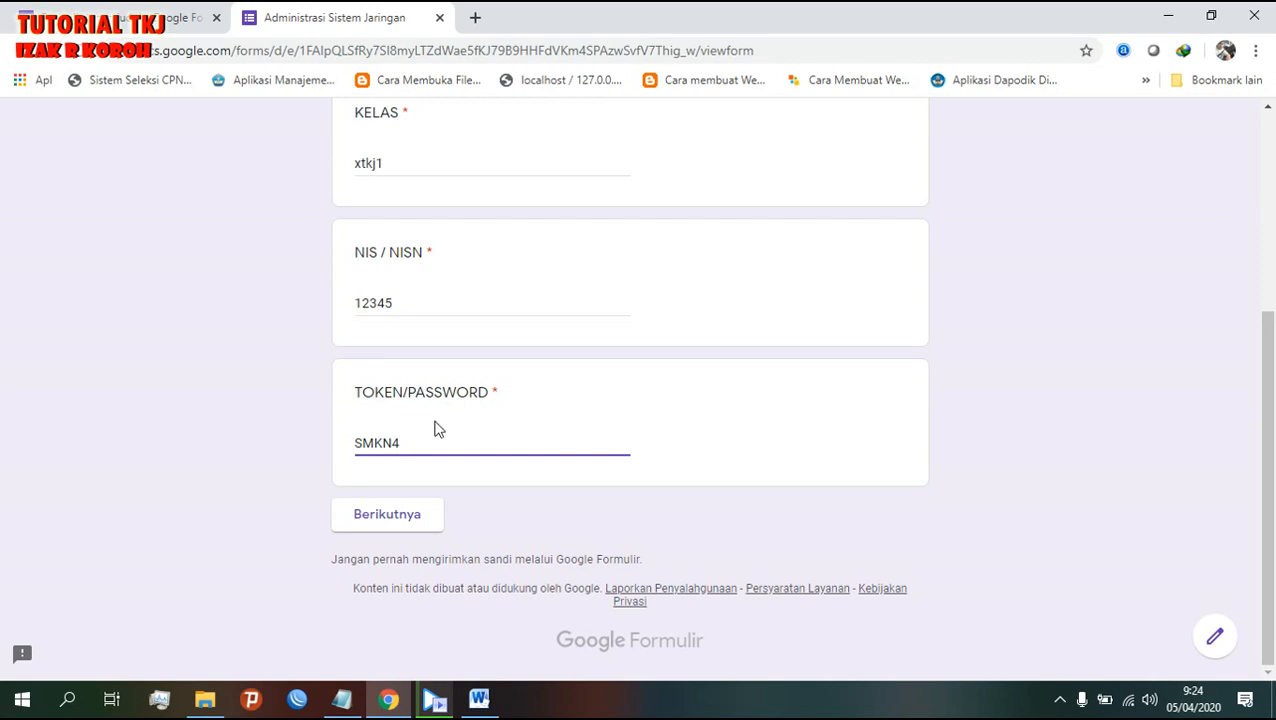
{"action": "left_click", "coordinate": [428, 522]}
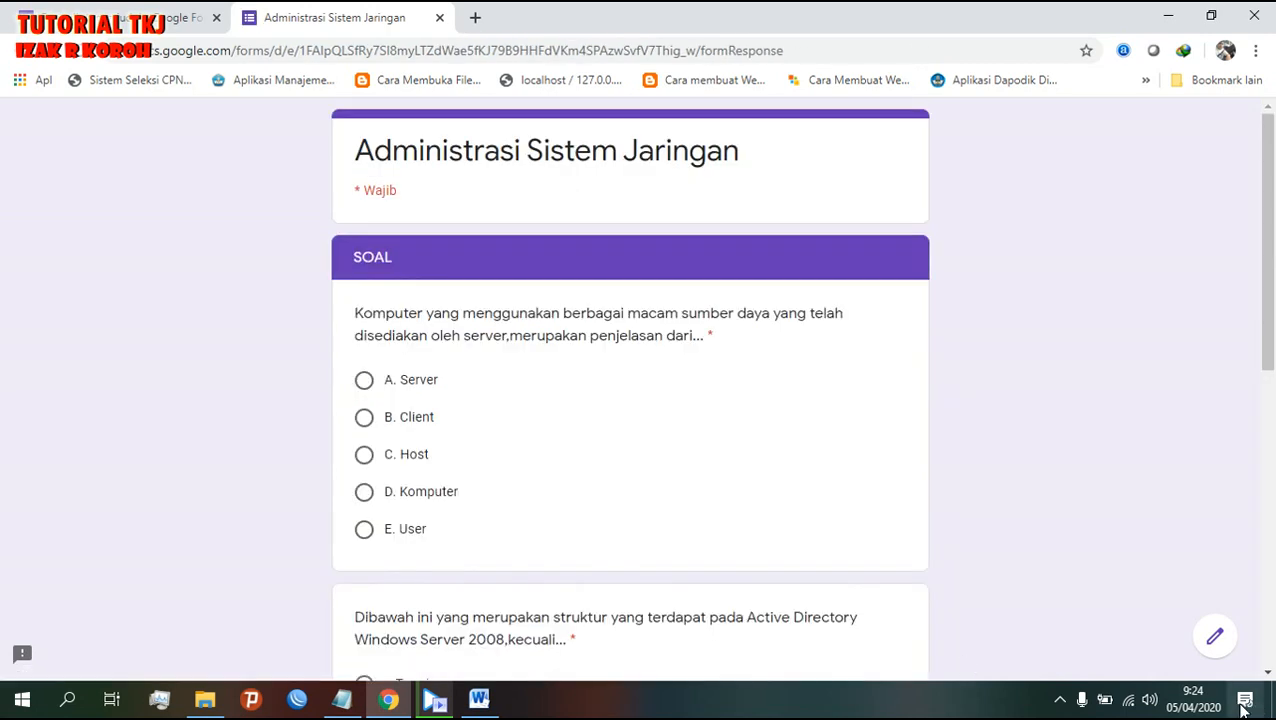
- Answer A. Server, a.Terrain and a. Mengatur DHCP-nya, then submit the response
{"action": "scroll", "coordinate": [770, 464], "scroll_direction": "down", "scroll_amount": 7}
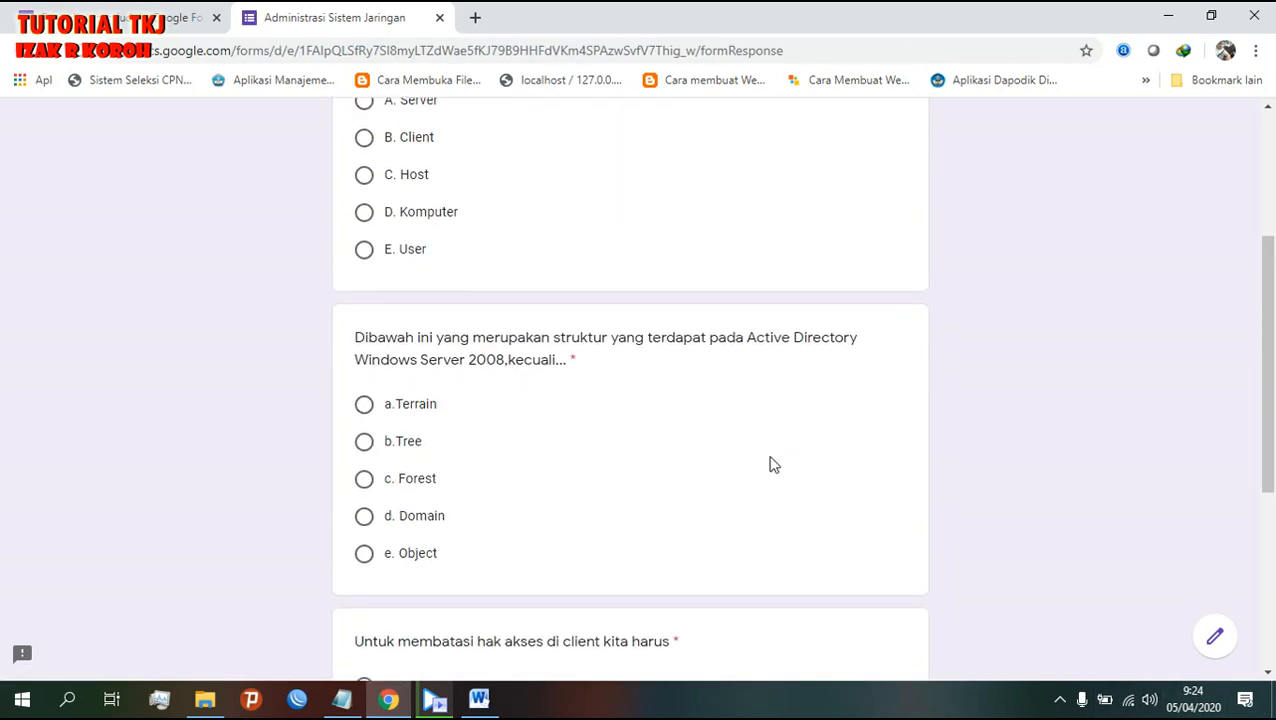
{"action": "scroll", "coordinate": [770, 464], "scroll_direction": "up", "scroll_amount": 5}
{"action": "scroll", "coordinate": [770, 464], "scroll_direction": "up", "scroll_amount": 1}
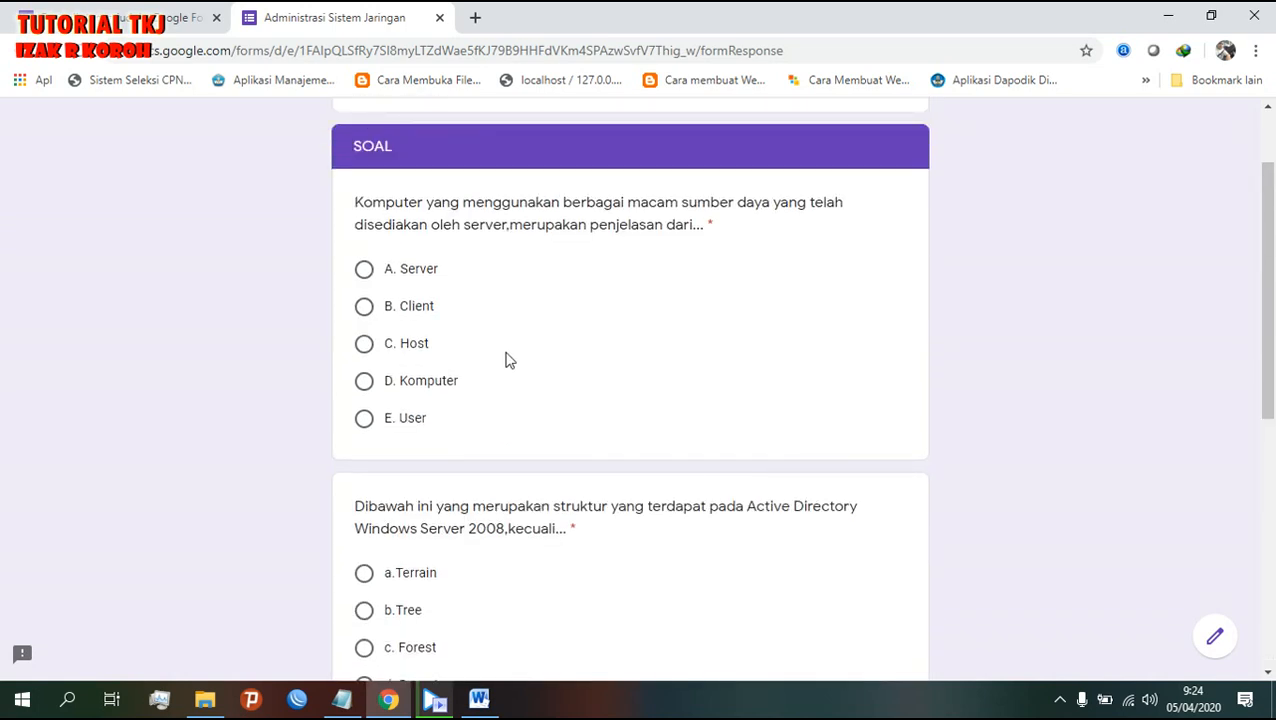
{"action": "left_click", "coordinate": [364, 270]}
{"action": "scroll", "coordinate": [376, 548], "scroll_direction": "down", "scroll_amount": 2}
{"action": "left_click", "coordinate": [364, 387]}
{"action": "scroll", "coordinate": [387, 533], "scroll_direction": "down", "scroll_amount": 2}
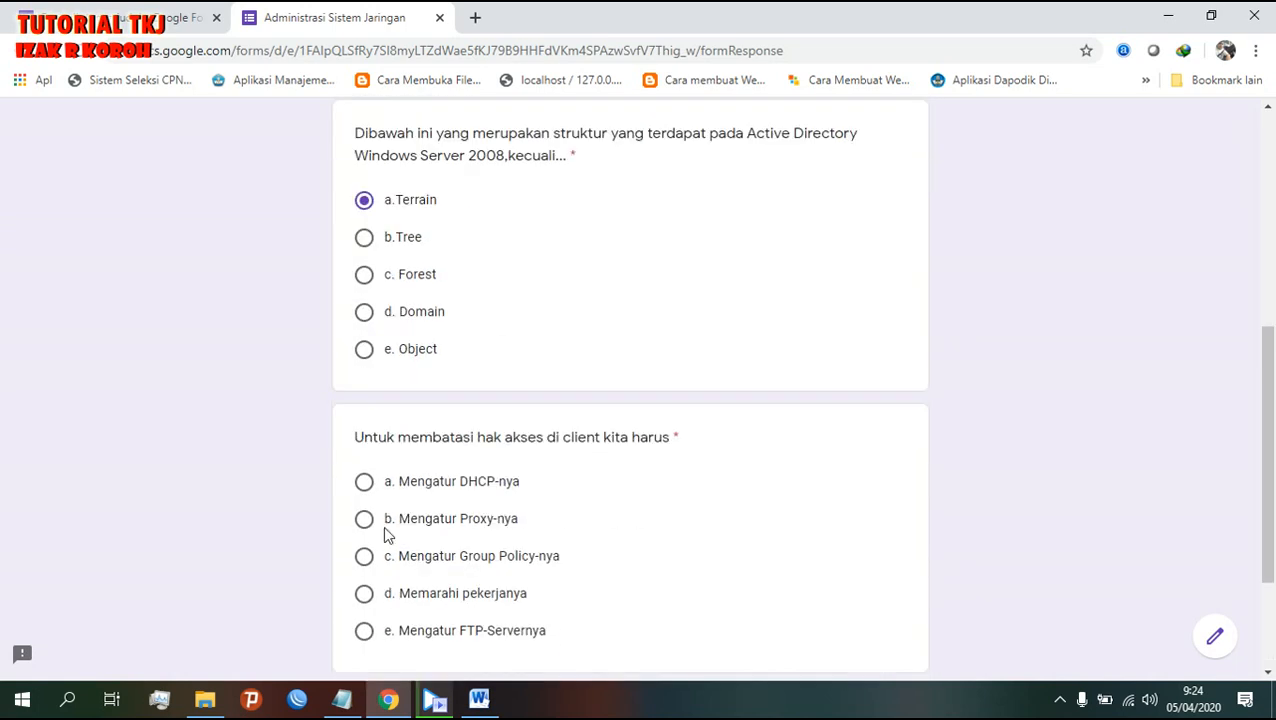
{"action": "left_click", "coordinate": [364, 484]}
{"action": "scroll", "coordinate": [658, 615], "scroll_direction": "down", "scroll_amount": 2}
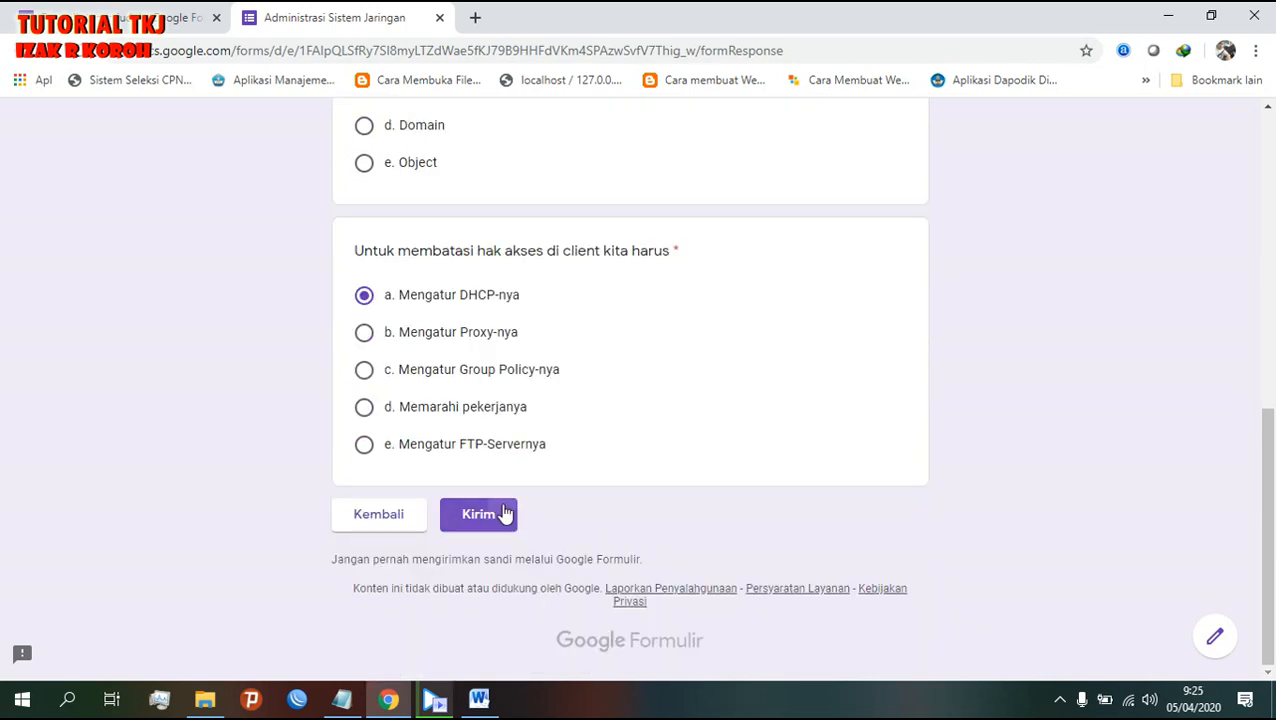
{"action": "left_click", "coordinate": [500, 514]}
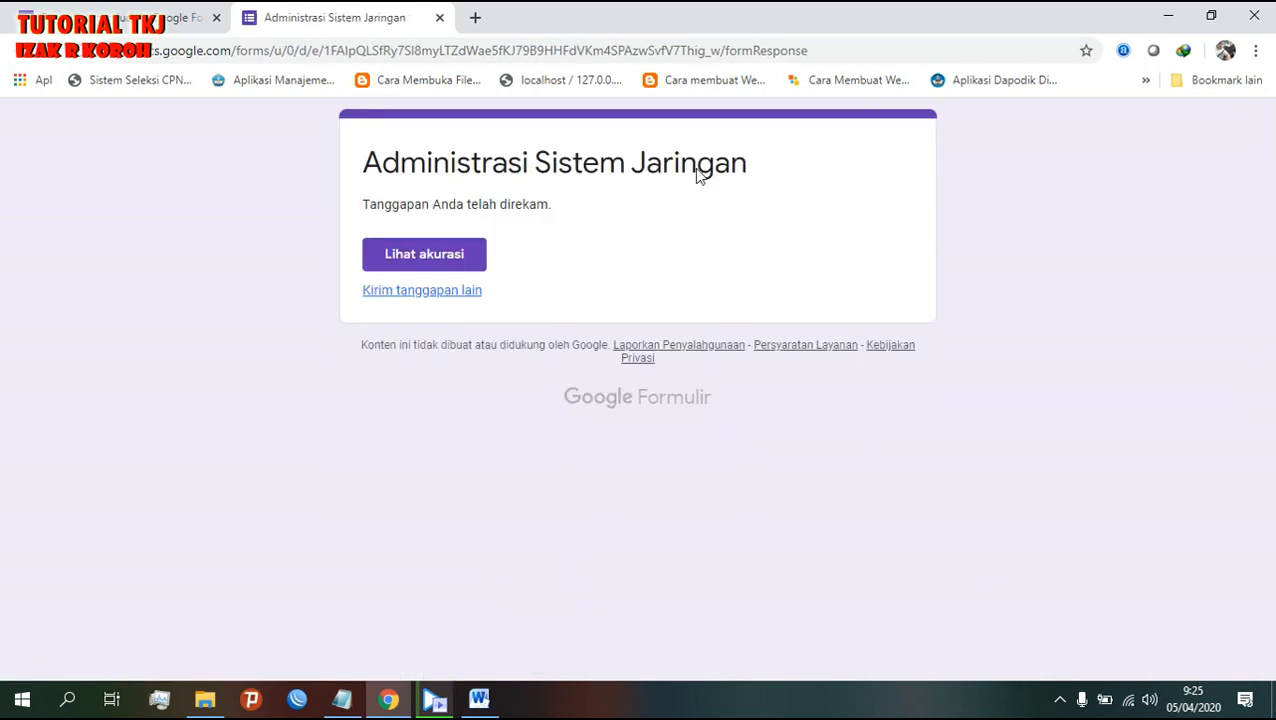
- View the submitted response's score, then close the results page
{"action": "left_click", "coordinate": [443, 254]}
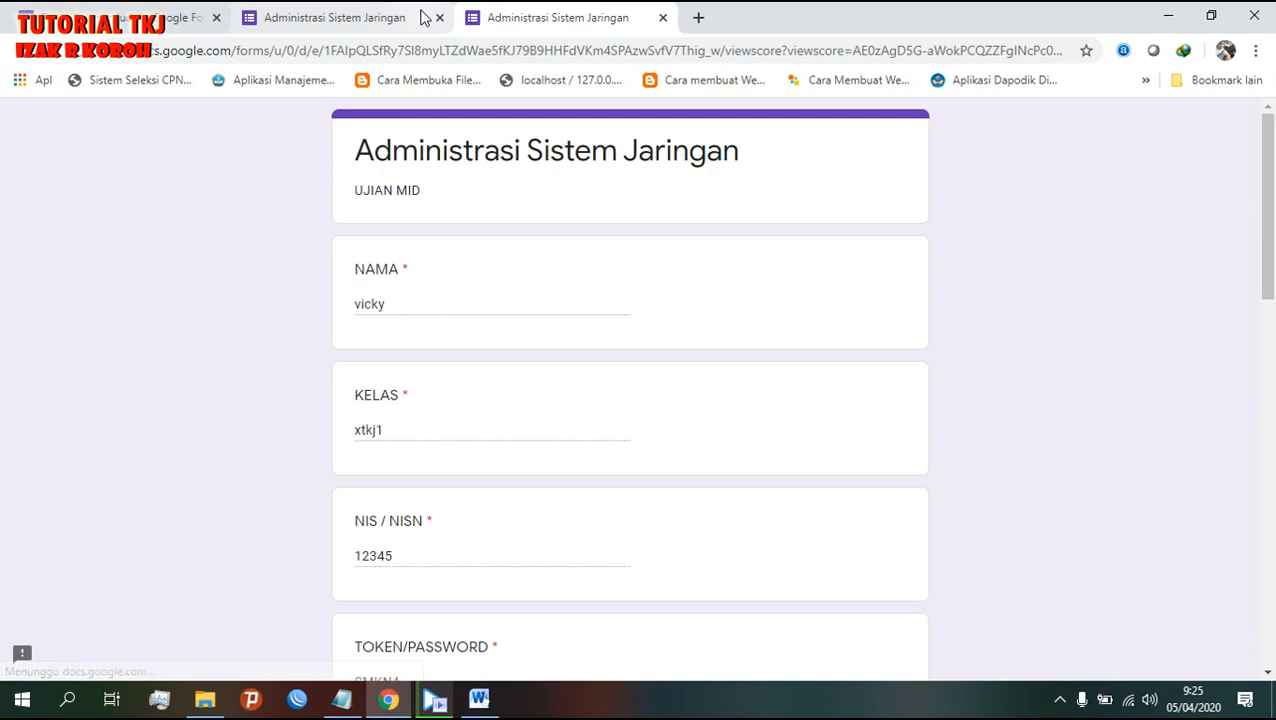
{"action": "scroll", "coordinate": [538, 328], "scroll_direction": "down", "scroll_amount": 4}
{"action": "scroll", "coordinate": [541, 322], "scroll_direction": "up", "scroll_amount": 4}
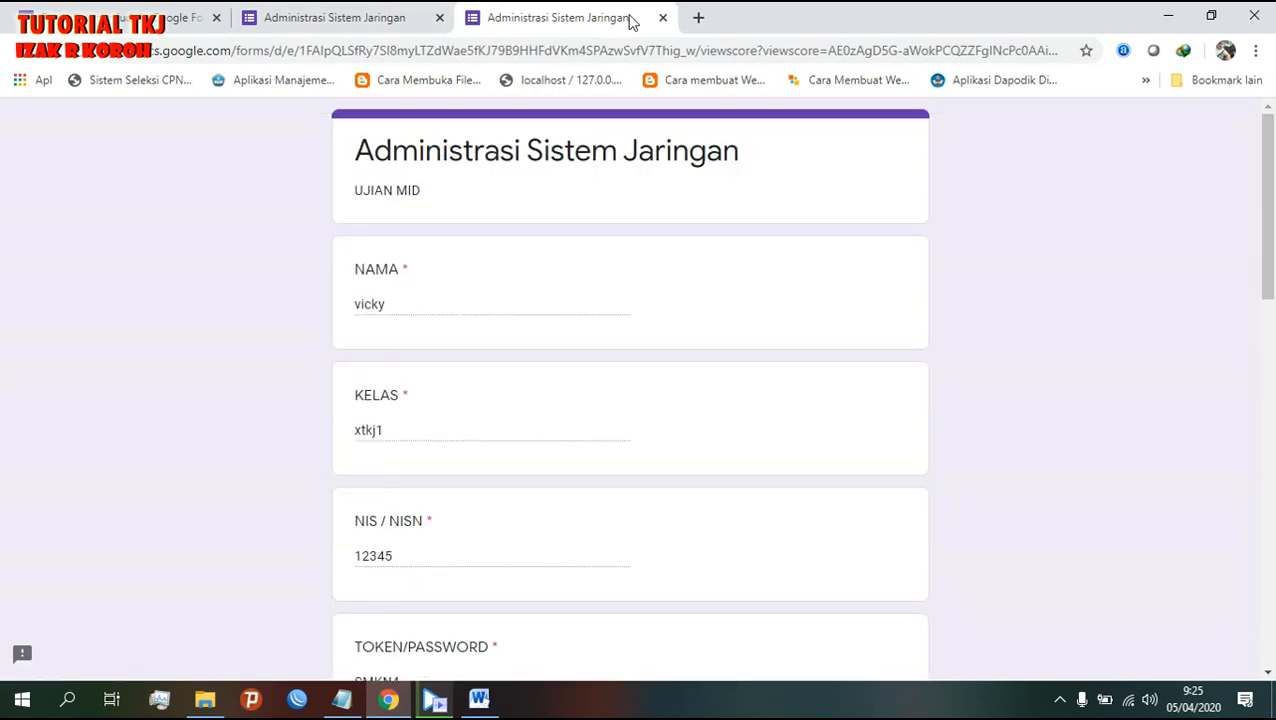
{"action": "left_click", "coordinate": [662, 18]}
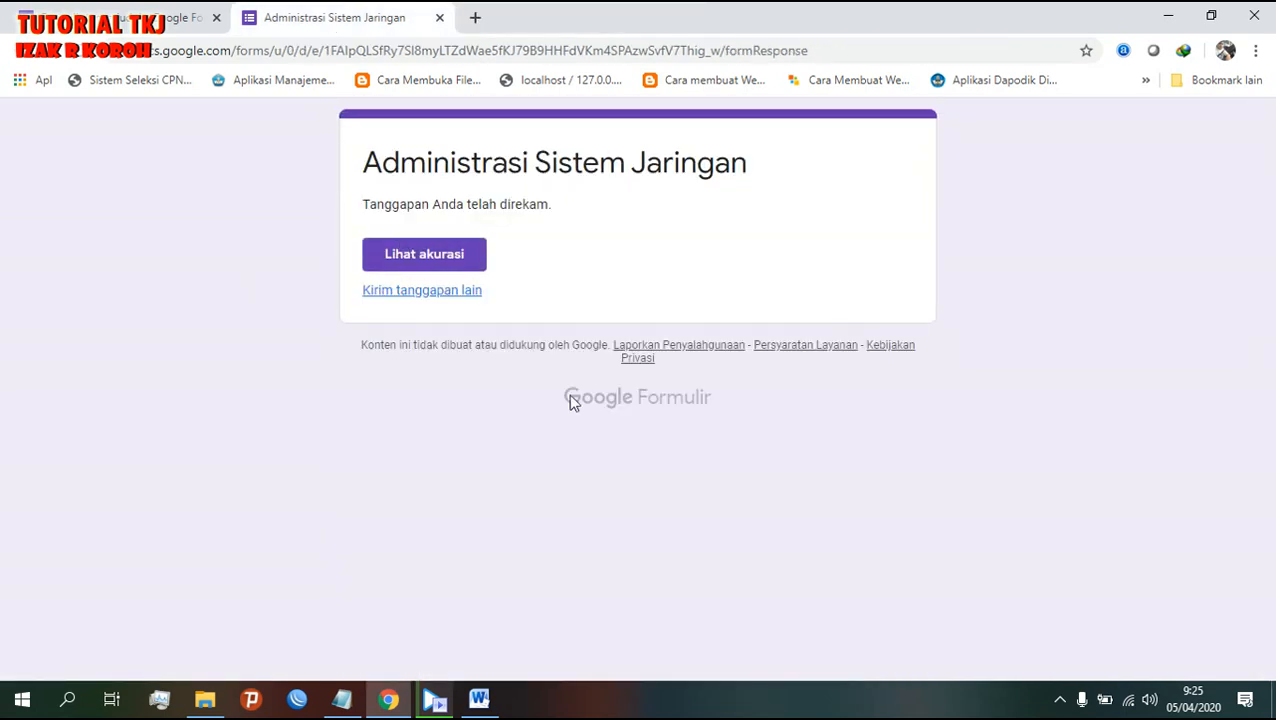
- Show missed questions, correct answers and point values in quiz settings, save, and reload the response page
{"action": "left_click", "coordinate": [93, 7]}
{"action": "left_click", "coordinate": [1039, 131]}
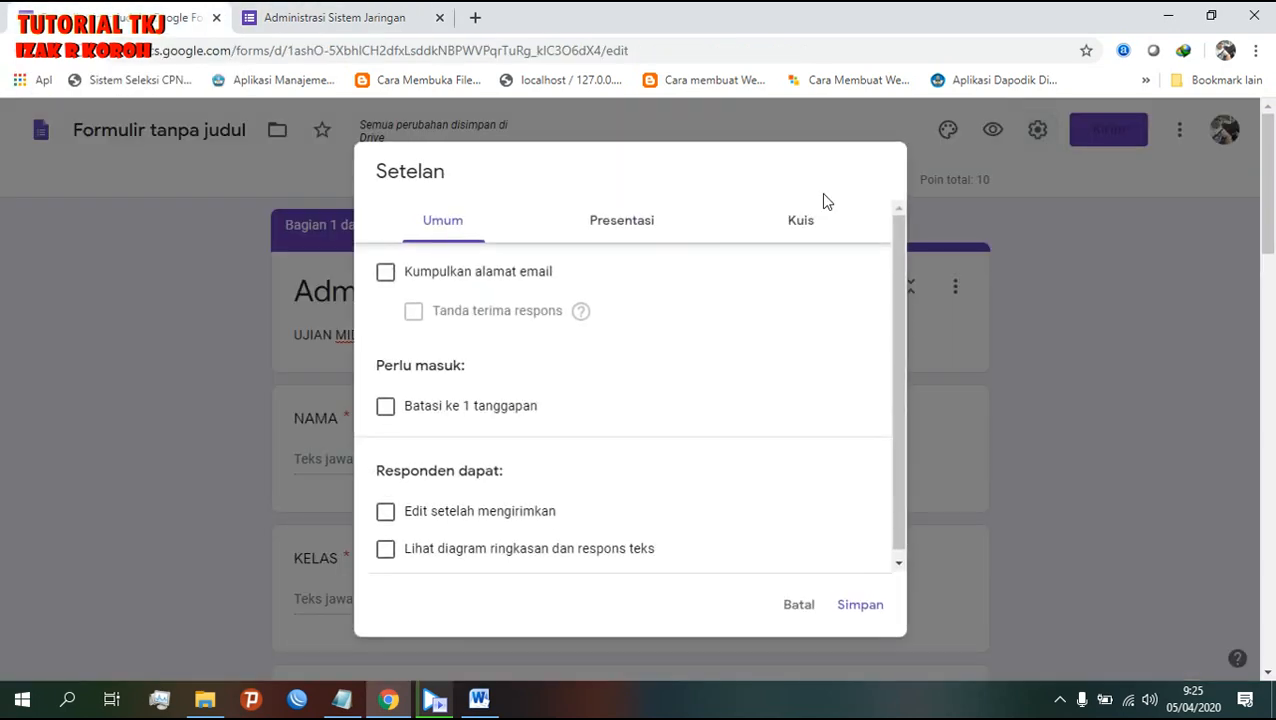
{"action": "left_click", "coordinate": [793, 230]}
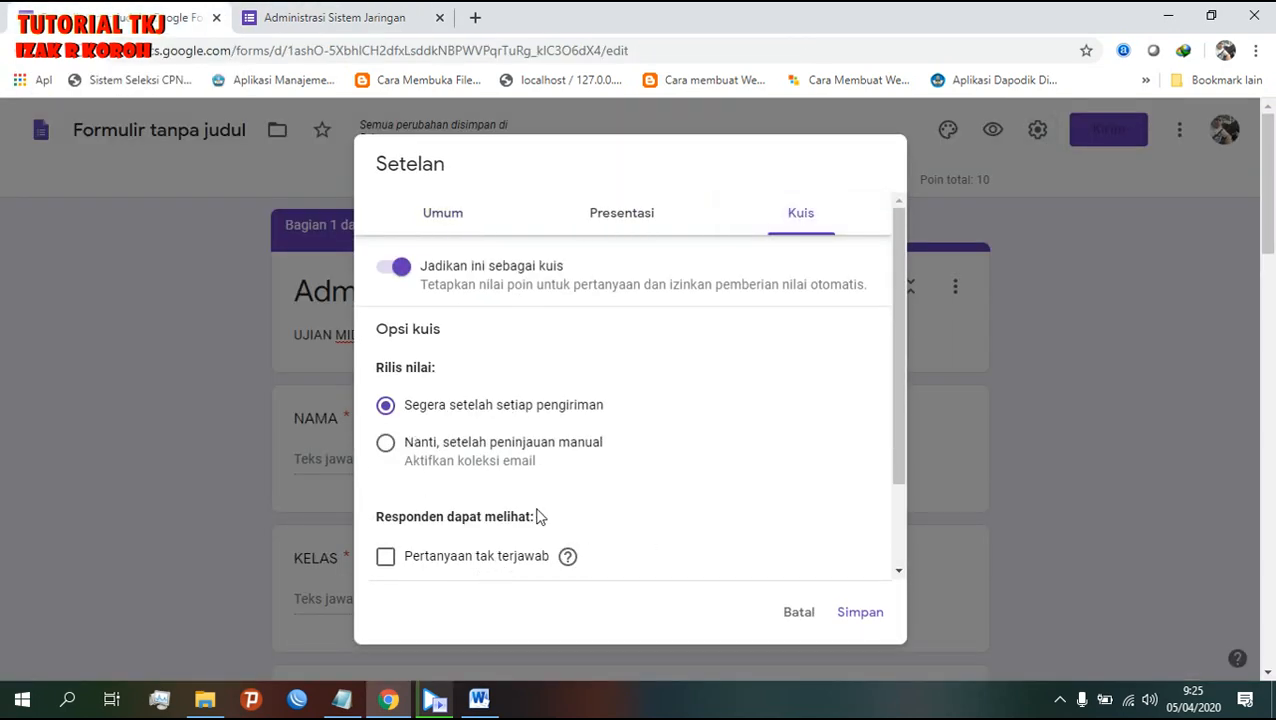
{"action": "scroll", "coordinate": [537, 516], "scroll_direction": "down", "scroll_amount": 2}
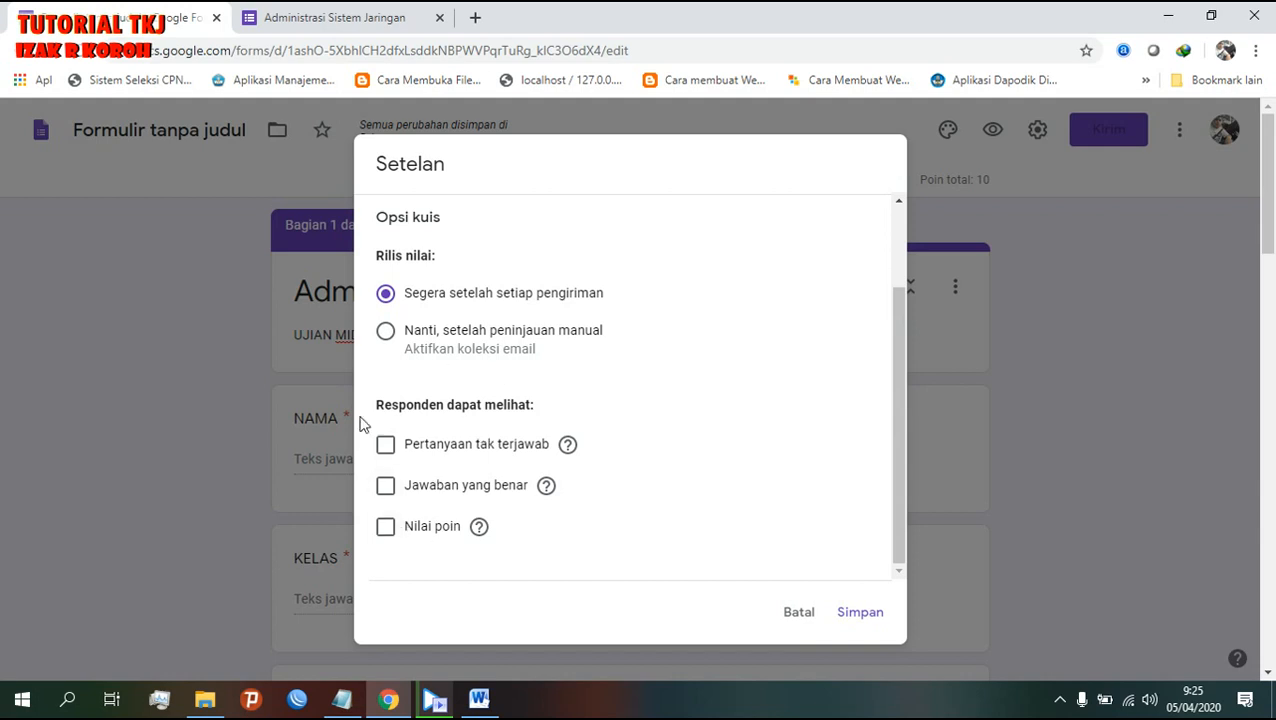
{"action": "left_click", "coordinate": [387, 526]}
{"action": "left_click", "coordinate": [387, 487]}
{"action": "left_click", "coordinate": [386, 446]}
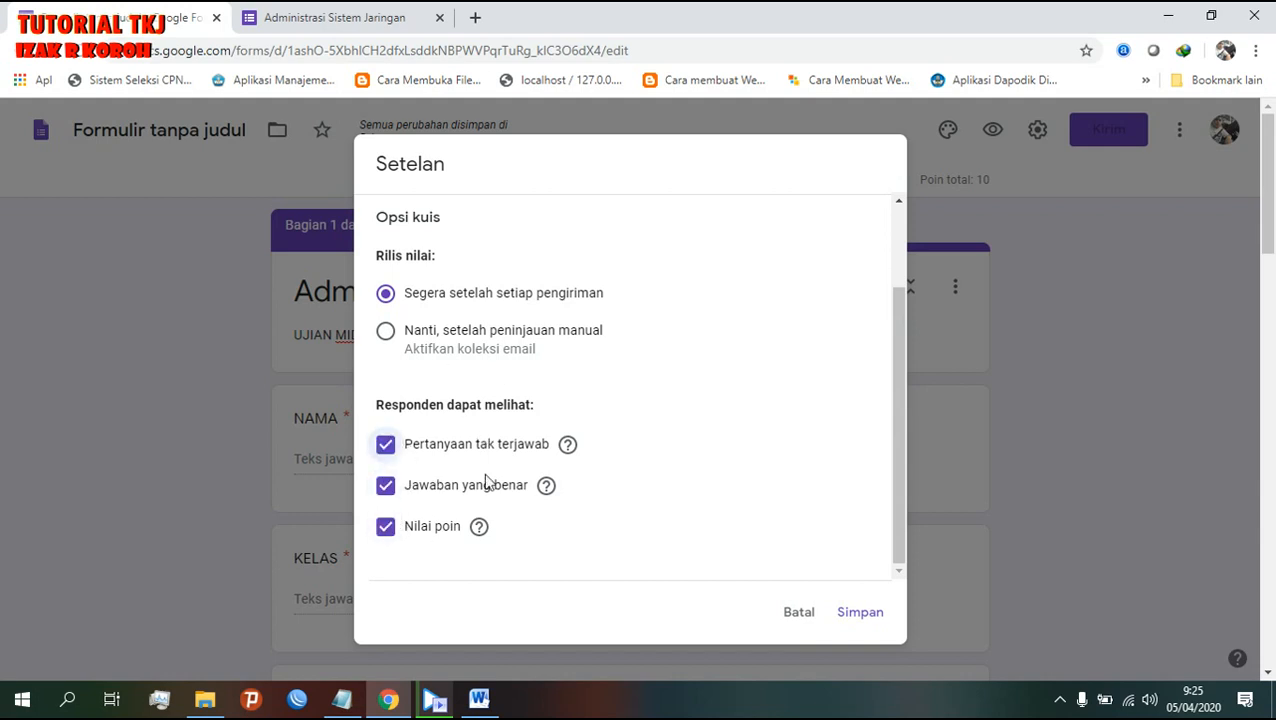
{"action": "left_click", "coordinate": [854, 613]}
{"action": "left_click", "coordinate": [399, 20]}
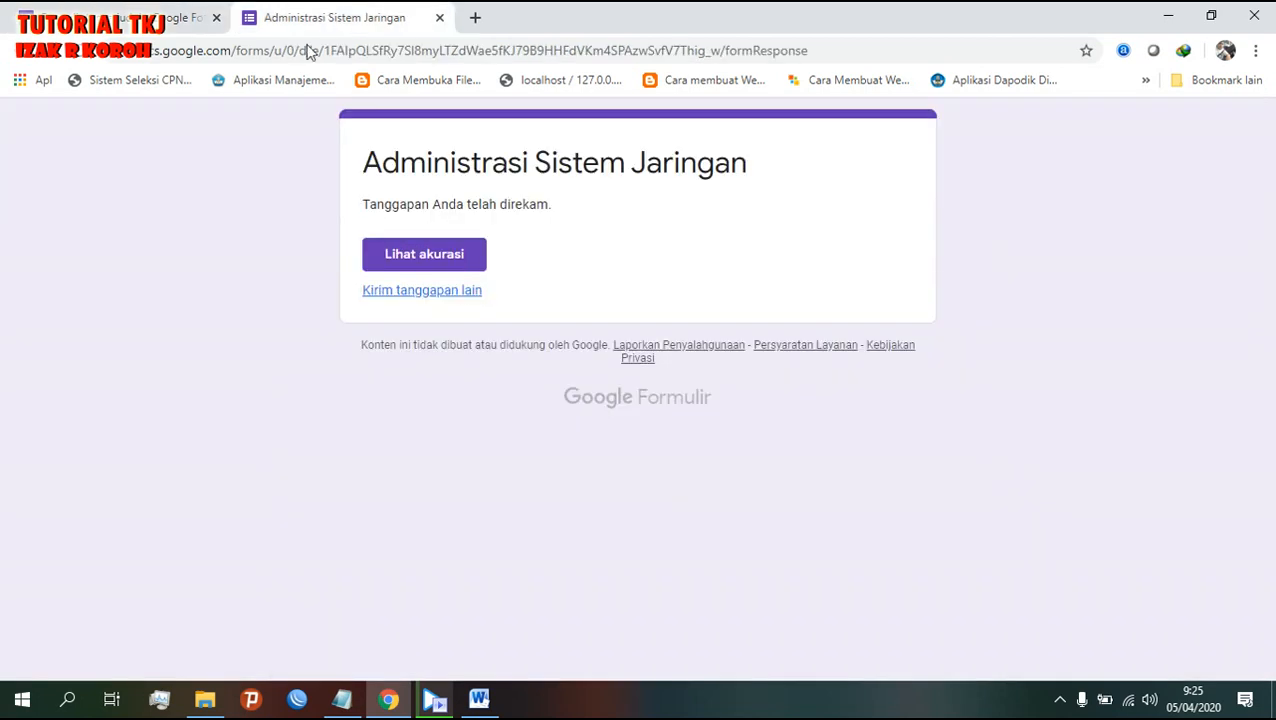
{"action": "left_click", "coordinate": [80, 50]}
- Reload the response page, review the 0/10 score with every answer wrong, then close it
{"action": "left_click", "coordinate": [706, 212]}
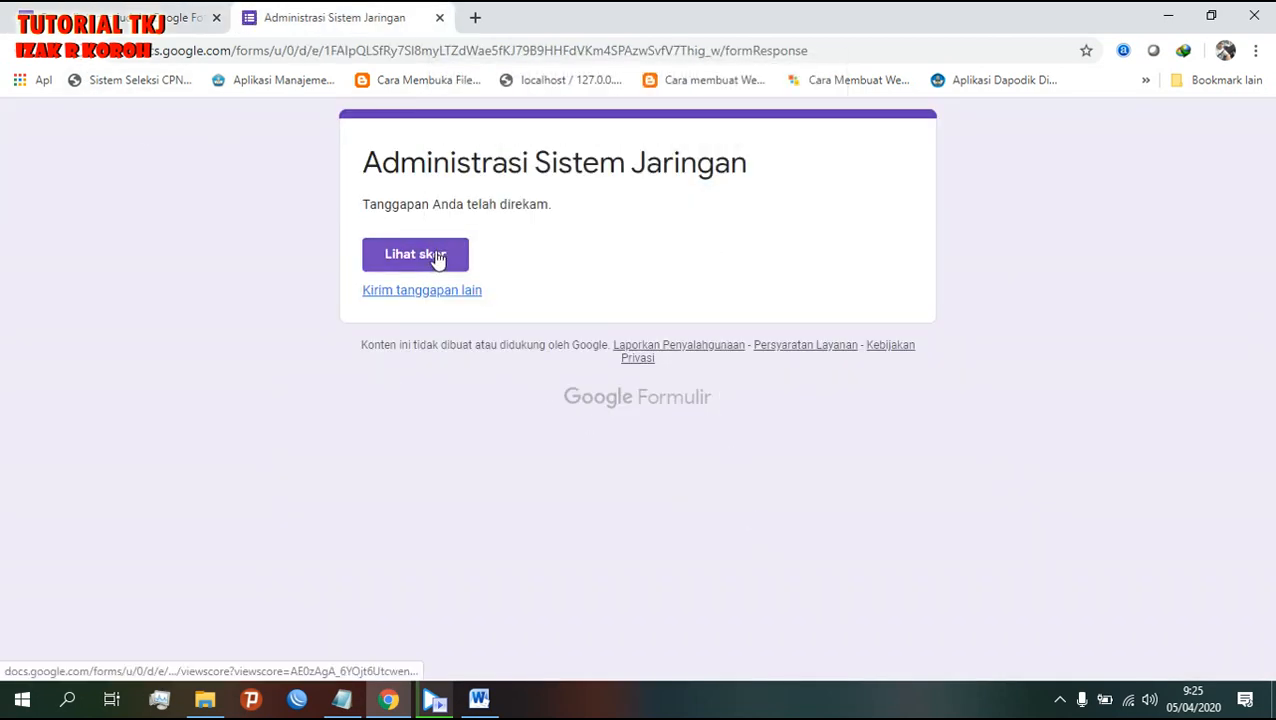
{"action": "left_click", "coordinate": [392, 267]}
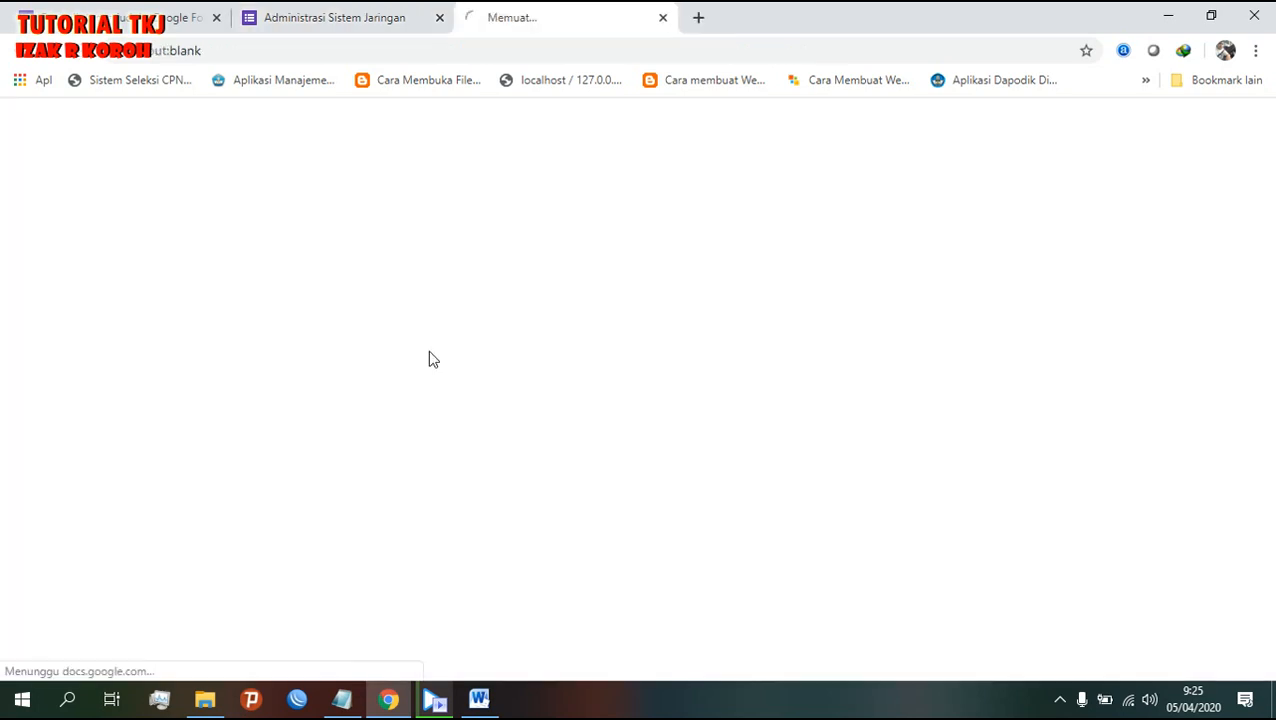
{"action": "scroll", "coordinate": [718, 566], "scroll_direction": "down", "scroll_amount": 2}
{"action": "scroll", "coordinate": [721, 556], "scroll_direction": "up", "scroll_amount": 2}
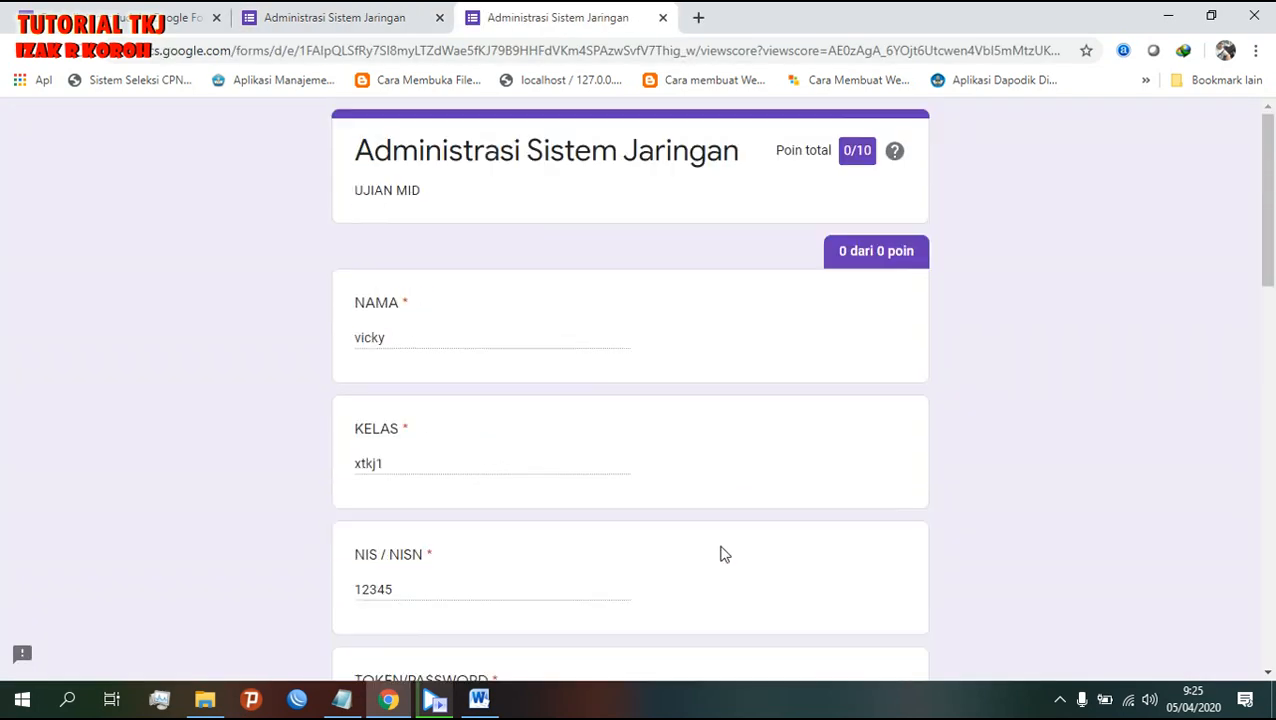
{"action": "scroll", "coordinate": [720, 553], "scroll_direction": "down", "scroll_amount": 6}
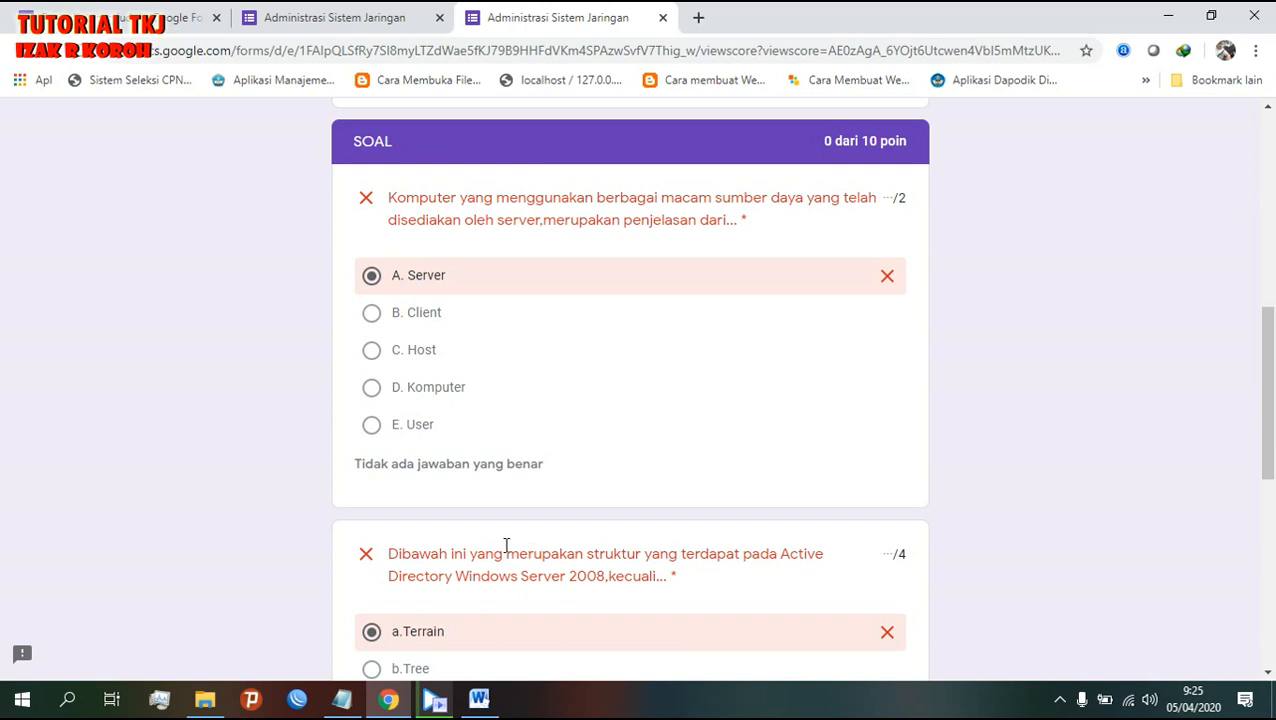
{"action": "scroll", "coordinate": [530, 443], "scroll_direction": "down", "scroll_amount": 2}
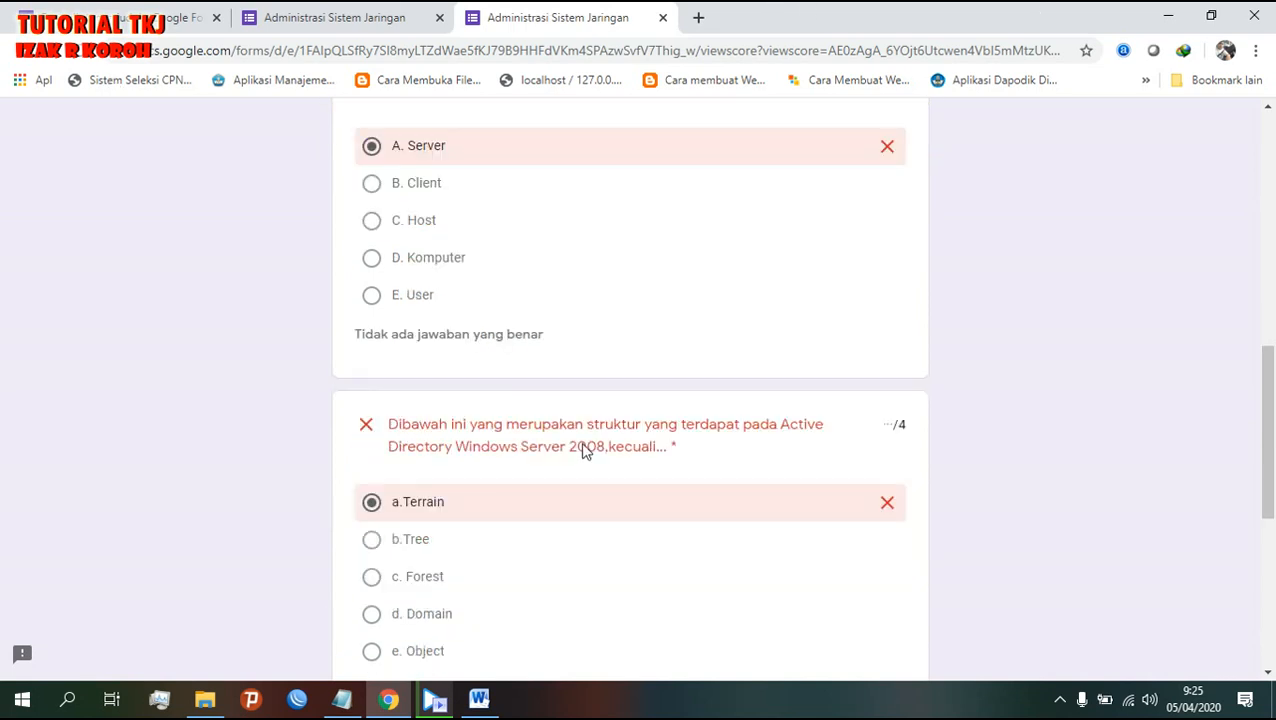
{"action": "scroll", "coordinate": [545, 632], "scroll_direction": "down", "scroll_amount": 4}
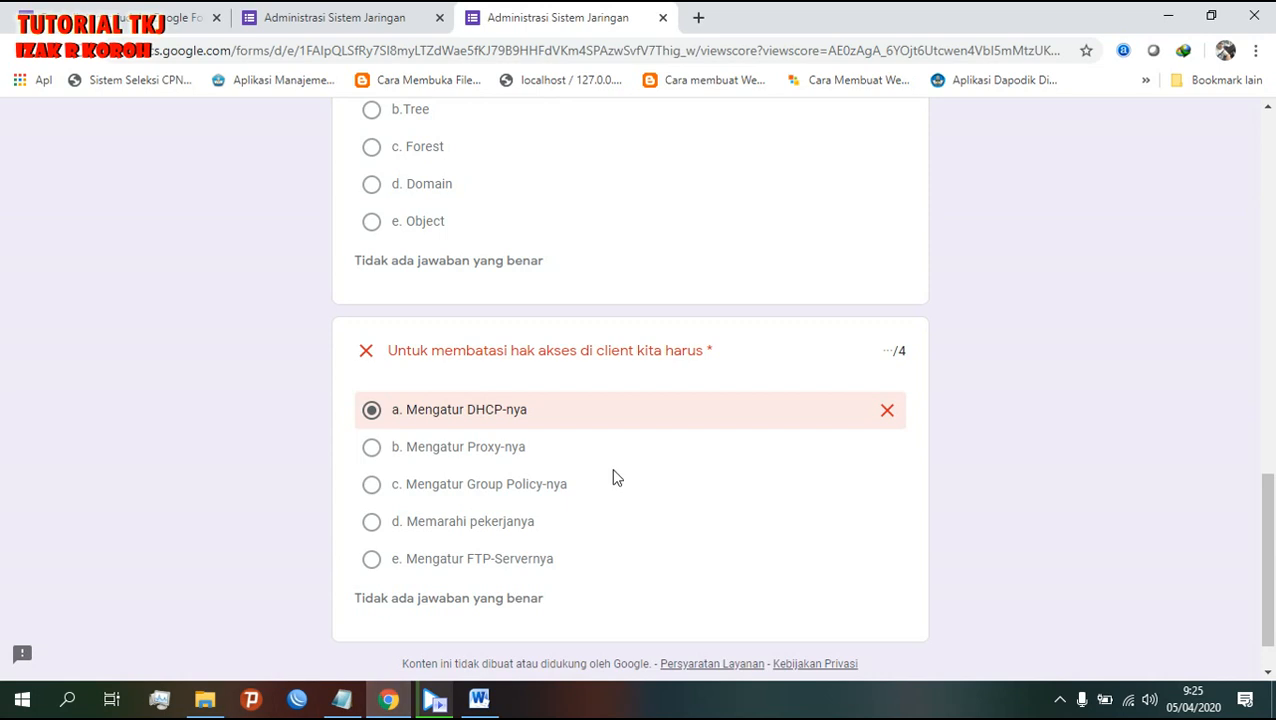
{"action": "scroll", "coordinate": [443, 556], "scroll_direction": "up", "scroll_amount": 8}
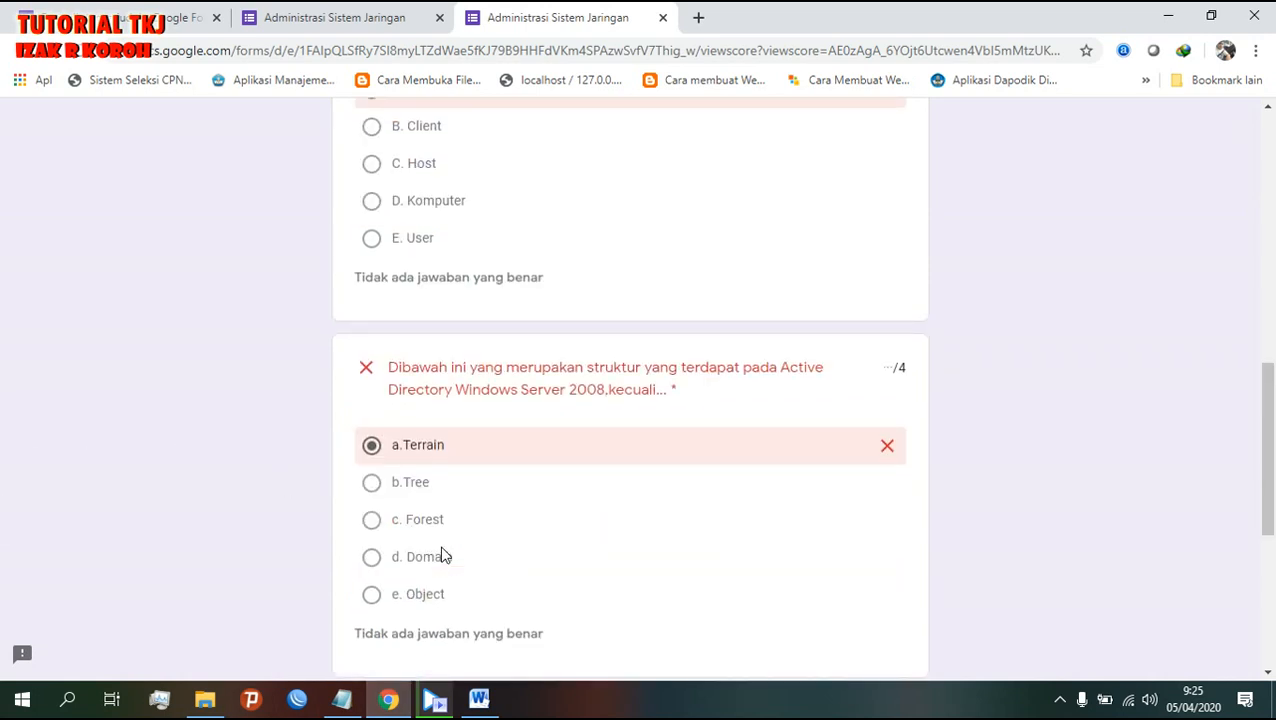
{"action": "scroll", "coordinate": [445, 556], "scroll_direction": "up", "scroll_amount": 3}
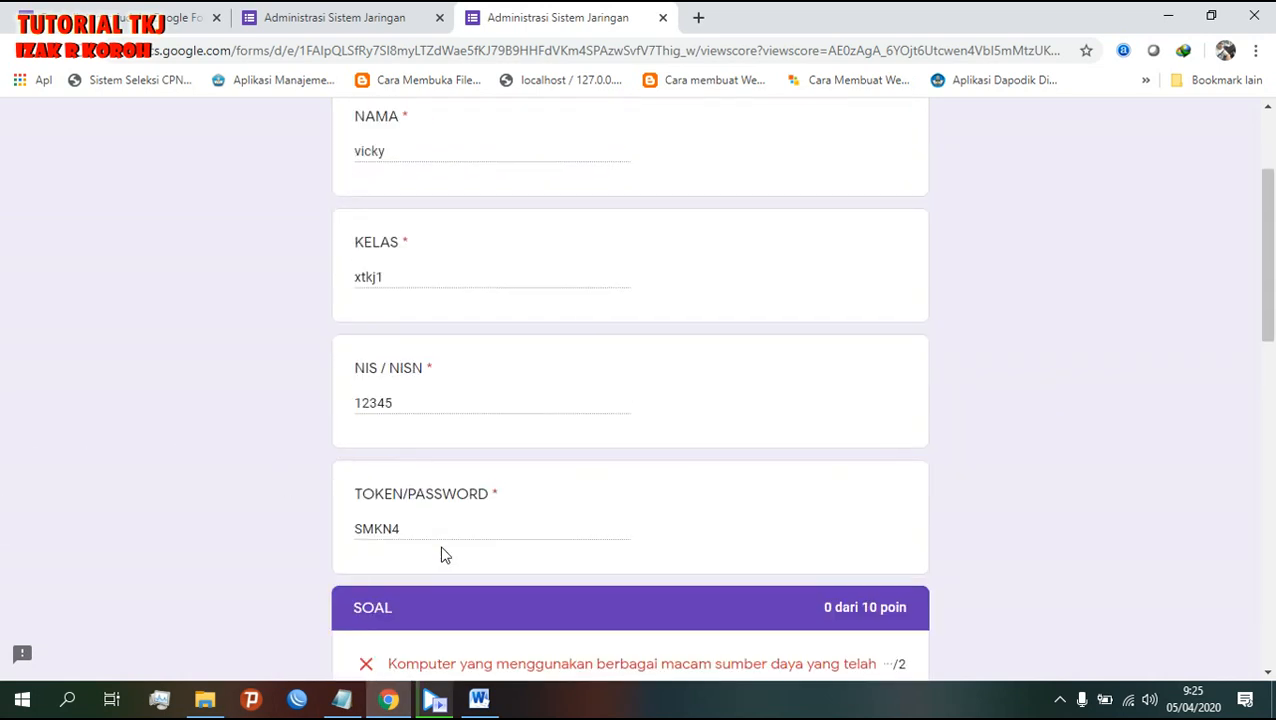
{"action": "scroll", "coordinate": [445, 556], "scroll_direction": "up", "scroll_amount": 2}
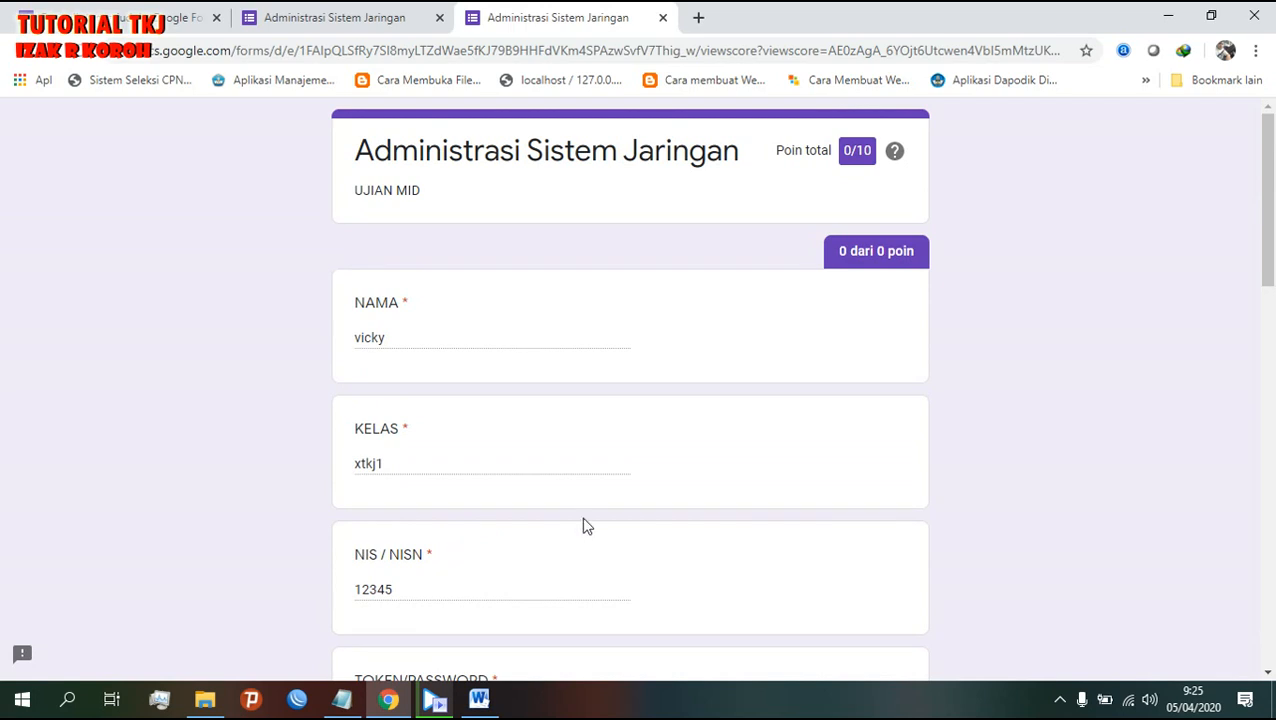
{"action": "left_click", "coordinate": [662, 18]}
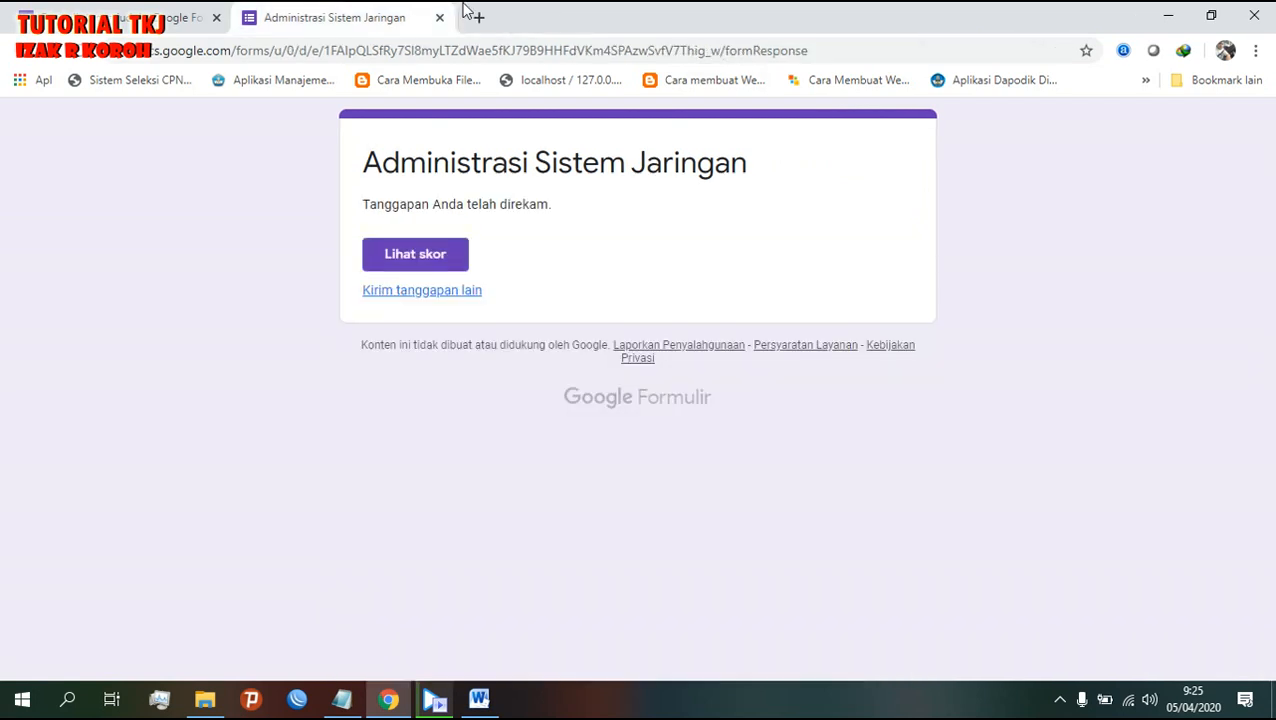
- Close the response tab and highlight TOKEN / PASSWORD and LIMITASI WAKTU PENGERJAAN in the Notepad outline
{"action": "left_click", "coordinate": [439, 17]}
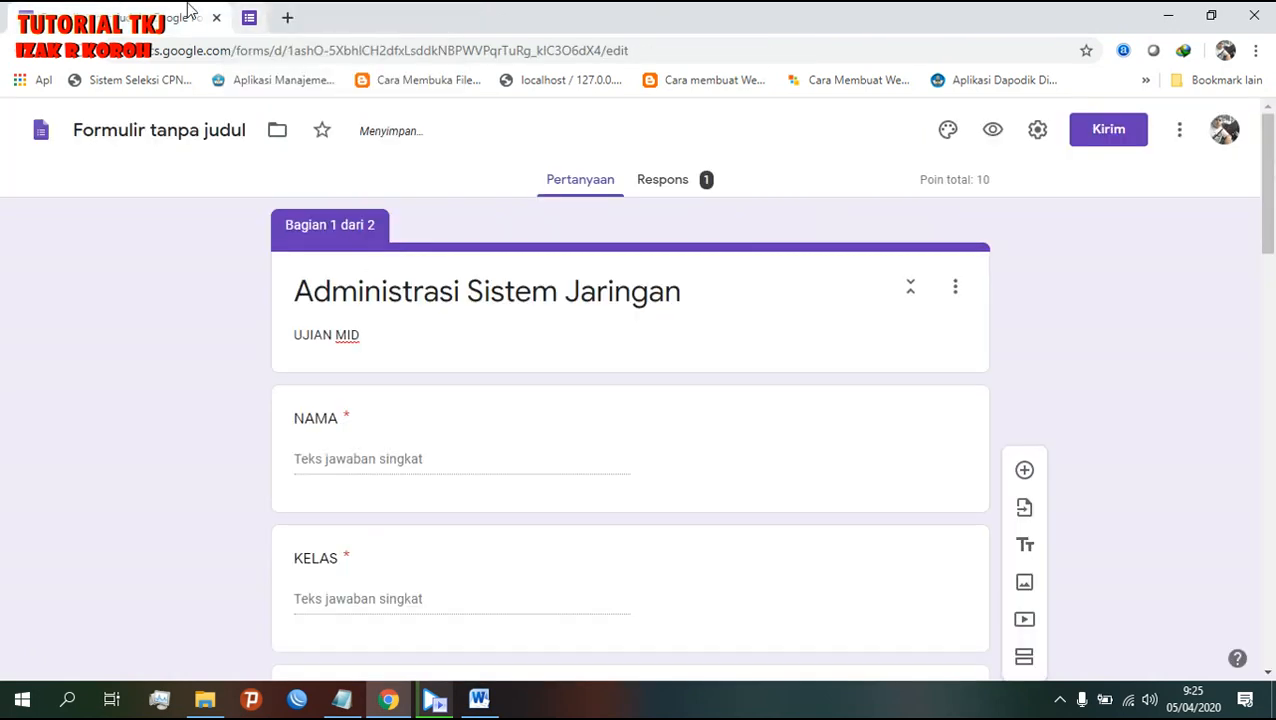
{"action": "scroll", "coordinate": [530, 545], "scroll_direction": "down", "scroll_amount": 5}
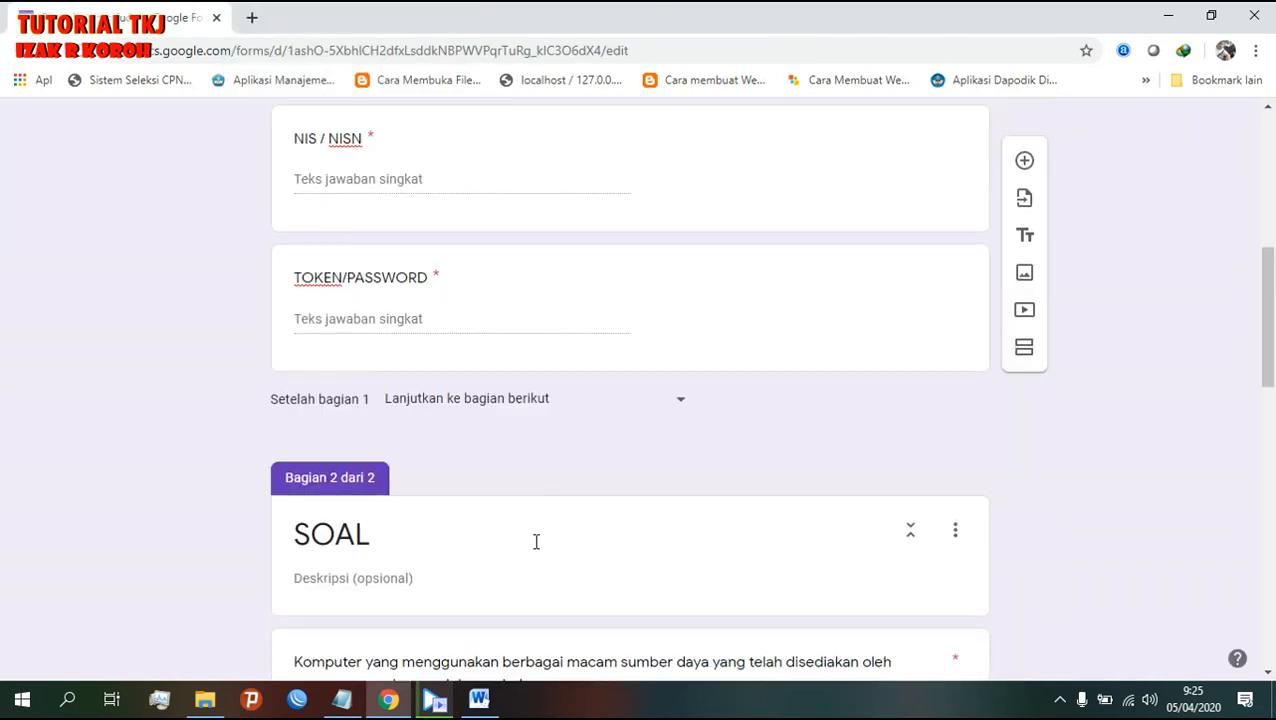
{"action": "left_click", "coordinate": [341, 699]}
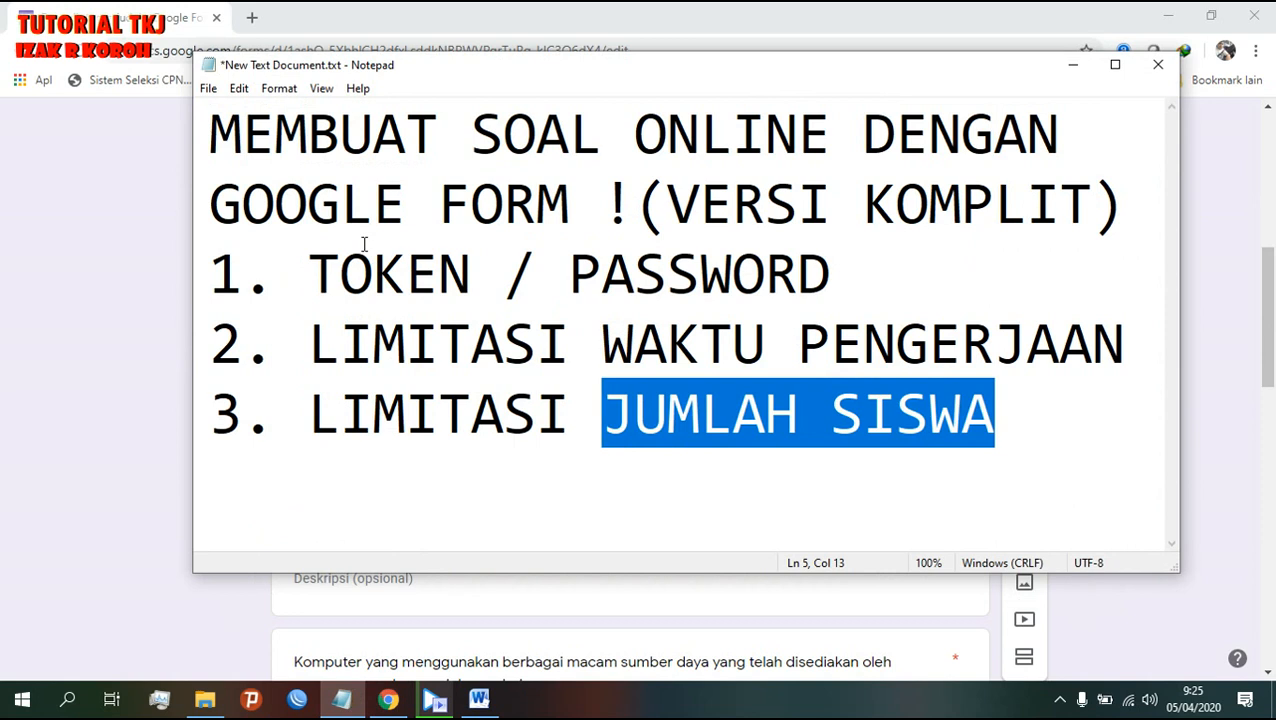
{"action": "left_click_drag", "start_coordinate": [326, 283], "coordinate": [881, 287]}
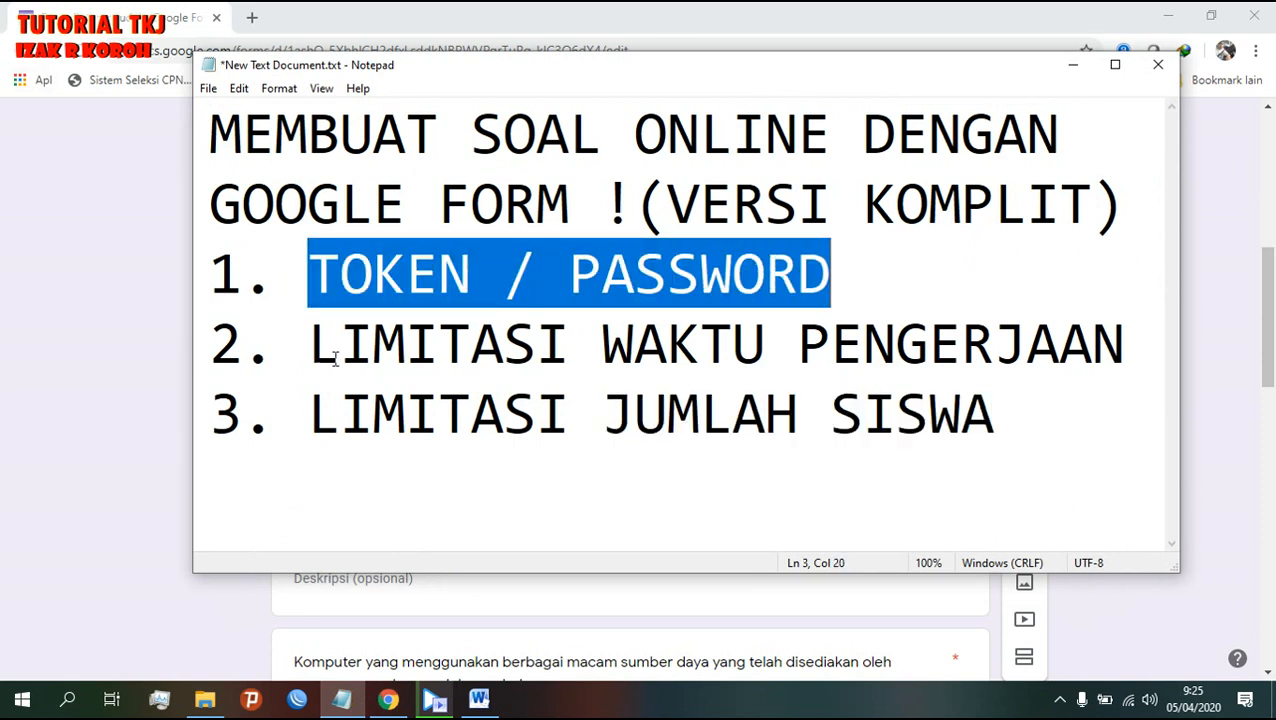
{"action": "left_click_drag", "start_coordinate": [314, 346], "coordinate": [1126, 342]}
- Scroll through the quiz in the form editor, glance at the Notepad outline, and return to the title
{"action": "left_click", "coordinate": [58, 6]}
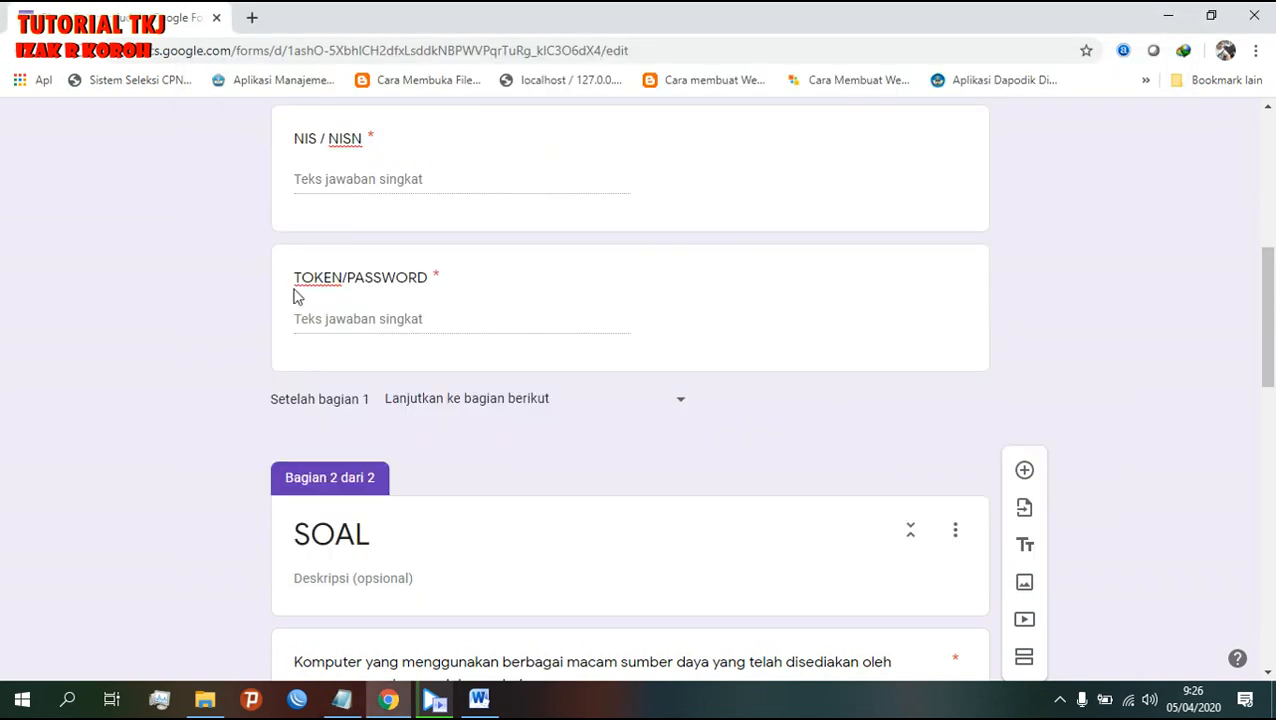
{"action": "scroll", "coordinate": [512, 570], "scroll_direction": "down", "scroll_amount": 2}
{"action": "scroll", "coordinate": [522, 505], "scroll_direction": "up", "scroll_amount": 7}
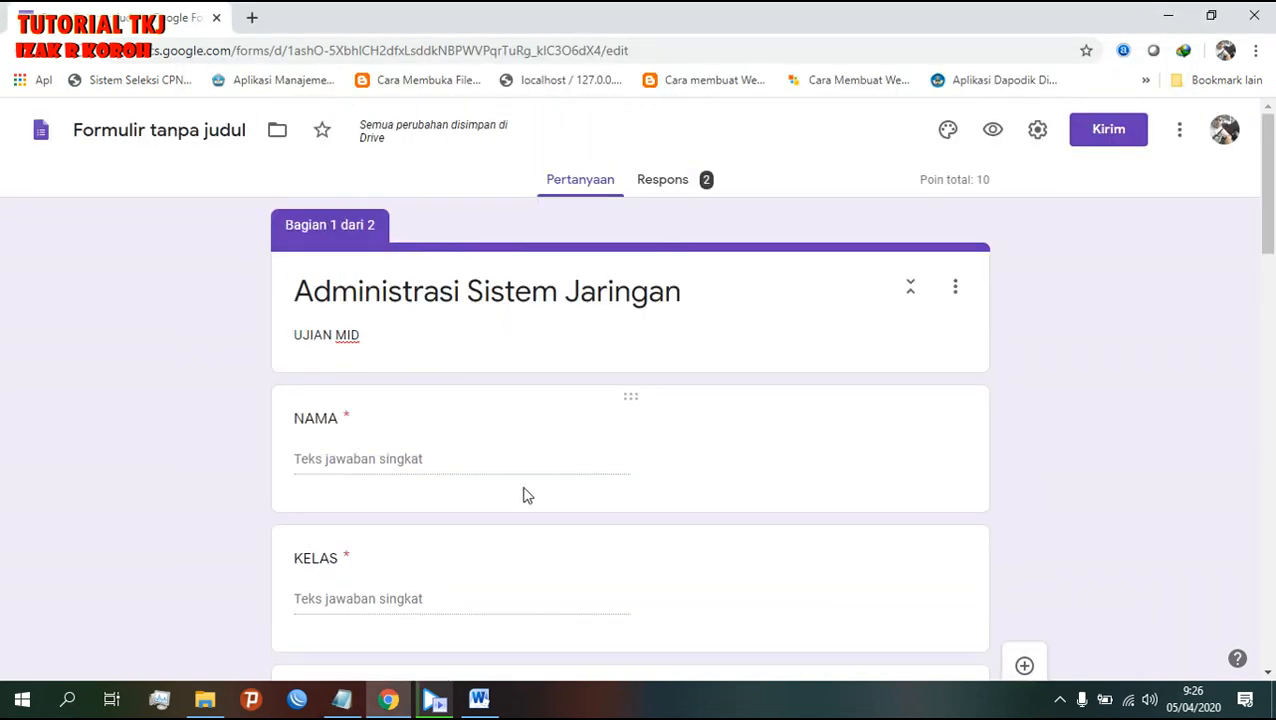
{"action": "scroll", "coordinate": [524, 496], "scroll_direction": "down", "scroll_amount": 4}
{"action": "scroll", "coordinate": [524, 494], "scroll_direction": "down", "scroll_amount": 5}
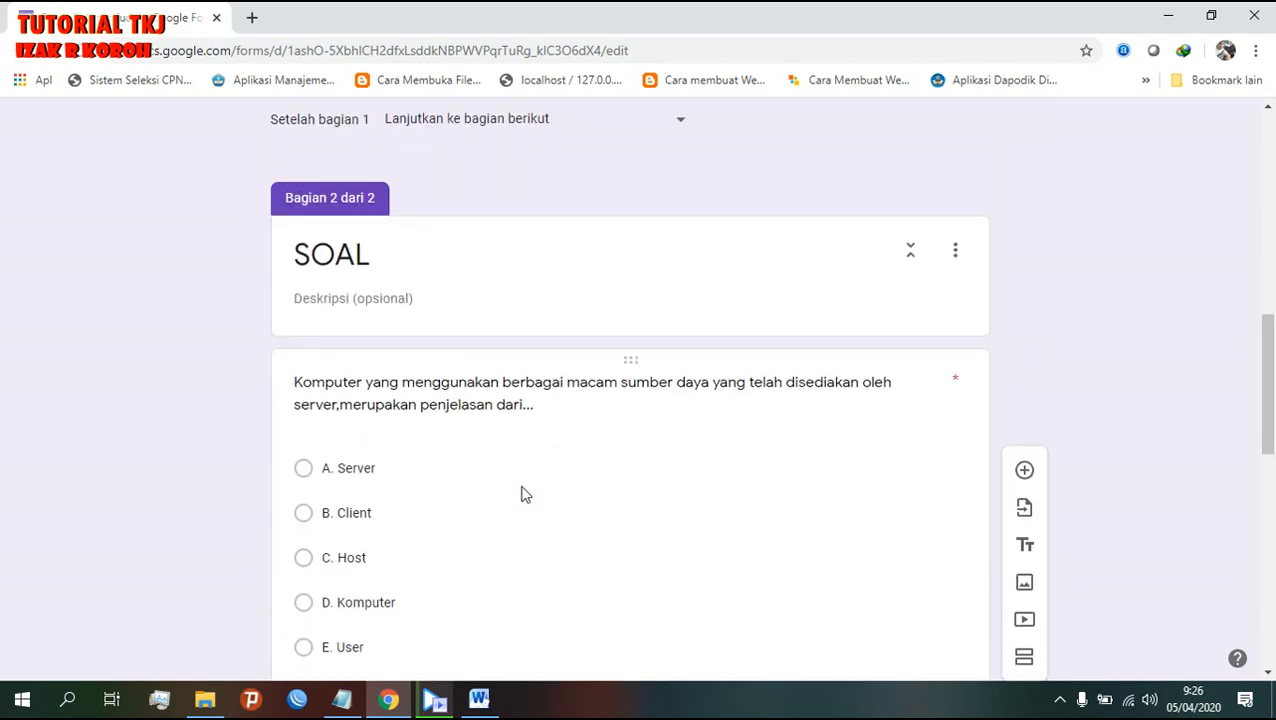
{"action": "scroll", "coordinate": [524, 493], "scroll_direction": "down", "scroll_amount": 2}
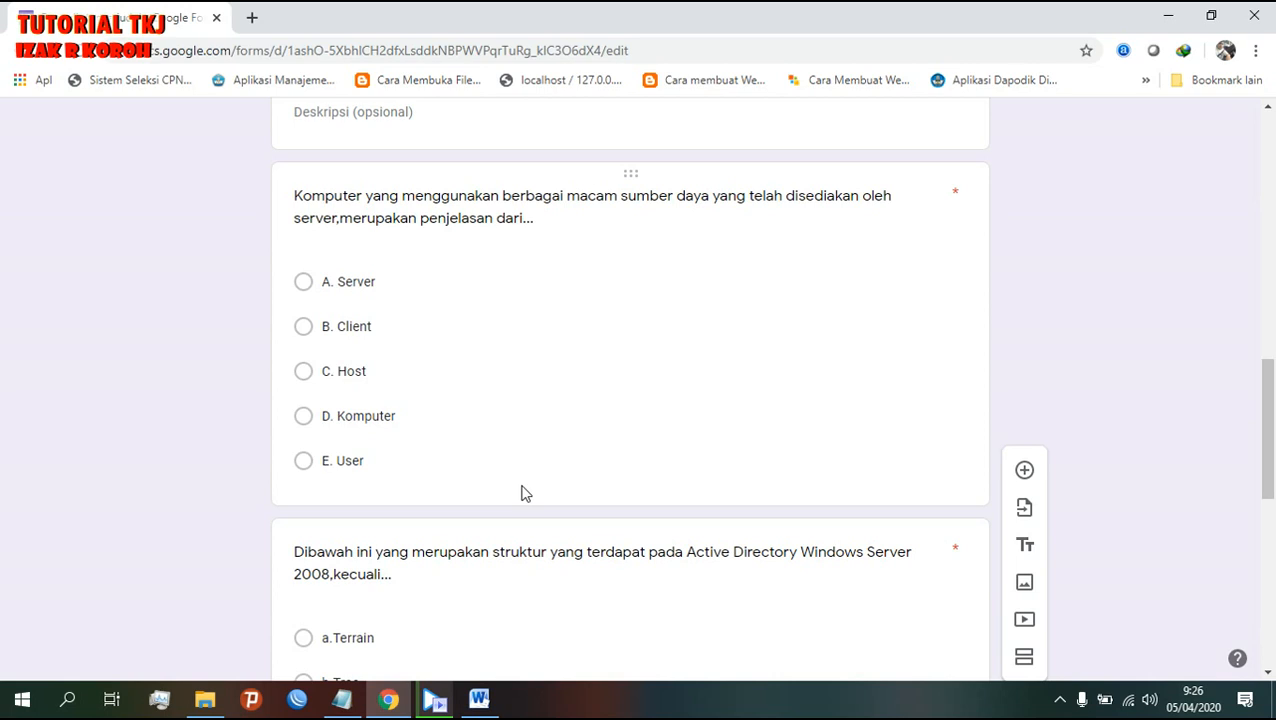
{"action": "scroll", "coordinate": [515, 459], "scroll_direction": "up", "scroll_amount": 10}
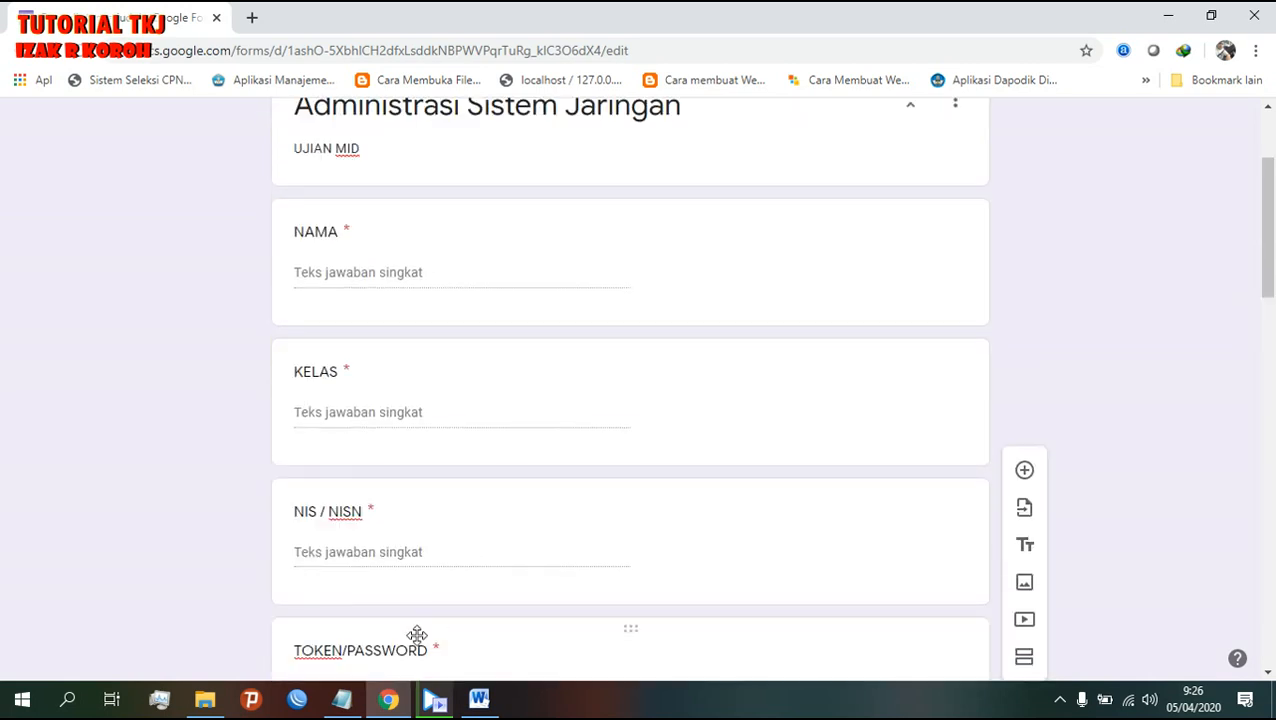
{"action": "left_click", "coordinate": [342, 700]}
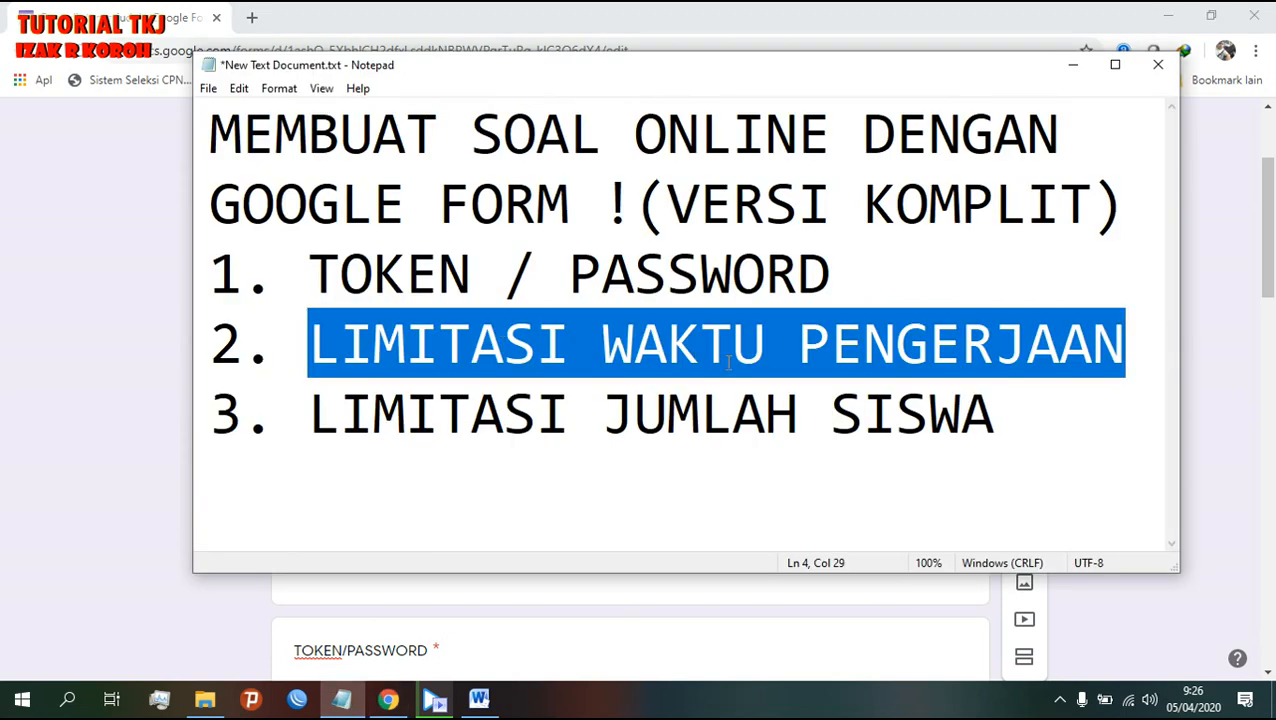
{"action": "left_click", "coordinate": [24, 450]}
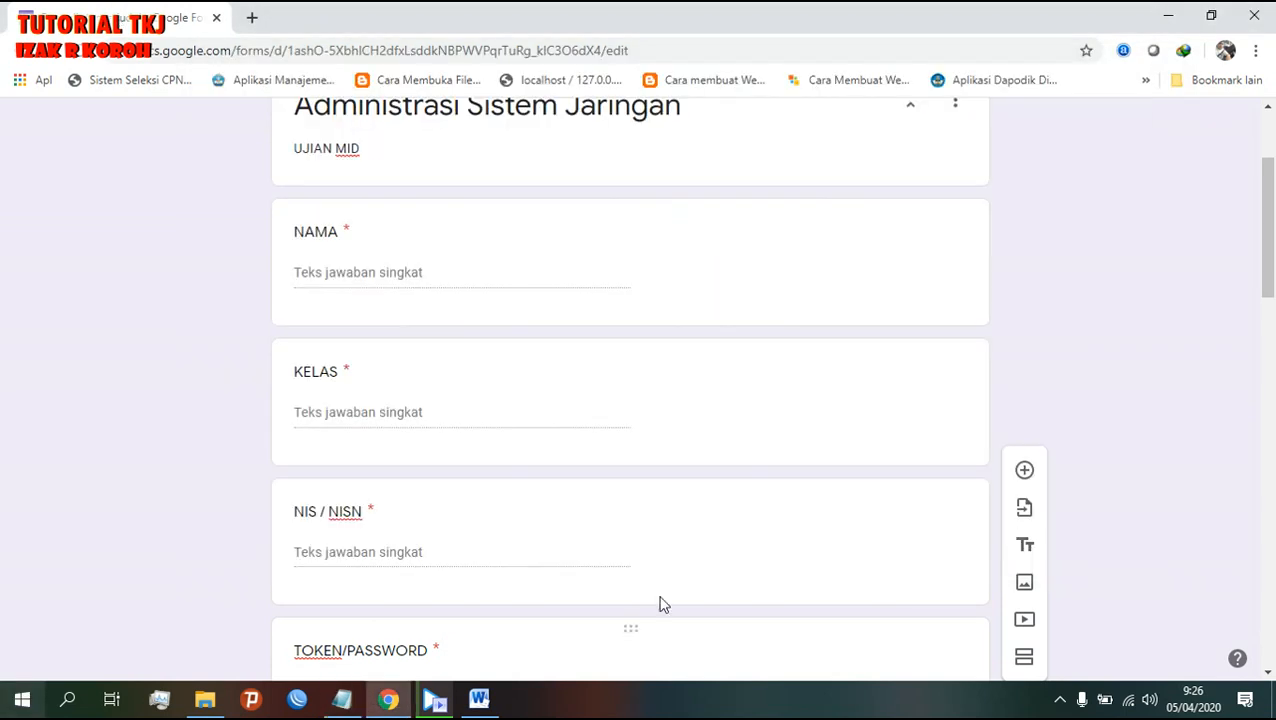
{"action": "scroll", "coordinate": [1055, 544], "scroll_direction": "up", "scroll_amount": 2}
{"action": "scroll", "coordinate": [1055, 544], "scroll_direction": "up", "scroll_amount": 1}
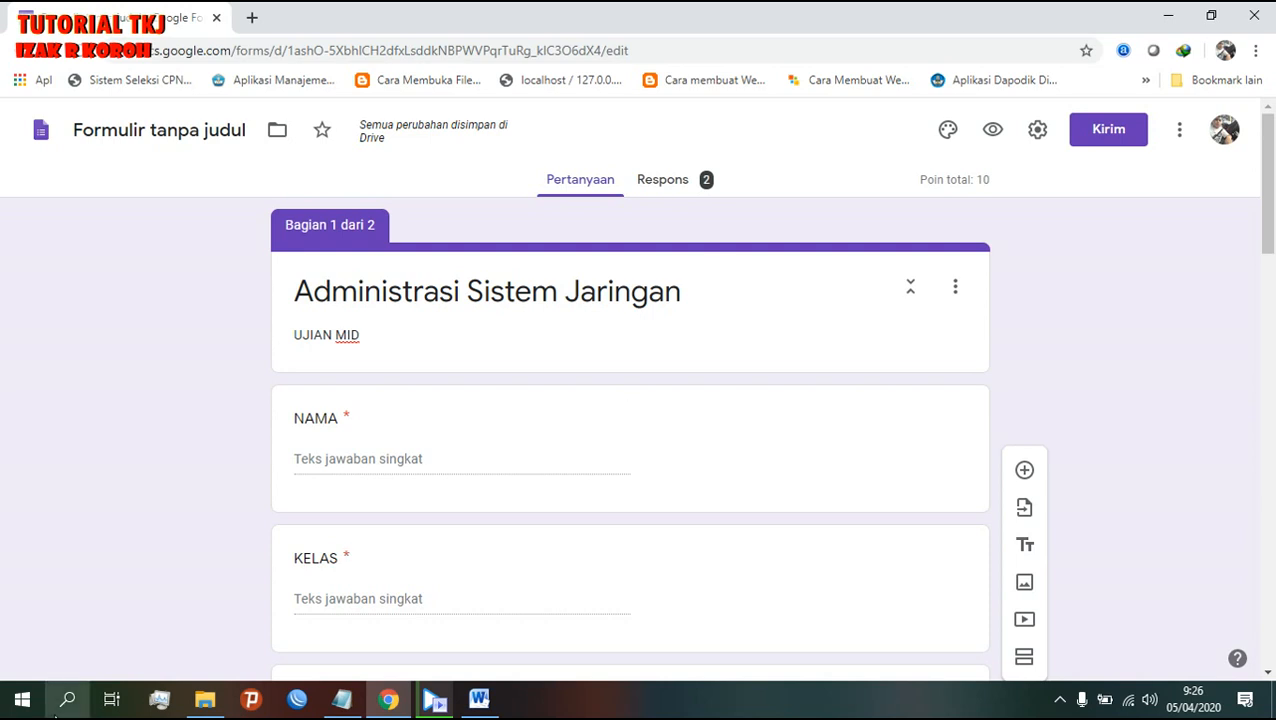
- Launch Command Prompt by running cmd, then maximize and restore its window
{"action": "left_click", "coordinate": [68, 699]}
{"action": "type", "text": "cmd"}
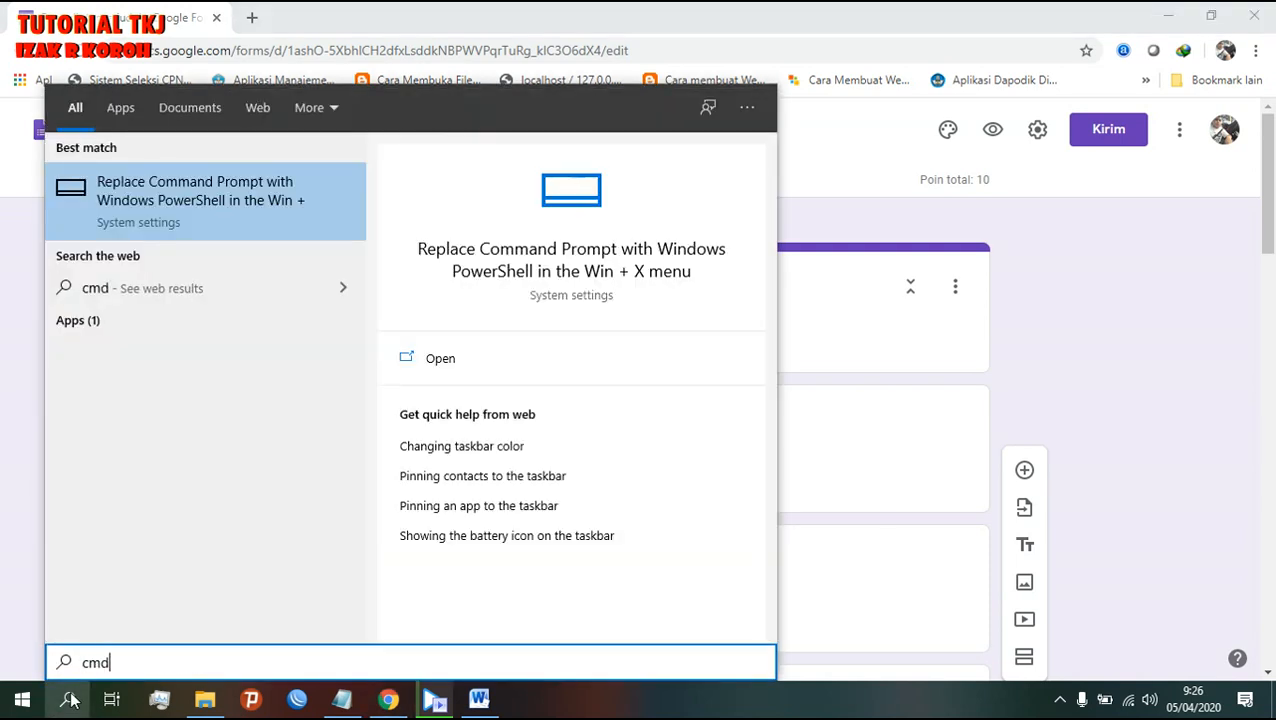
{"action": "left_click_drag", "start_coordinate": [139, 661], "coordinate": [86, 670]}
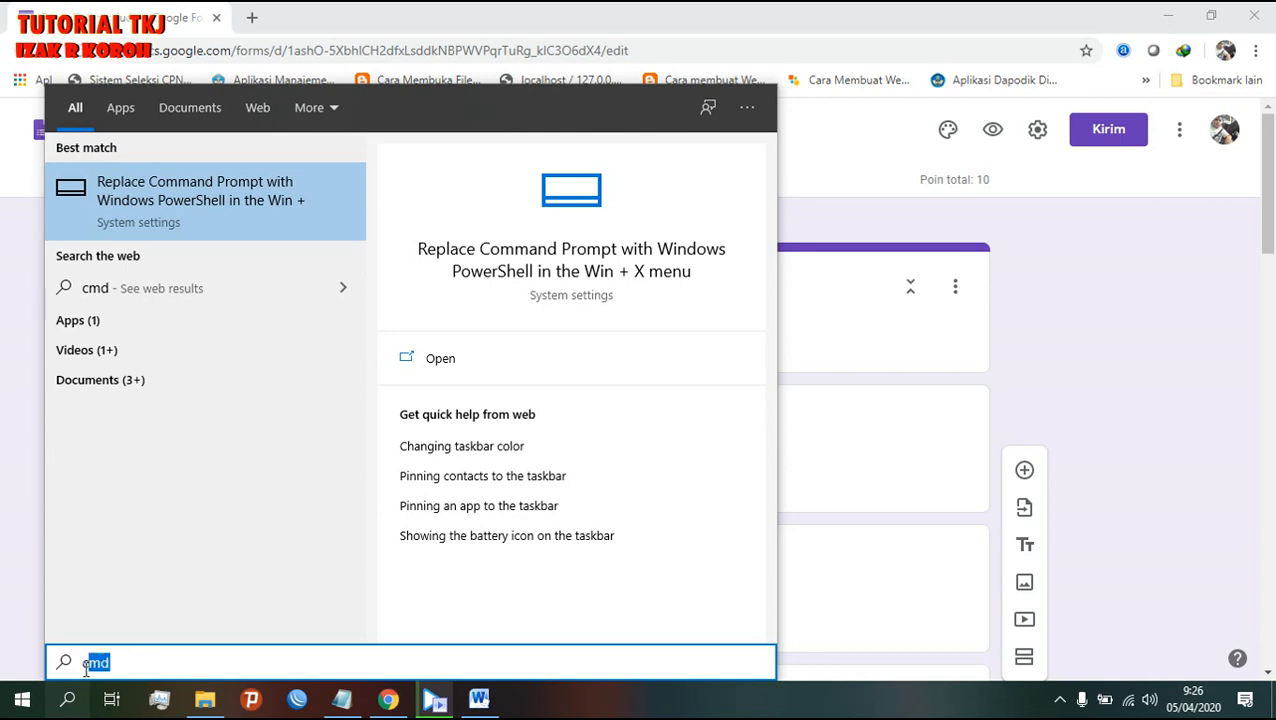
{"action": "key", "text": "BackSpace"}
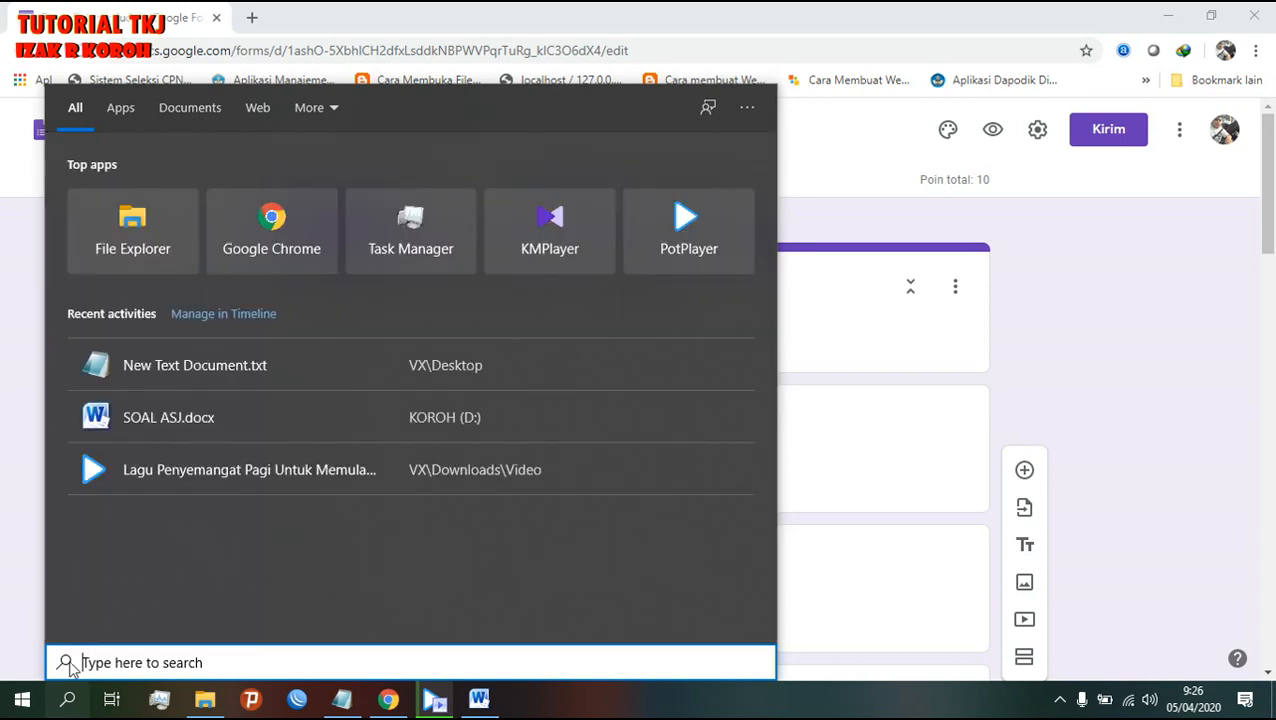
{"action": "key", "text": "super+r"}
{"action": "type", "text": "cmd"}
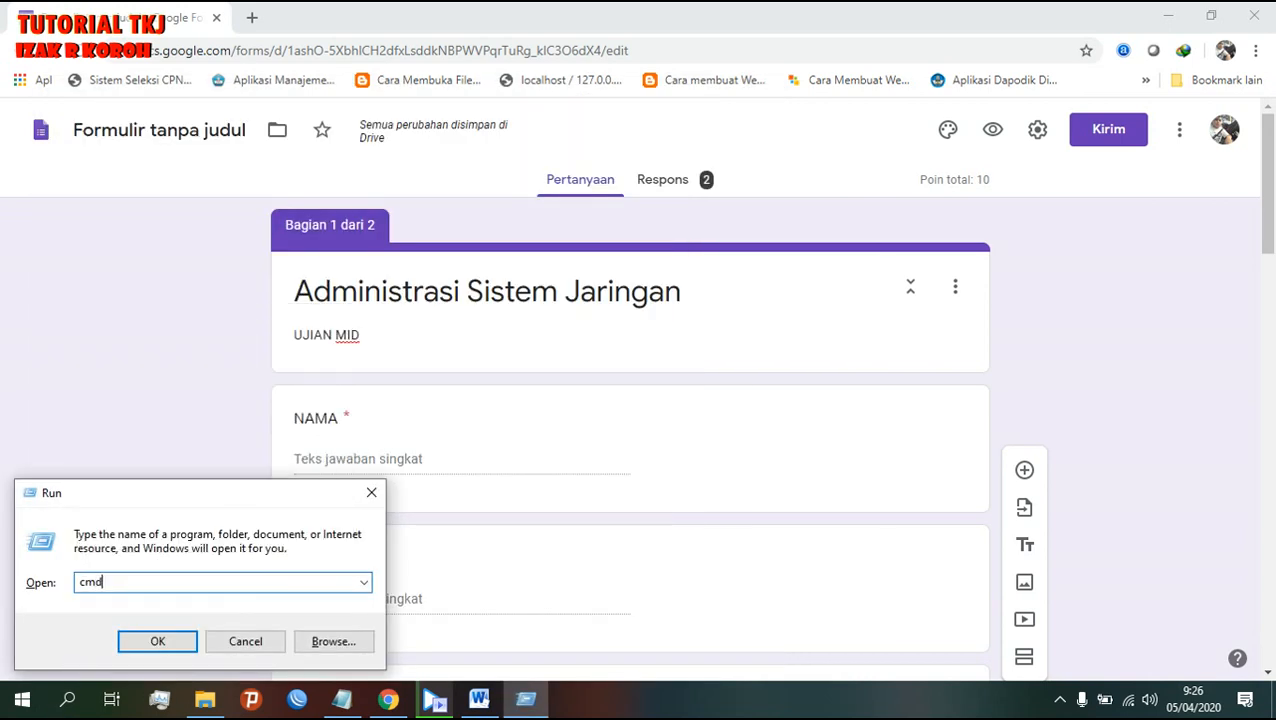
{"action": "key", "text": "Return"}
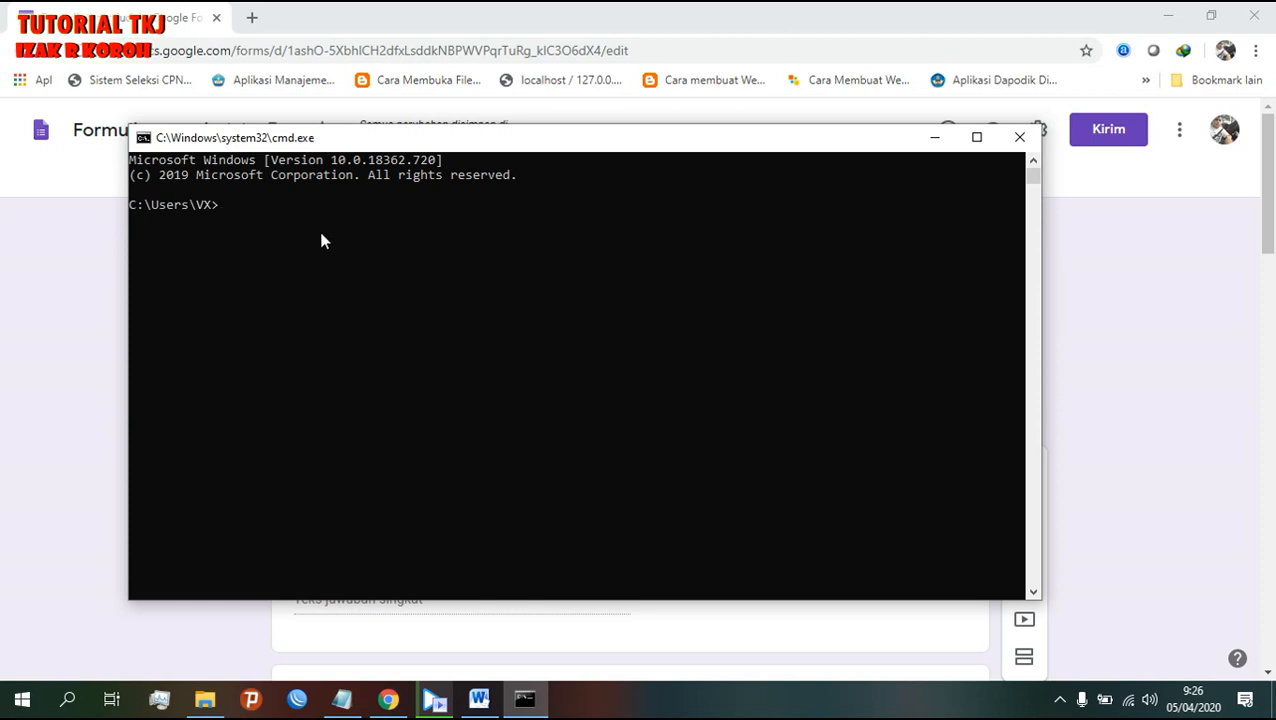
{"action": "left_click", "coordinate": [993, 139]}
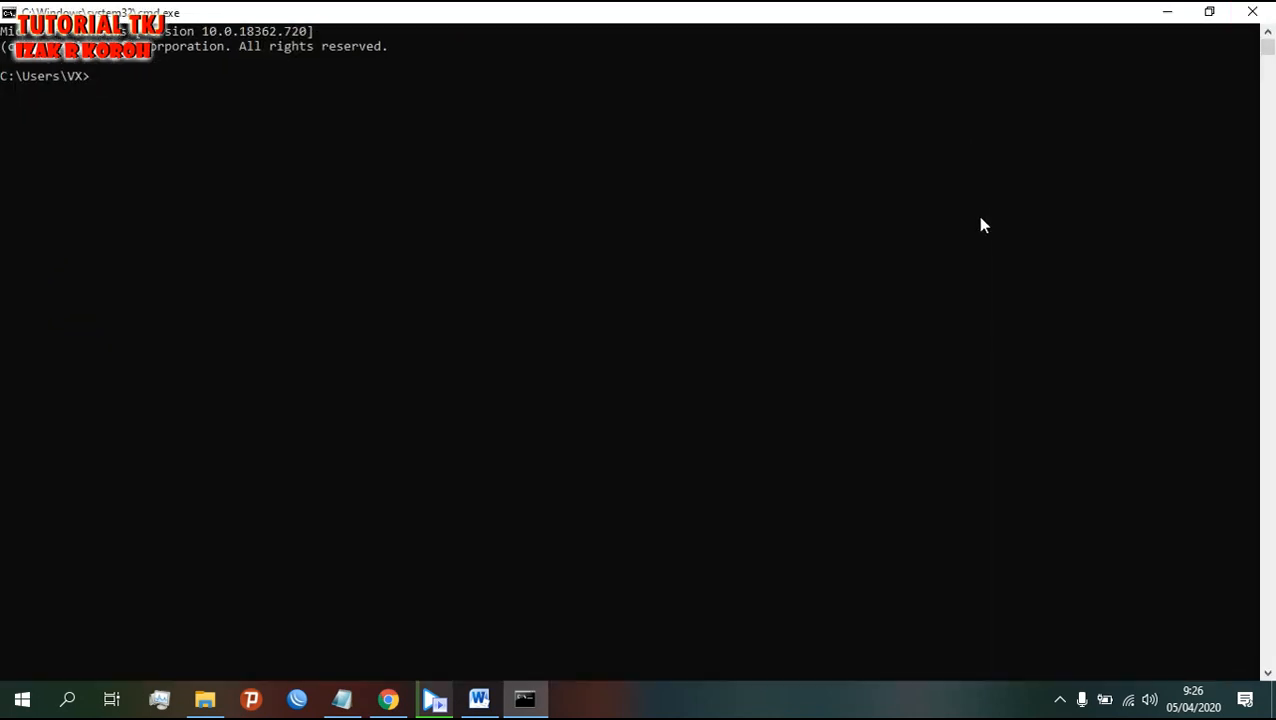
{"action": "left_click", "coordinate": [1209, 12]}
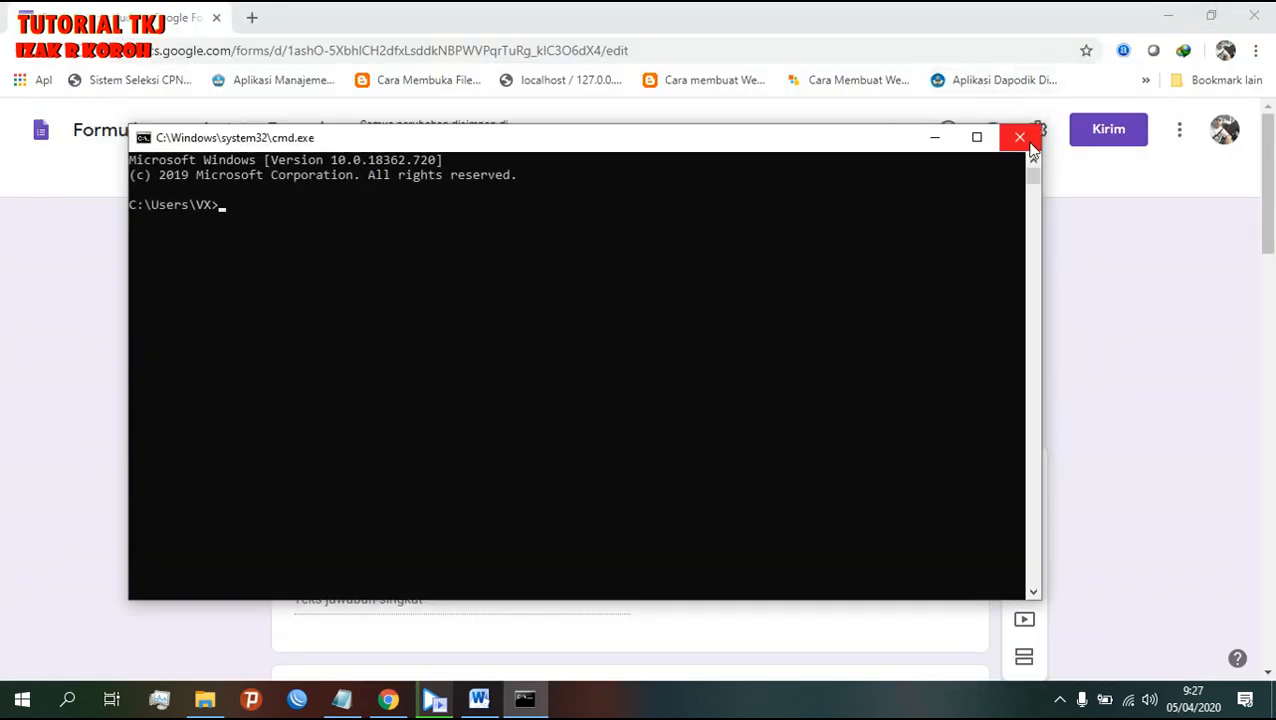
{"action": "left_click", "coordinate": [1030, 146]}
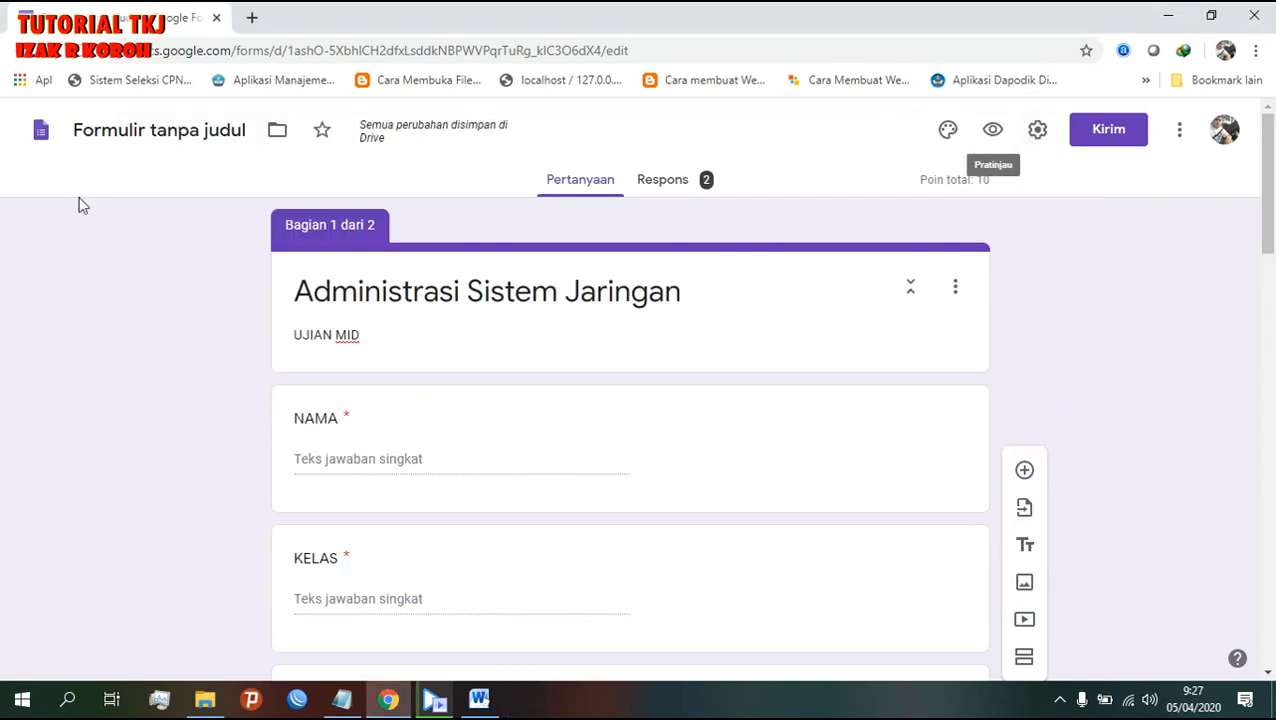
{"action": "scroll", "coordinate": [481, 615], "scroll_direction": "down", "scroll_amount": 5}
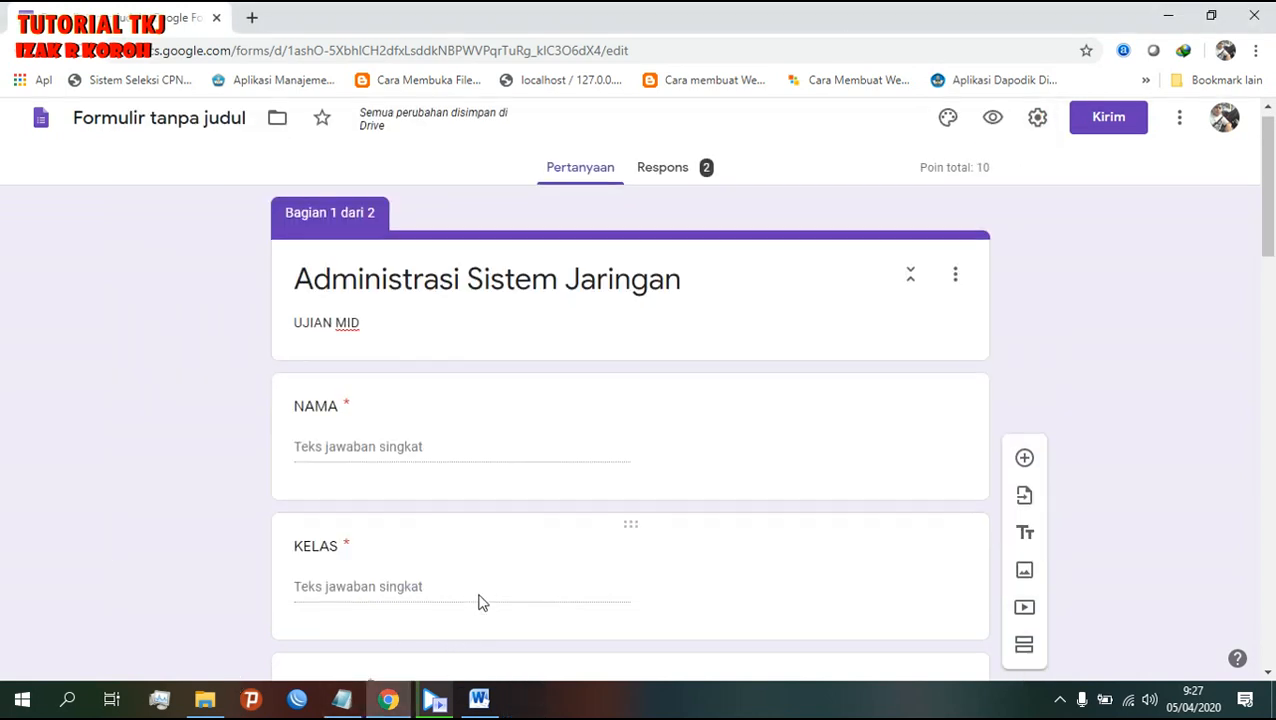
{"action": "scroll", "coordinate": [478, 598], "scroll_direction": "down", "scroll_amount": 5}
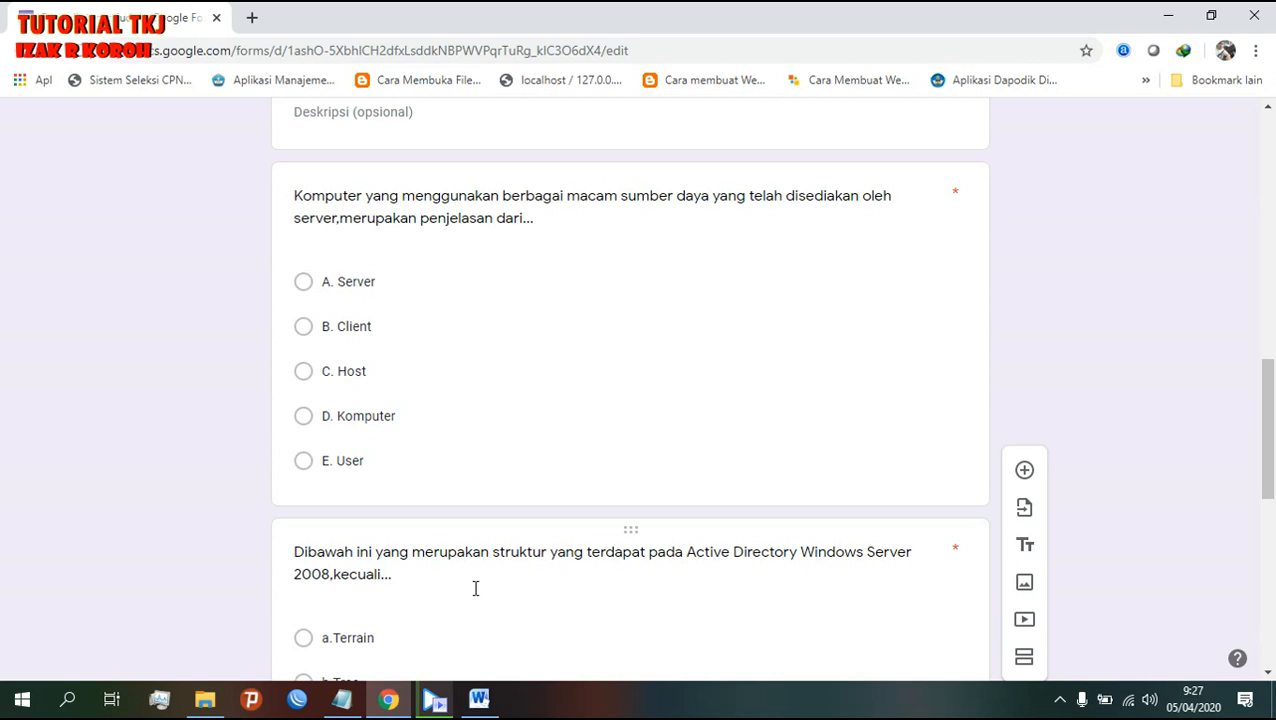
{"action": "scroll", "coordinate": [475, 588], "scroll_direction": "up", "scroll_amount": 8}
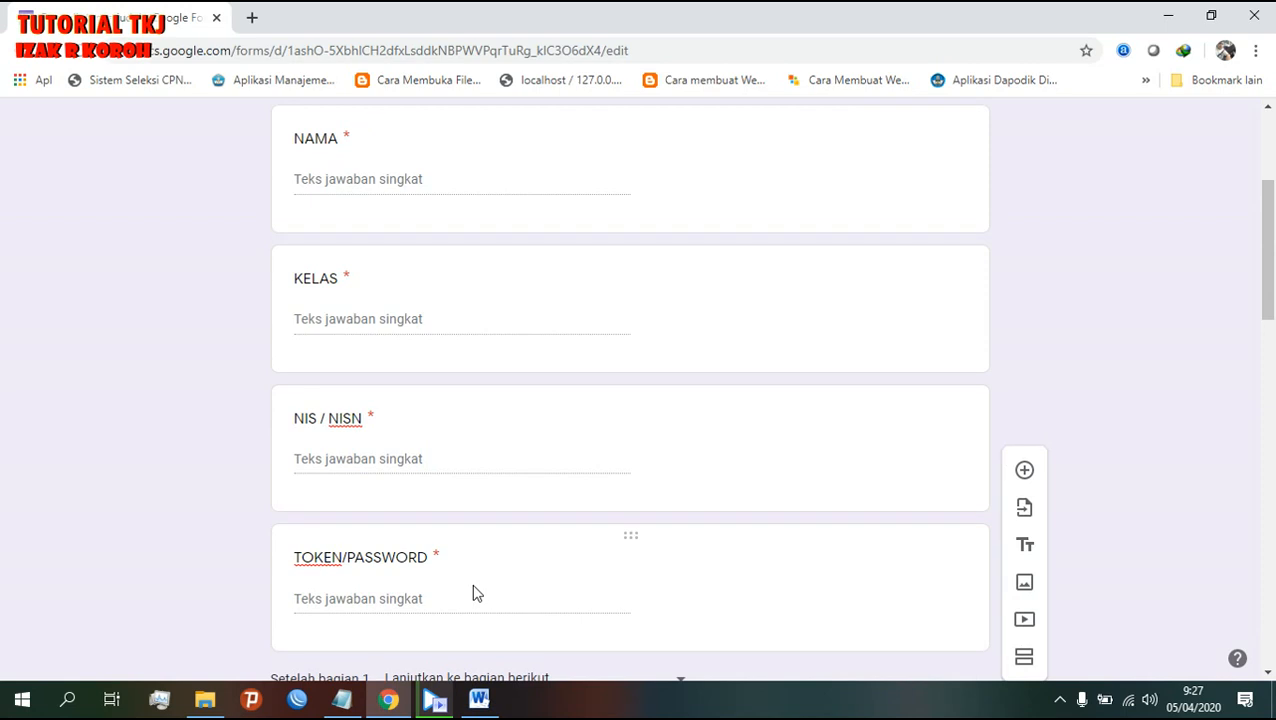
{"action": "scroll", "coordinate": [475, 593], "scroll_direction": "up", "scroll_amount": 4}
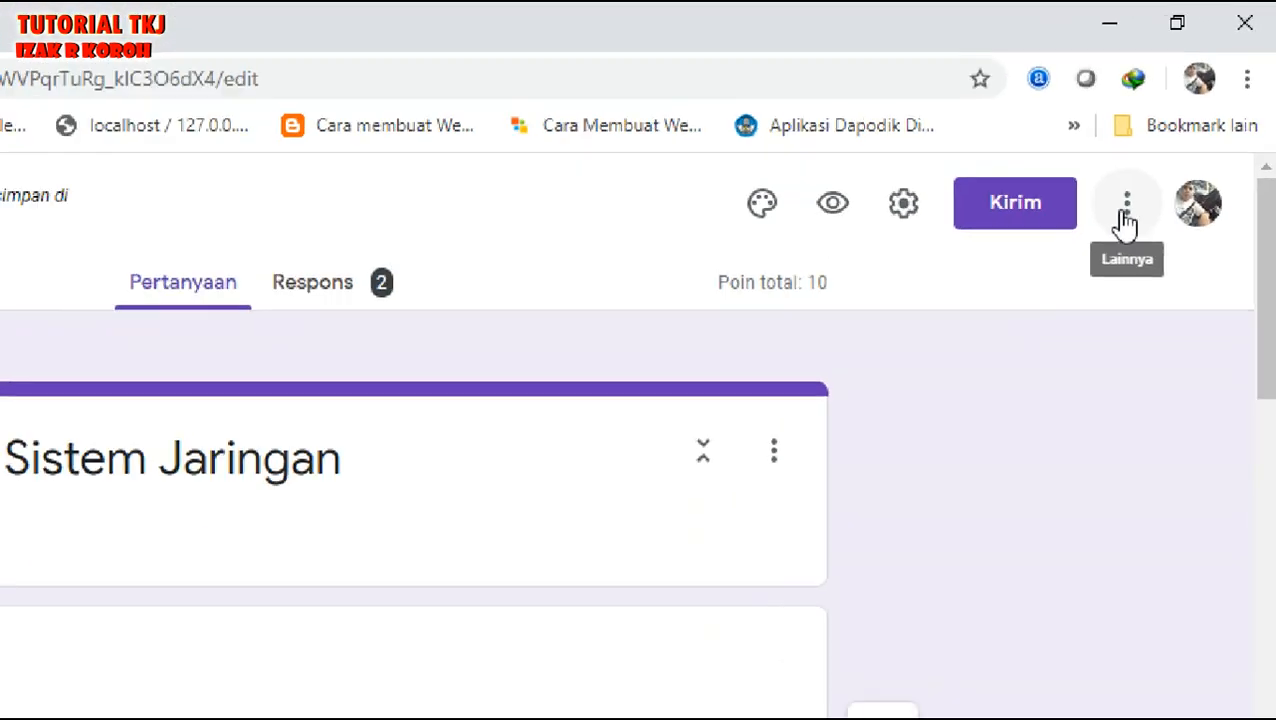
- Search the add-on marketplace for 'Limiter' and open the formLimiter details
{"action": "left_click", "coordinate": [1080, 272]}
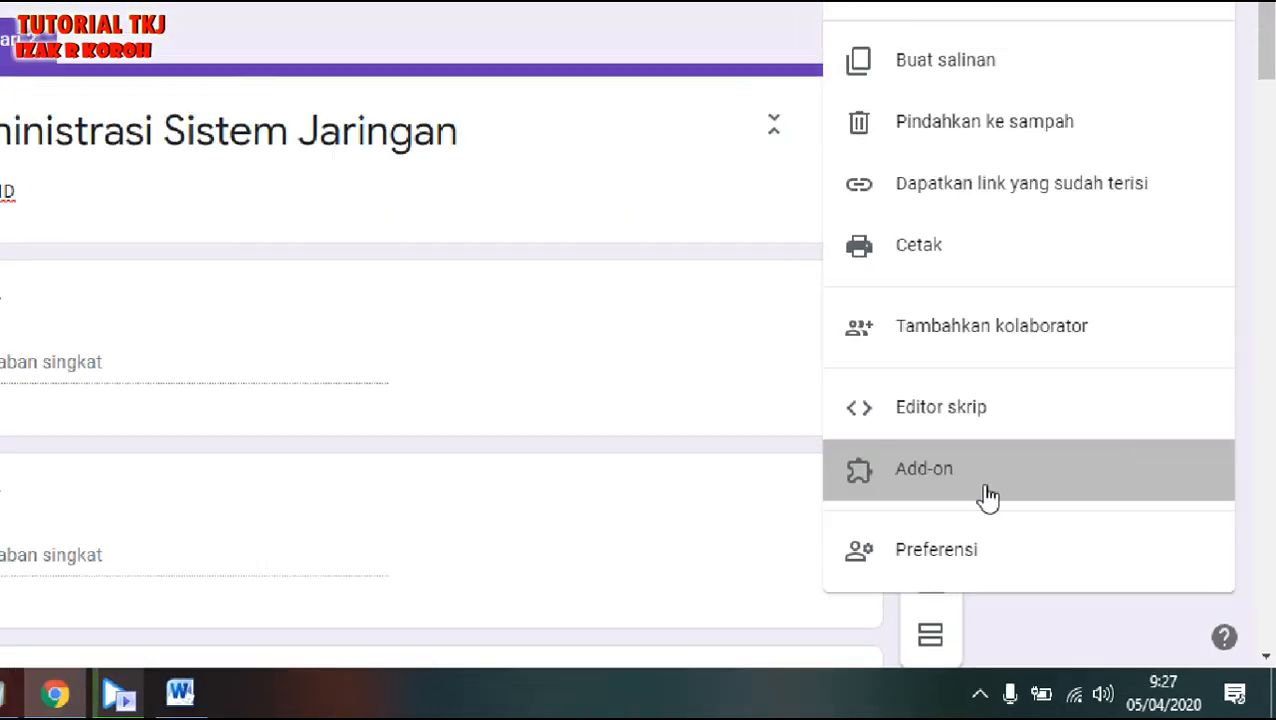
{"action": "left_click", "coordinate": [855, 392]}
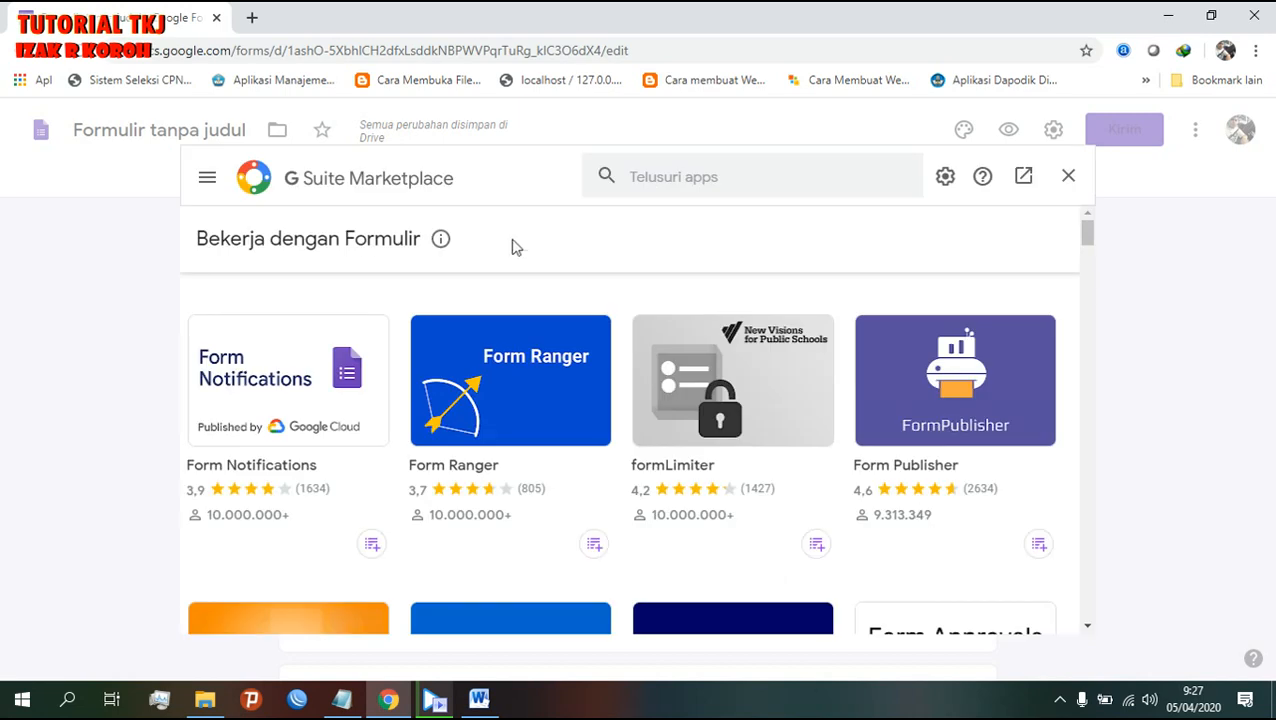
{"action": "left_click", "coordinate": [688, 180]}
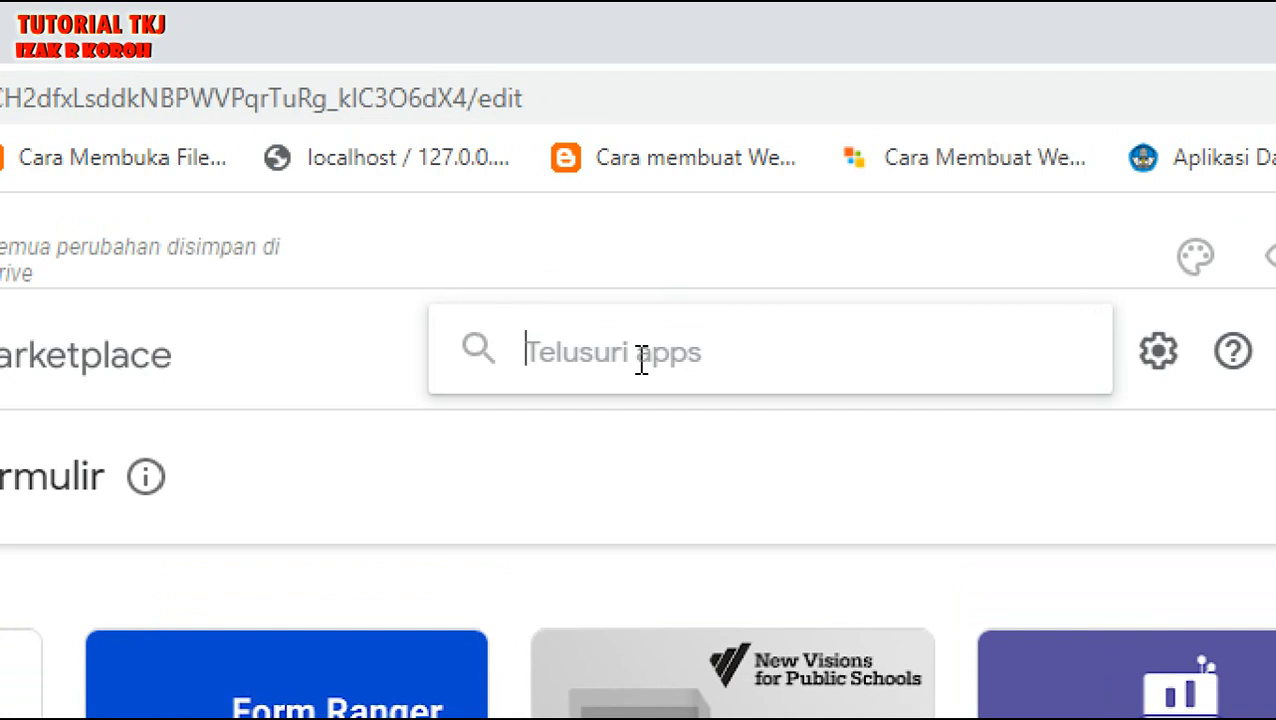
{"action": "type", "text": "Limi"}
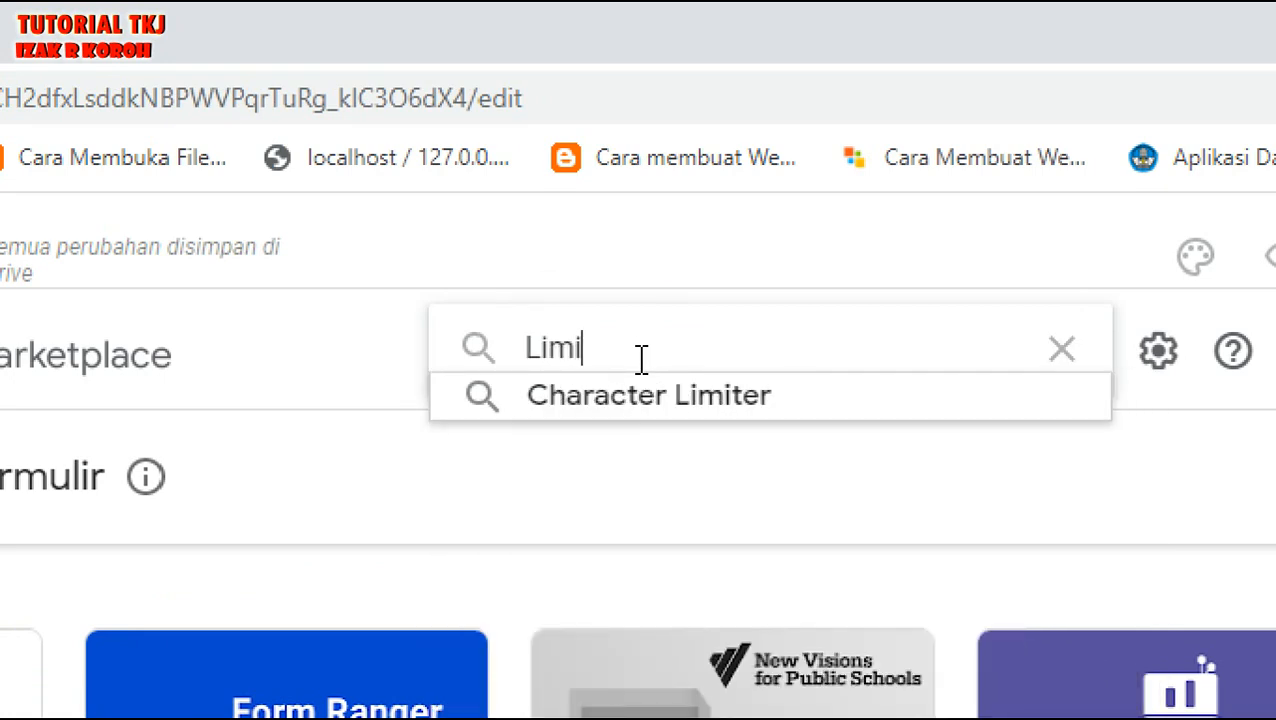
{"action": "type", "text": "ter"}
{"action": "key", "text": "Return"}
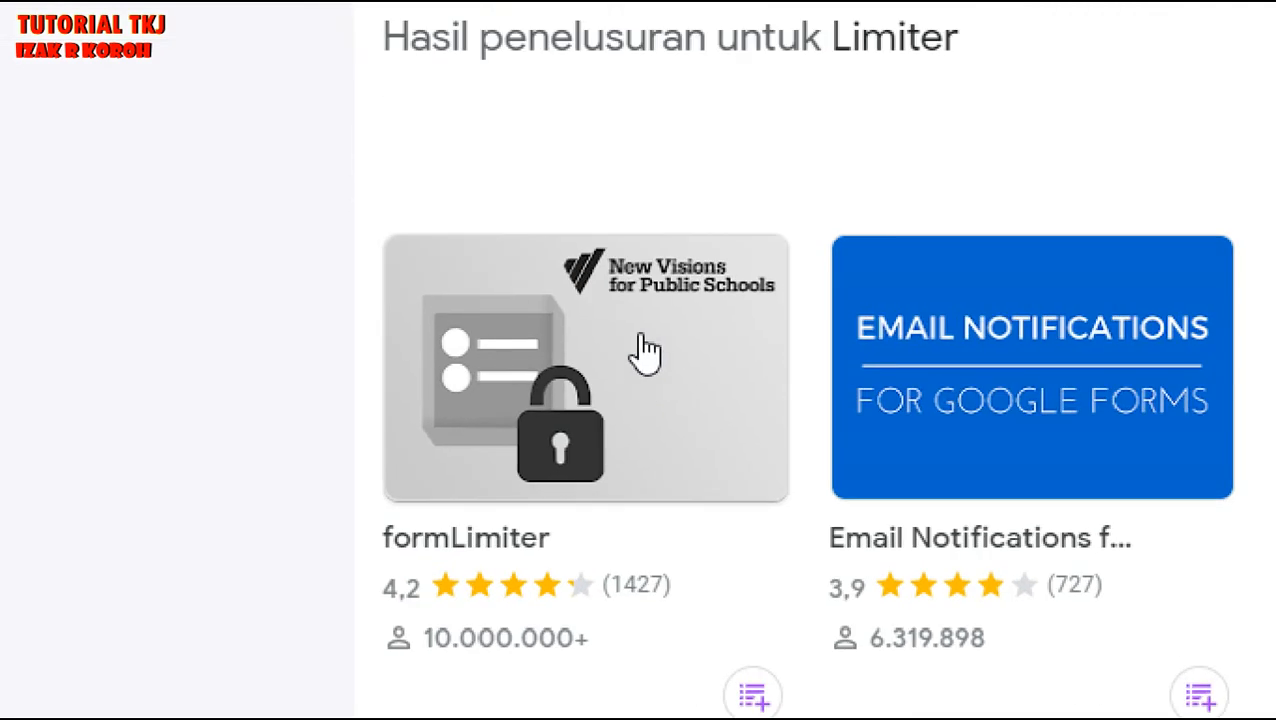
{"action": "left_click", "coordinate": [642, 340]}
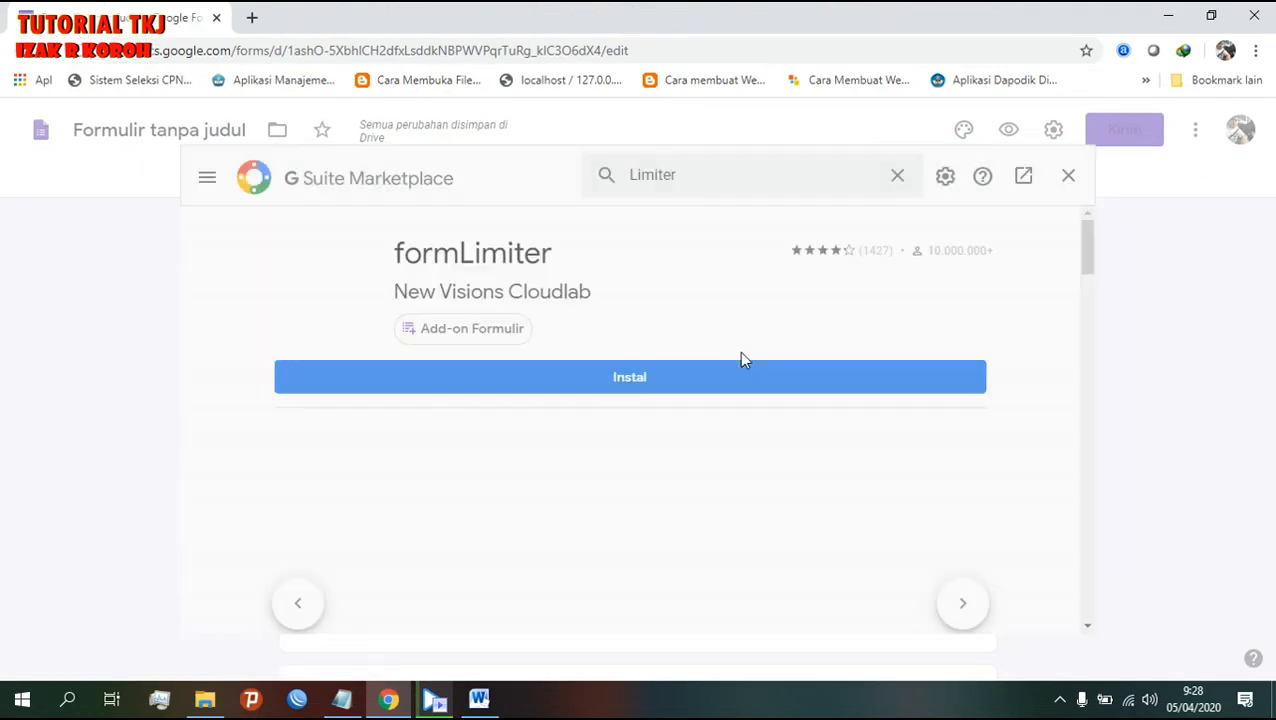
- Install formLimiter and authorize it with the Google account
{"action": "left_click", "coordinate": [631, 385]}
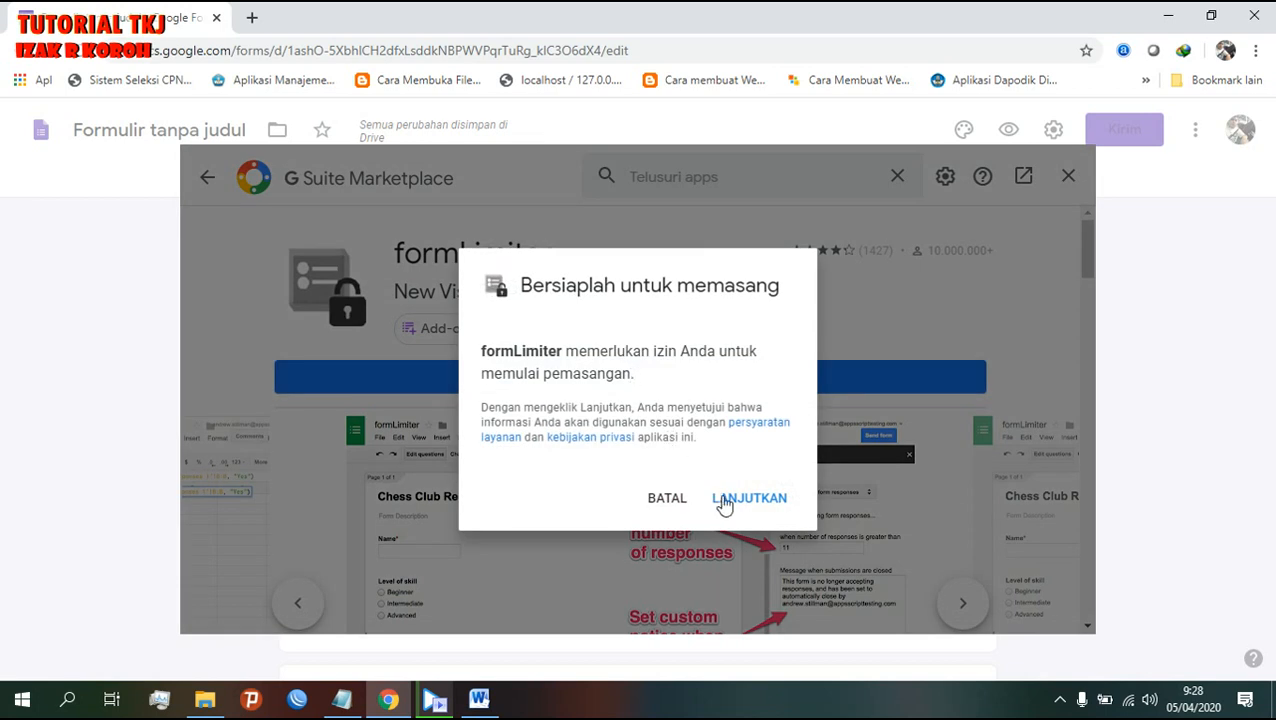
{"action": "left_click", "coordinate": [740, 500]}
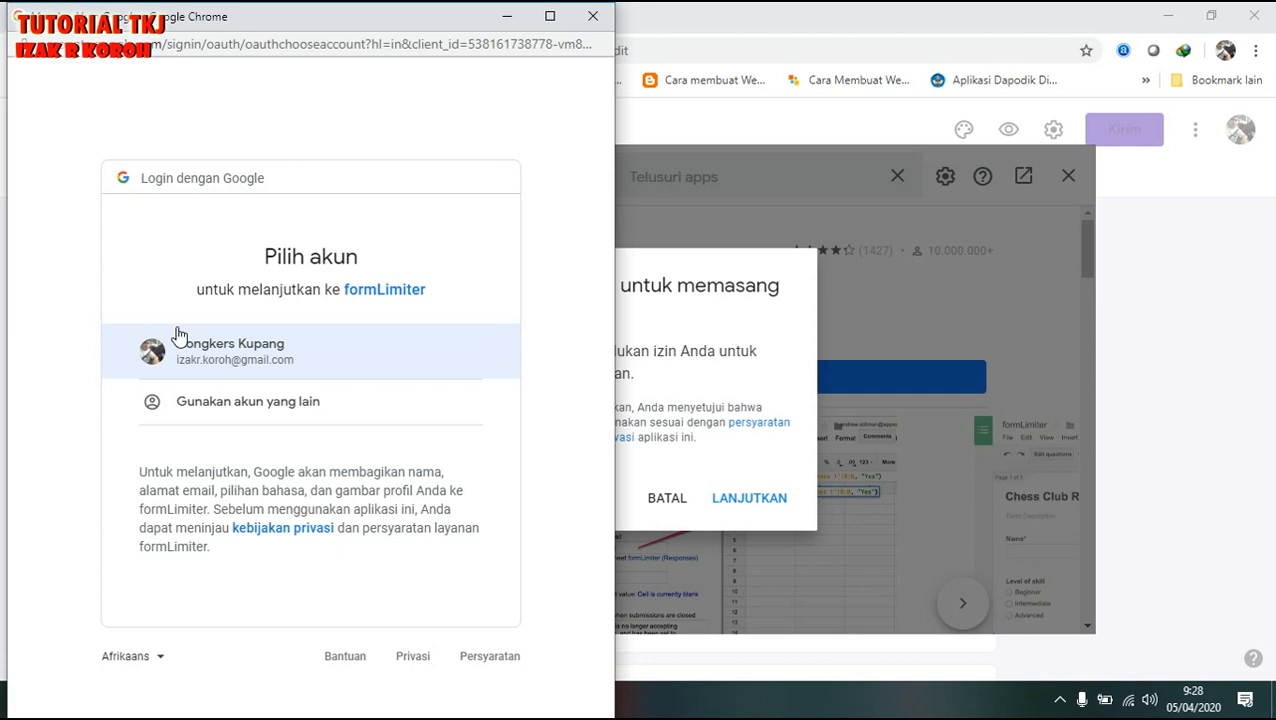
{"action": "left_click", "coordinate": [237, 370]}
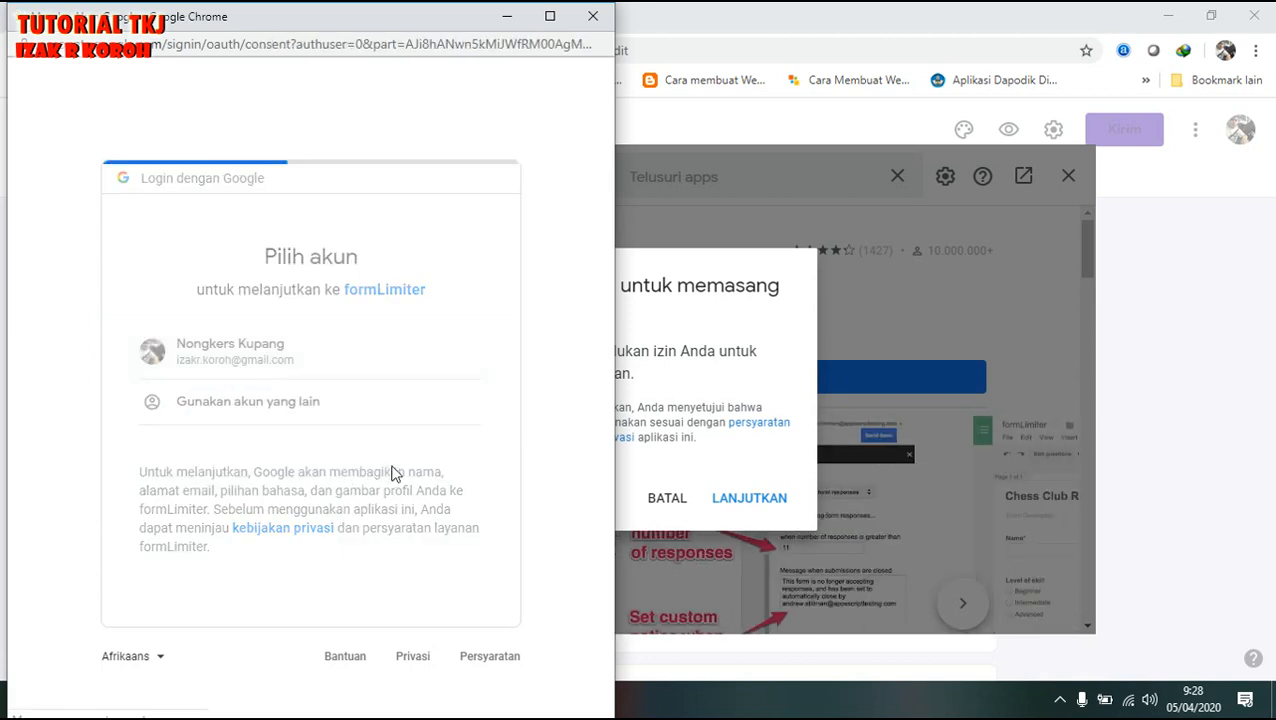
{"action": "scroll", "coordinate": [397, 475], "scroll_direction": "down", "scroll_amount": 5}
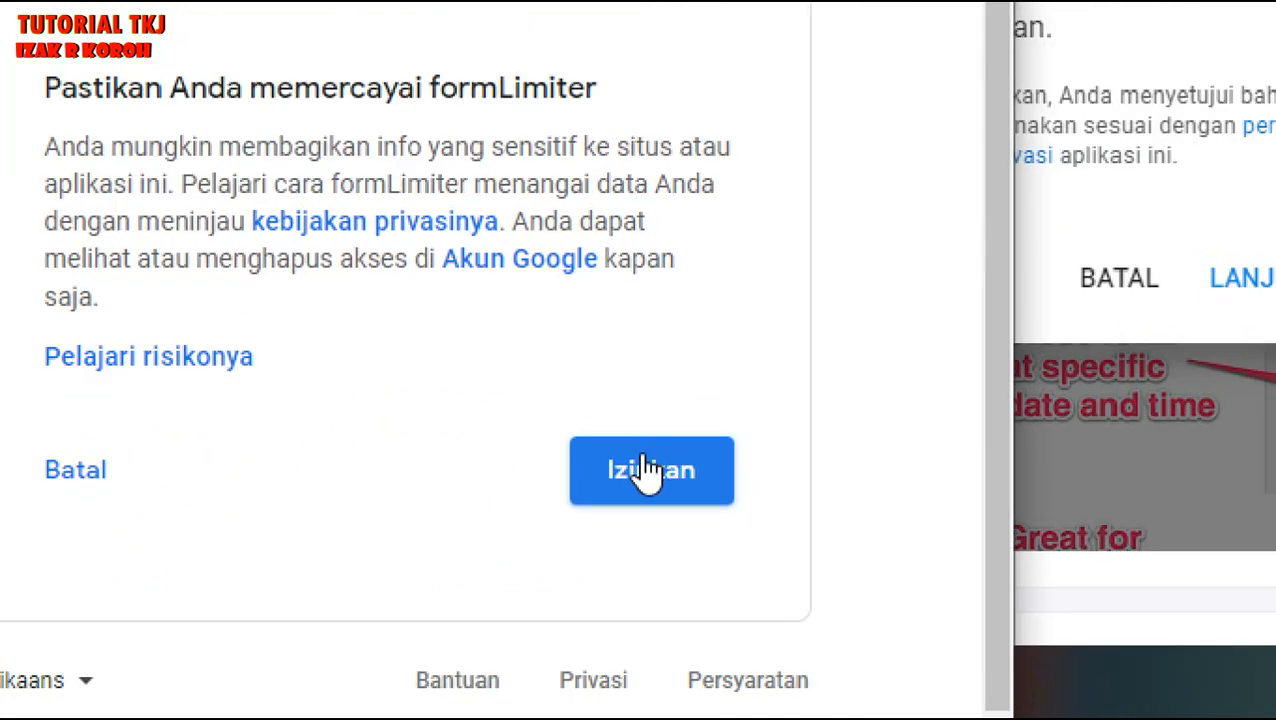
{"action": "left_click", "coordinate": [648, 474]}
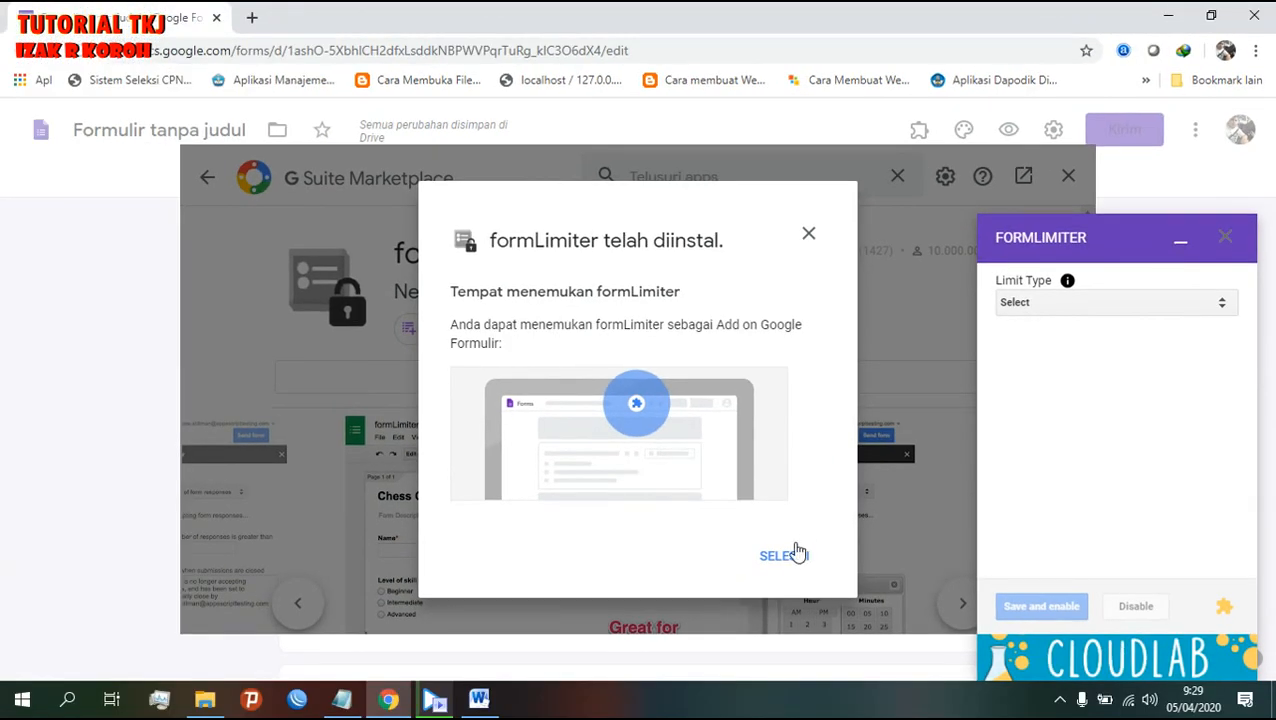
- Close the marketplace, highlight LIMITASI WAKTU in the Notepad notes, and return to the form
{"action": "left_click", "coordinate": [783, 555]}
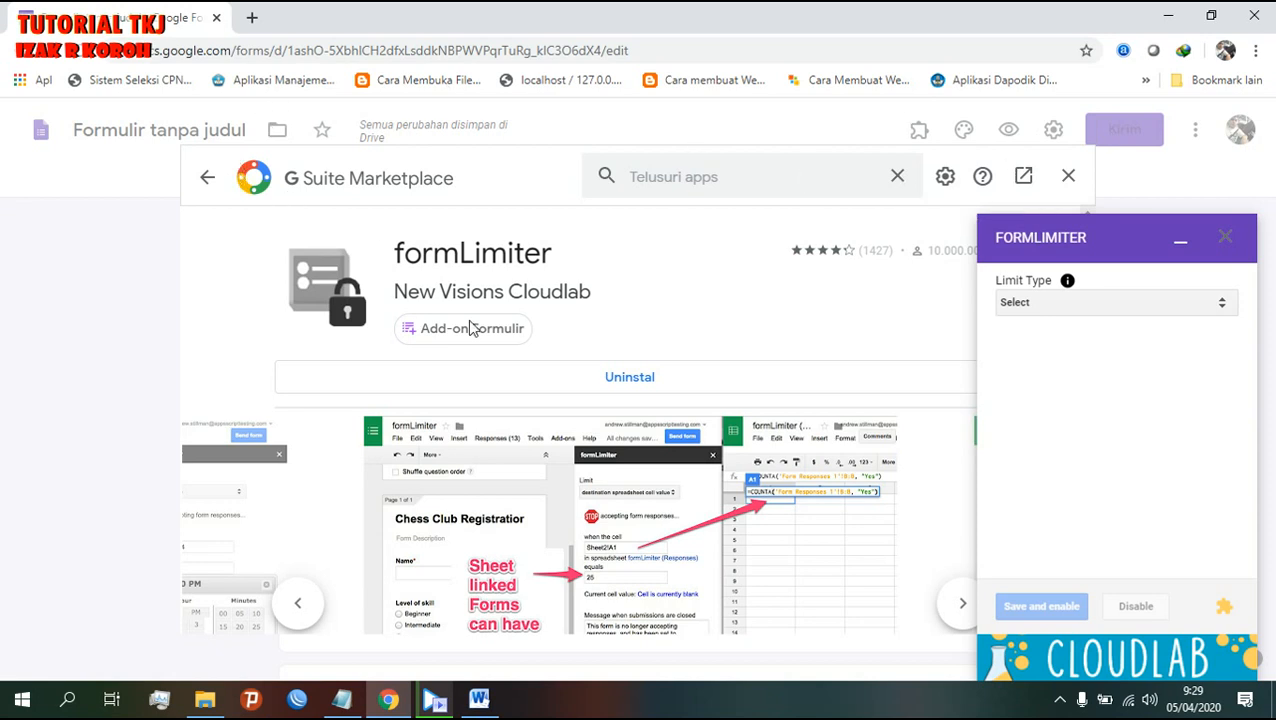
{"action": "left_click", "coordinate": [1068, 177]}
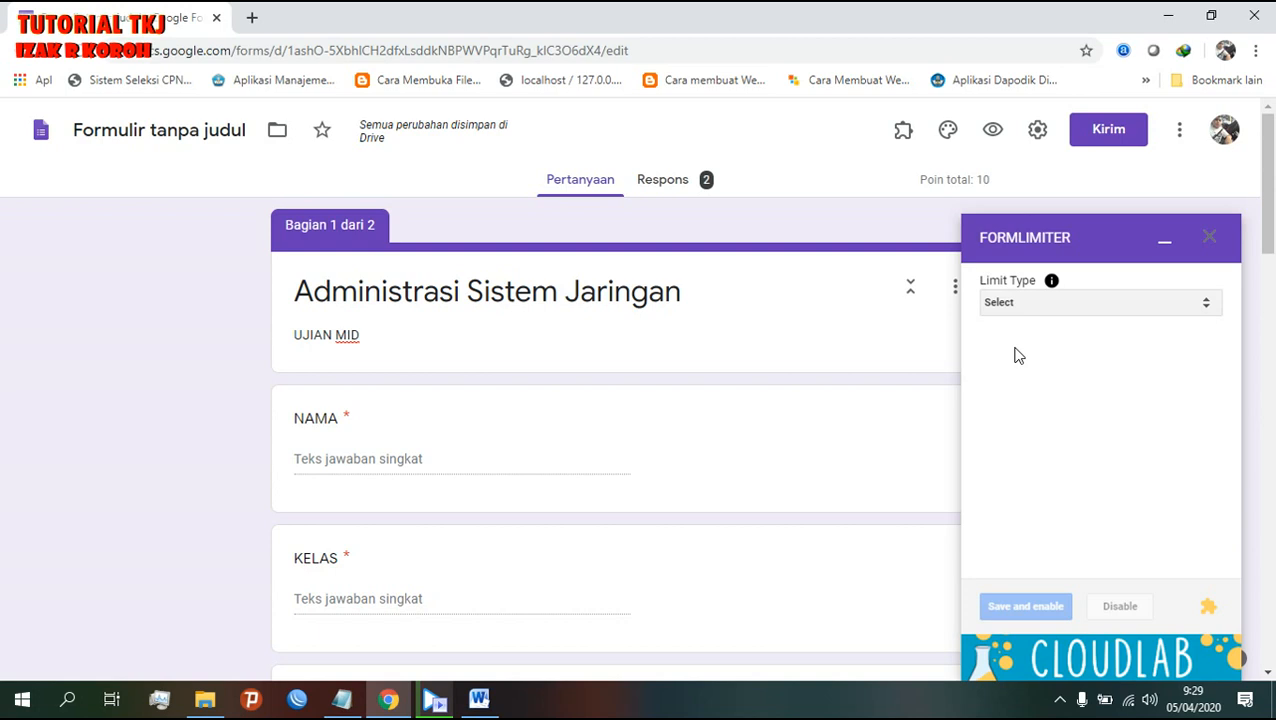
{"action": "left_click", "coordinate": [340, 700]}
{"action": "left_click_drag", "start_coordinate": [313, 342], "coordinate": [773, 364]}
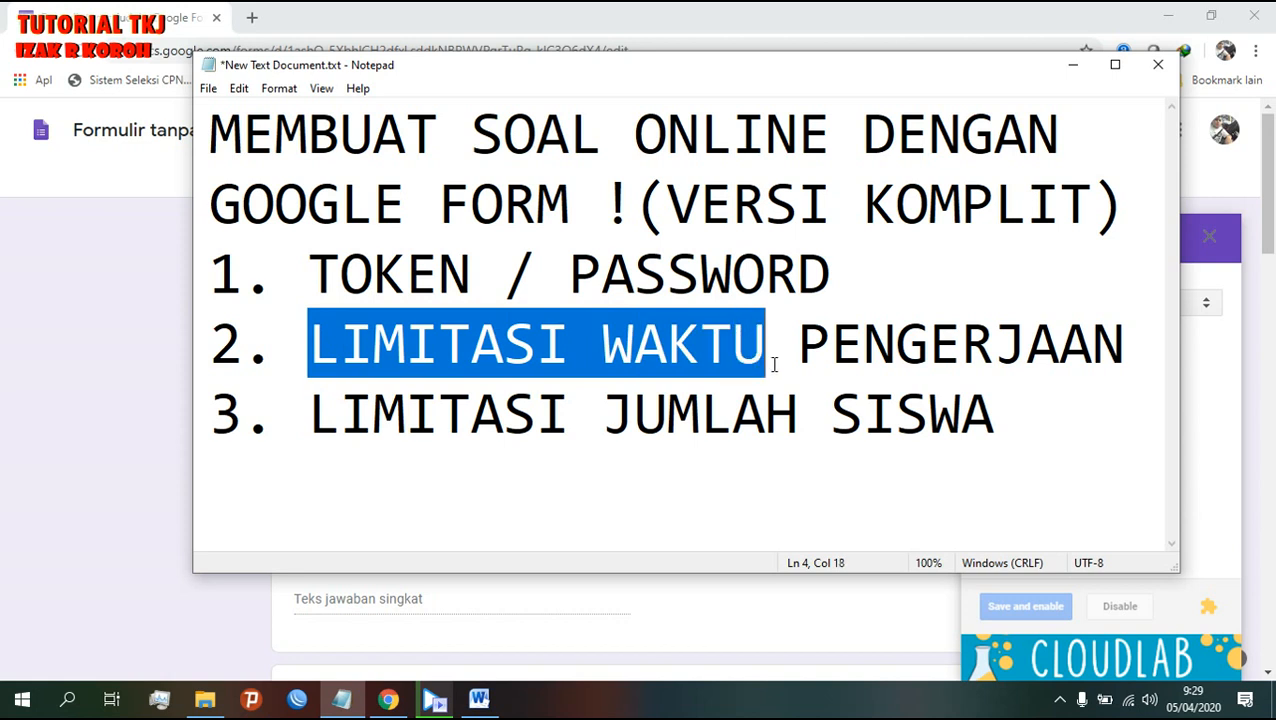
{"action": "left_click", "coordinate": [72, 5]}
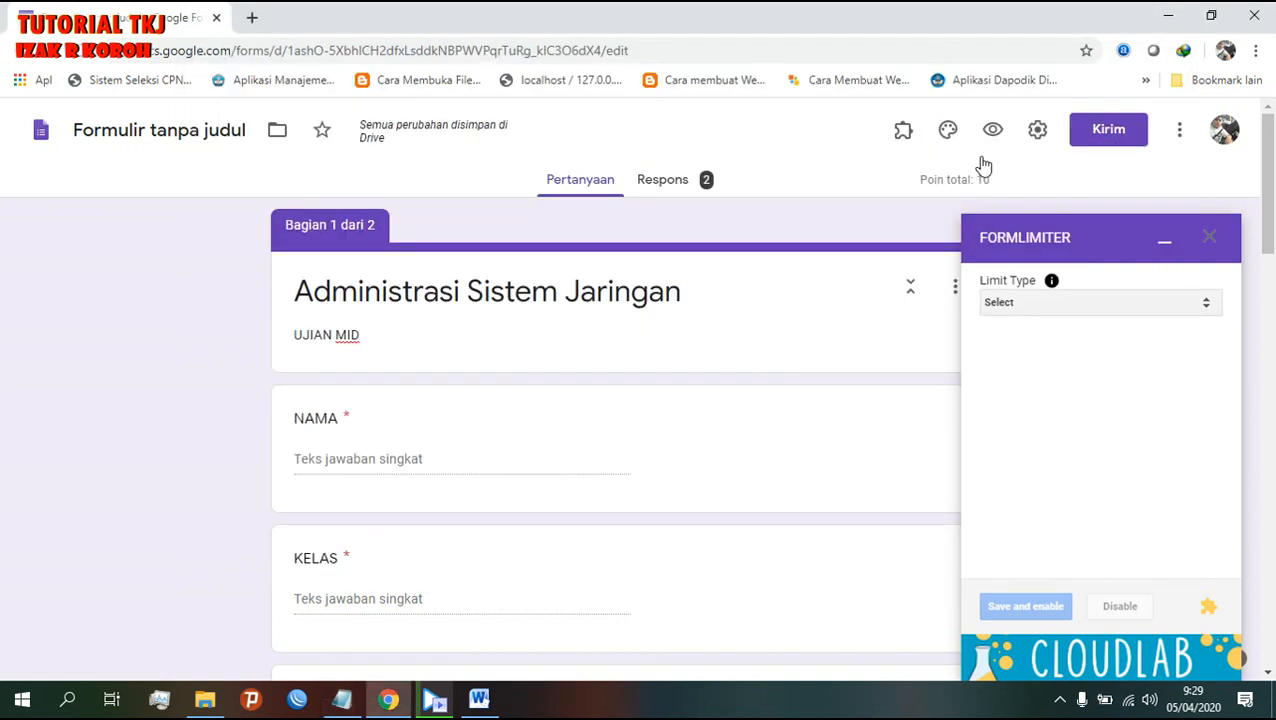
{"action": "scroll", "coordinate": [769, 416], "scroll_direction": "down", "scroll_amount": 3}
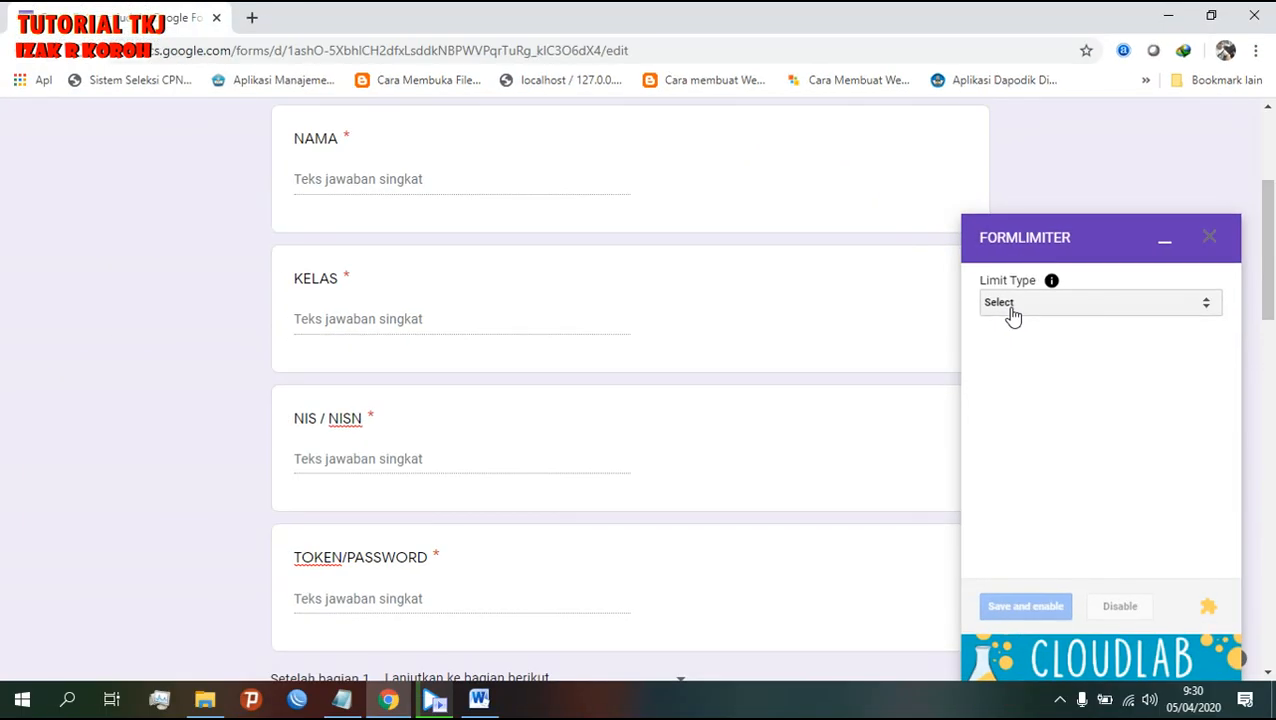
- Switch formLimiter's limit type to date and time and set the due date to 04/05/2020
{"action": "left_click", "coordinate": [1012, 312]}
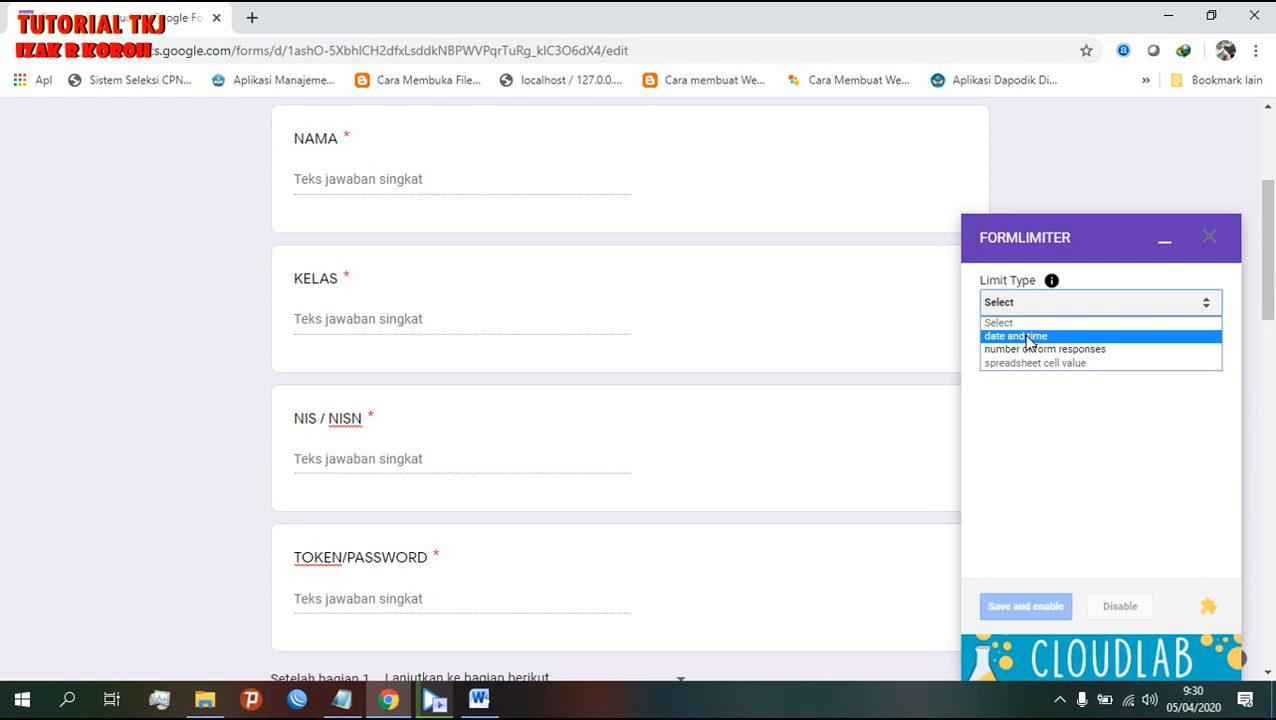
{"action": "left_click", "coordinate": [1029, 338]}
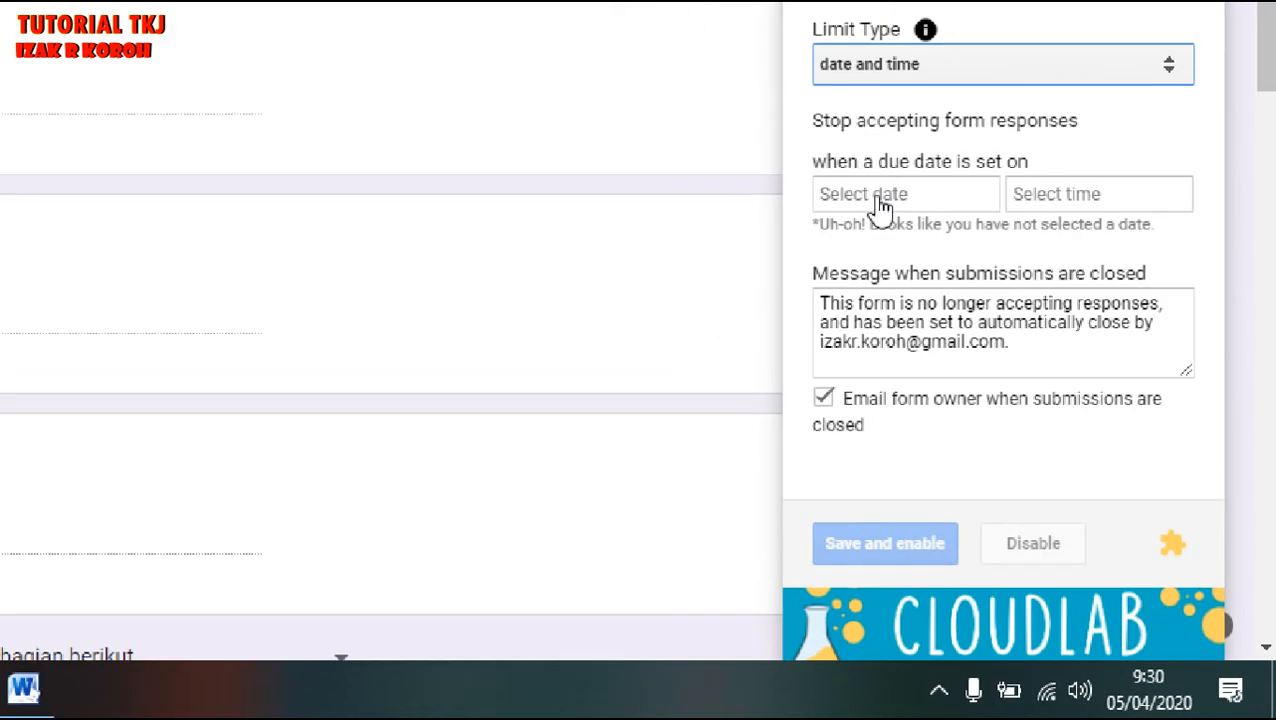
{"action": "left_click", "coordinate": [772, 55]}
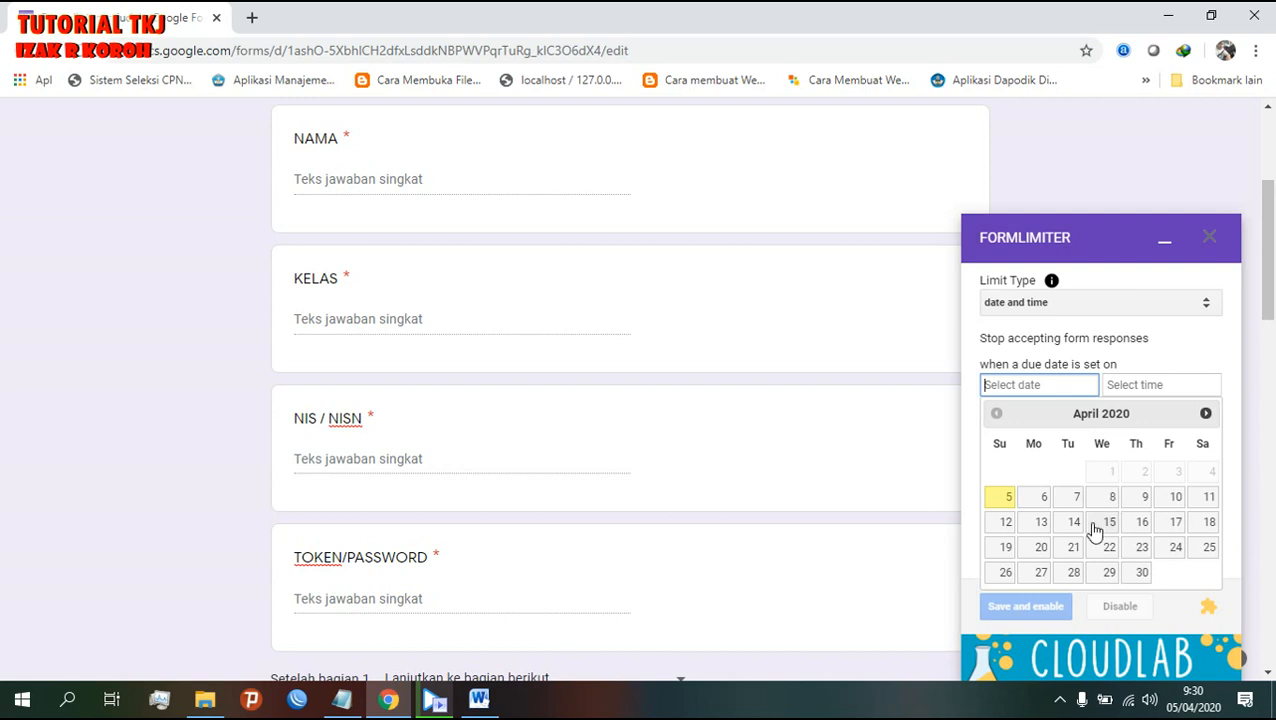
{"action": "left_click", "coordinate": [1010, 497]}
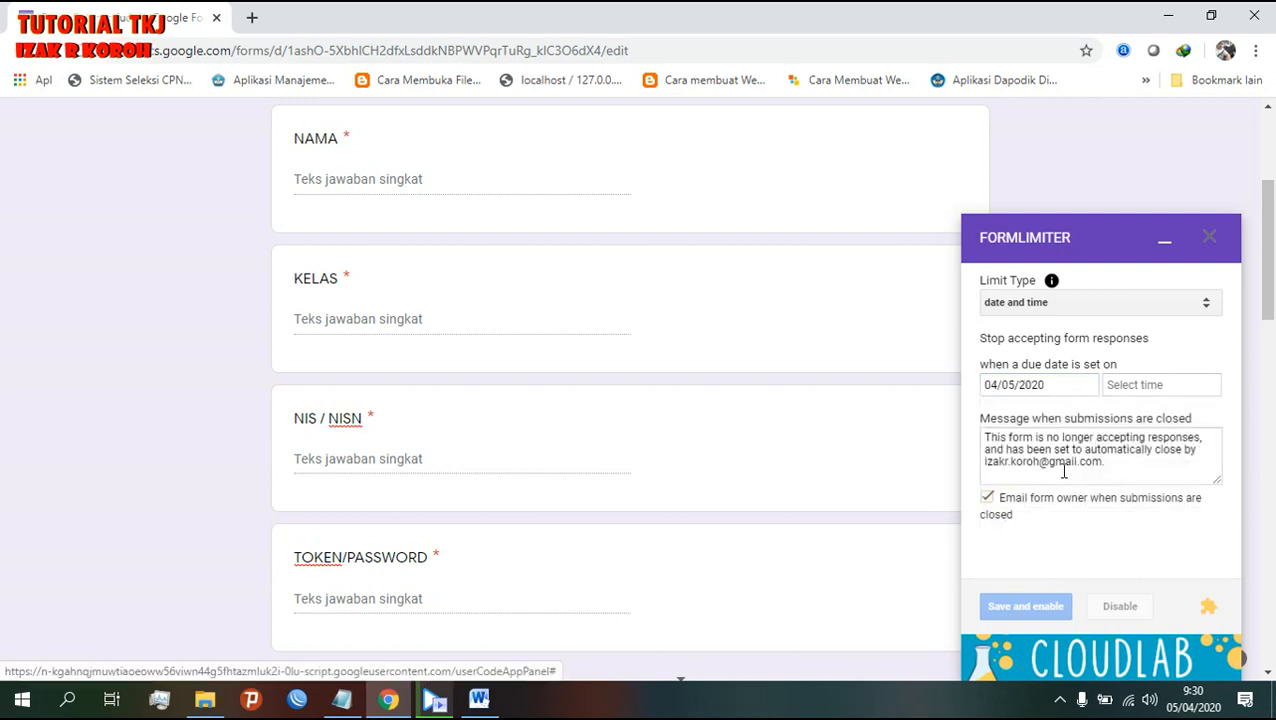
- Set the form's closing time to 9:30 AM
{"action": "left_click", "coordinate": [1157, 396]}
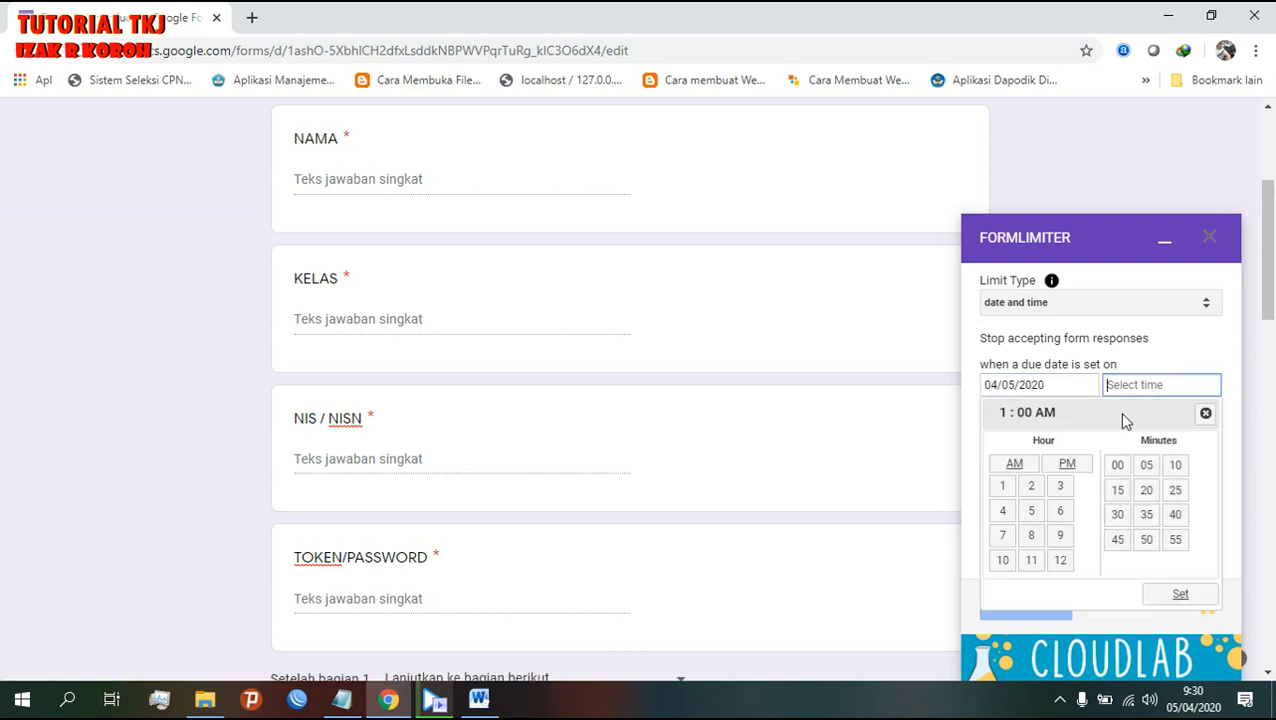
{"action": "left_click", "coordinate": [1064, 538]}
{"action": "left_click", "coordinate": [1118, 518]}
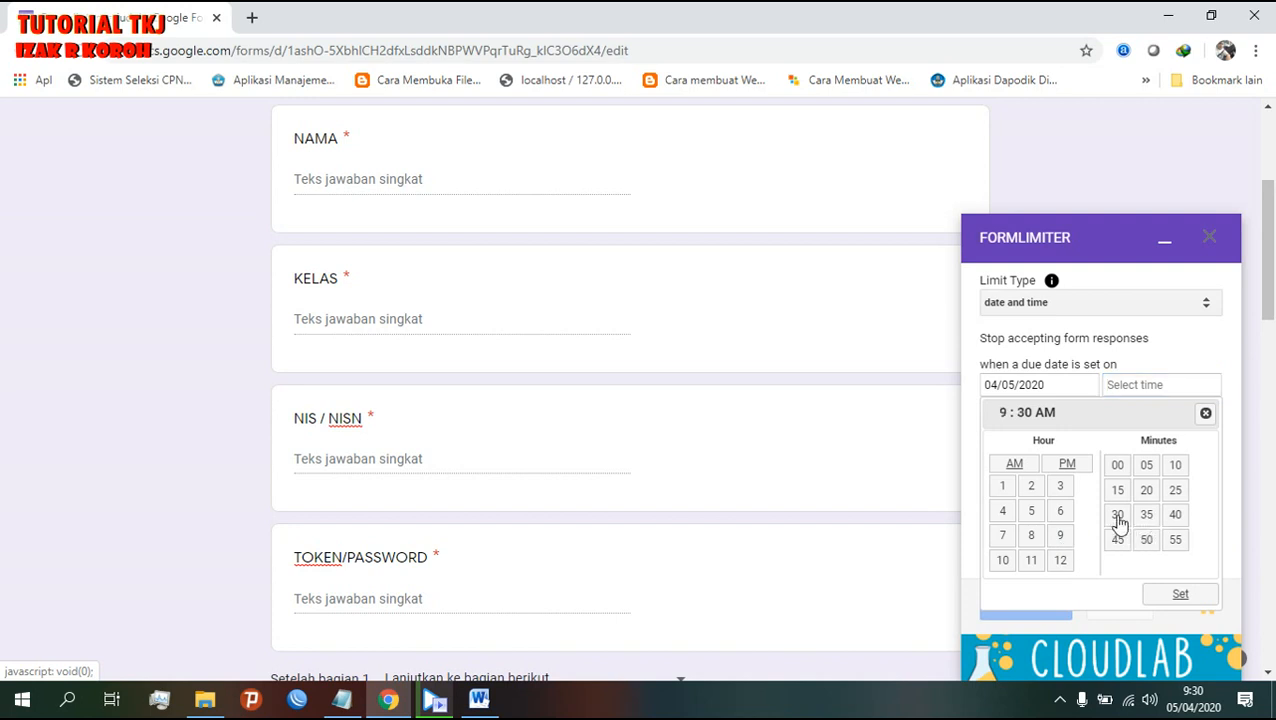
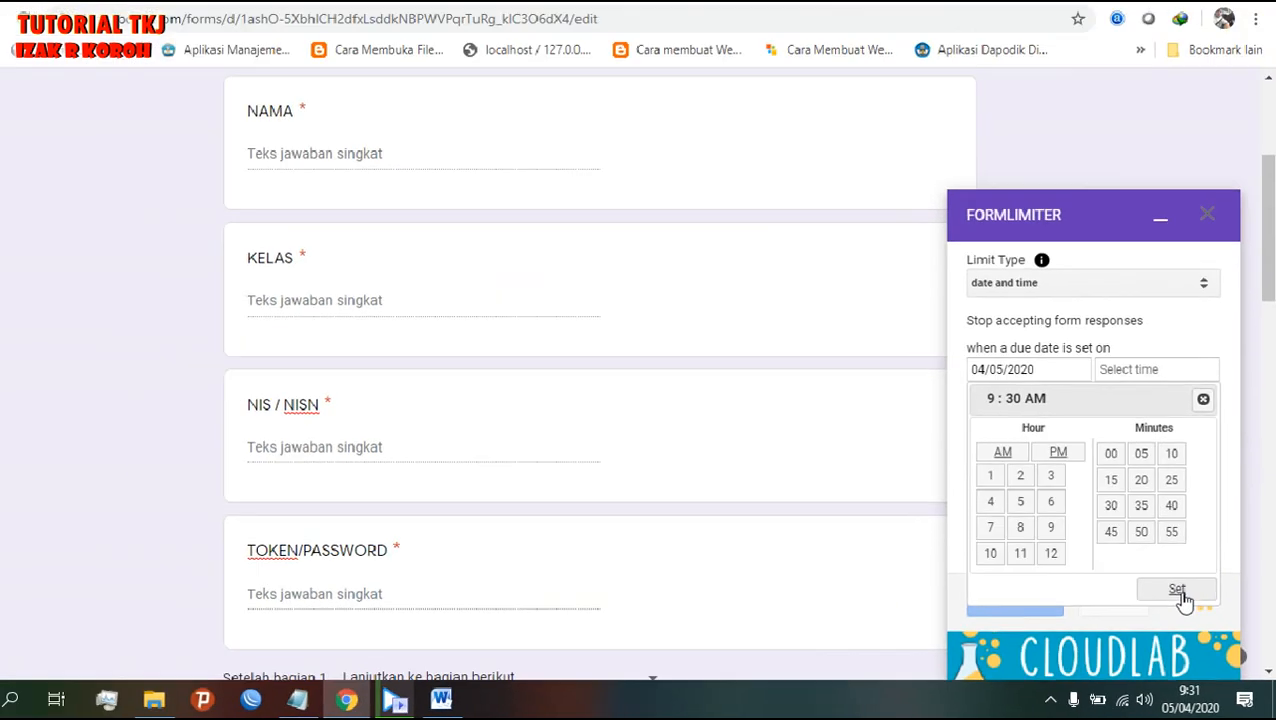
- Apply 9:30 AM as the closing time, then preview the form and close the preview
{"action": "left_click", "coordinate": [1086, 470]}
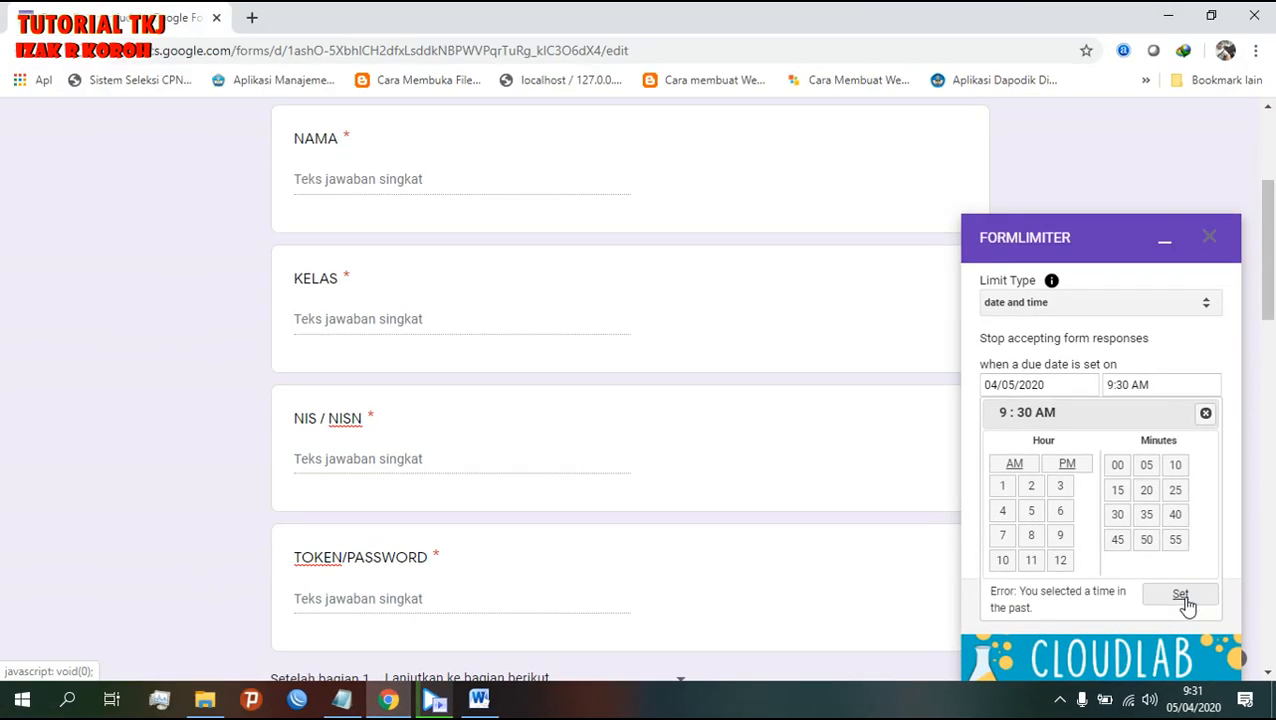
{"action": "scroll", "coordinate": [815, 350], "scroll_direction": "up", "scroll_amount": 3}
{"action": "left_click", "coordinate": [995, 129]}
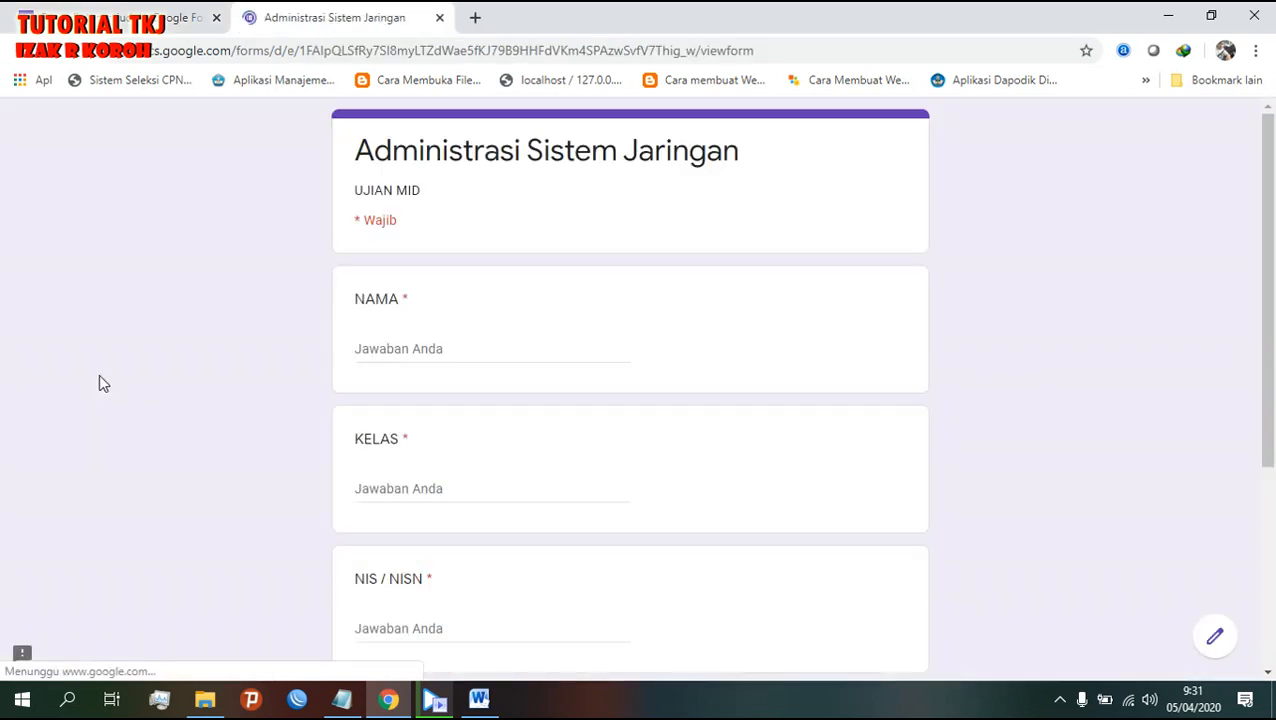
{"action": "left_click", "coordinate": [439, 17]}
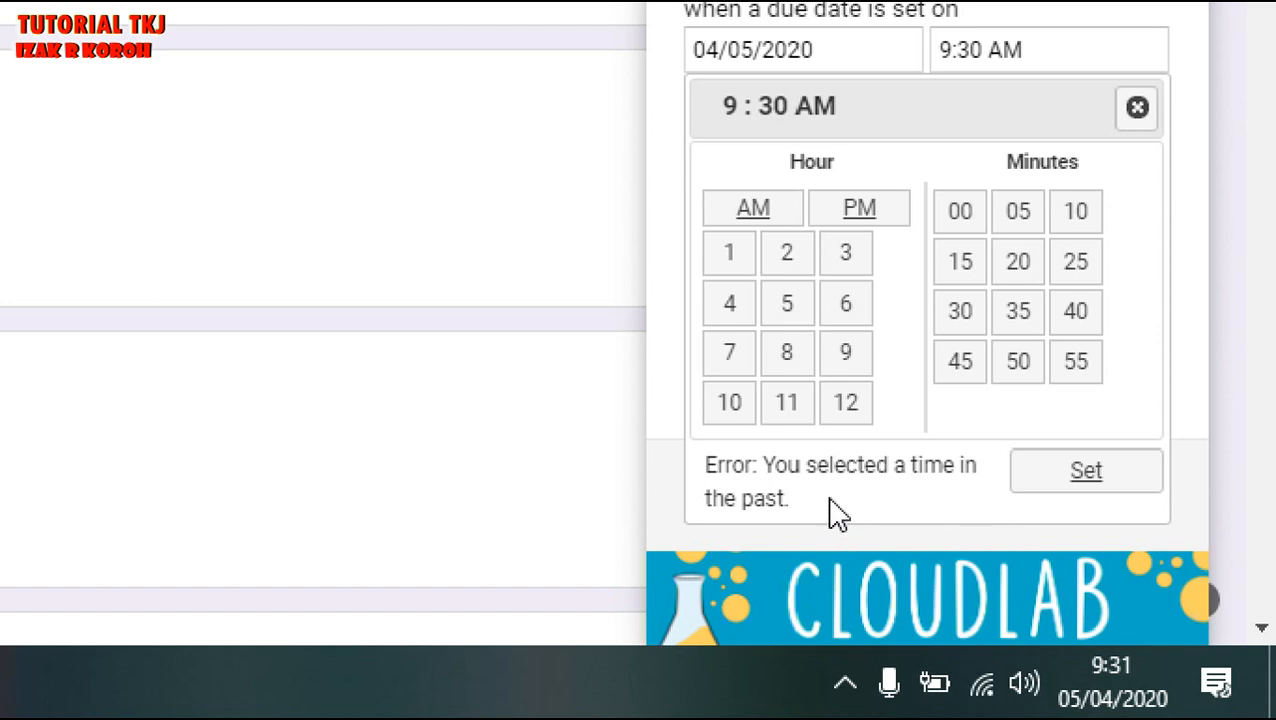
- Change Formlimiter's closing time to 9:35 AM and confirm it
{"action": "mouse_move", "coordinate": [1127, 698]}
{"action": "left_click", "coordinate": [1019, 313]}
{"action": "left_click", "coordinate": [1107, 488]}
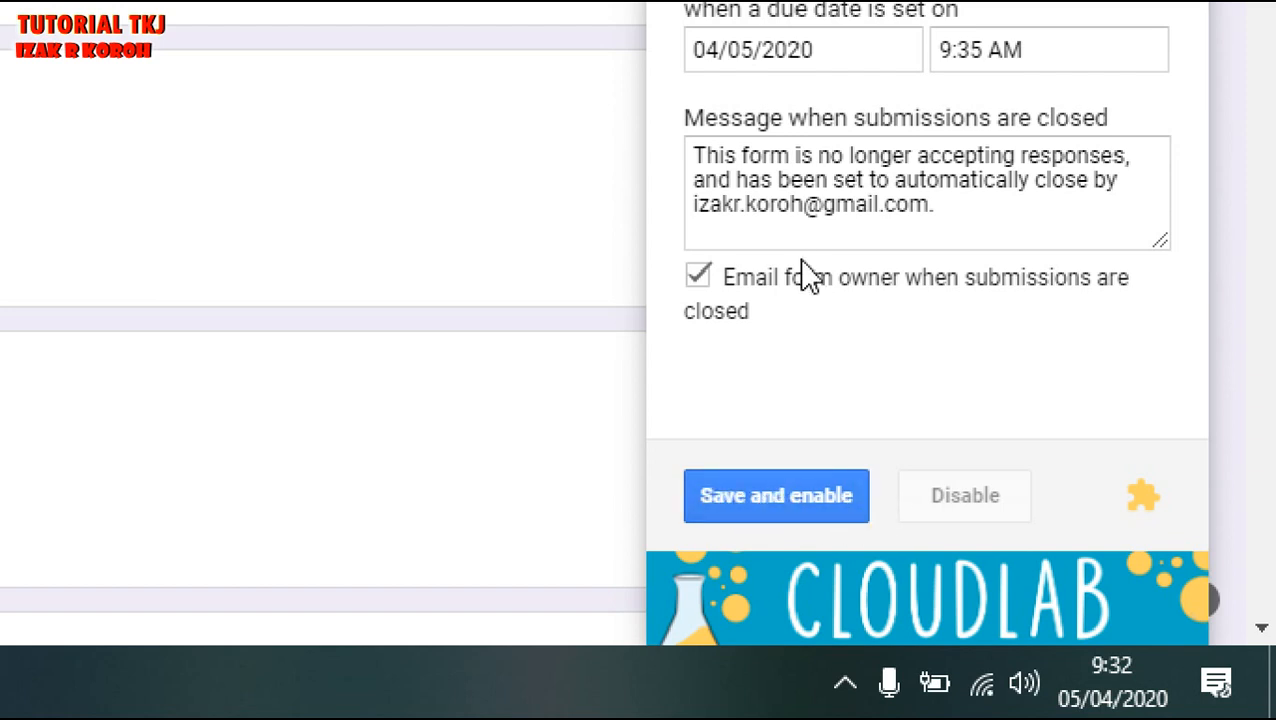
- Replace the closed message with 'Waktu Pengumpulan Selesai. Silahkan Hubungi Guru Mapel' and save and enable the limit
{"action": "left_click", "coordinate": [952, 209]}
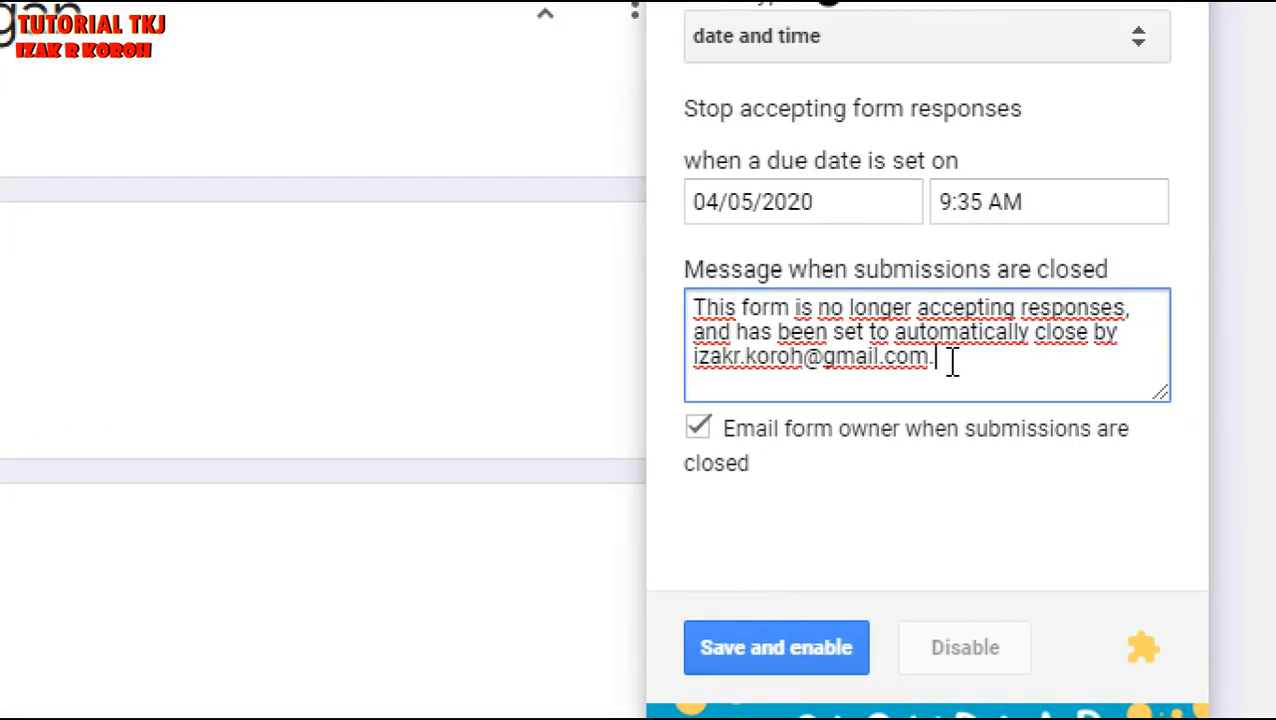
{"action": "left_click_drag", "start_coordinate": [1038, 419], "coordinate": [986, 411]}
{"action": "left_click_drag", "start_coordinate": [868, 345], "coordinate": [697, 305]}
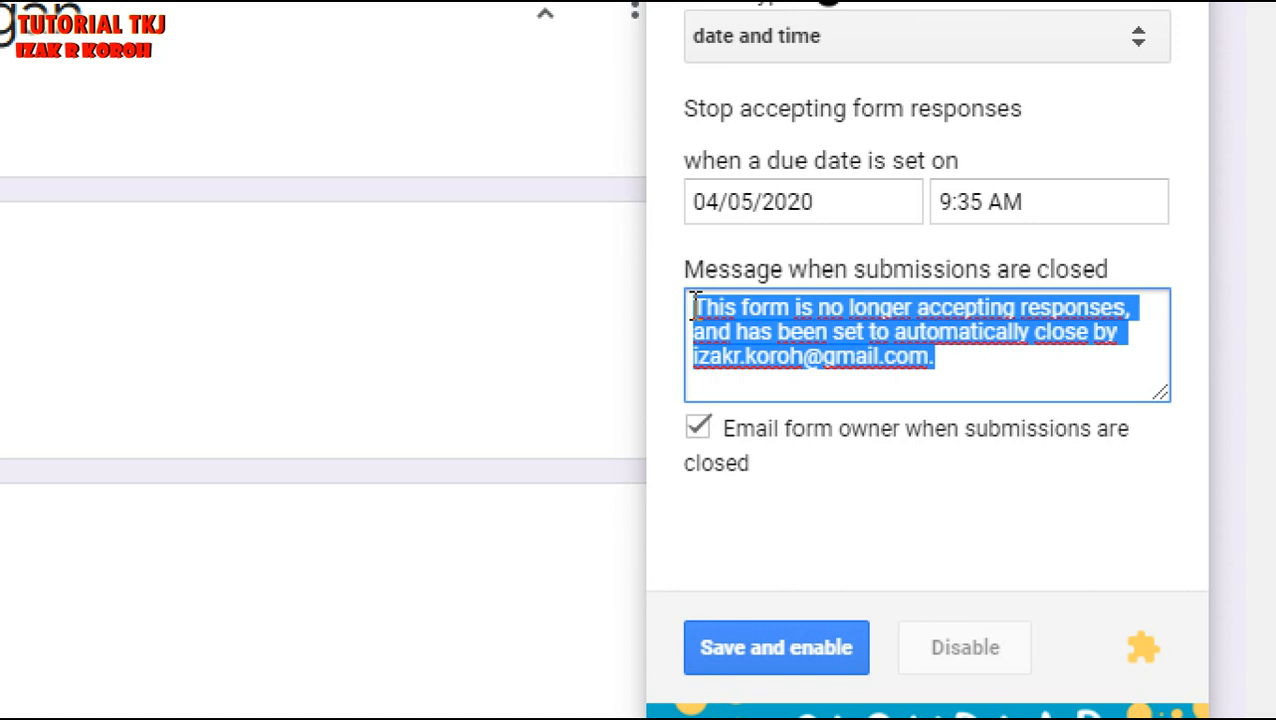
{"action": "type", "text": "Waktu "}
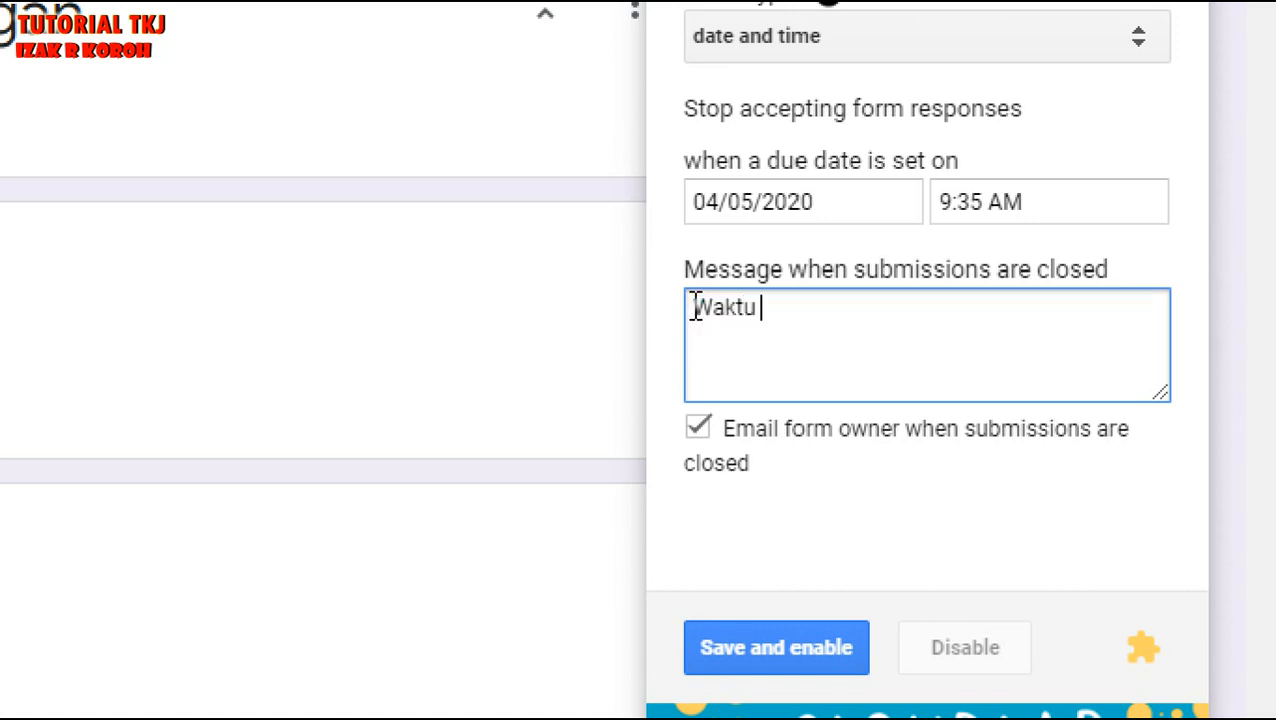
{"action": "type", "text": "Pengump"}
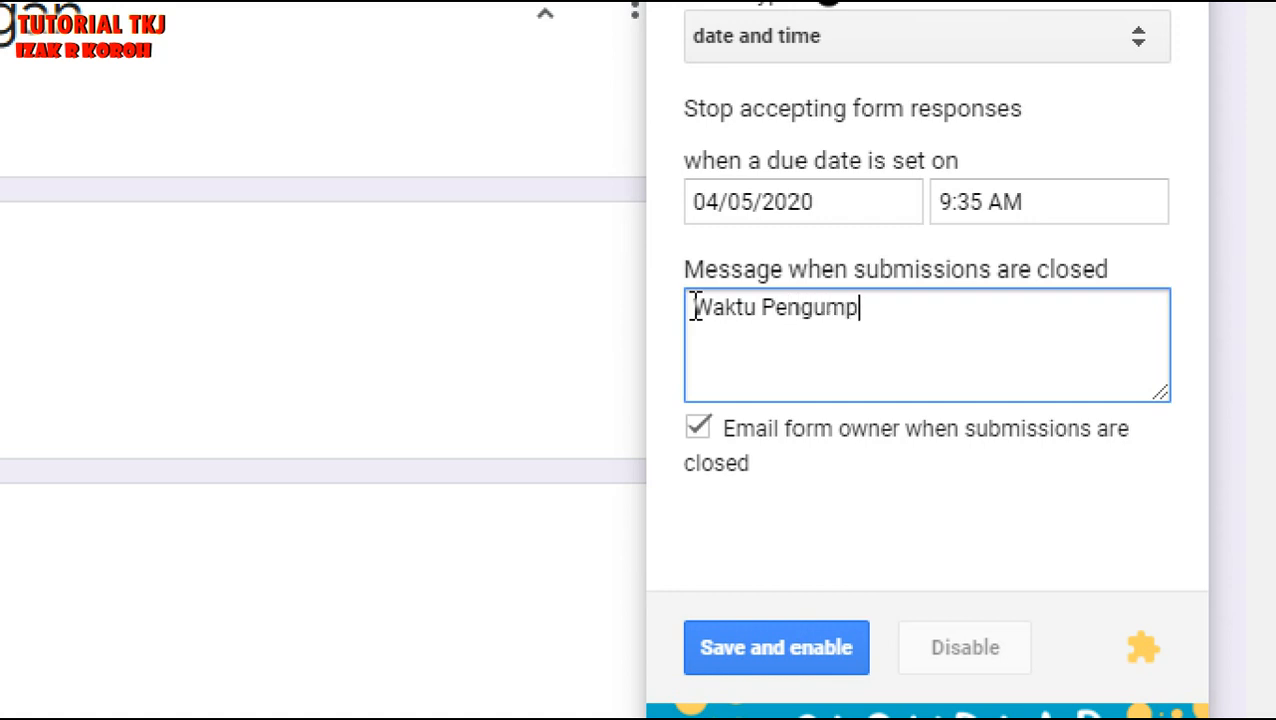
{"action": "type", "text": "ulan Sele"}
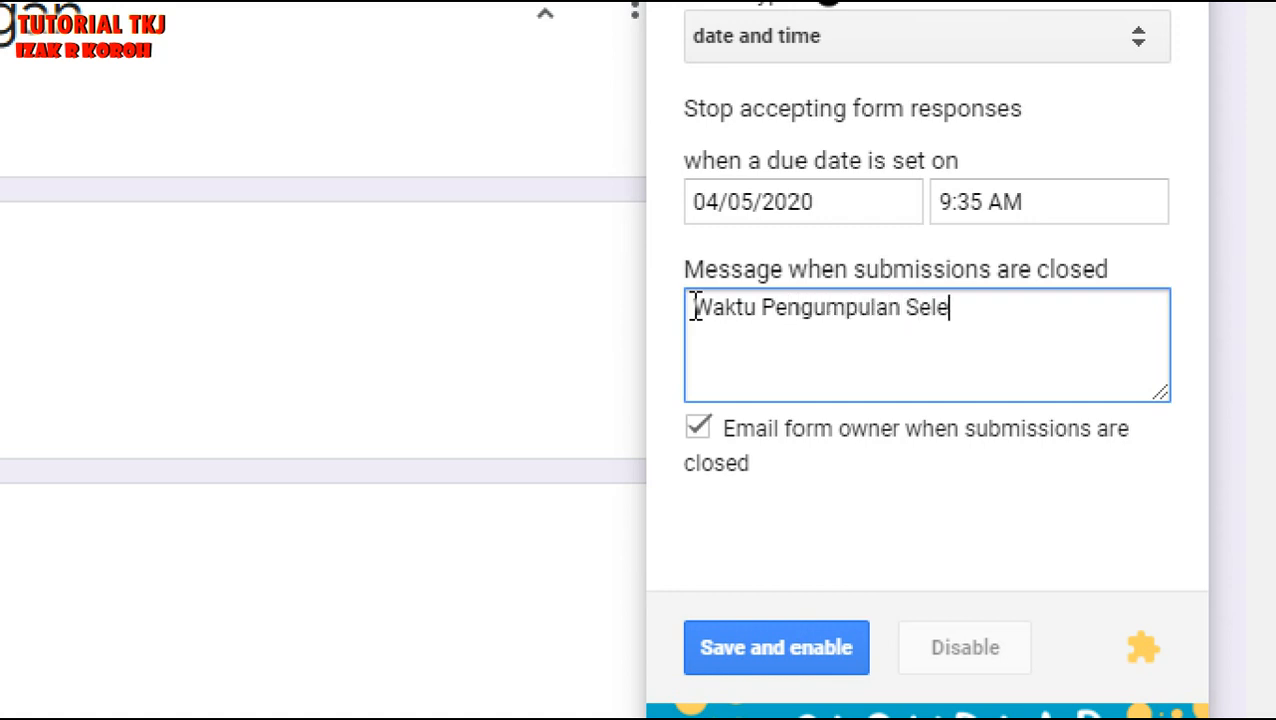
{"action": "type", "text": "sai. Silahkan H"}
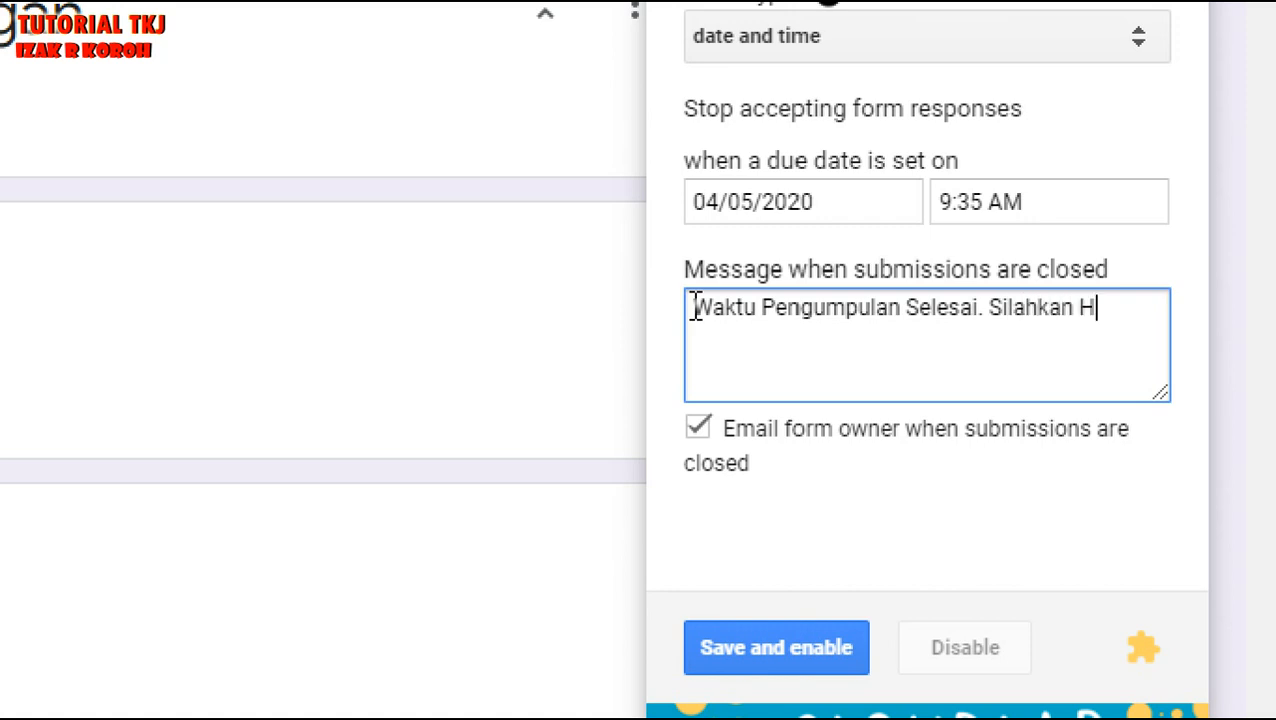
{"action": "type", "text": "ubungi"}
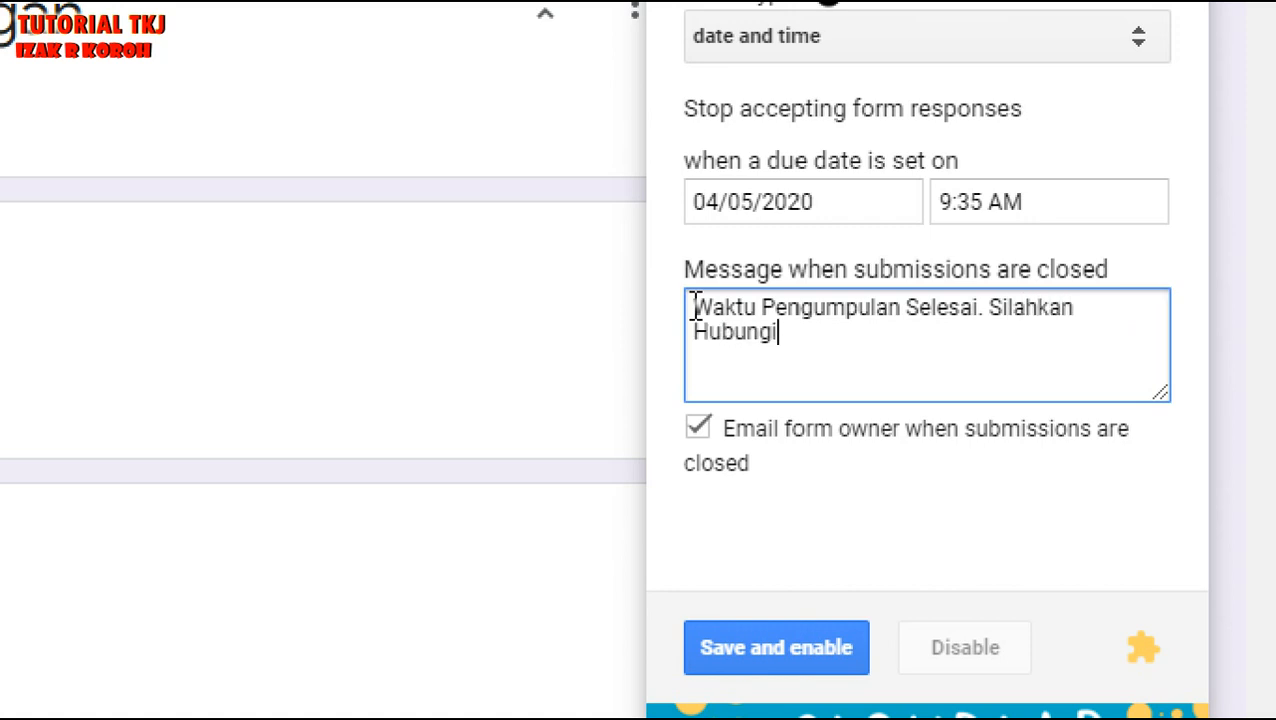
{"action": "type", "text": " GRU"}
{"action": "key", "text": "BackSpace"}
{"action": "key", "text": "BackSpace"}
{"action": "type", "text": "gu"}
{"action": "key", "text": "BackSpace"}
{"action": "key", "text": "BackSpace"}
{"action": "type", "text": "uru Mapel"}
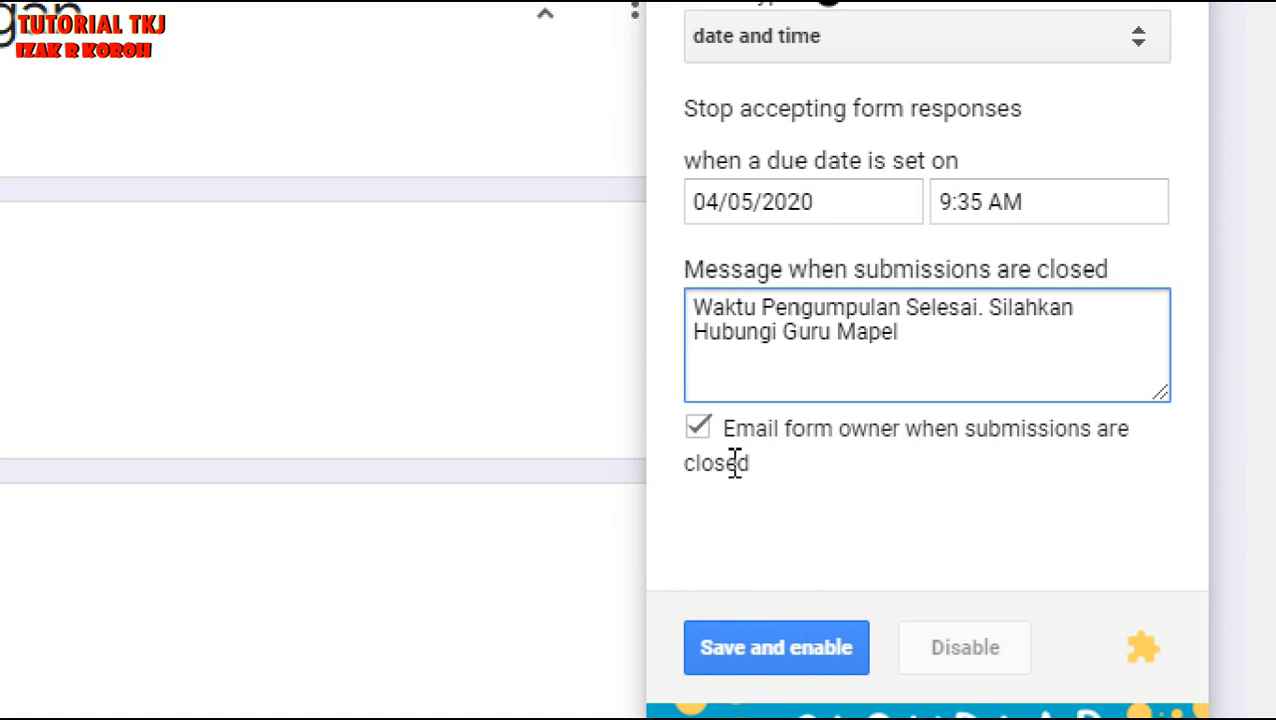
{"action": "left_click", "coordinate": [788, 666]}
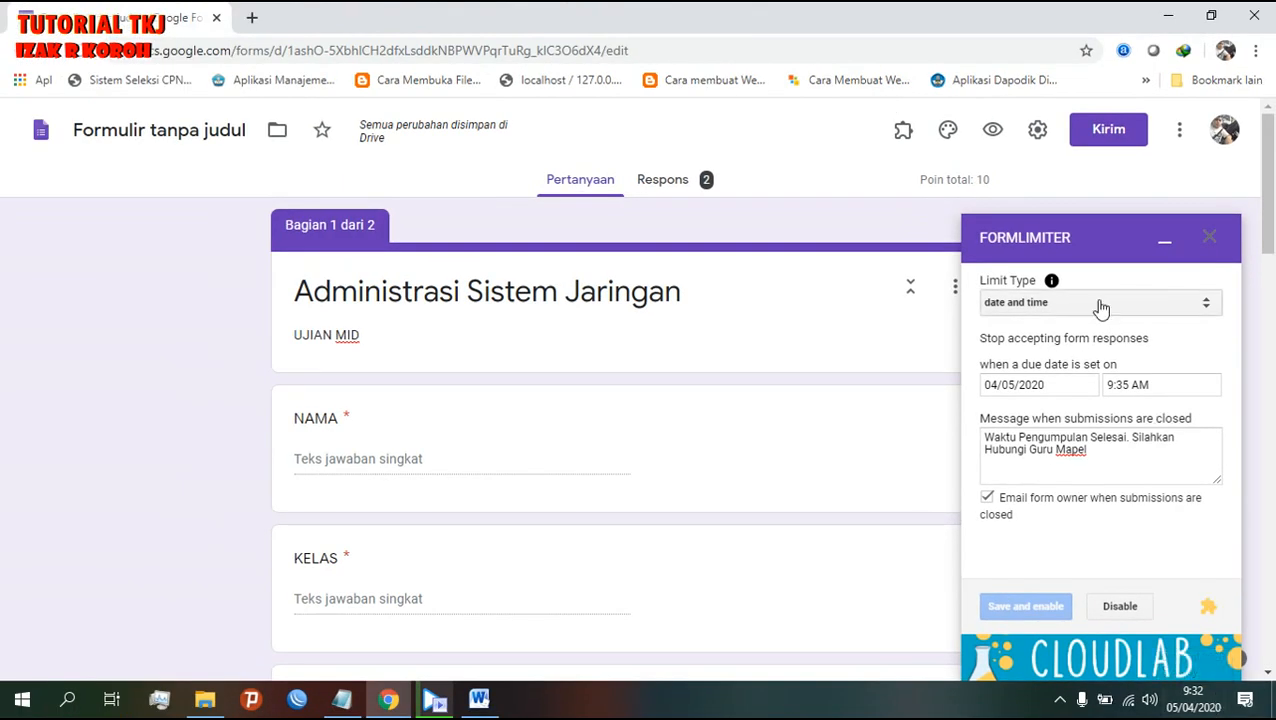
{"action": "mouse_move", "coordinate": [1194, 706]}
{"action": "left_click", "coordinate": [433, 699]}
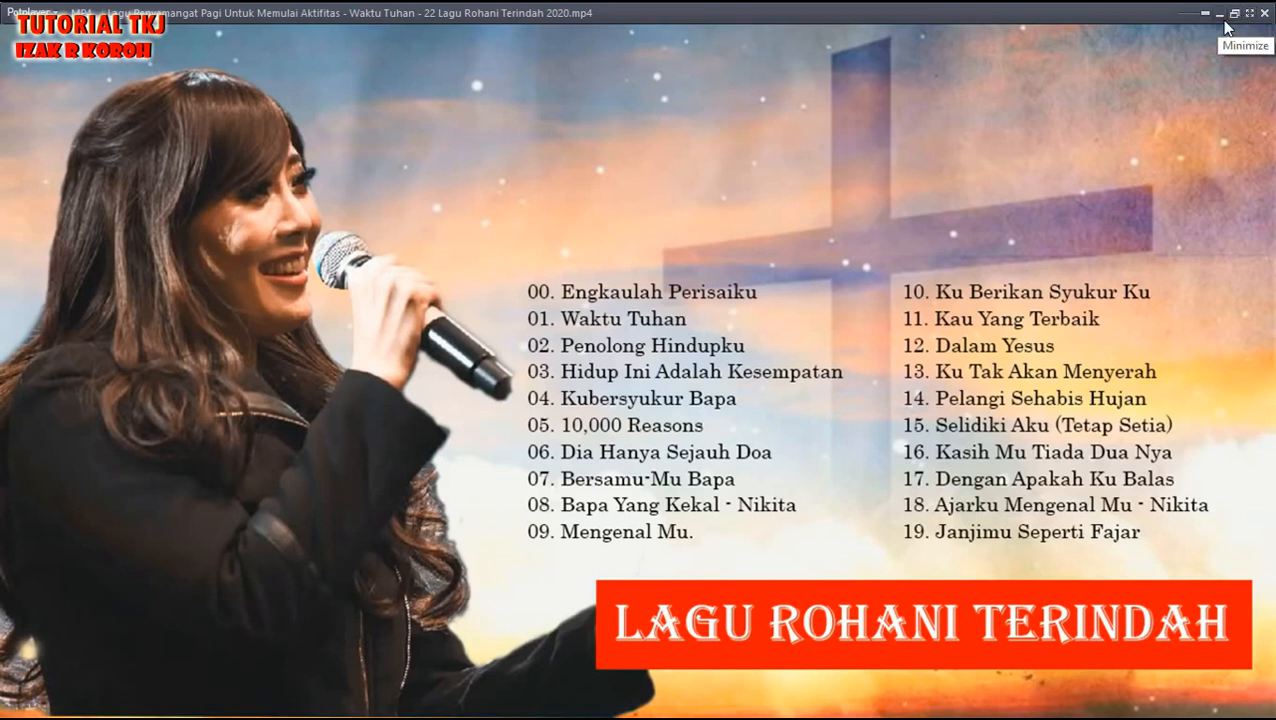
{"action": "left_click", "coordinate": [1225, 24]}
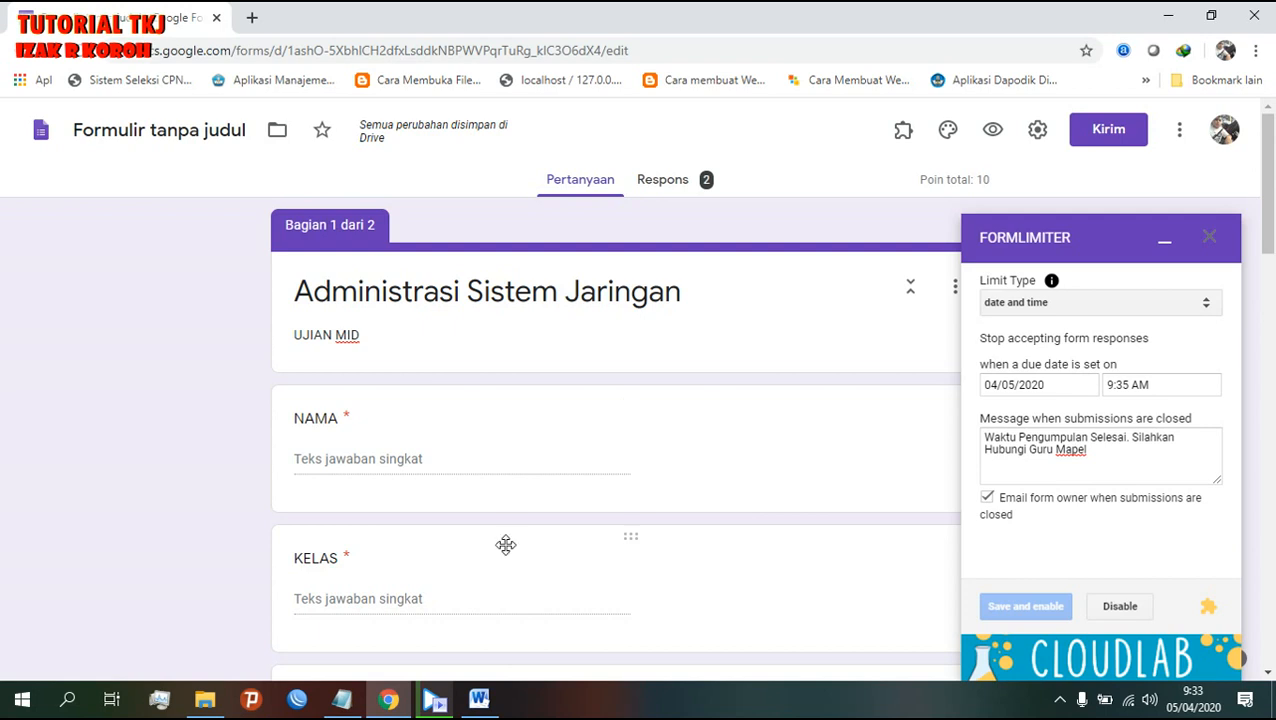
- Add 'yang ada pertanyaan silahkan', 'wa,sms atau tlp.' and a contact phone number to the Notepad outline
{"action": "left_click", "coordinate": [341, 699]}
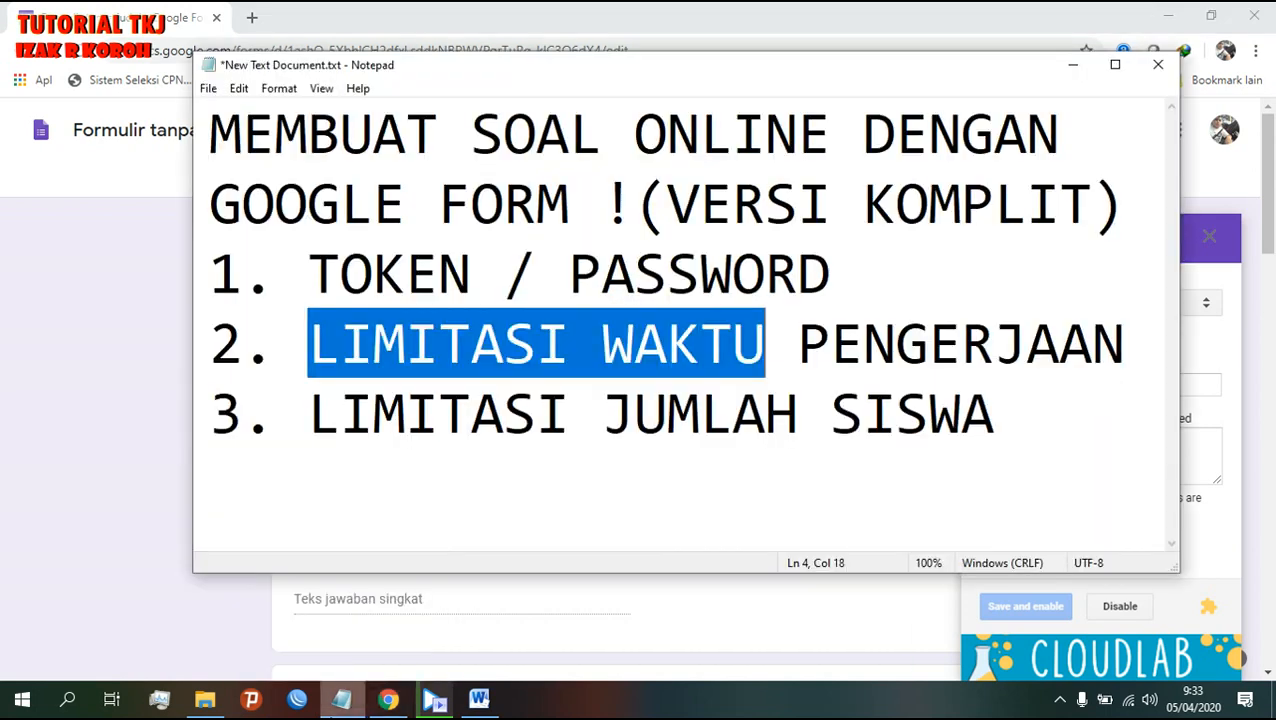
{"action": "left_click", "coordinate": [1053, 400]}
{"action": "key", "text": "Return"}
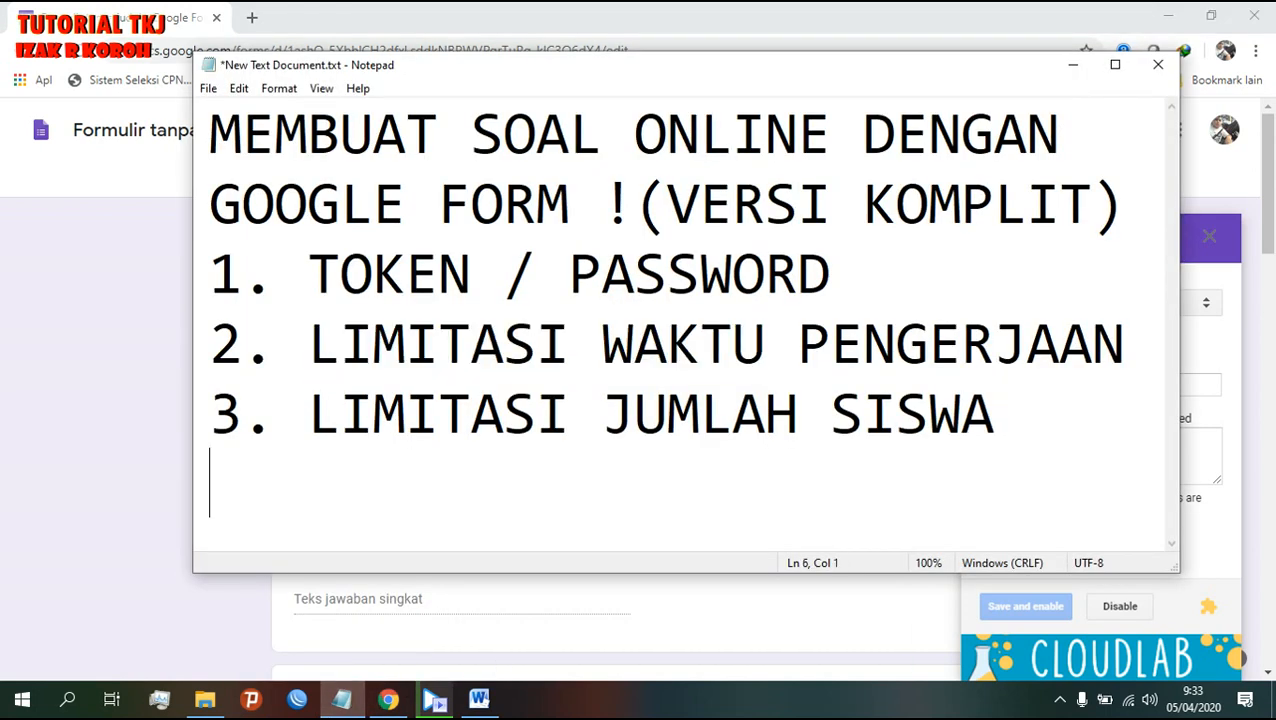
{"action": "type", "text": "yang ada "}
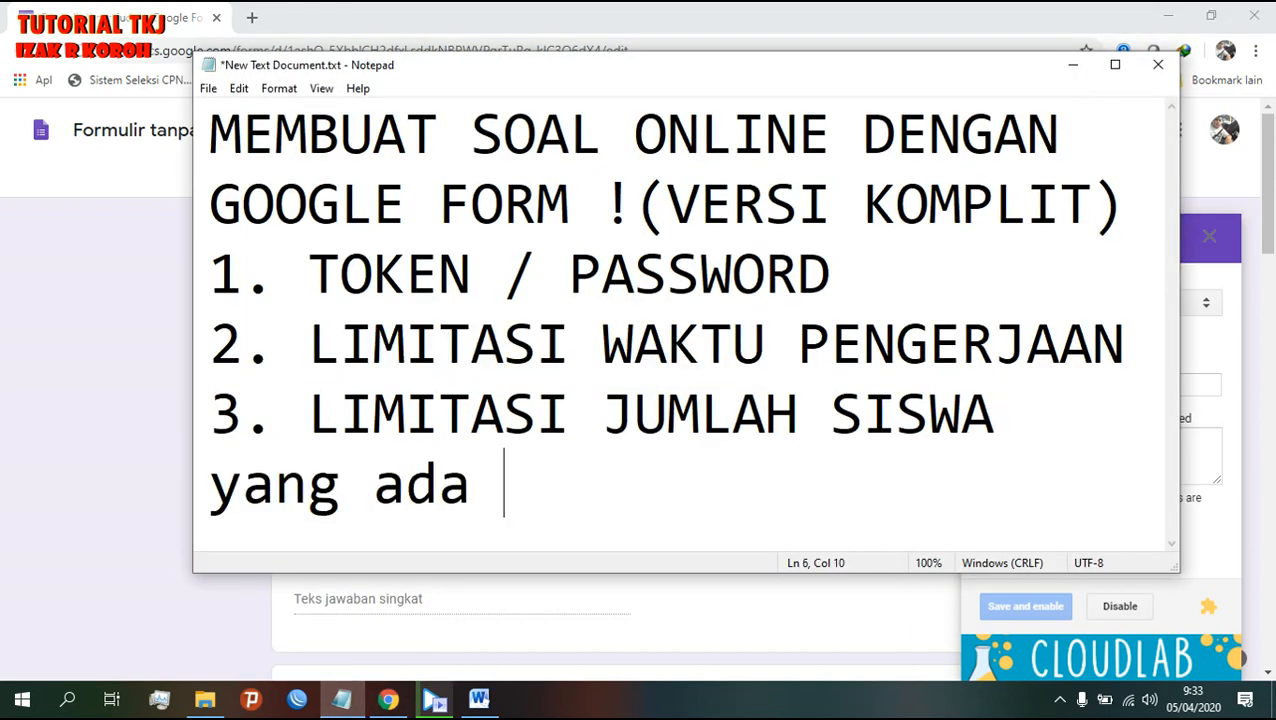
{"action": "type", "text": "pertan"}
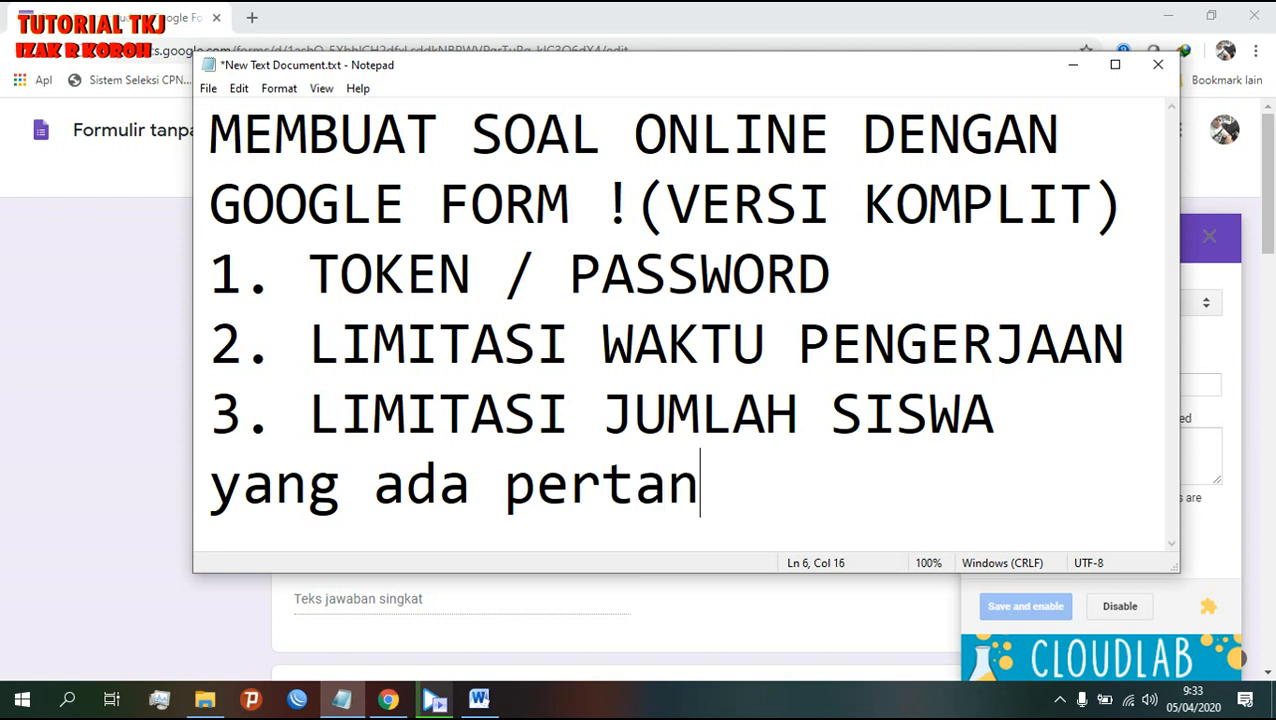
{"action": "type", "text": "yaan si"}
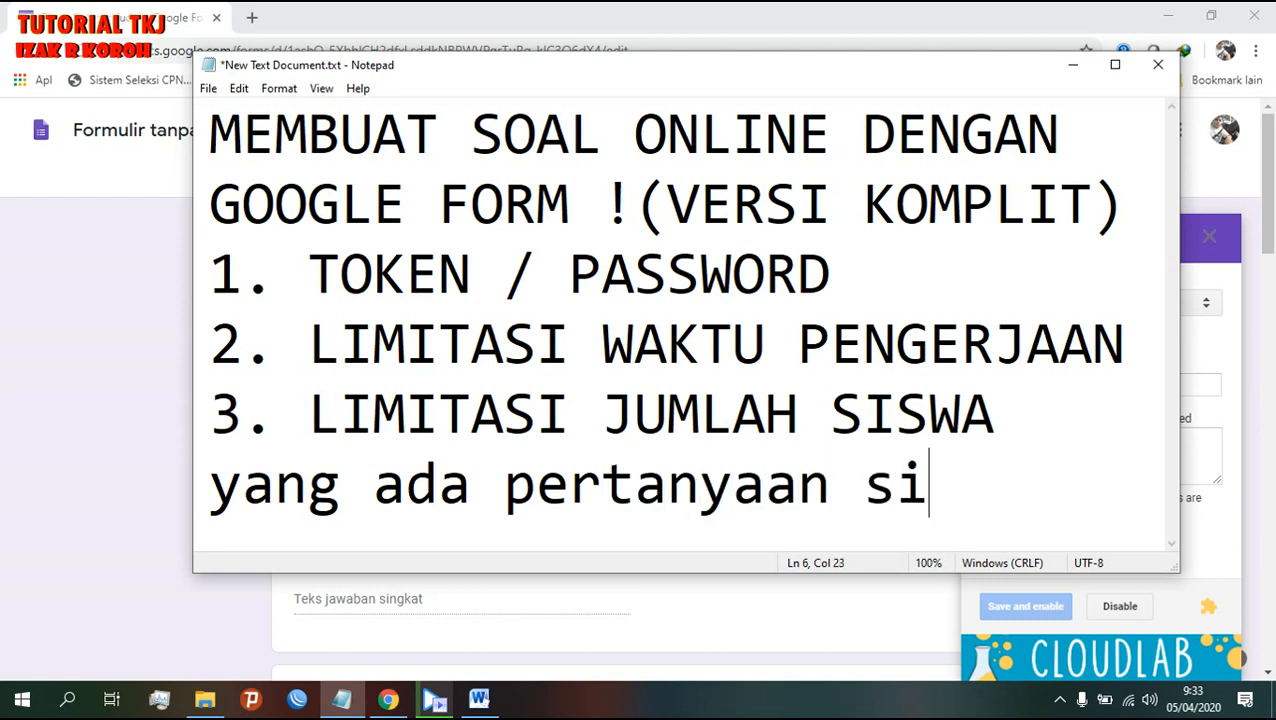
{"action": "type", "text": "lahkan"}
{"action": "key", "text": "Return"}
{"action": "type", "text": "w"}
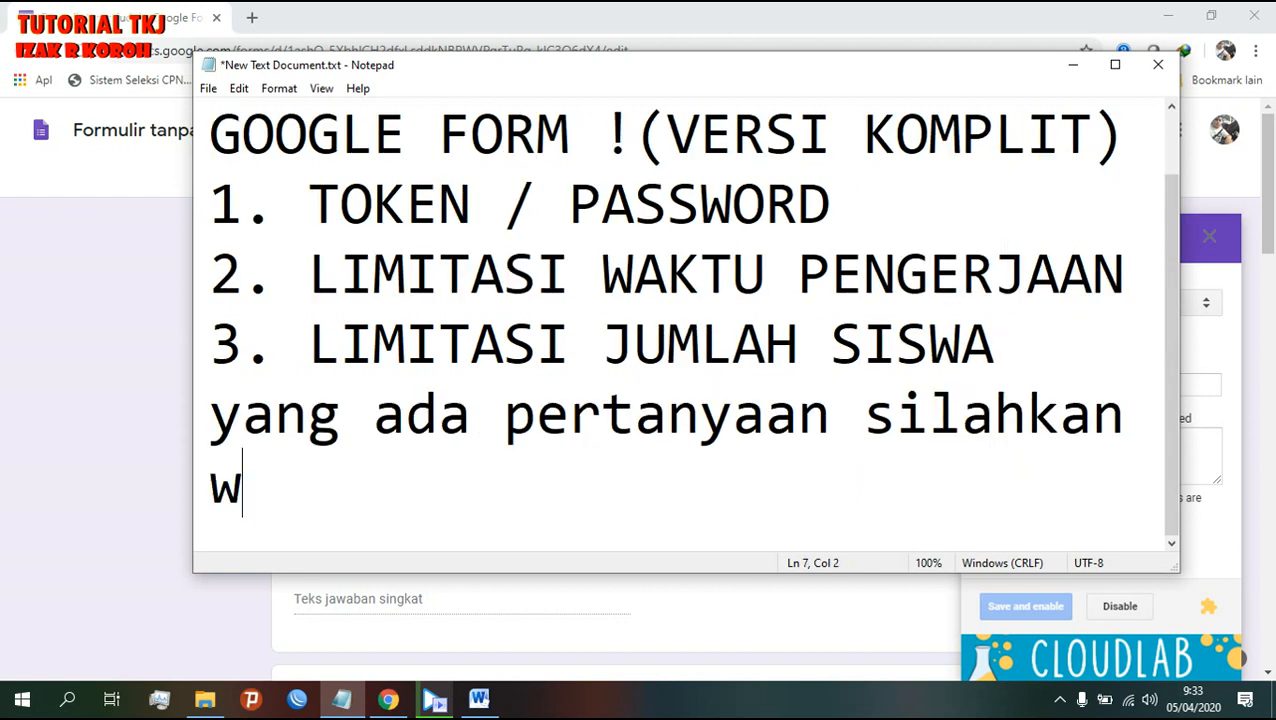
{"action": "type", "text": "a,sms ata"}
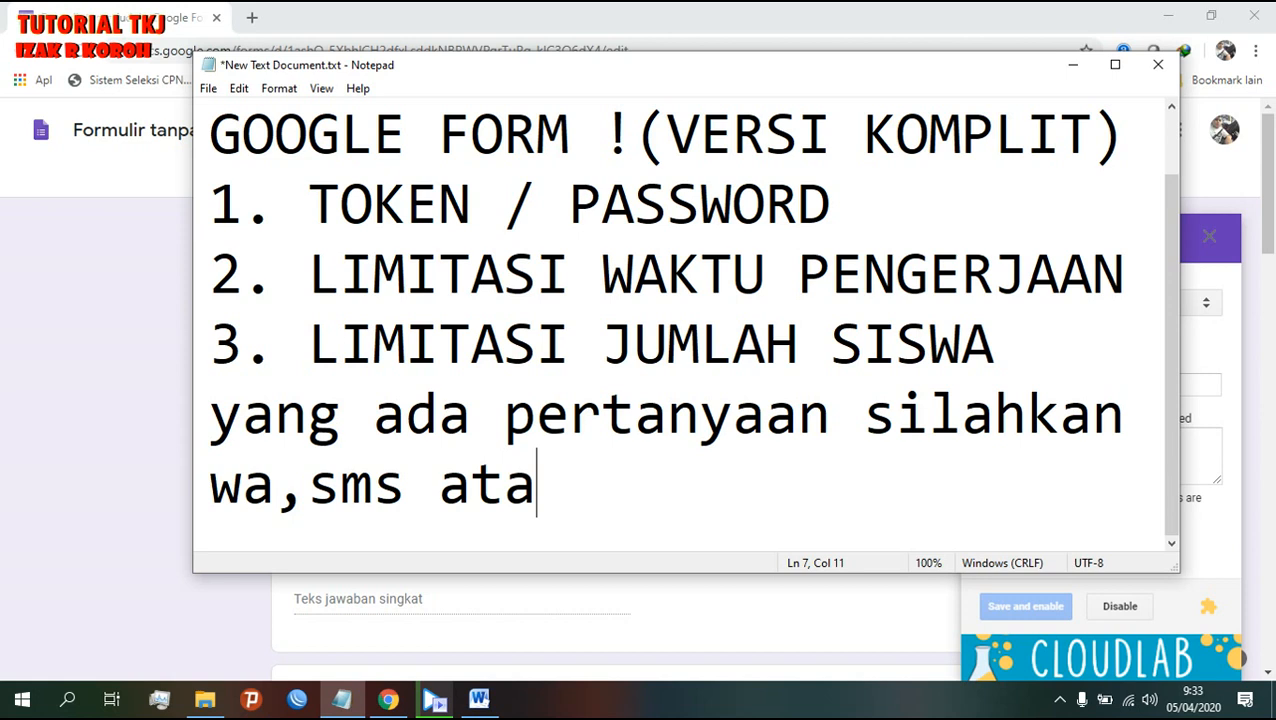
{"action": "type", "text": "u tlp"}
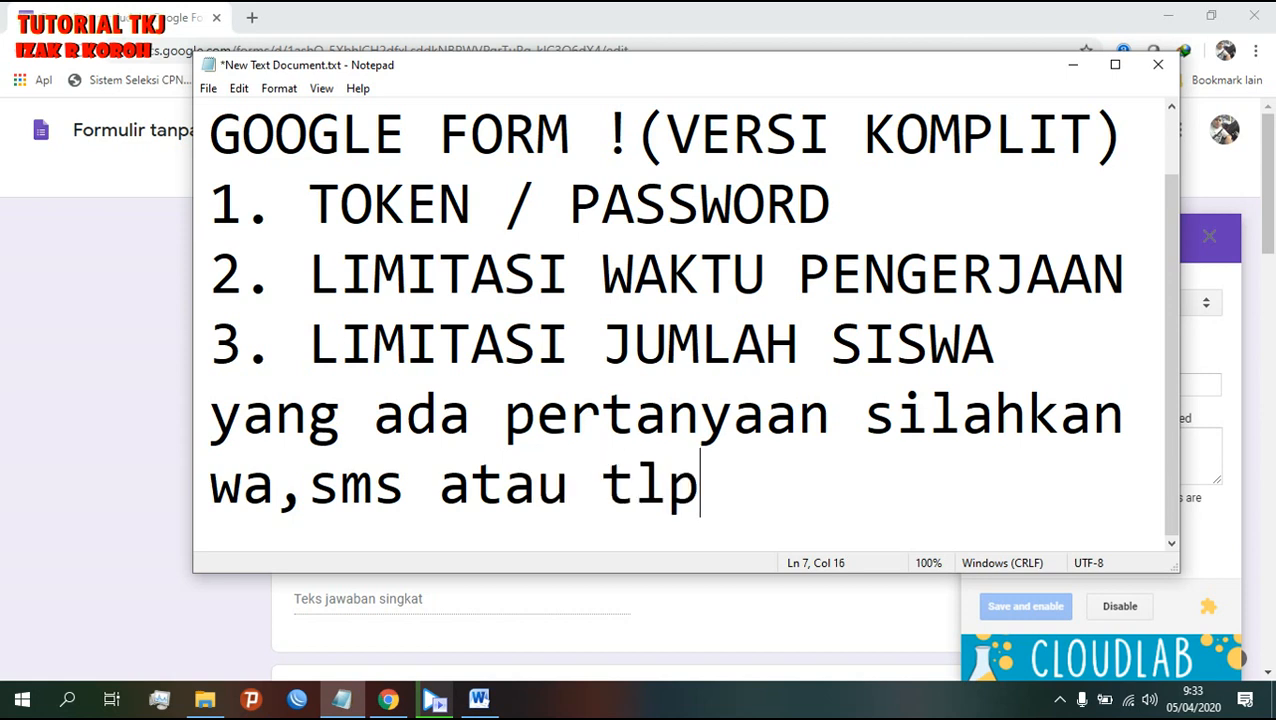
{"action": "type", "text": "."}
{"action": "key", "text": "Return"}
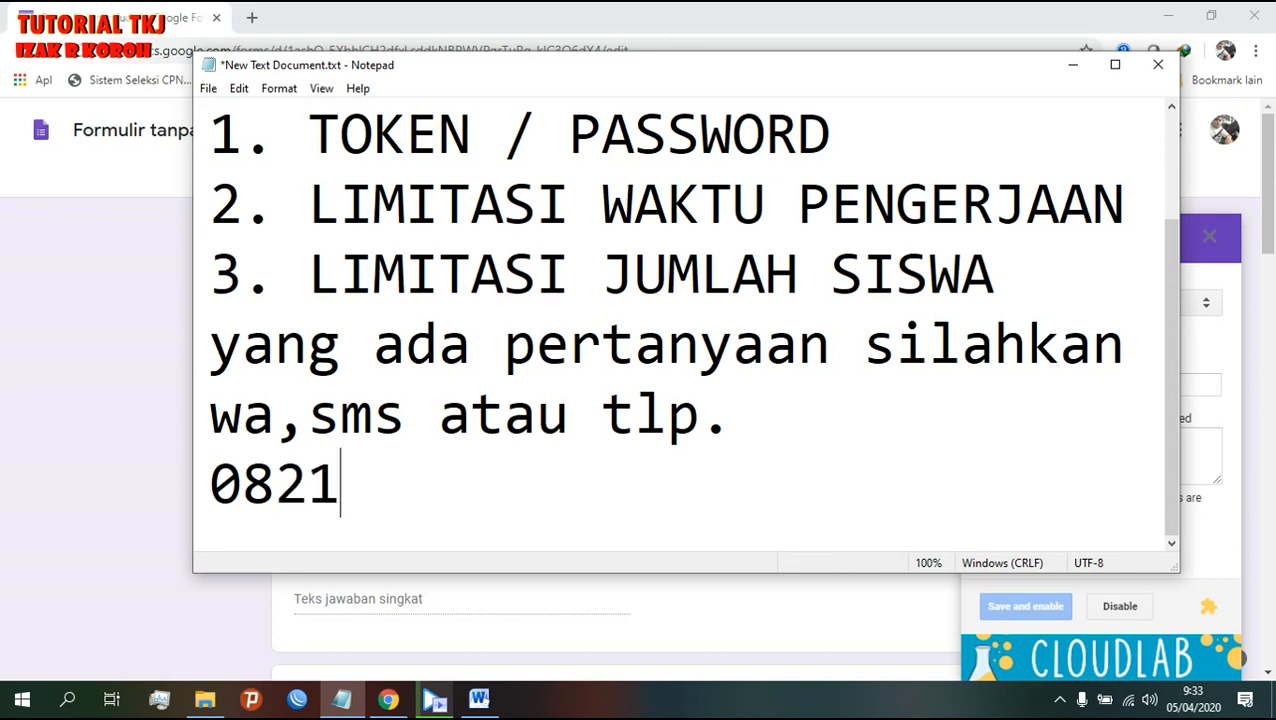
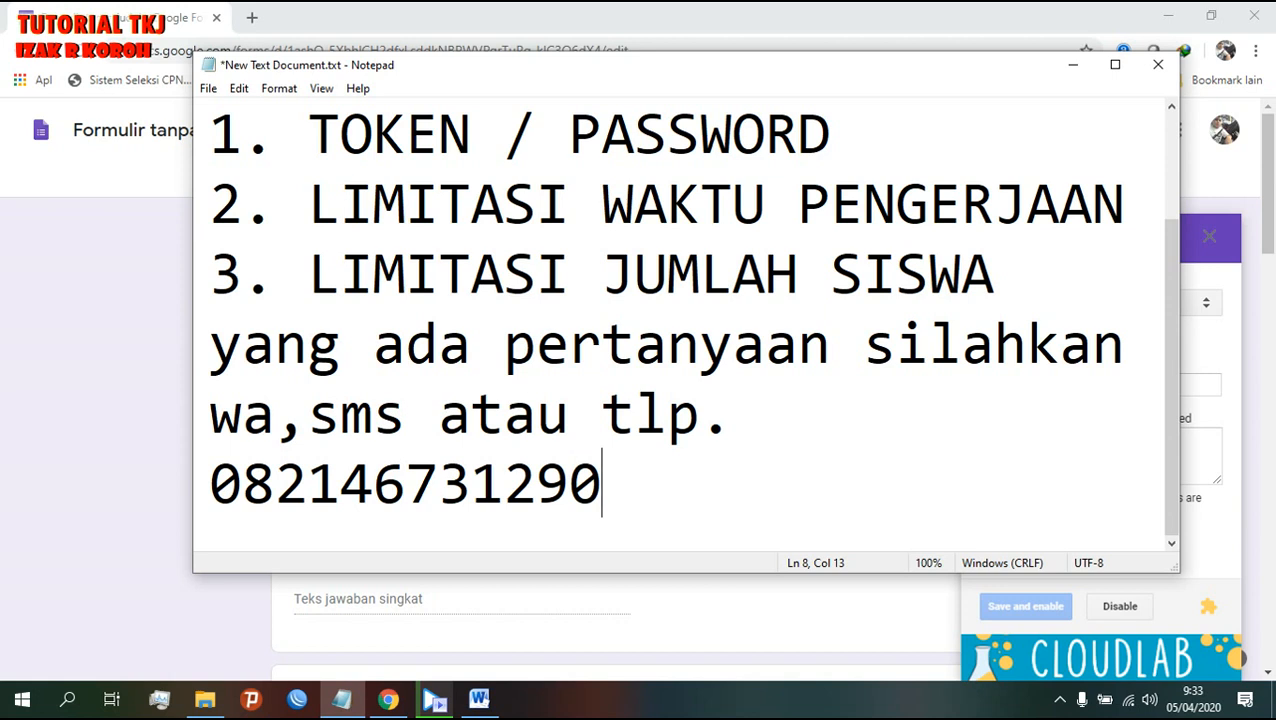
{"action": "left_click", "coordinate": [55, 6]}
{"action": "scroll", "coordinate": [459, 282], "scroll_direction": "down", "scroll_amount": 6}
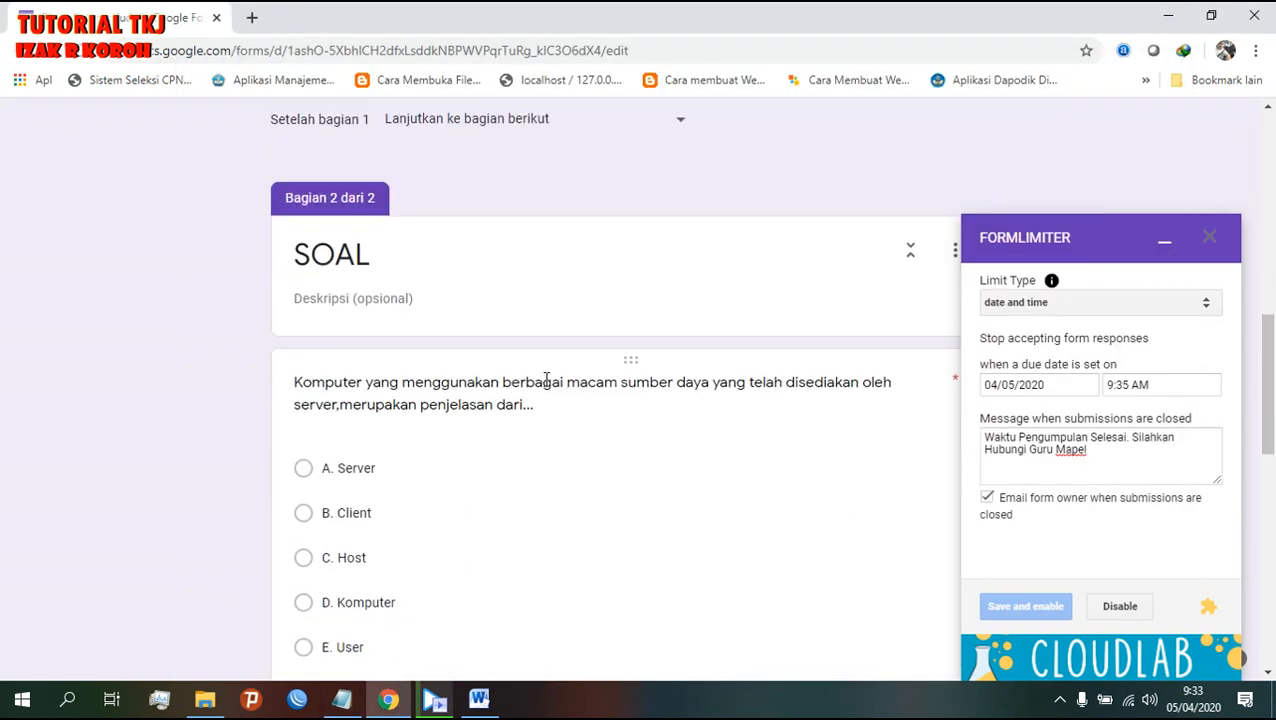
{"action": "scroll", "coordinate": [550, 378], "scroll_direction": "down", "scroll_amount": 2}
{"action": "scroll", "coordinate": [550, 380], "scroll_direction": "up", "scroll_amount": 2}
{"action": "scroll", "coordinate": [552, 376], "scroll_direction": "down", "scroll_amount": 3}
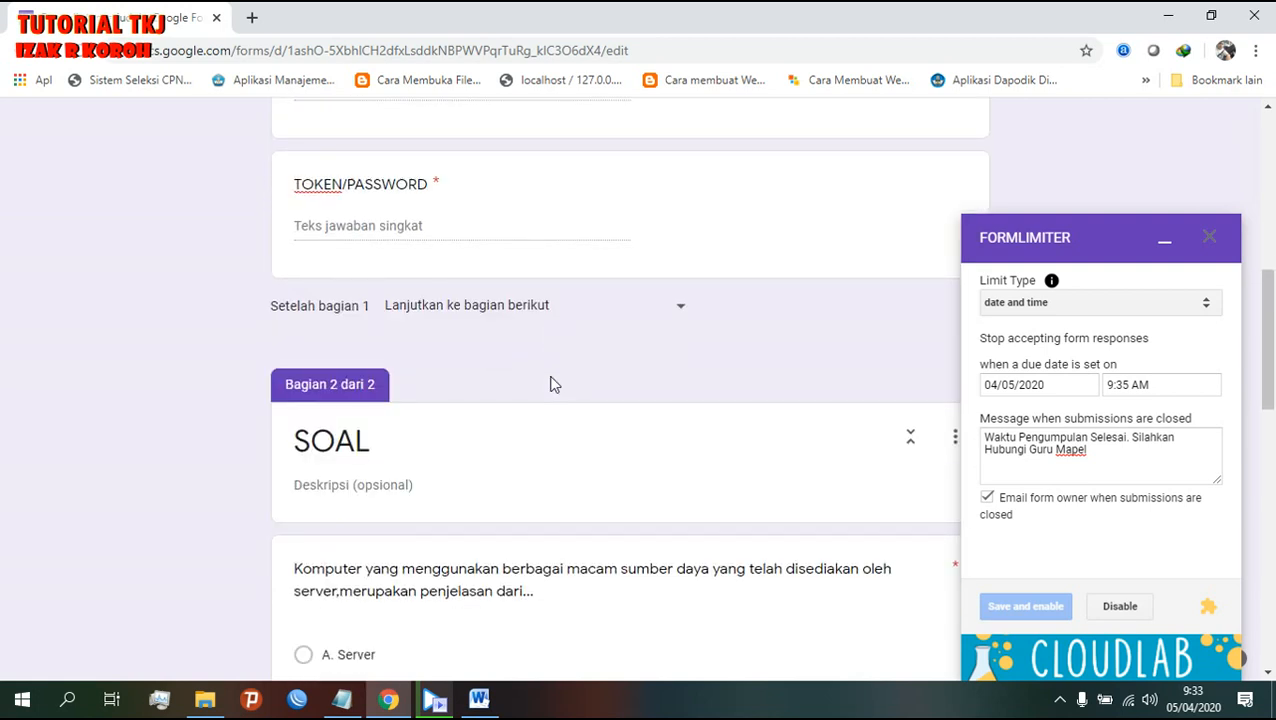
{"action": "scroll", "coordinate": [552, 374], "scroll_direction": "down", "scroll_amount": 4}
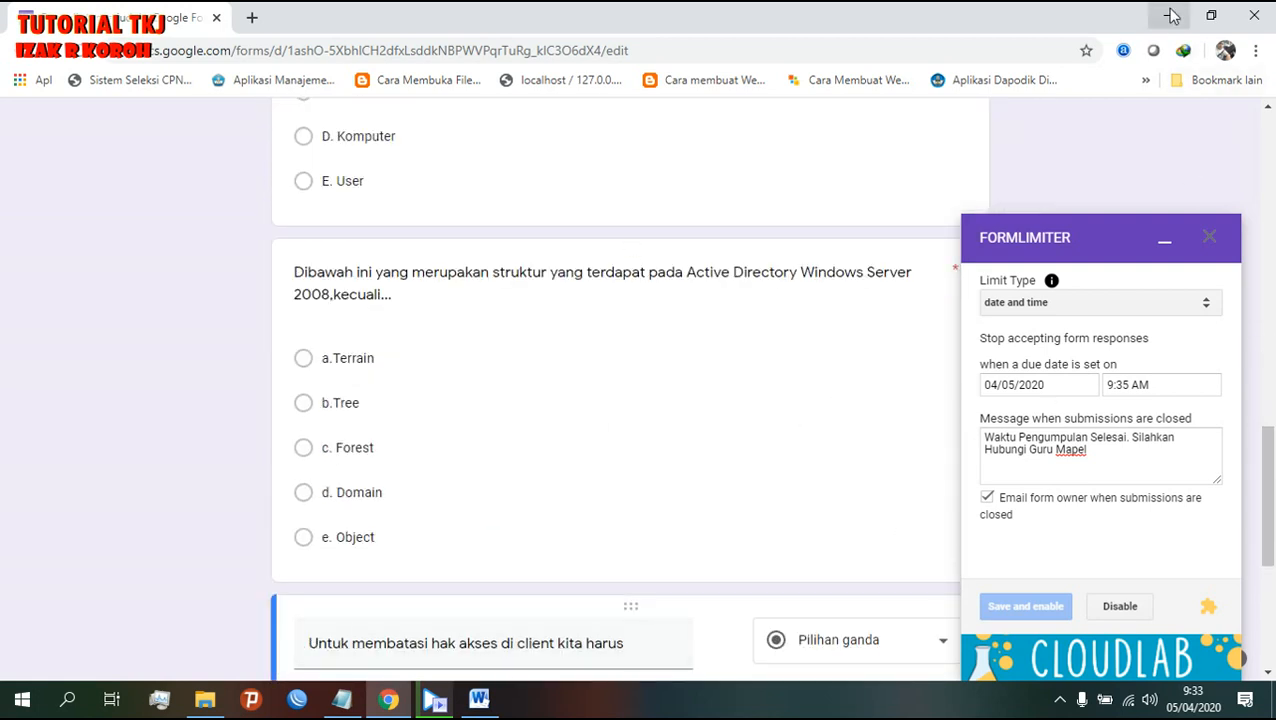
{"action": "left_click", "coordinate": [1057, 702]}
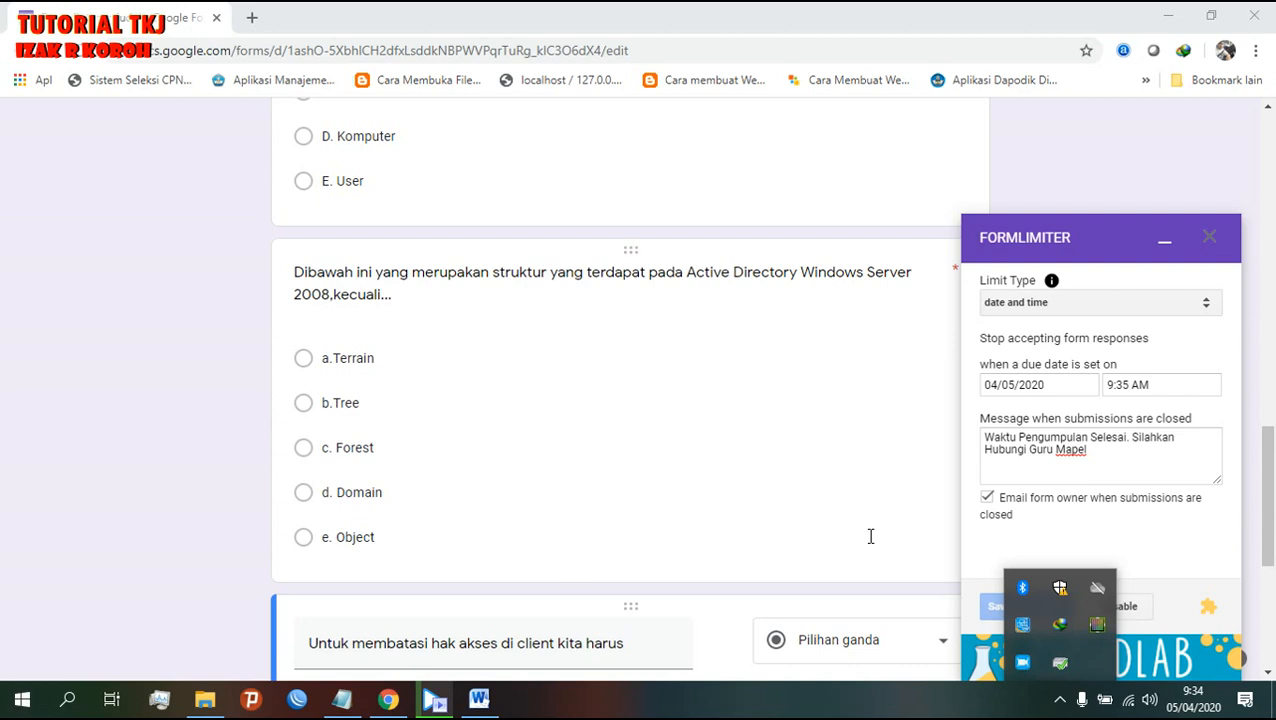
{"action": "left_click", "coordinate": [1058, 705]}
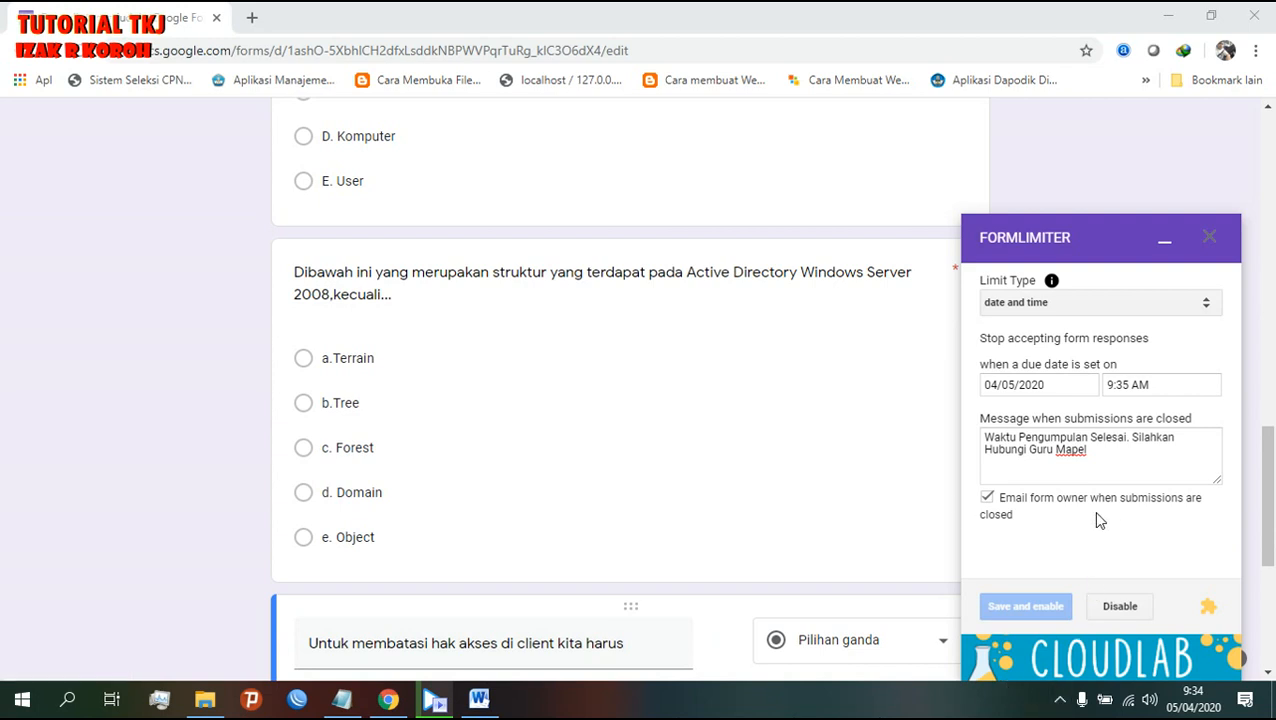
- Append the closing line 'MOHON BERSABAR, ORANG SABAR DISAYANG TUHAN' to the Notepad notes
{"action": "left_click", "coordinate": [341, 699]}
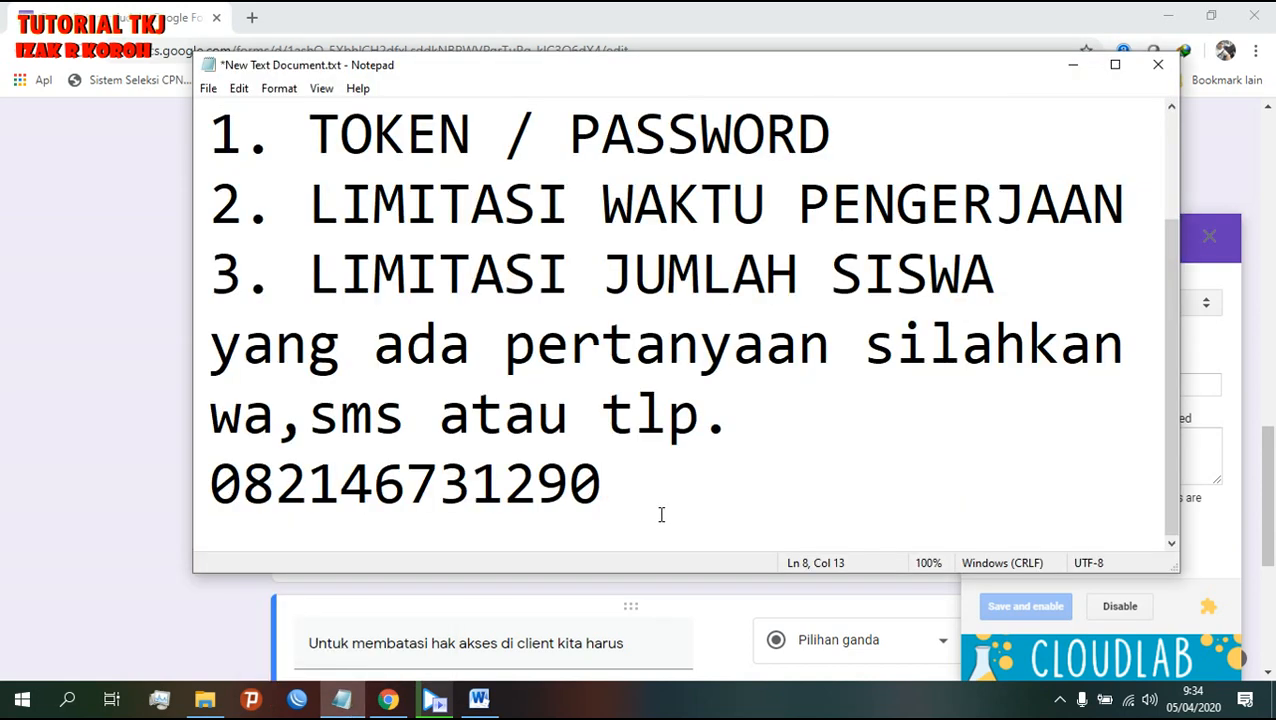
{"action": "key", "text": "Return"}
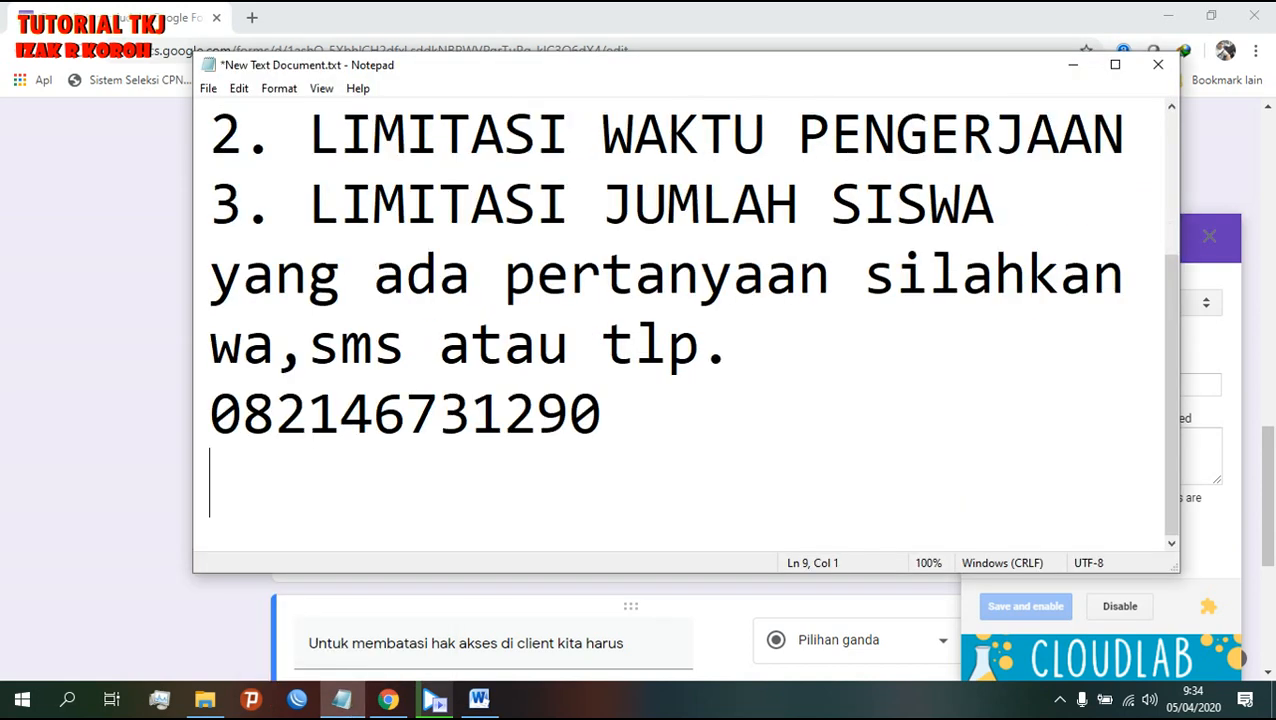
{"action": "type", "text": "MOHON "}
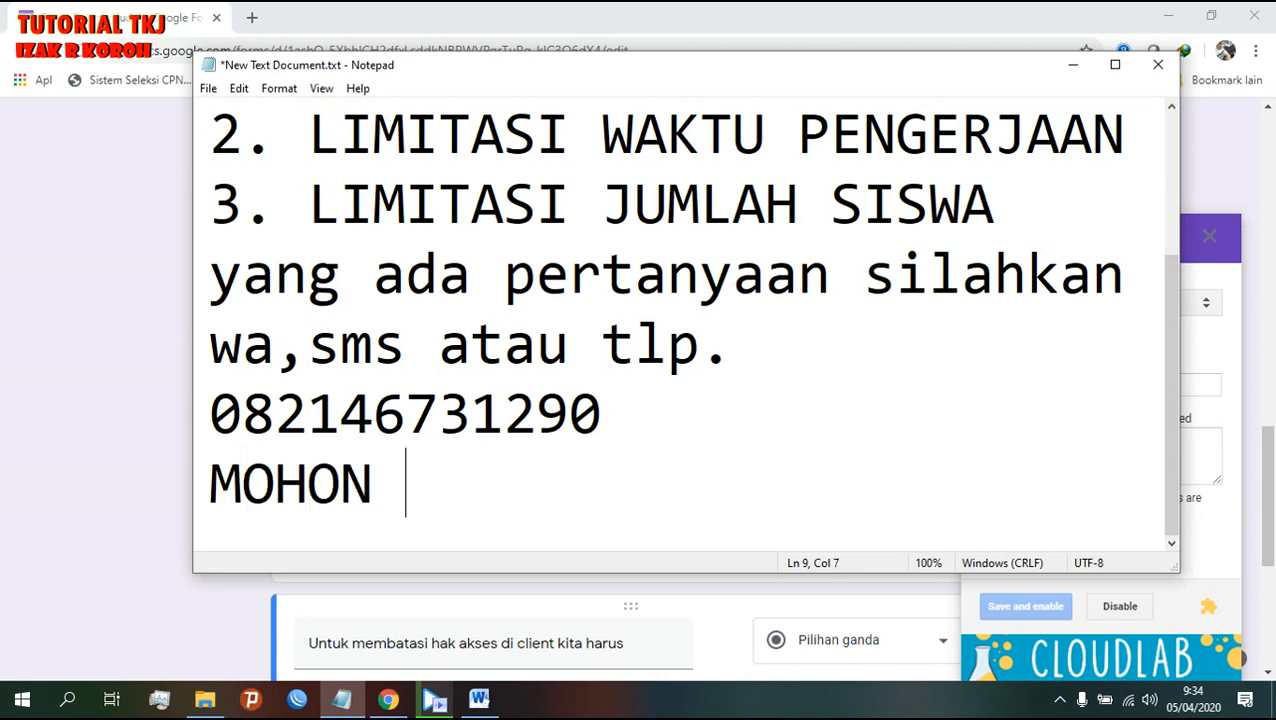
{"action": "type", "text": "BERSAB"}
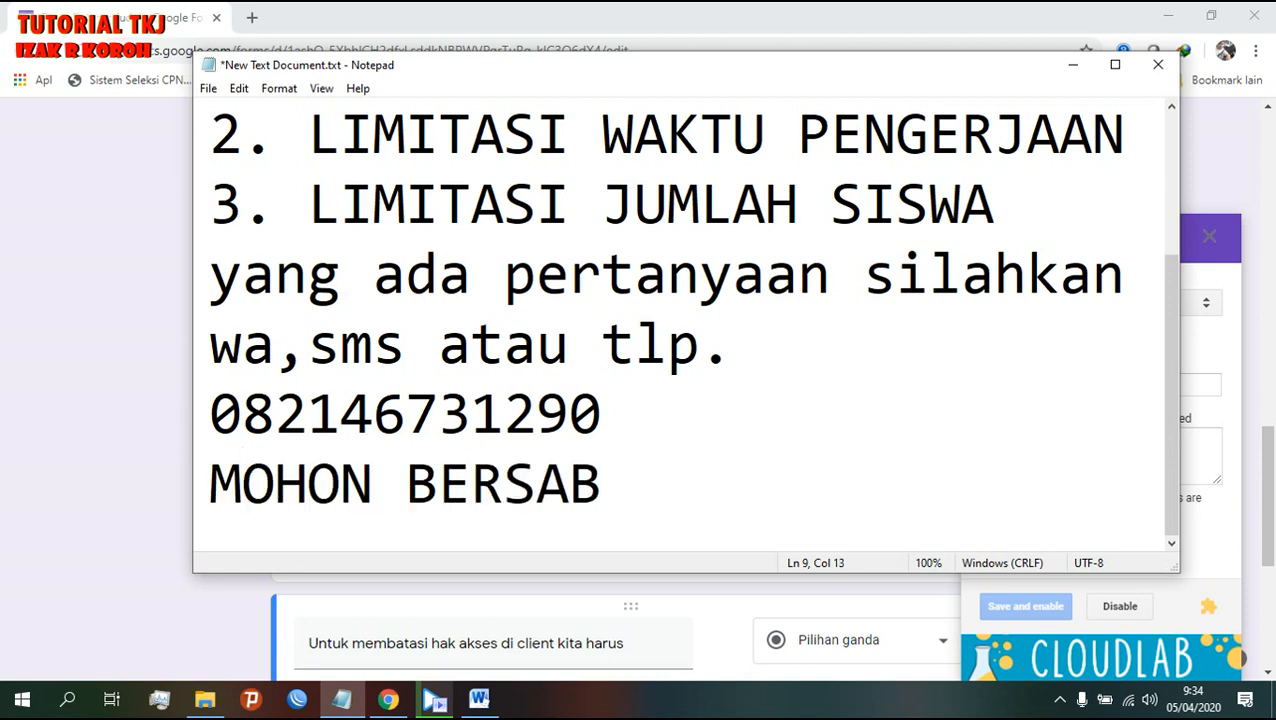
{"action": "type", "text": "AR"}
{"action": "key", "text": "BackSpace"}
{"action": "type", "text": "AR, ORANG "}
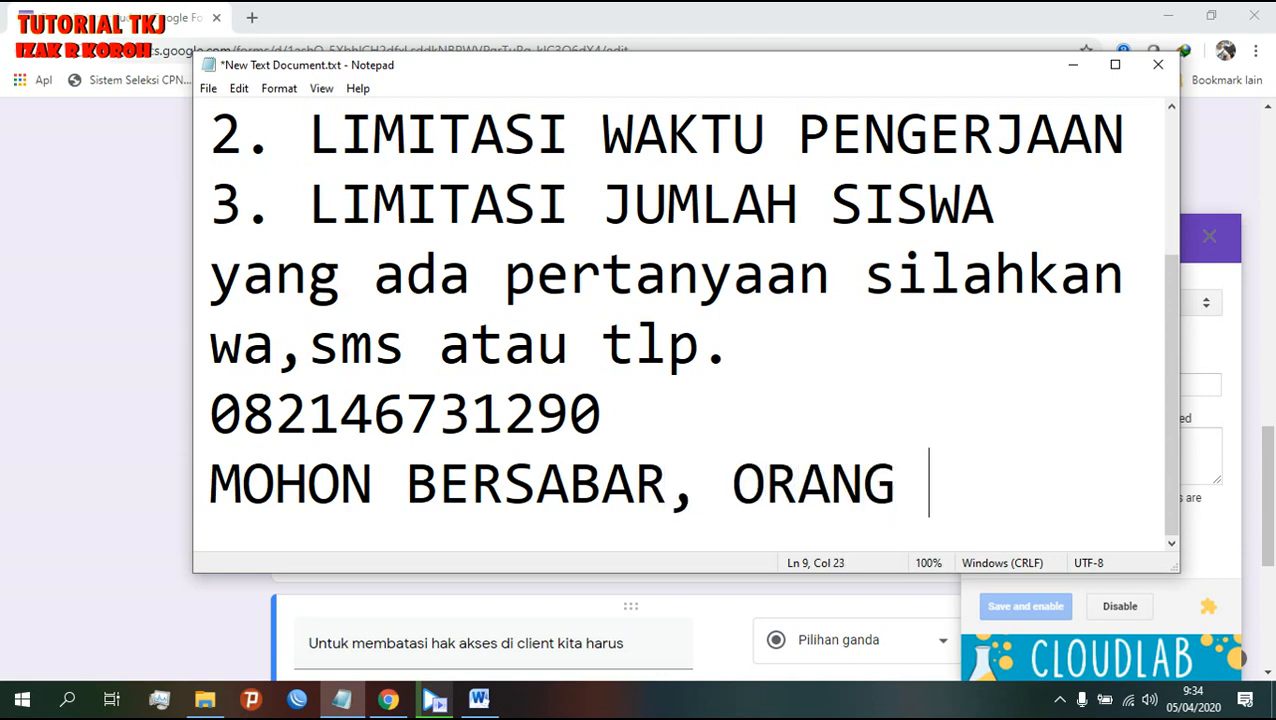
{"action": "type", "text": "SABAR"}
{"action": "key", "text": "Return"}
{"action": "type", "text": "D"}
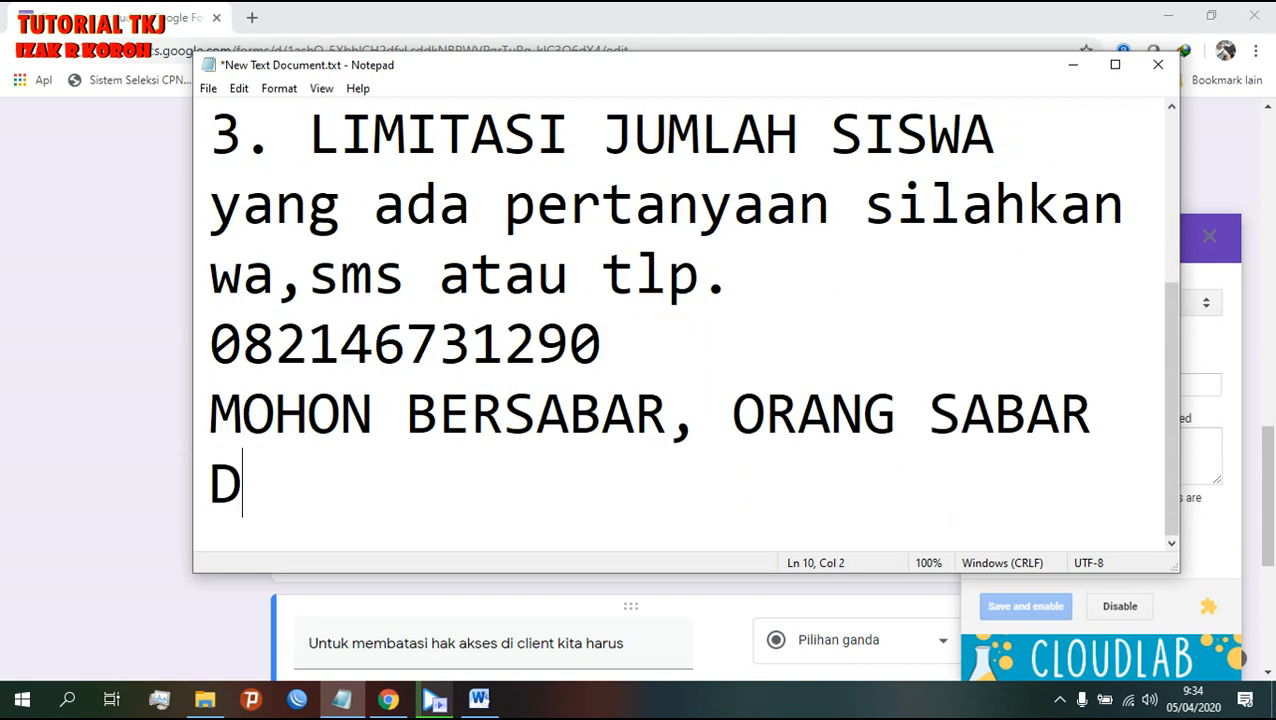
{"action": "type", "text": "I SAYANG "}
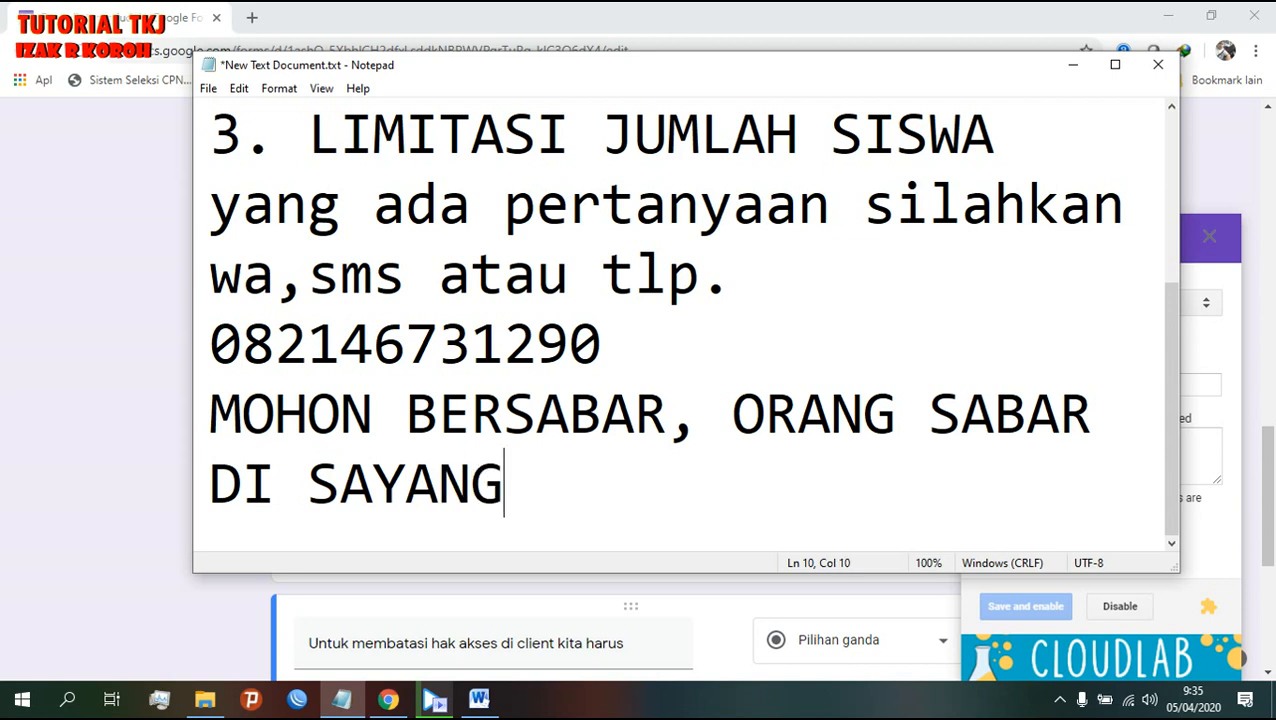
{"action": "type", "text": "TUHAN"}
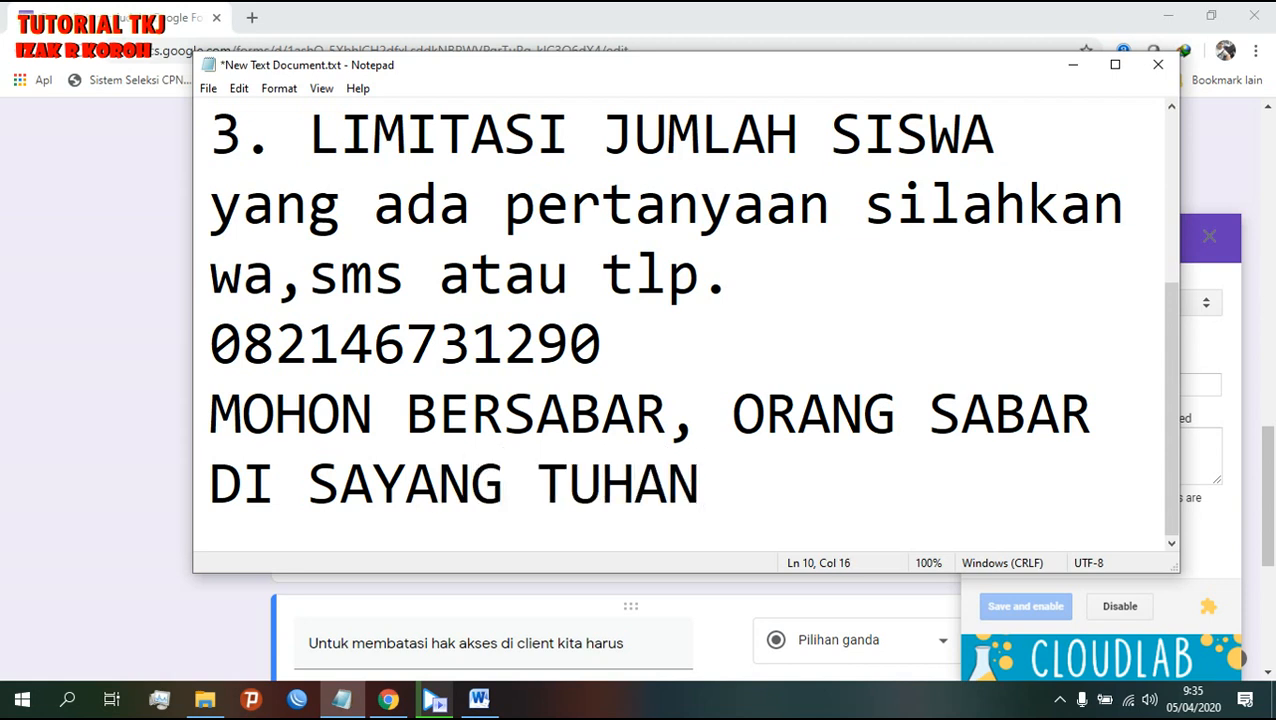
{"action": "key", "text": "Left"}
{"action": "key", "text": "Left"}
{"action": "key", "text": "Left"}
{"action": "key", "text": "Left"}
{"action": "key", "text": "Left"}
{"action": "key", "text": "Left"}
{"action": "key", "text": "Left"}
{"action": "key", "text": "Left"}
{"action": "key", "text": "Left"}
{"action": "key", "text": "Left"}
{"action": "key", "text": "Left"}
{"action": "key", "text": "Left"}
{"action": "key", "text": "BackSpace"}
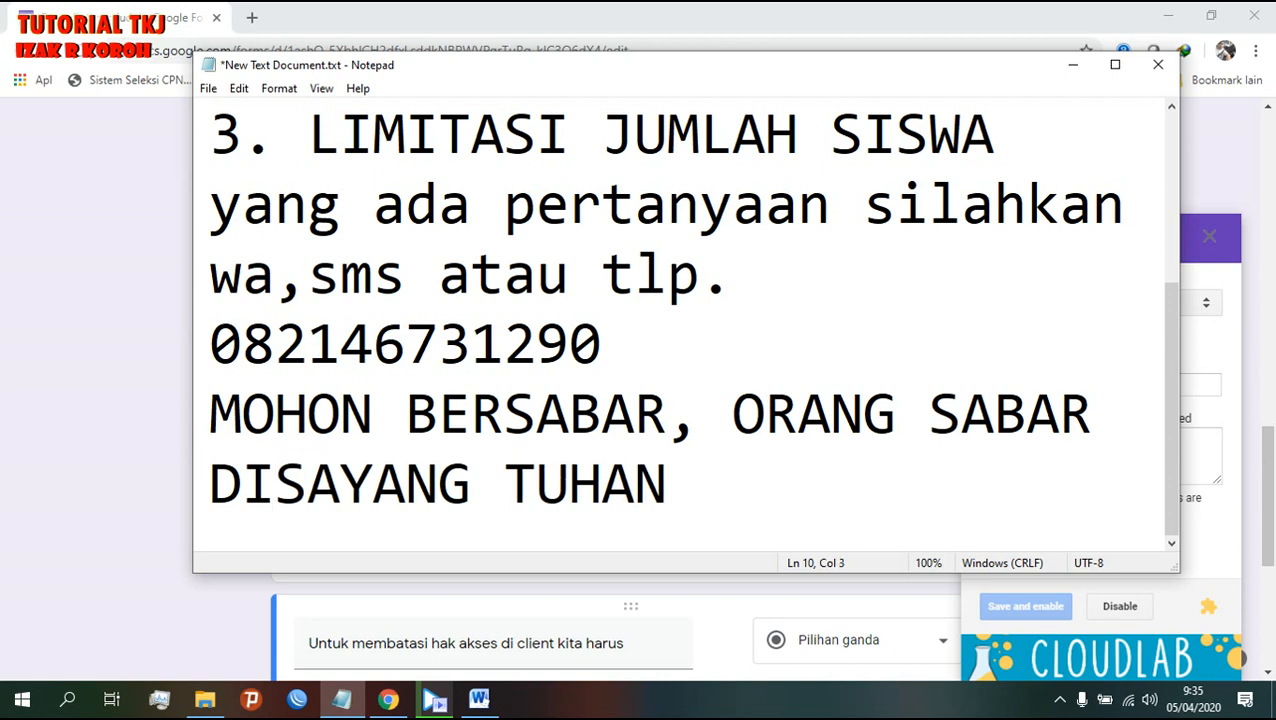
{"action": "left_click", "coordinate": [788, 514]}
{"action": "scroll", "coordinate": [787, 513], "scroll_direction": "up", "scroll_amount": 2}
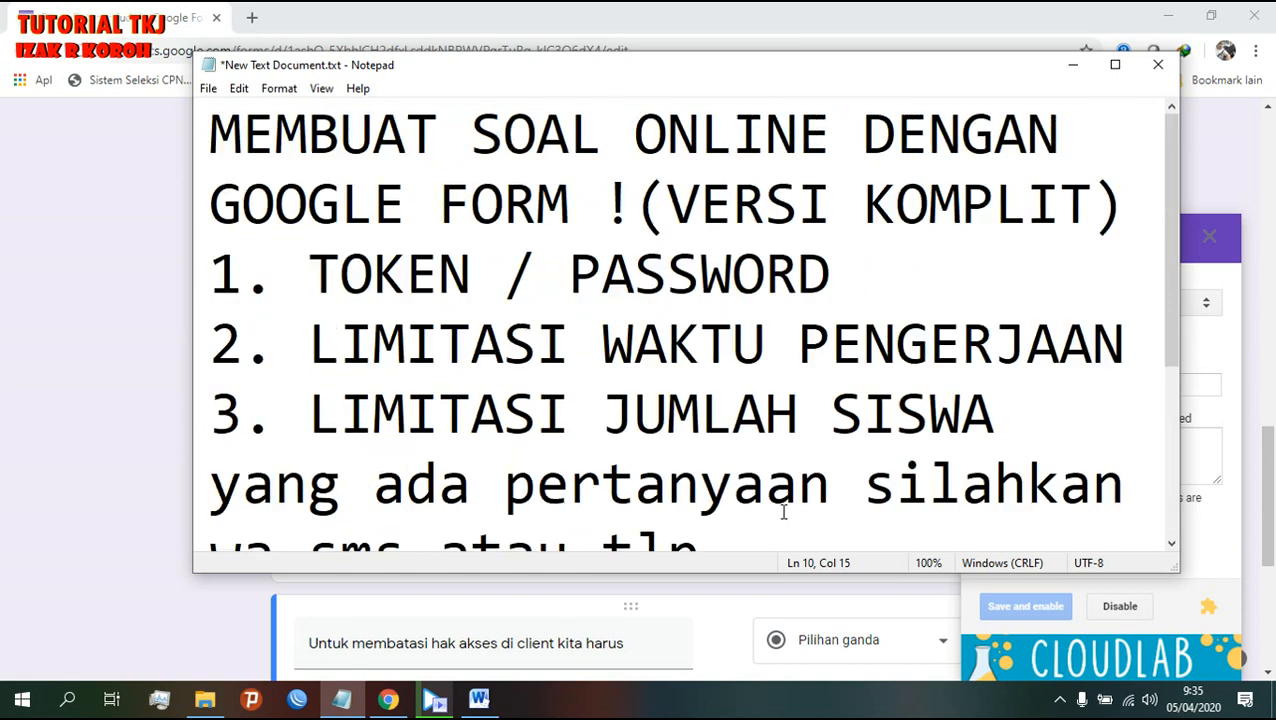
{"action": "left_click", "coordinate": [143, 10]}
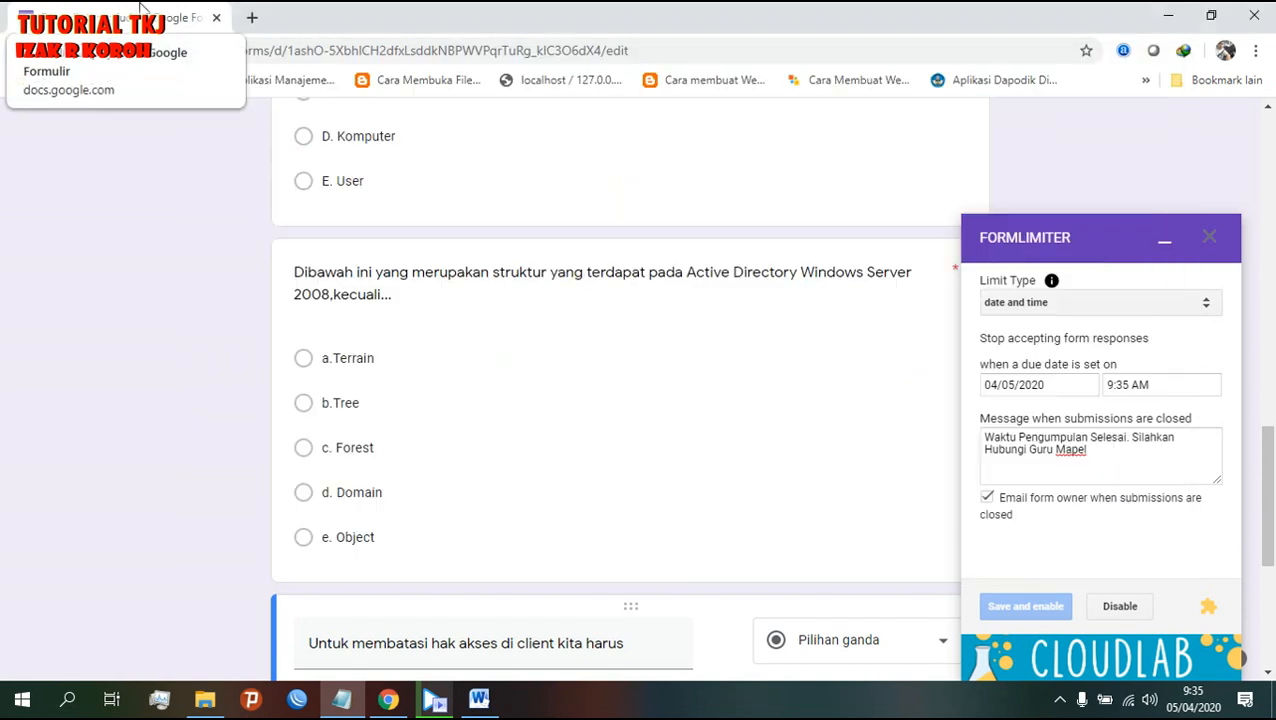
{"action": "mouse_move", "coordinate": [1197, 707]}
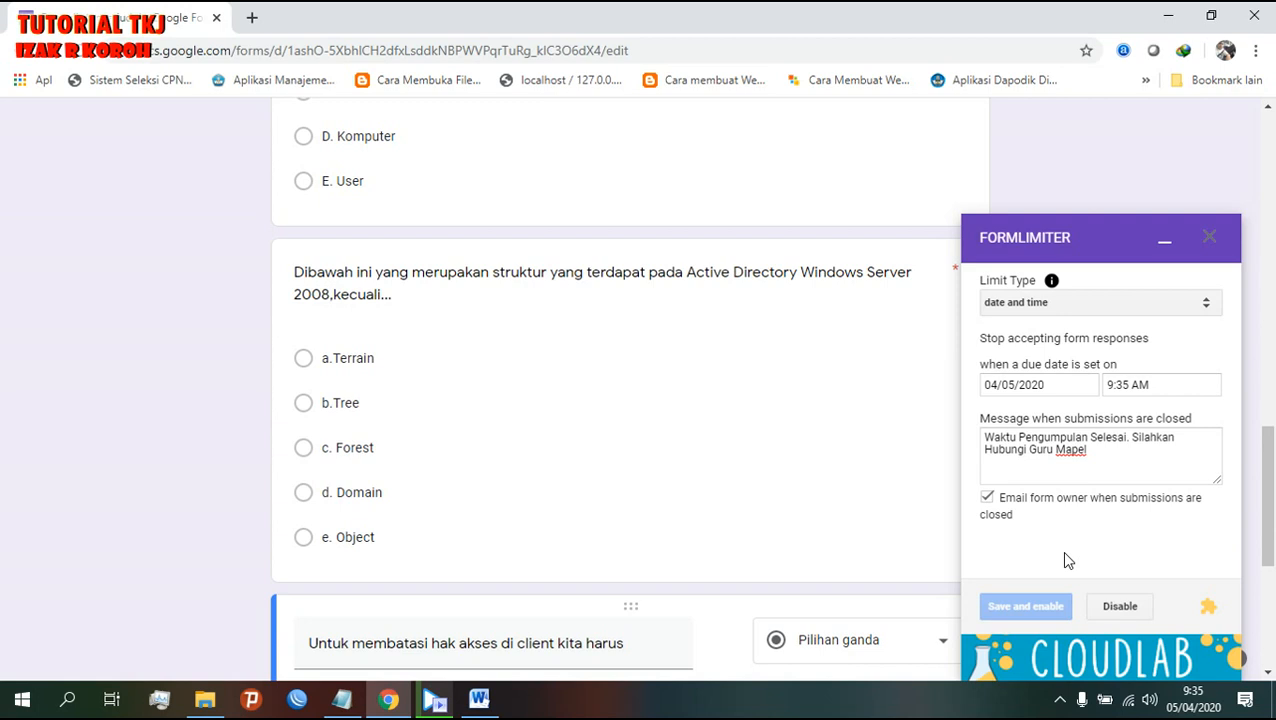
{"action": "left_click", "coordinate": [345, 701]}
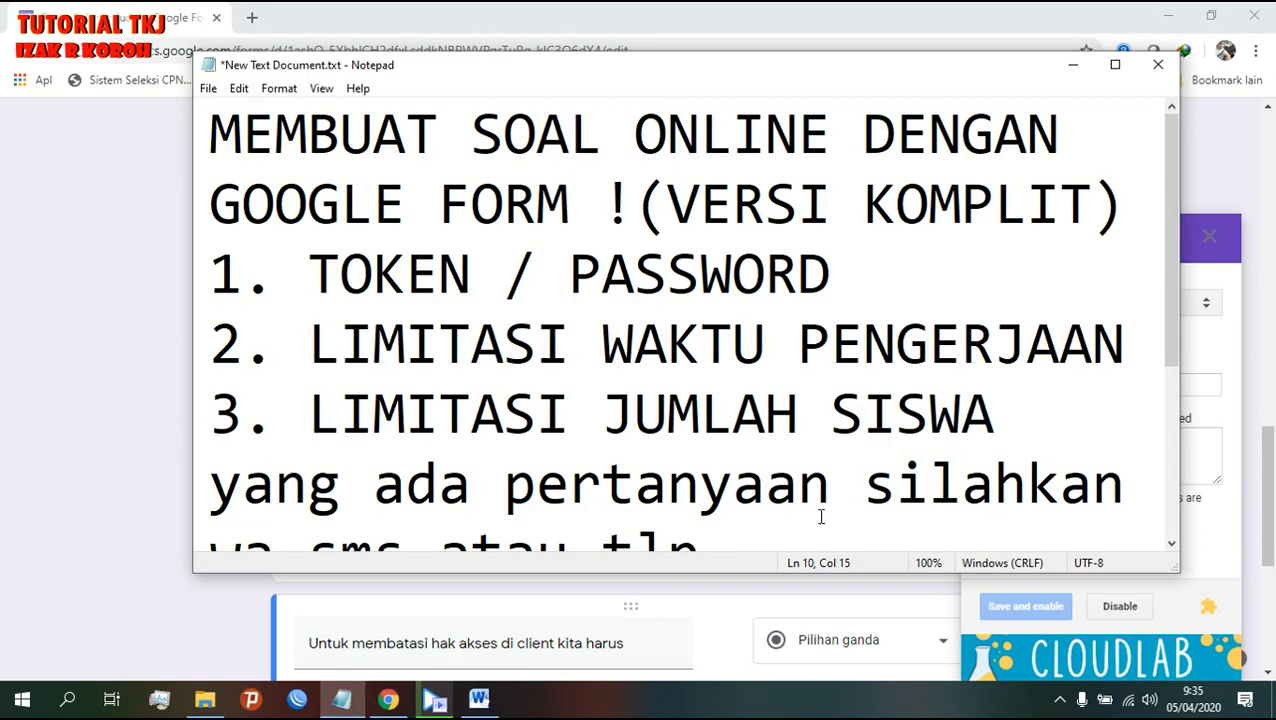
{"action": "left_click_drag", "start_coordinate": [210, 352], "coordinate": [1138, 366]}
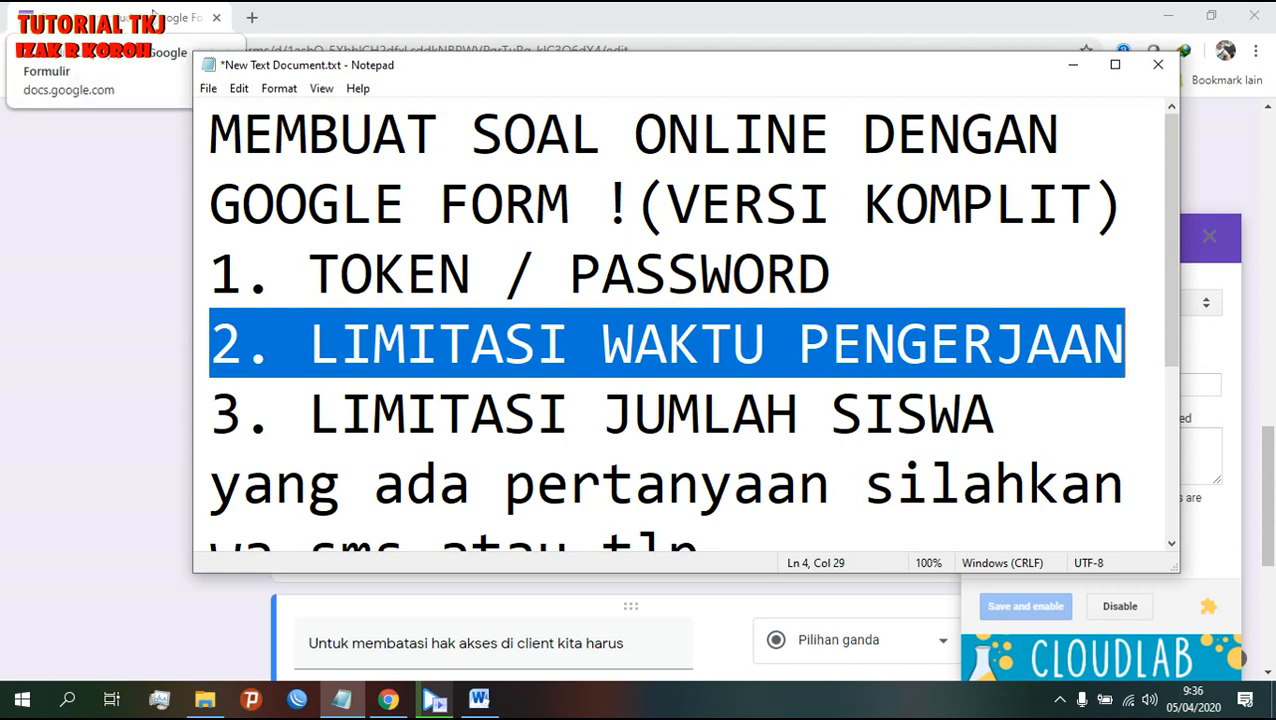
{"action": "left_click", "coordinate": [152, 12]}
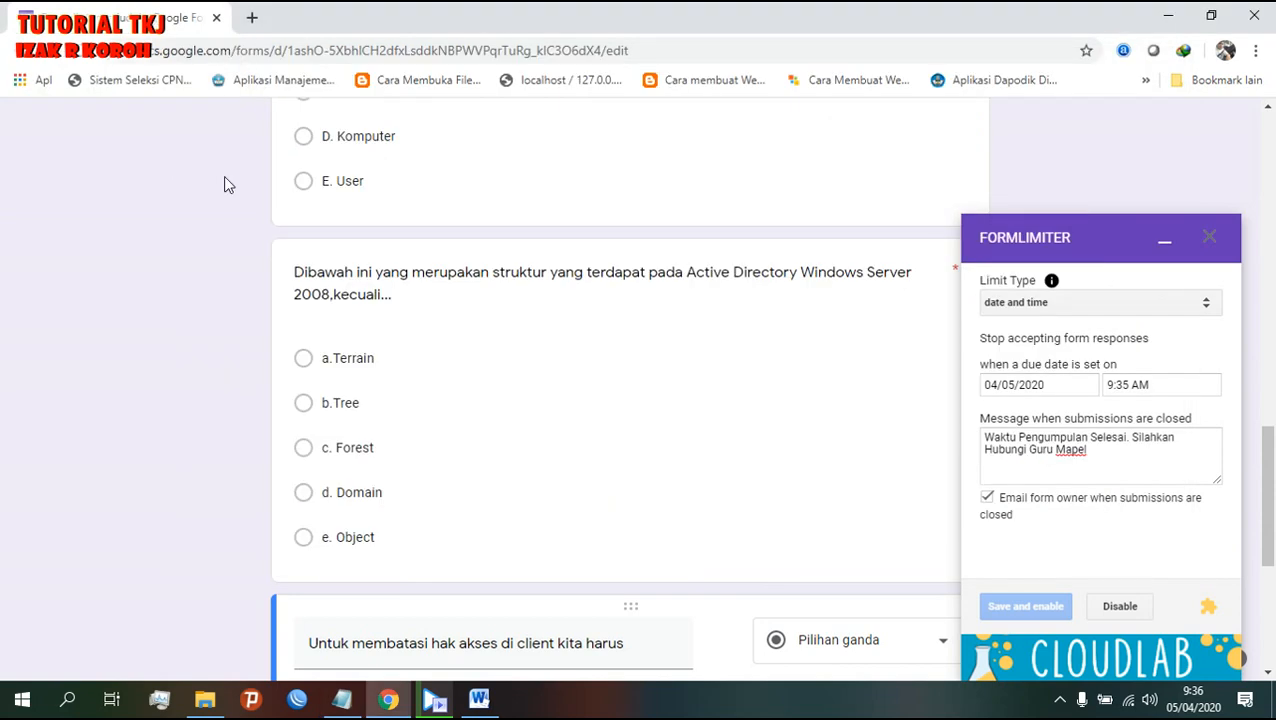
{"action": "left_click", "coordinate": [433, 697]}
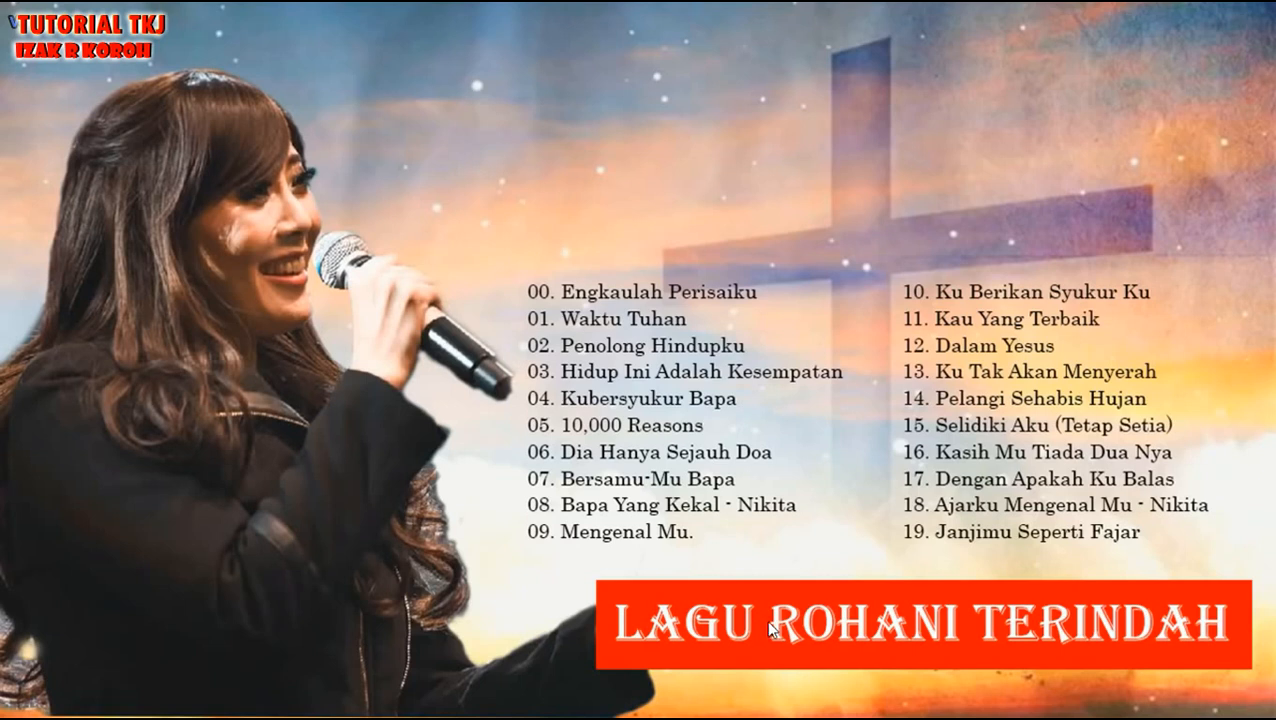
{"action": "left_click", "coordinate": [1218, 14]}
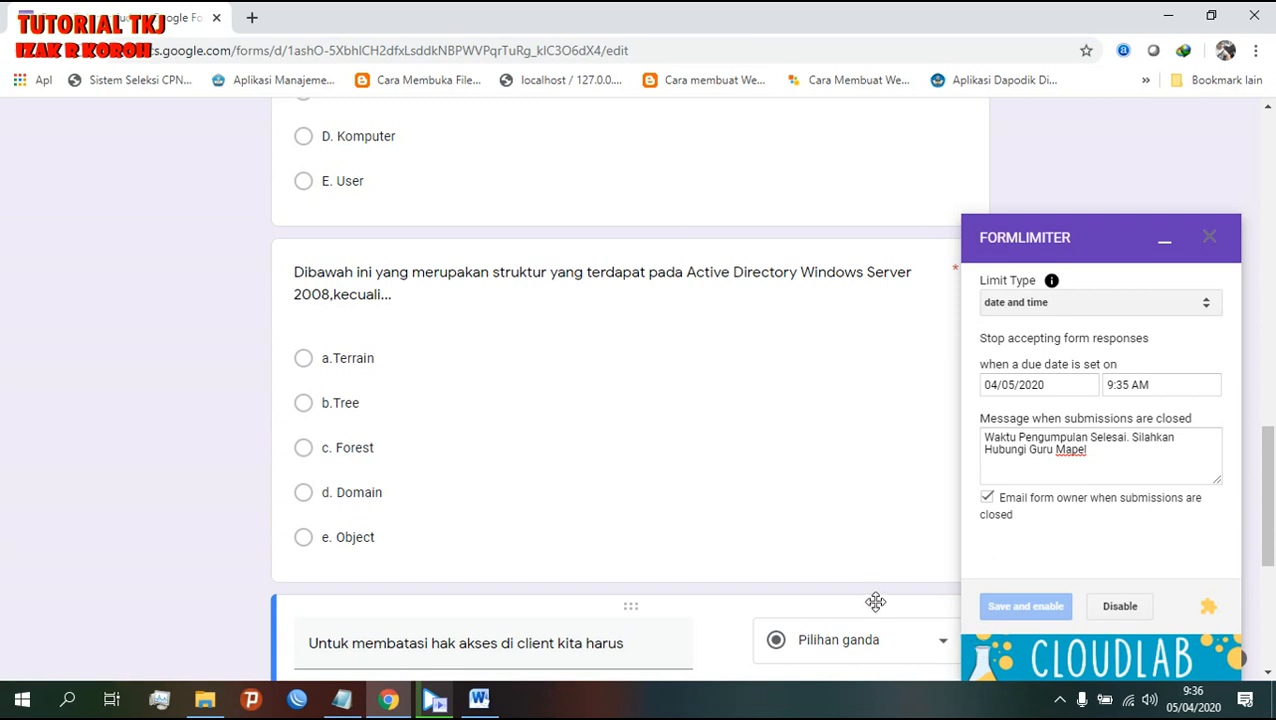
{"action": "scroll", "coordinate": [875, 600], "scroll_direction": "up", "scroll_amount": 8}
{"action": "scroll", "coordinate": [876, 602], "scroll_direction": "down", "scroll_amount": 5}
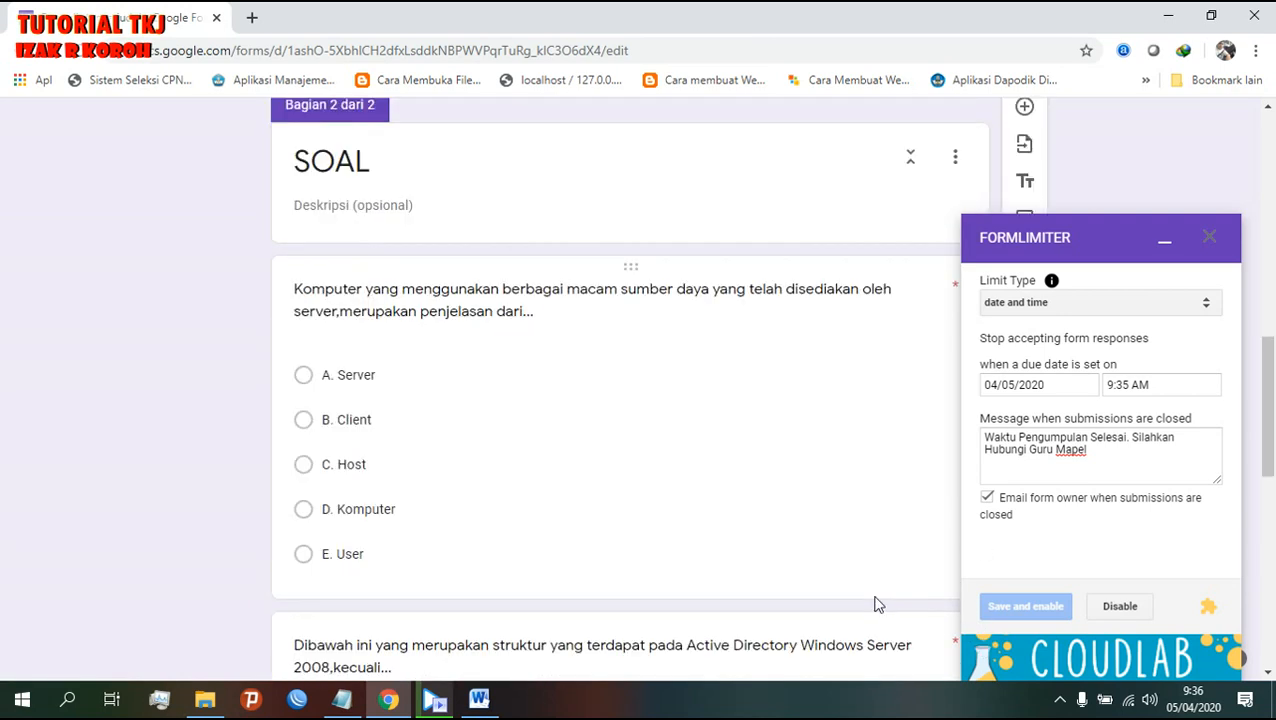
{"action": "scroll", "coordinate": [875, 602], "scroll_direction": "up", "scroll_amount": 6}
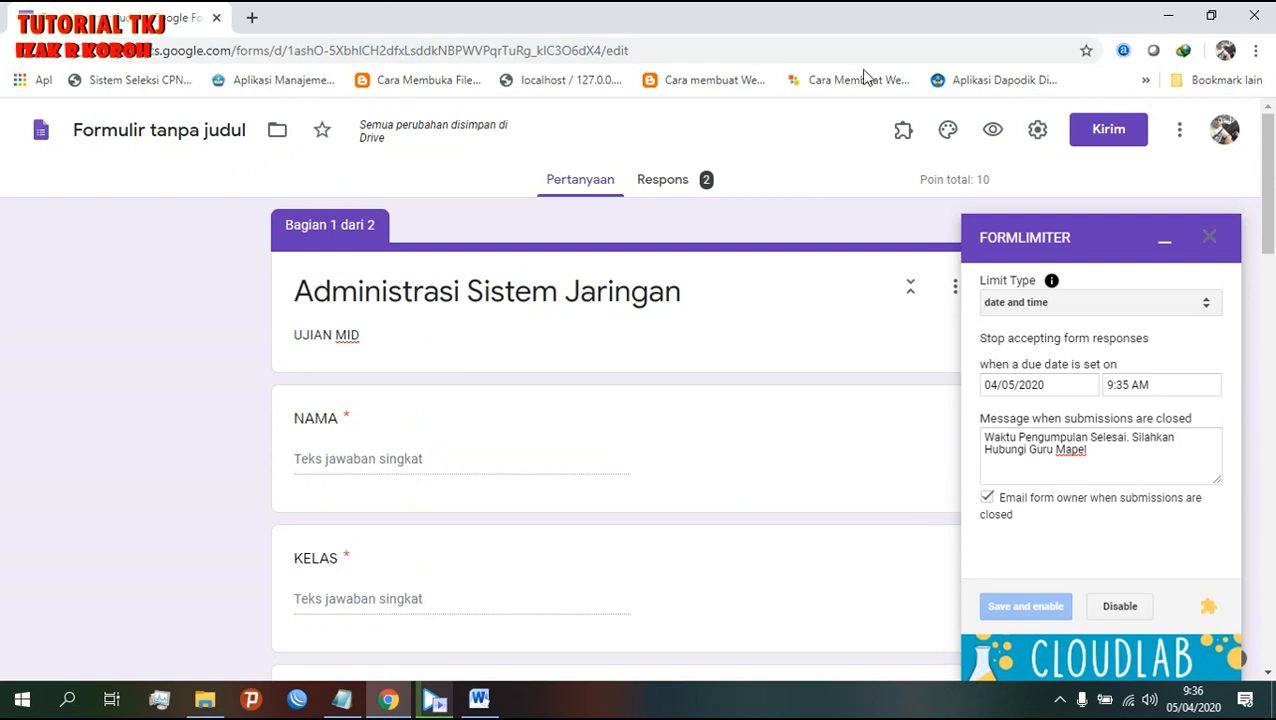
- Preview the form to check its 'Waktu Pengumpulan Selesai' closed message, then return to the editor
{"action": "left_click", "coordinate": [995, 132]}
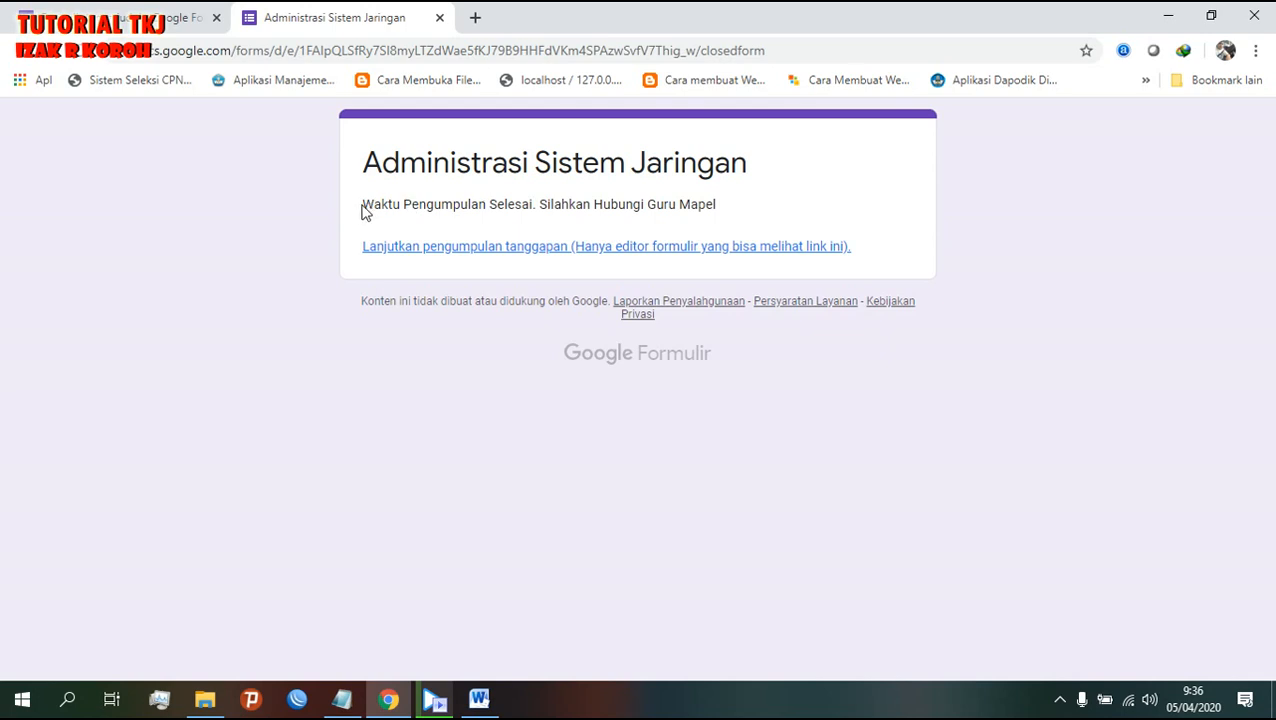
{"action": "left_click_drag", "start_coordinate": [362, 204], "coordinate": [605, 227]}
{"action": "left_click_drag", "start_coordinate": [754, 194], "coordinate": [754, 209]}
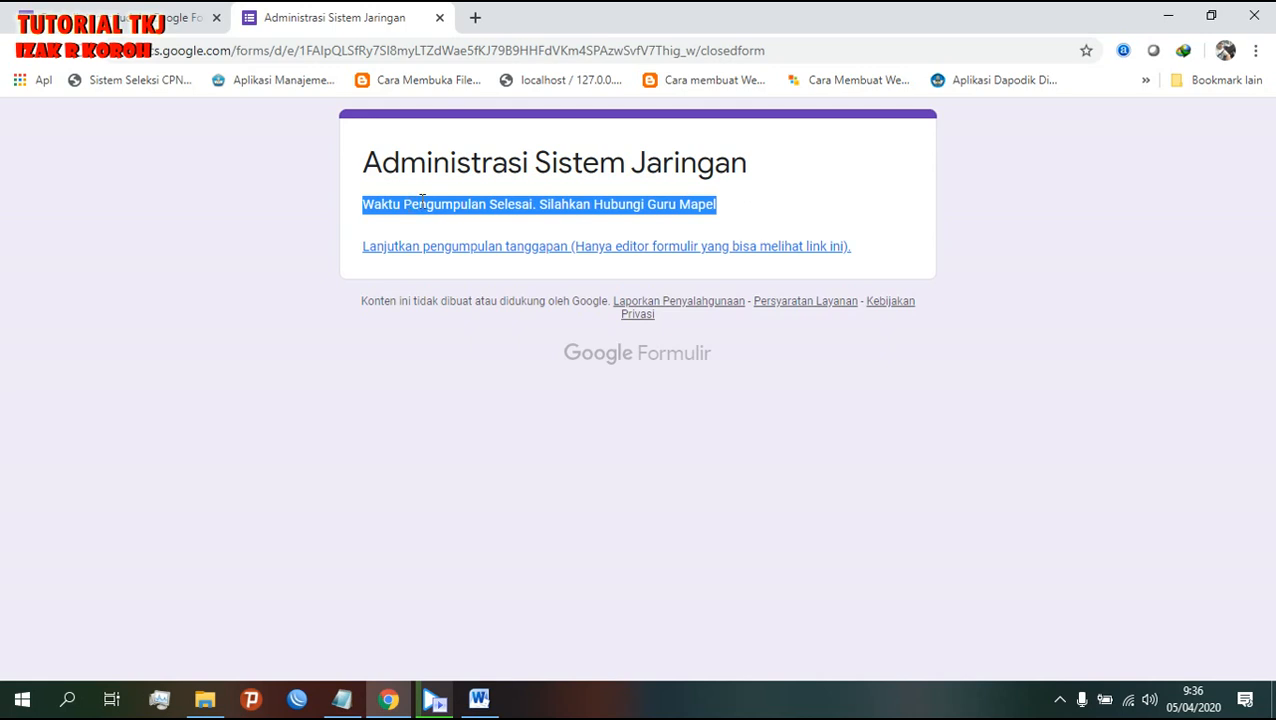
{"action": "left_click", "coordinate": [177, 18]}
{"action": "left_click_drag", "start_coordinate": [1090, 450], "coordinate": [955, 430]}
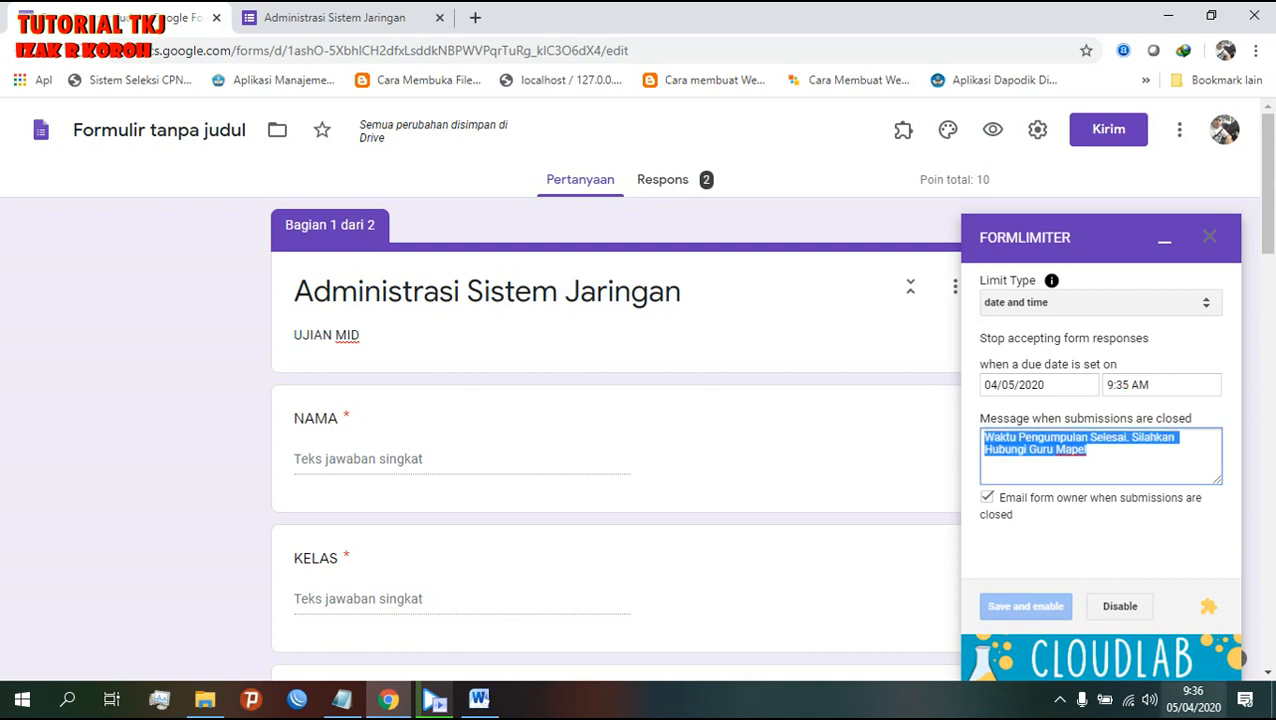
- Highlight item 3, LIMITASI JUMLAH SISWA, in the Notepad outline
{"action": "mouse_move", "coordinate": [1192, 707]}
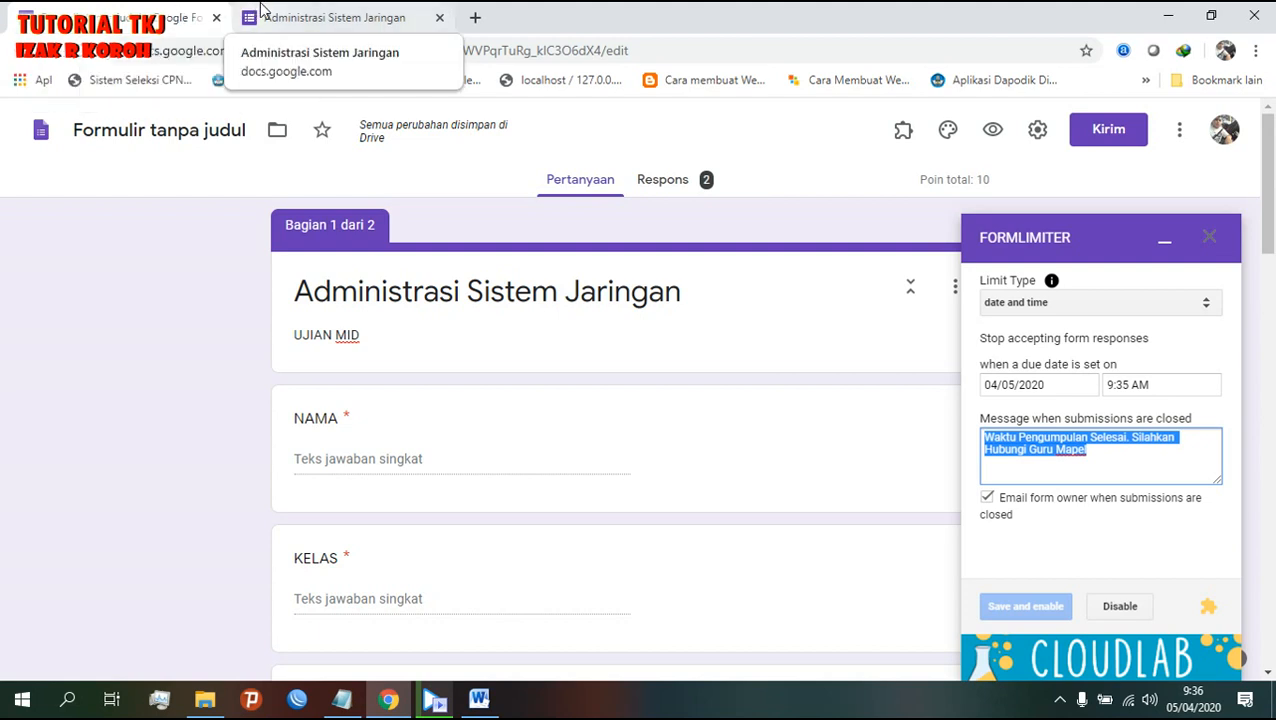
{"action": "left_click", "coordinate": [479, 698]}
{"action": "left_click", "coordinate": [479, 698]}
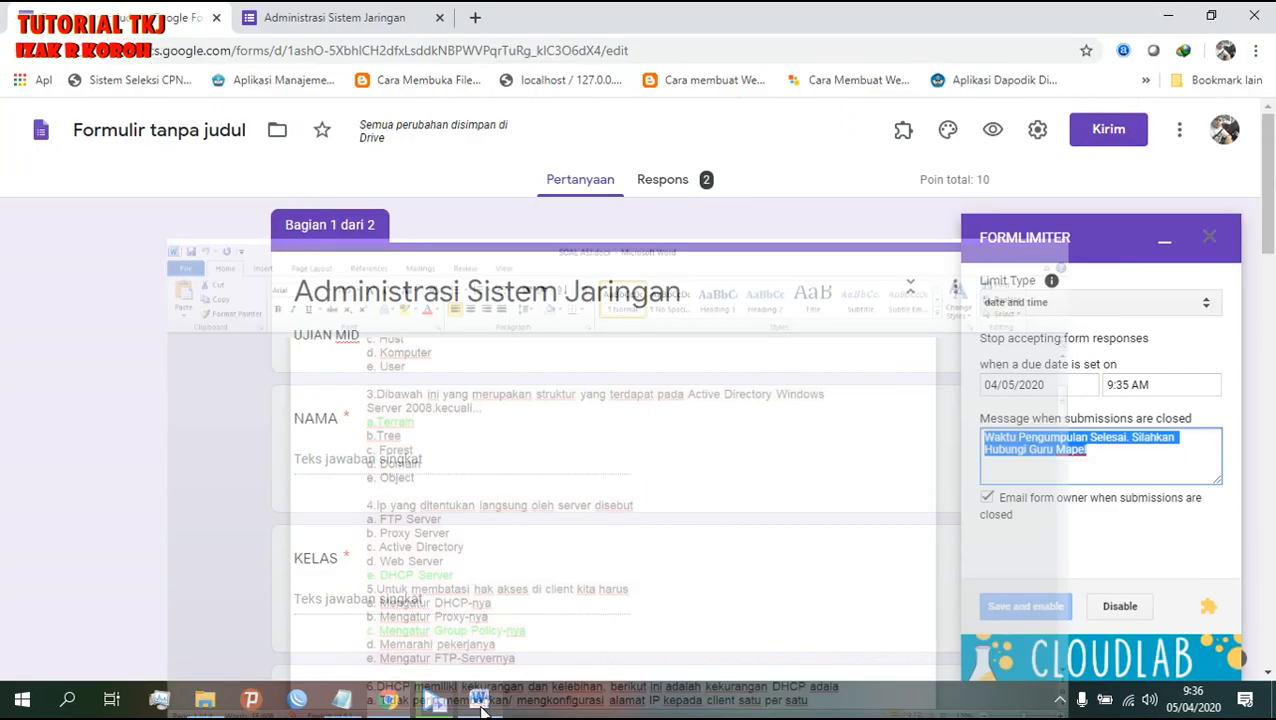
{"action": "left_click", "coordinate": [343, 700]}
{"action": "left_click_drag", "start_coordinate": [213, 412], "coordinate": [1038, 426]}
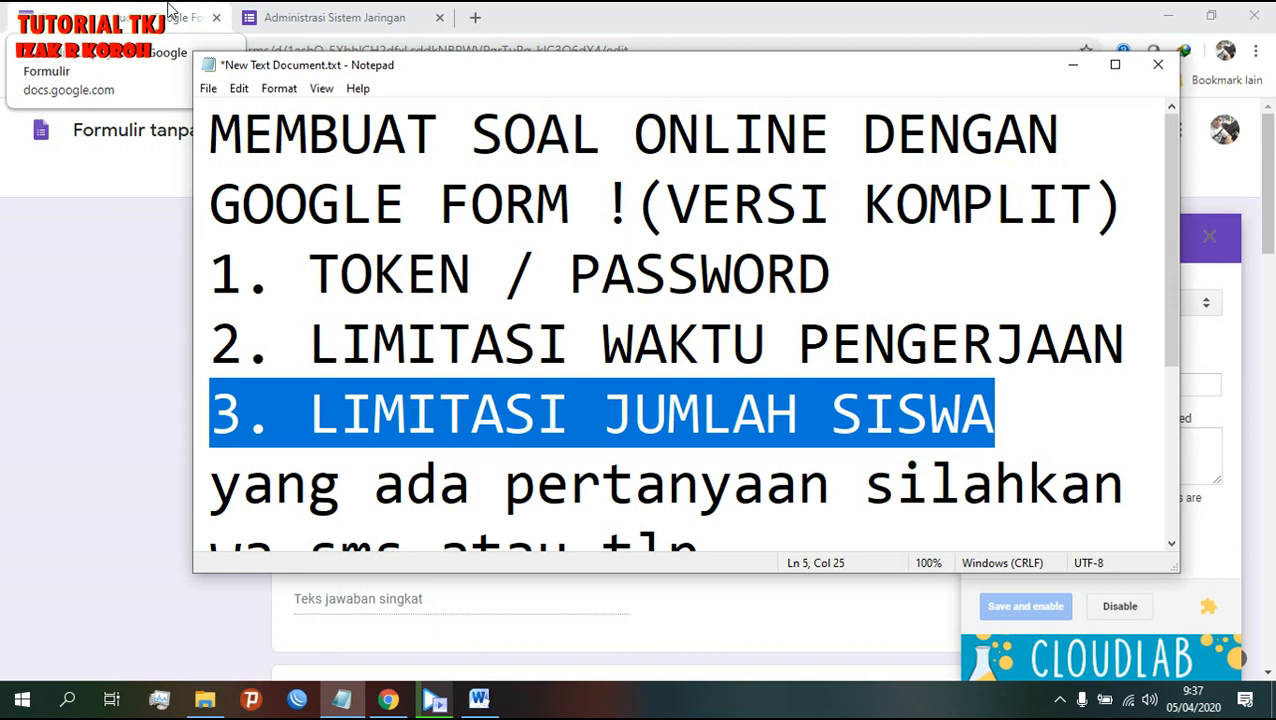
- Disable the date limit and set Formlimiter to a maximum of 30 form responses, saved and enabled
{"action": "left_click", "coordinate": [170, 12]}
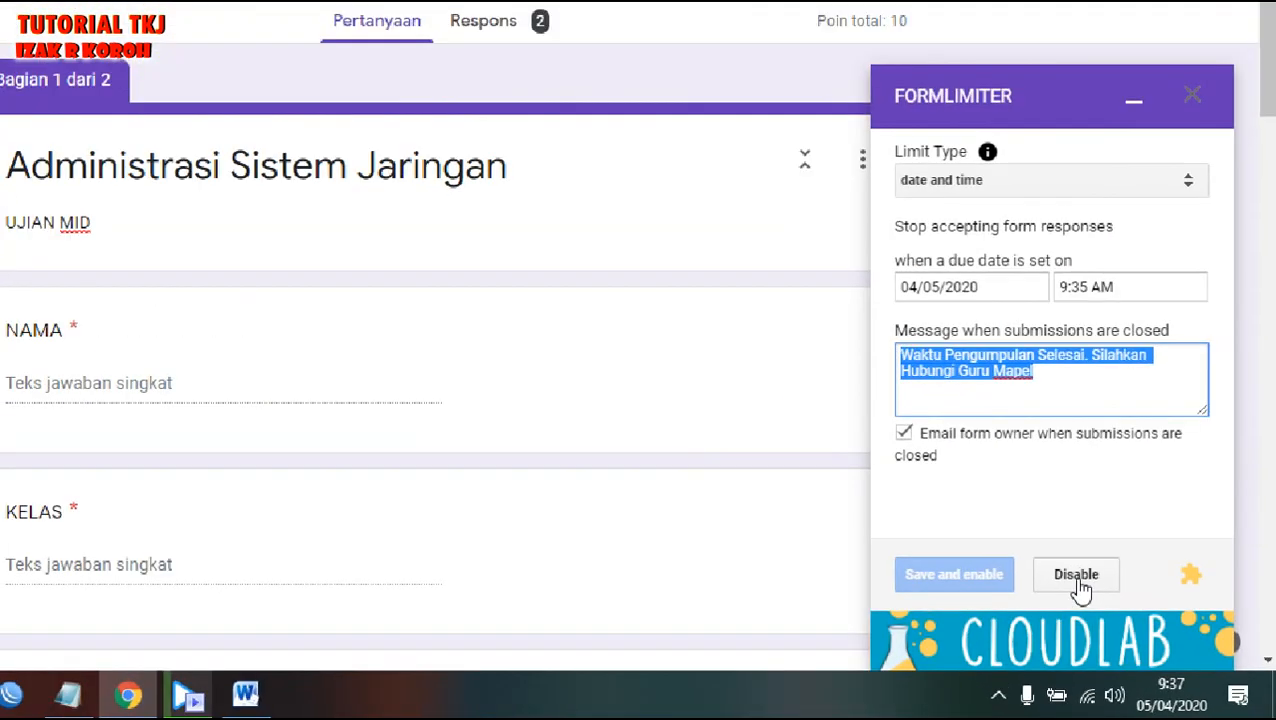
{"action": "left_click", "coordinate": [968, 500]}
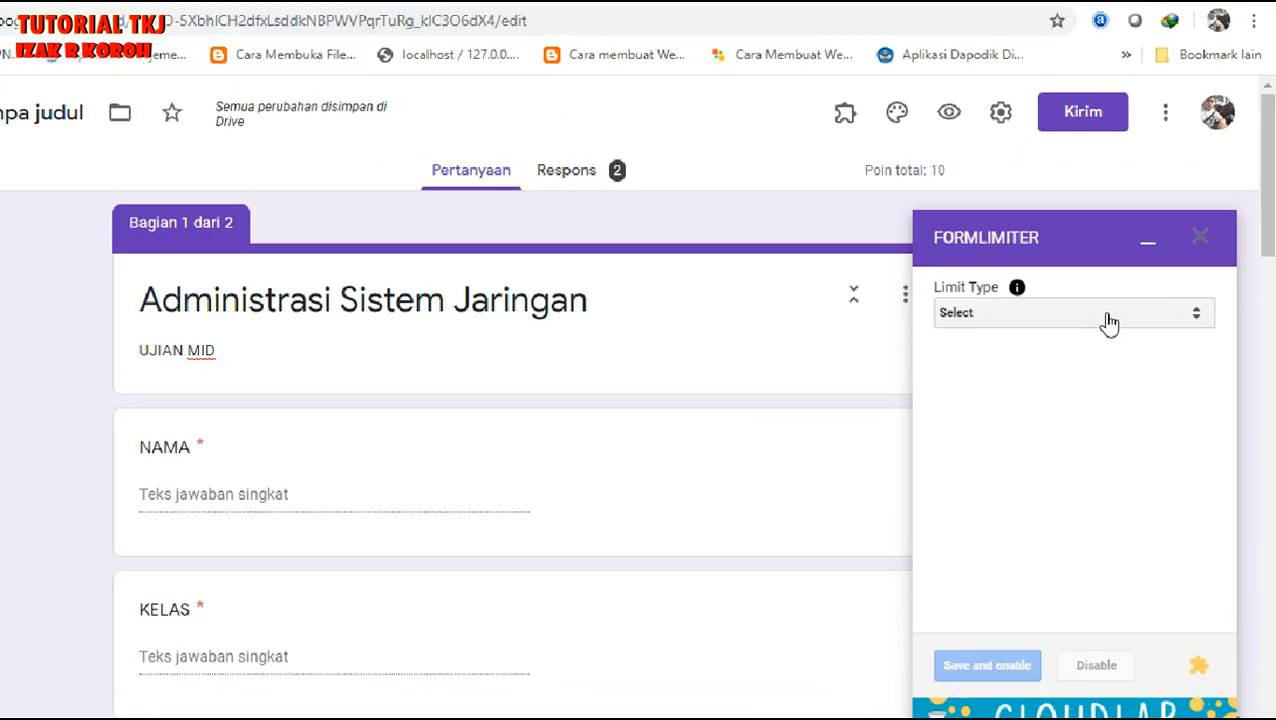
{"action": "left_click", "coordinate": [988, 366]}
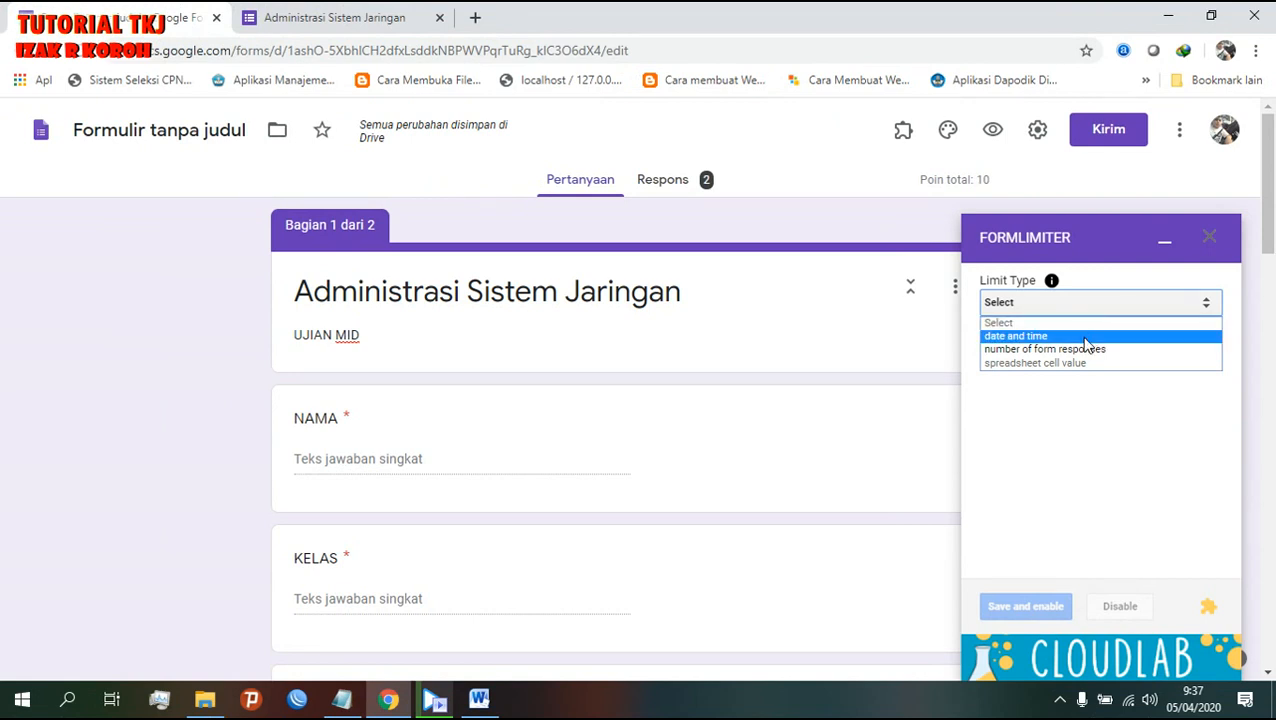
{"action": "left_click", "coordinate": [1031, 349]}
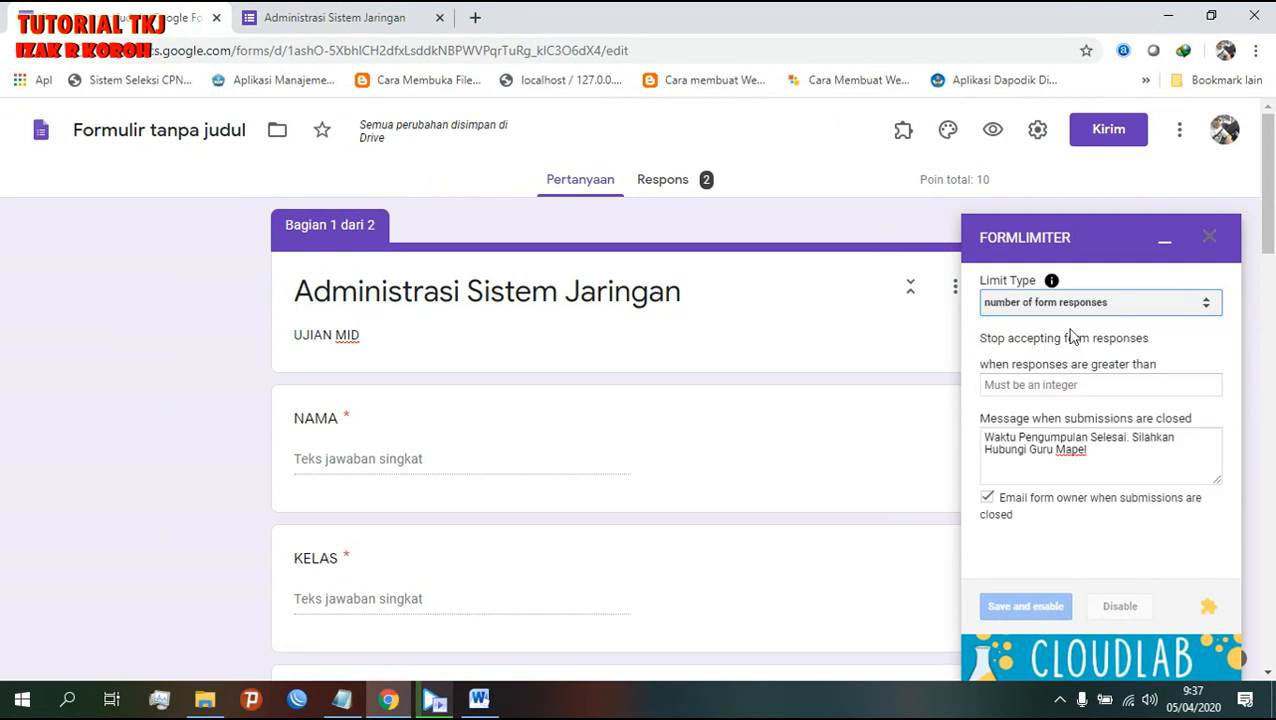
{"action": "left_click", "coordinate": [1095, 387]}
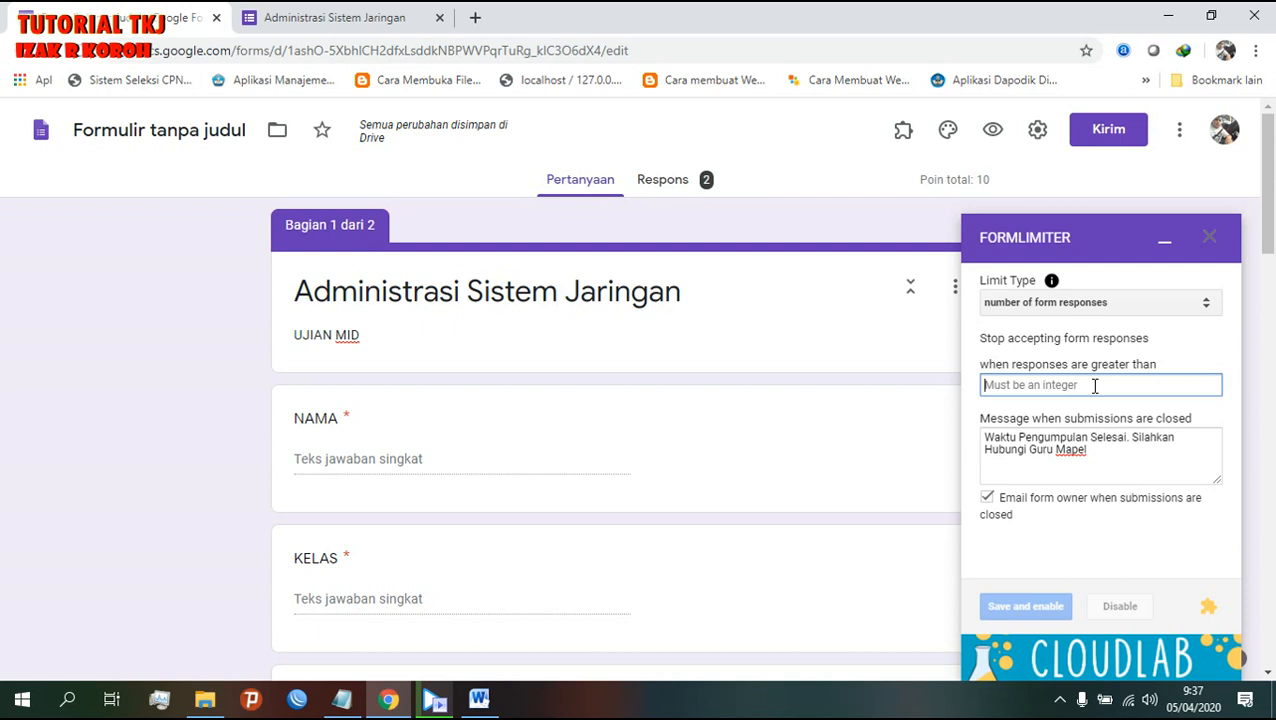
{"action": "type", "text": "30"}
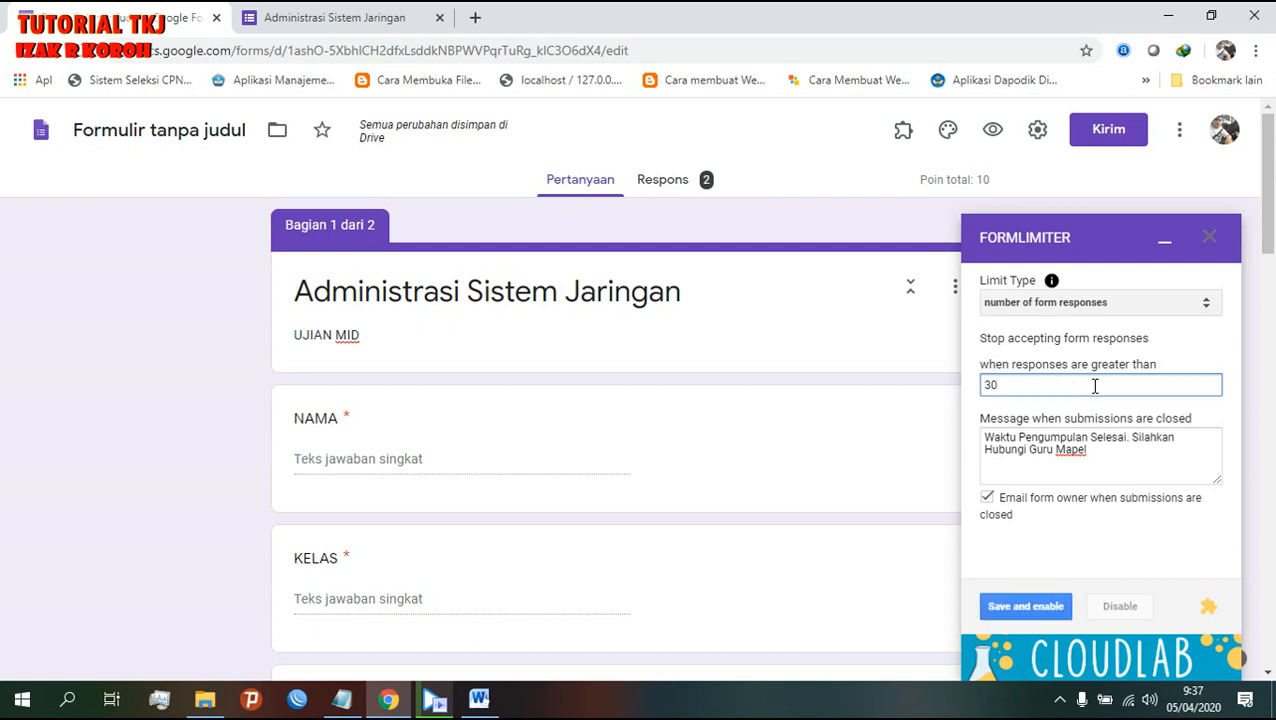
{"action": "left_click", "coordinate": [1030, 606]}
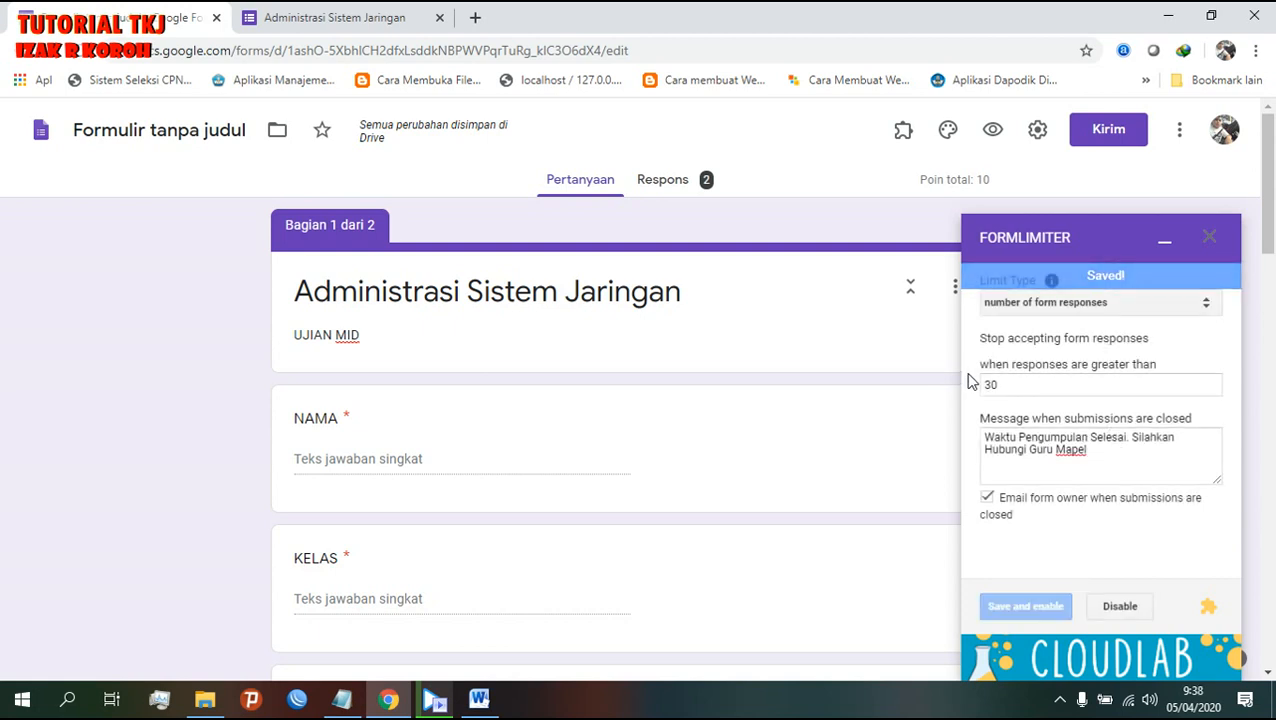
- Check the closed-submissions page, then review the tutorial topic list in Notepad
{"action": "left_click", "coordinate": [357, 18]}
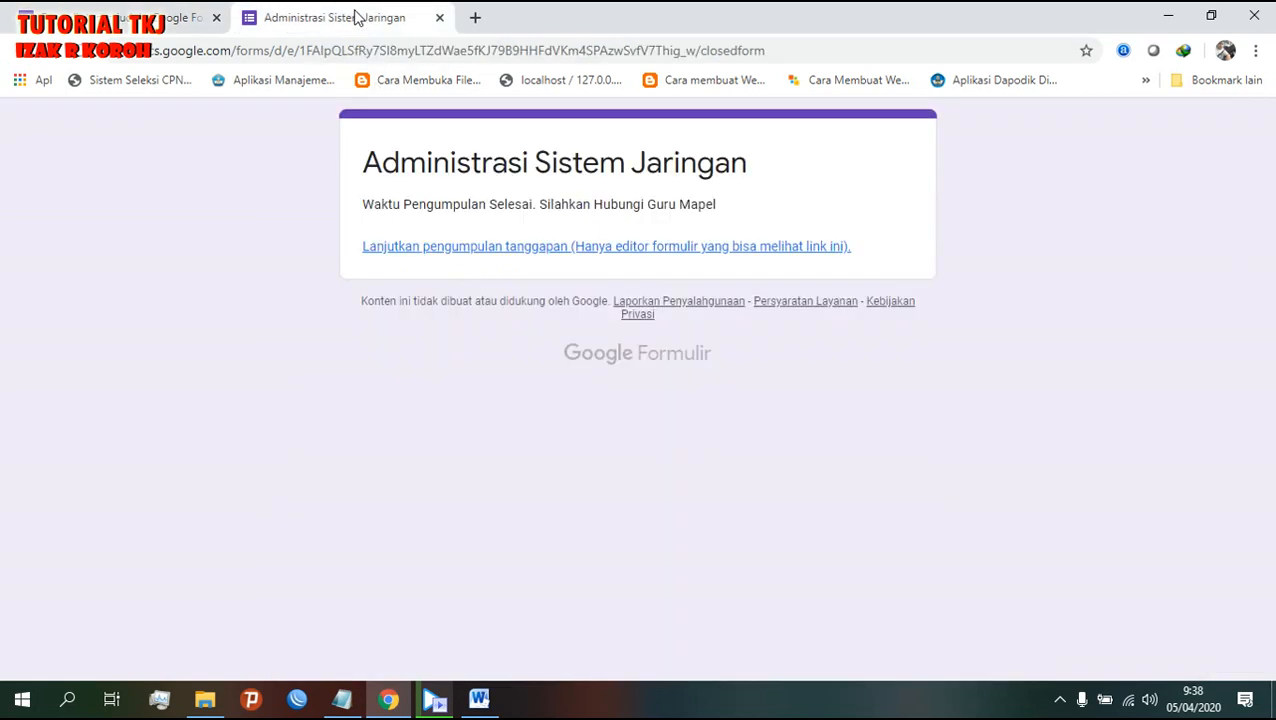
{"action": "left_click_drag", "start_coordinate": [743, 216], "coordinate": [350, 228]}
{"action": "left_click", "coordinate": [140, 20]}
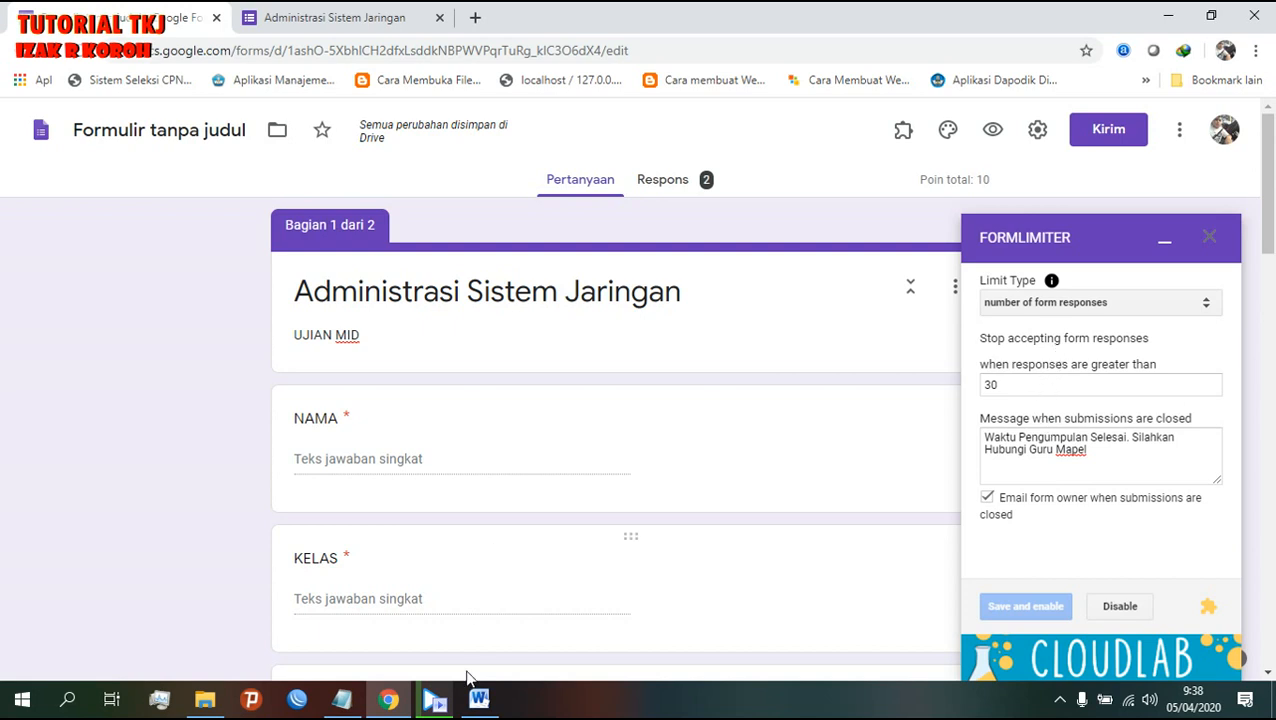
{"action": "left_click", "coordinate": [359, 708]}
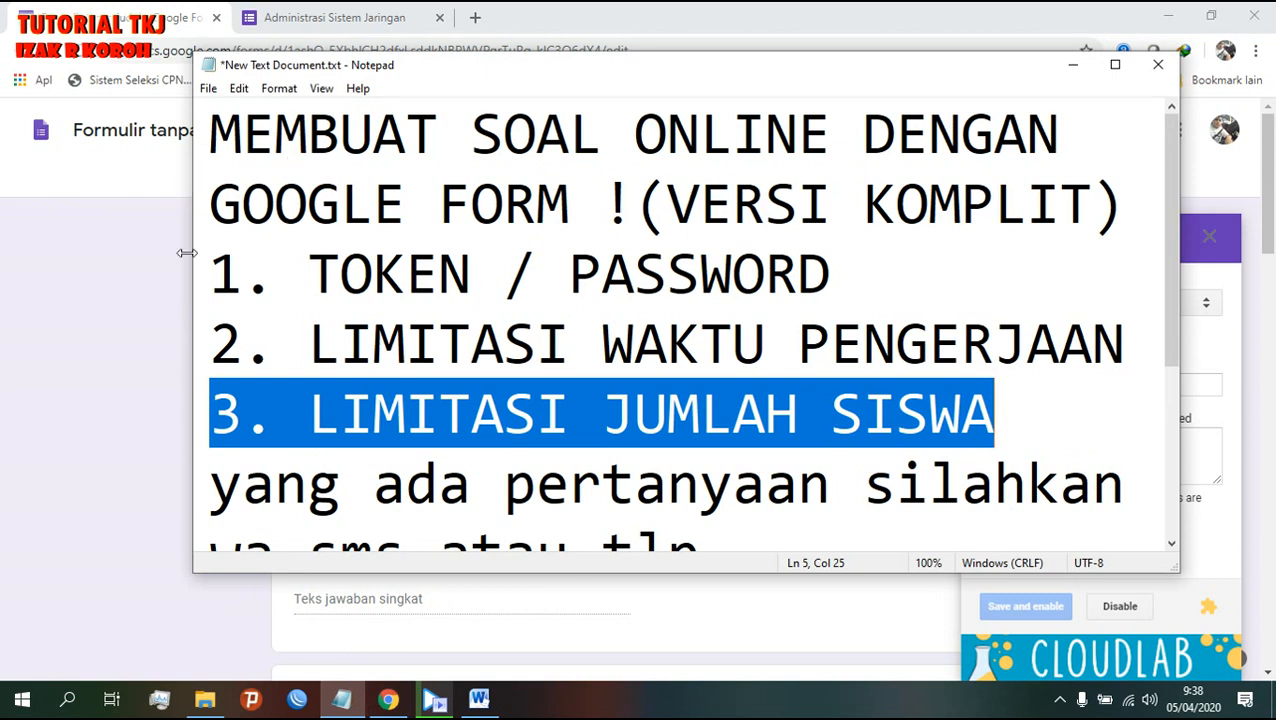
{"action": "left_click_drag", "start_coordinate": [213, 198], "coordinate": [995, 437]}
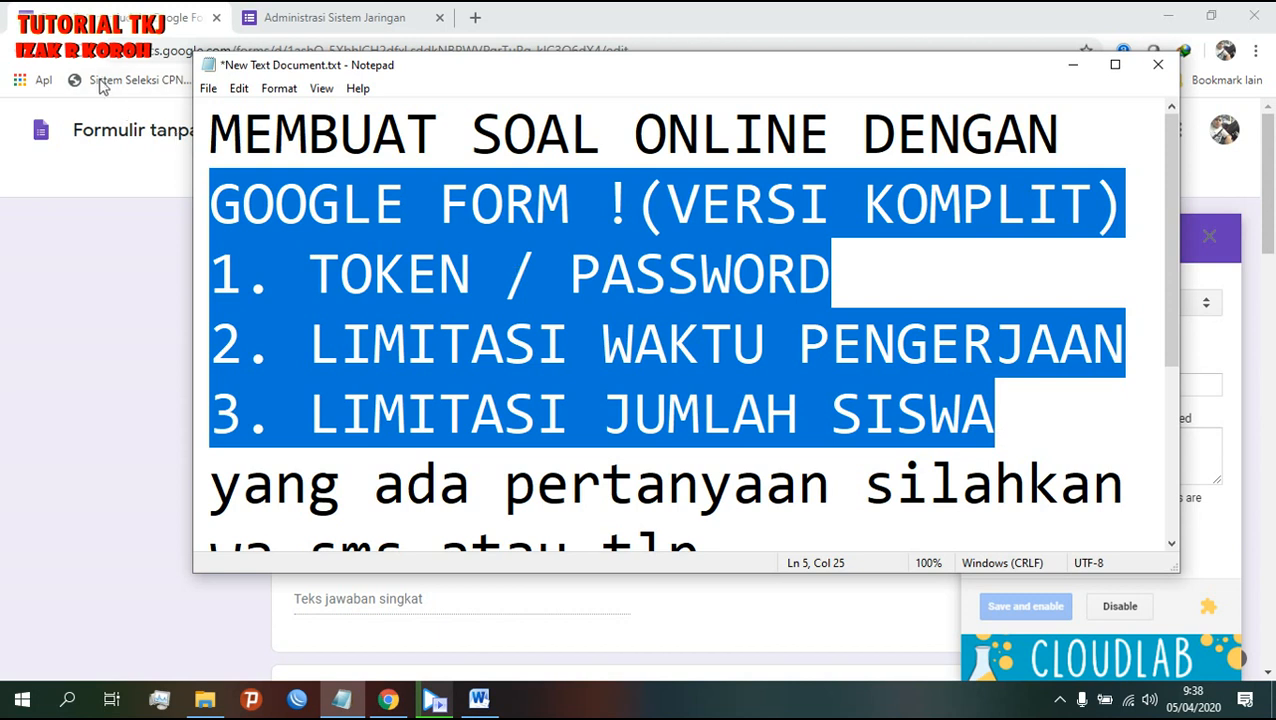
{"action": "left_click", "coordinate": [173, 38]}
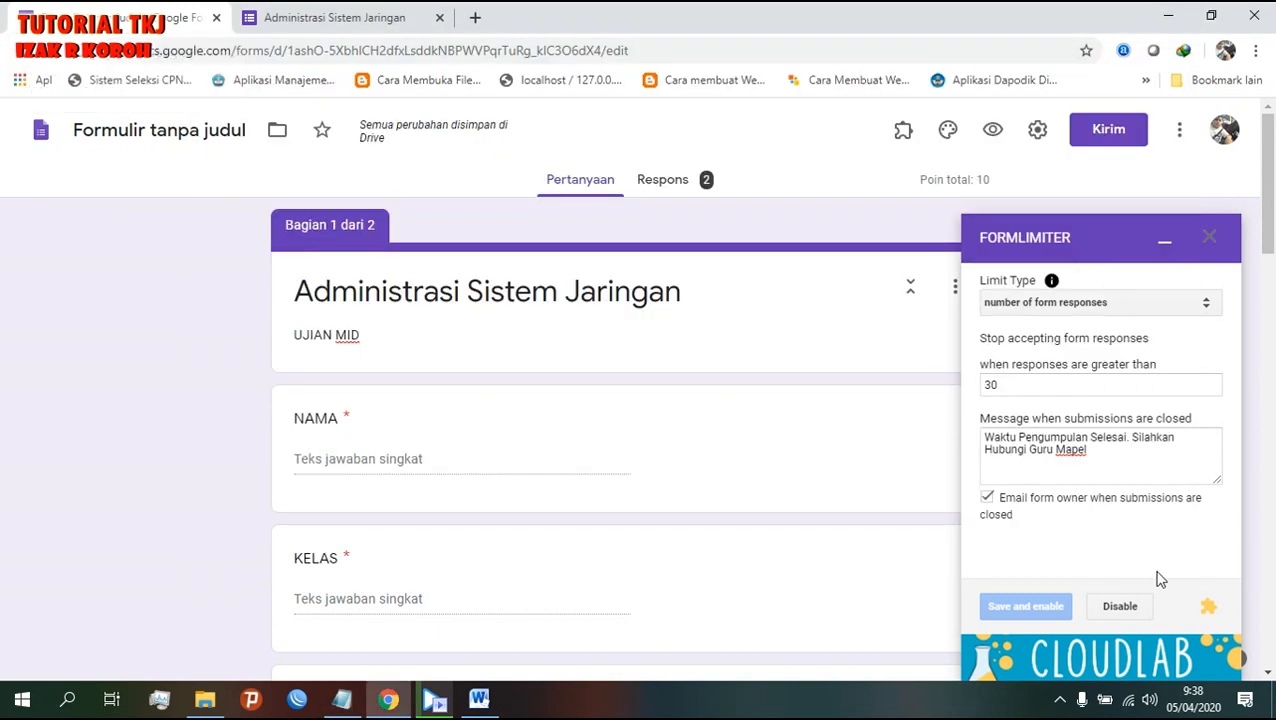
- Disable the 30-response limit and minimize the Formlimiter panel
{"action": "left_click", "coordinate": [1120, 607]}
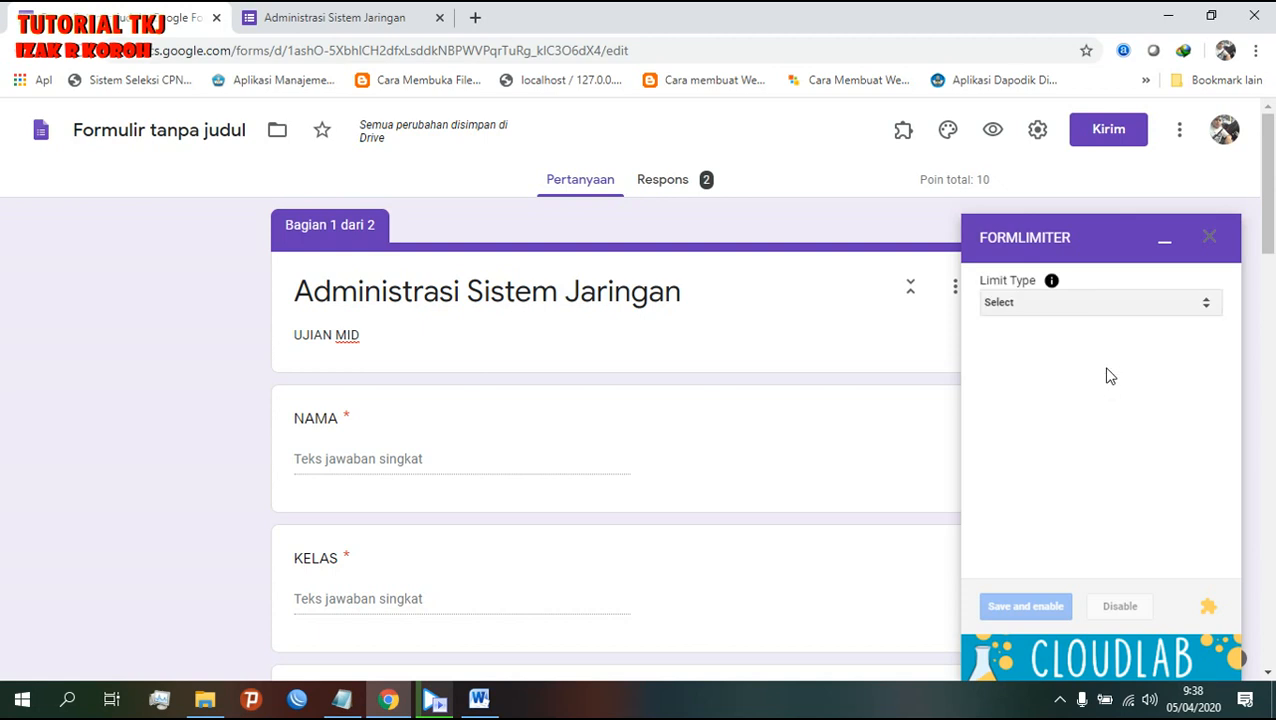
{"action": "left_click", "coordinate": [1158, 243]}
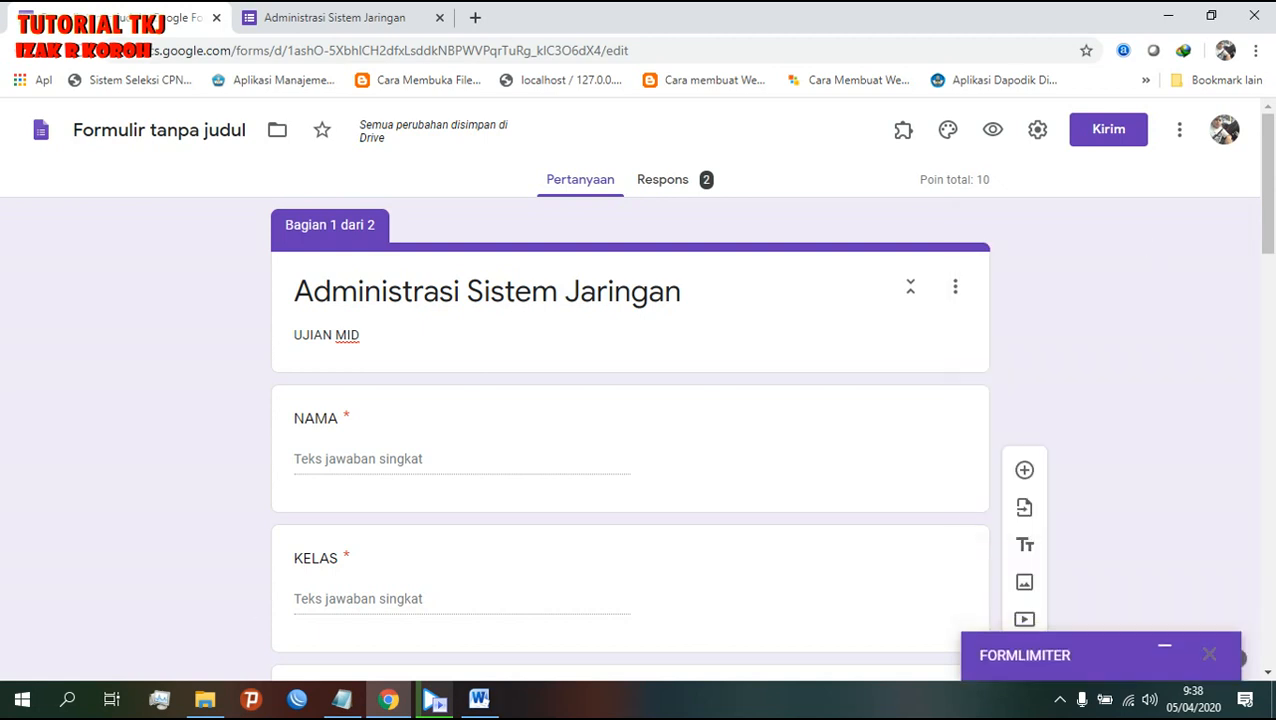
{"action": "scroll", "coordinate": [658, 496], "scroll_direction": "down", "scroll_amount": 6}
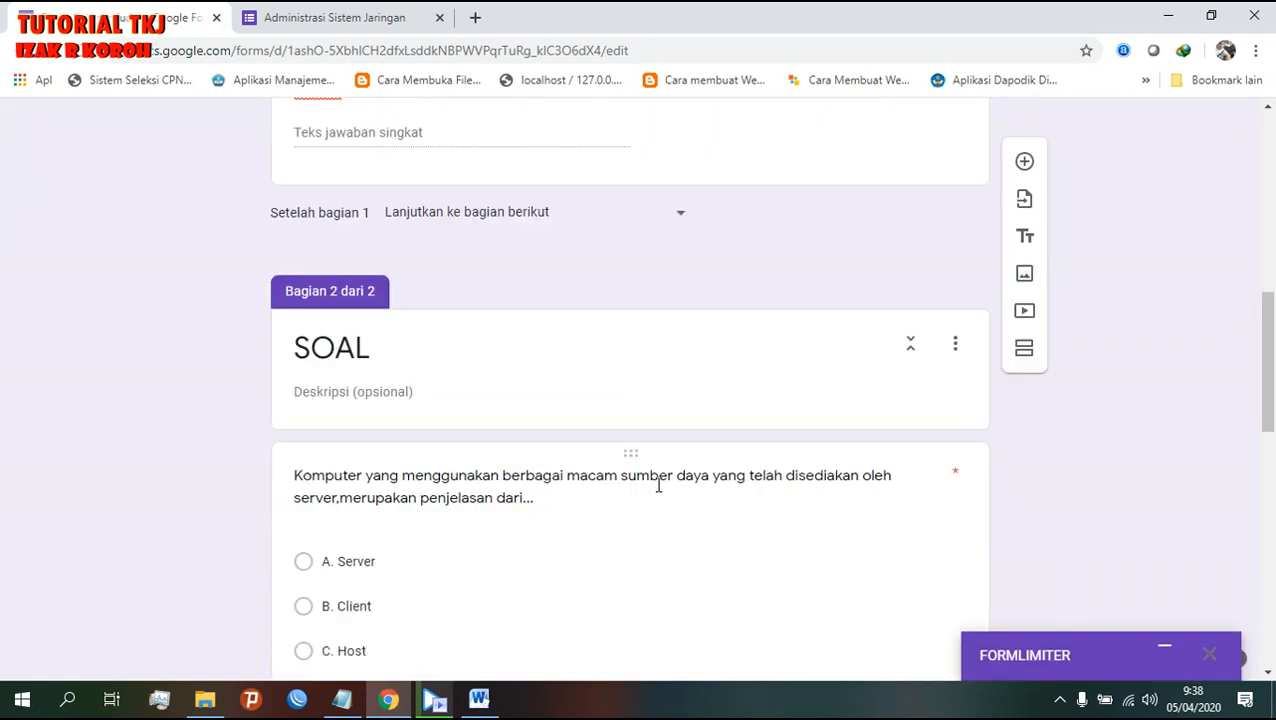
{"action": "scroll", "coordinate": [658, 491], "scroll_direction": "up", "scroll_amount": 6}
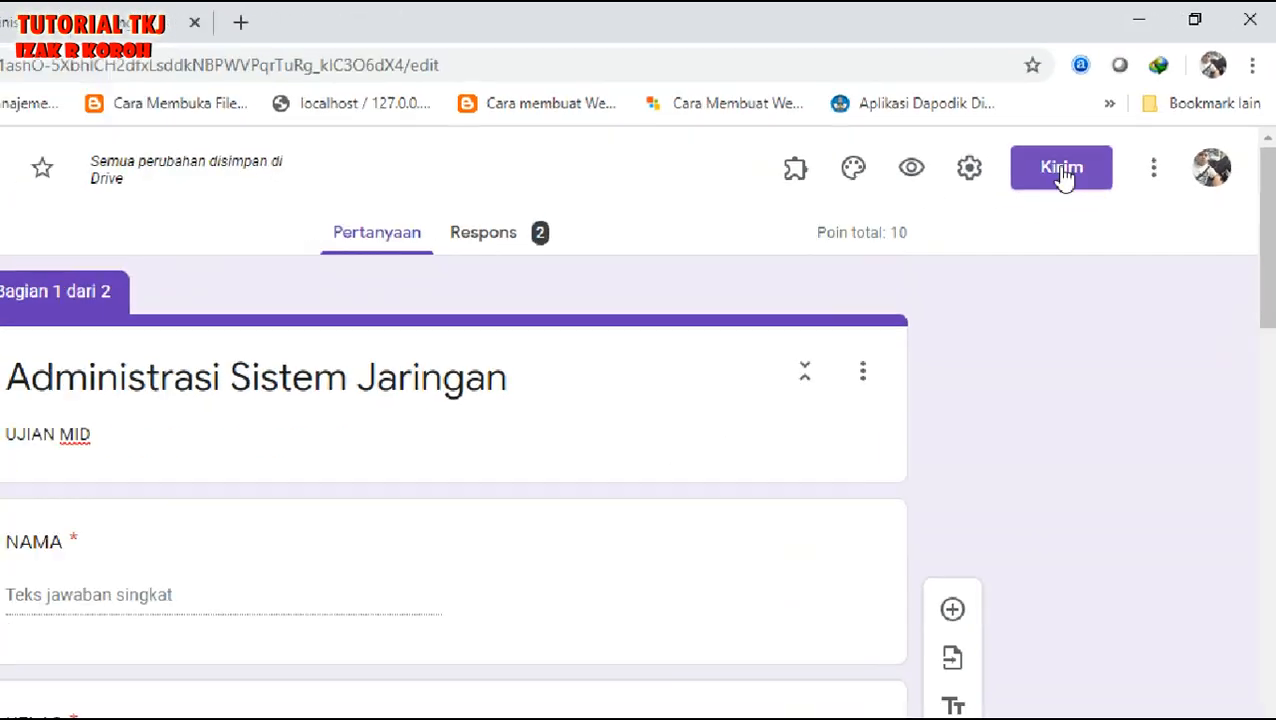
- Shorten the quiz's share link to forms.gle, copy it, and close the send dialog
{"action": "left_click", "coordinate": [940, 264]}
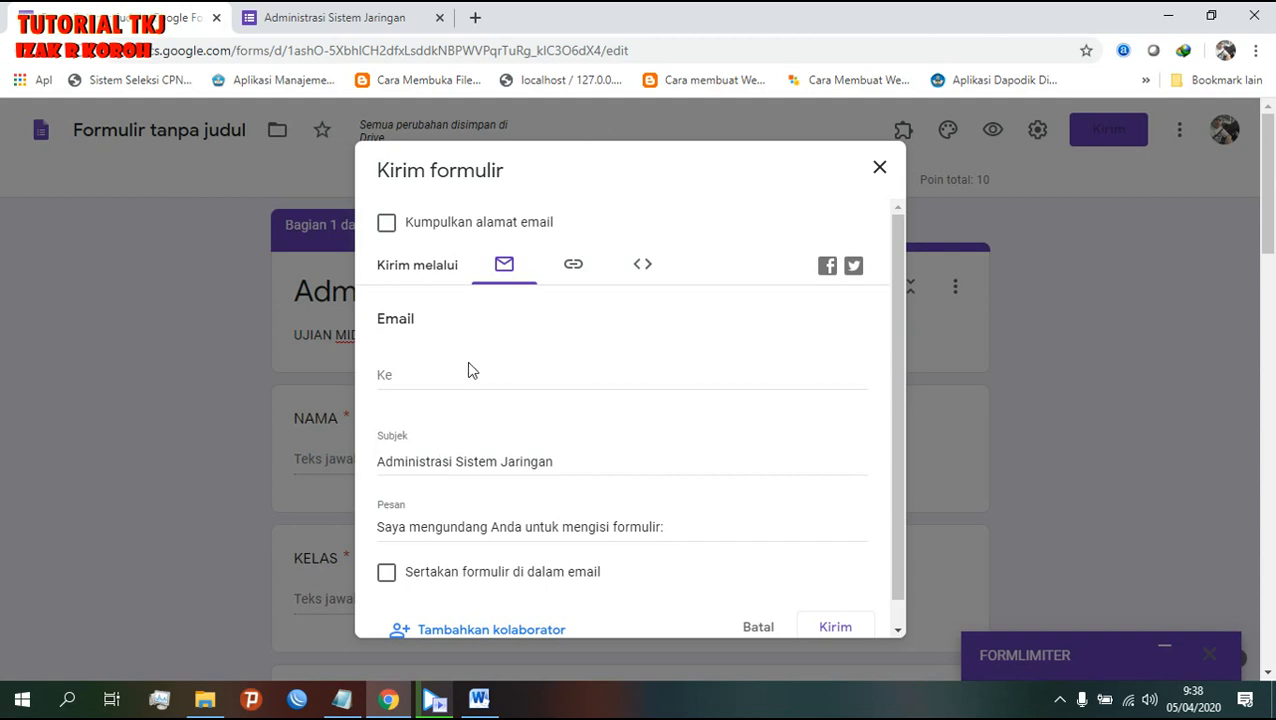
{"action": "left_click", "coordinate": [416, 378]}
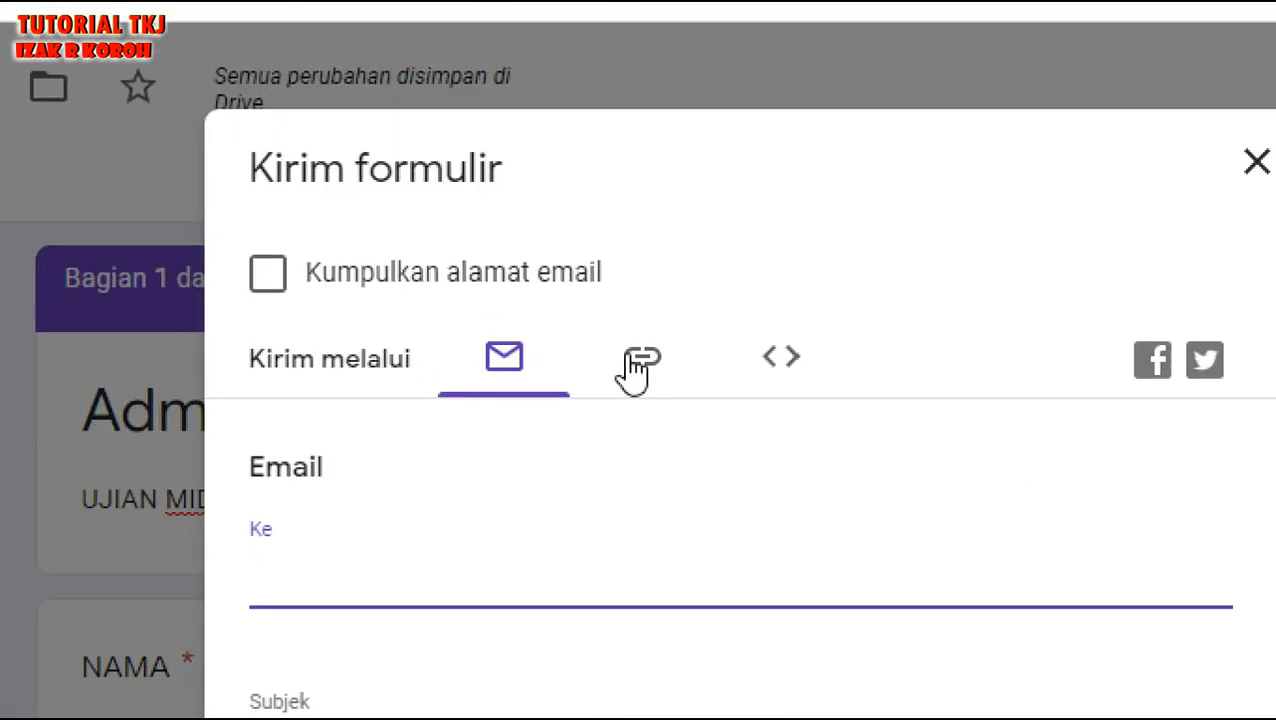
{"action": "left_click", "coordinate": [638, 368]}
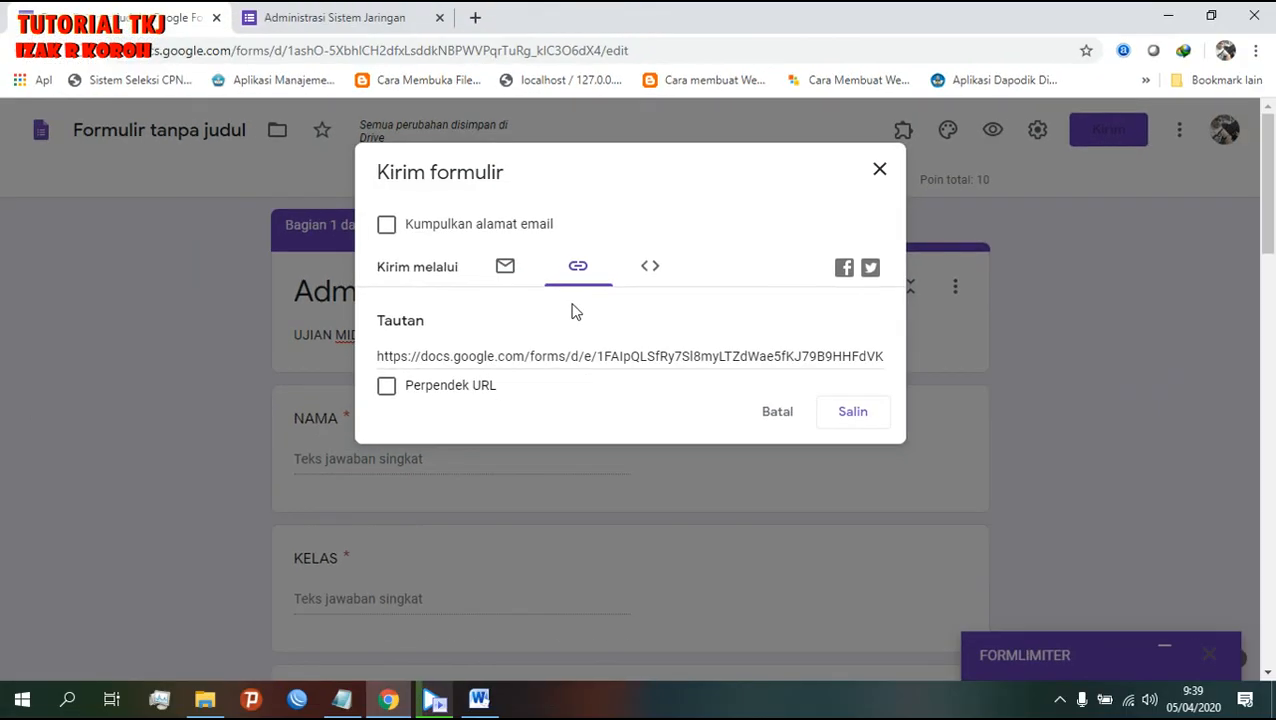
{"action": "left_click_drag", "start_coordinate": [256, 543], "coordinate": [883, 538]}
{"action": "left_click_drag", "start_coordinate": [693, 354], "coordinate": [834, 359]}
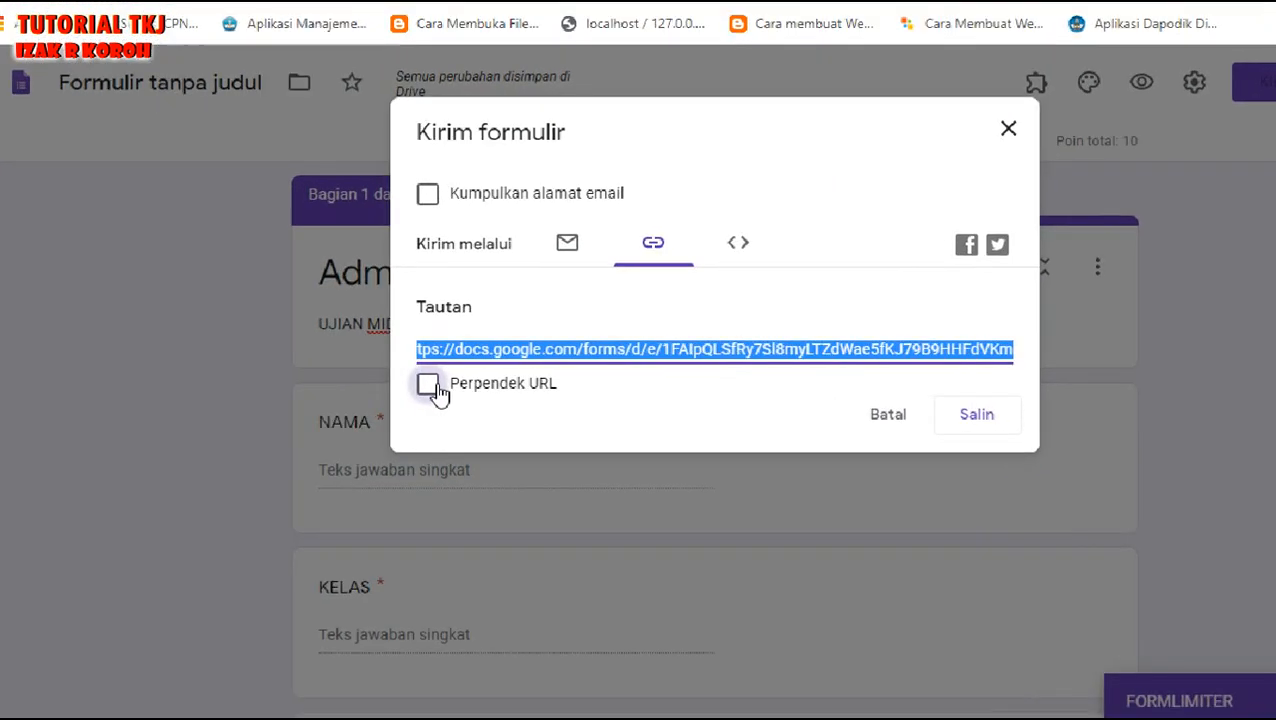
{"action": "left_click", "coordinate": [630, 364]}
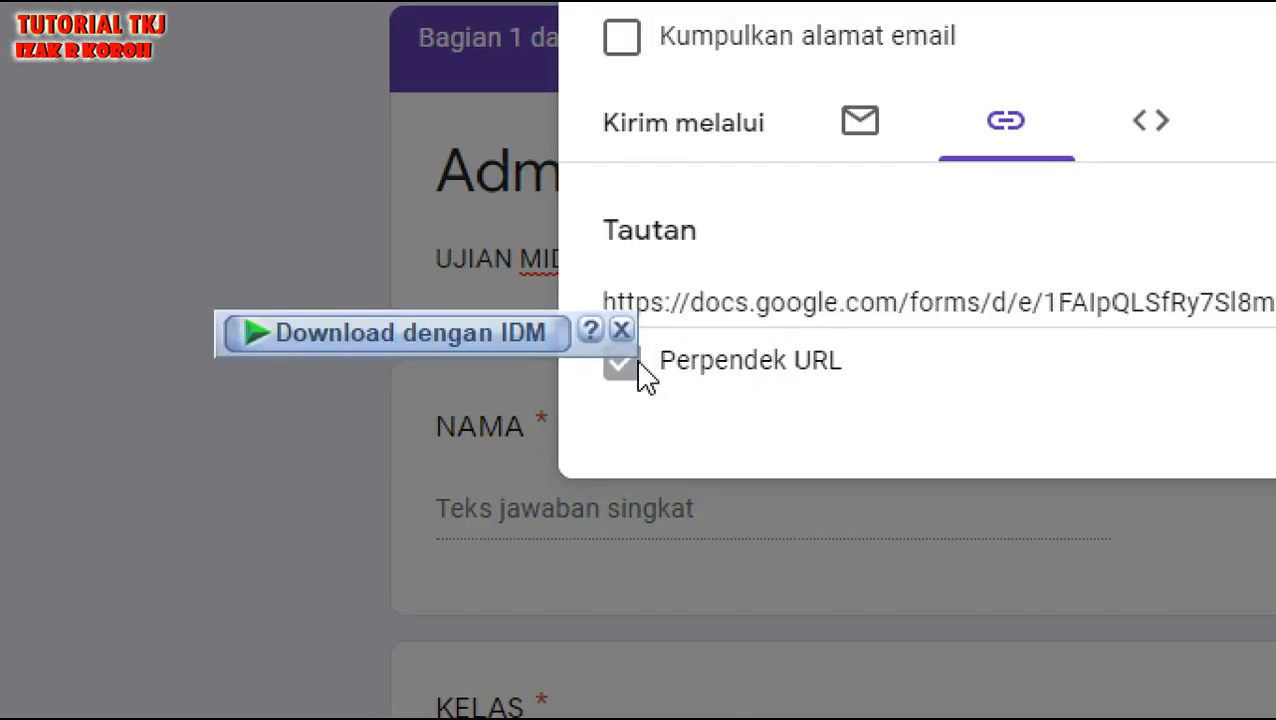
{"action": "left_click", "coordinate": [1033, 230]}
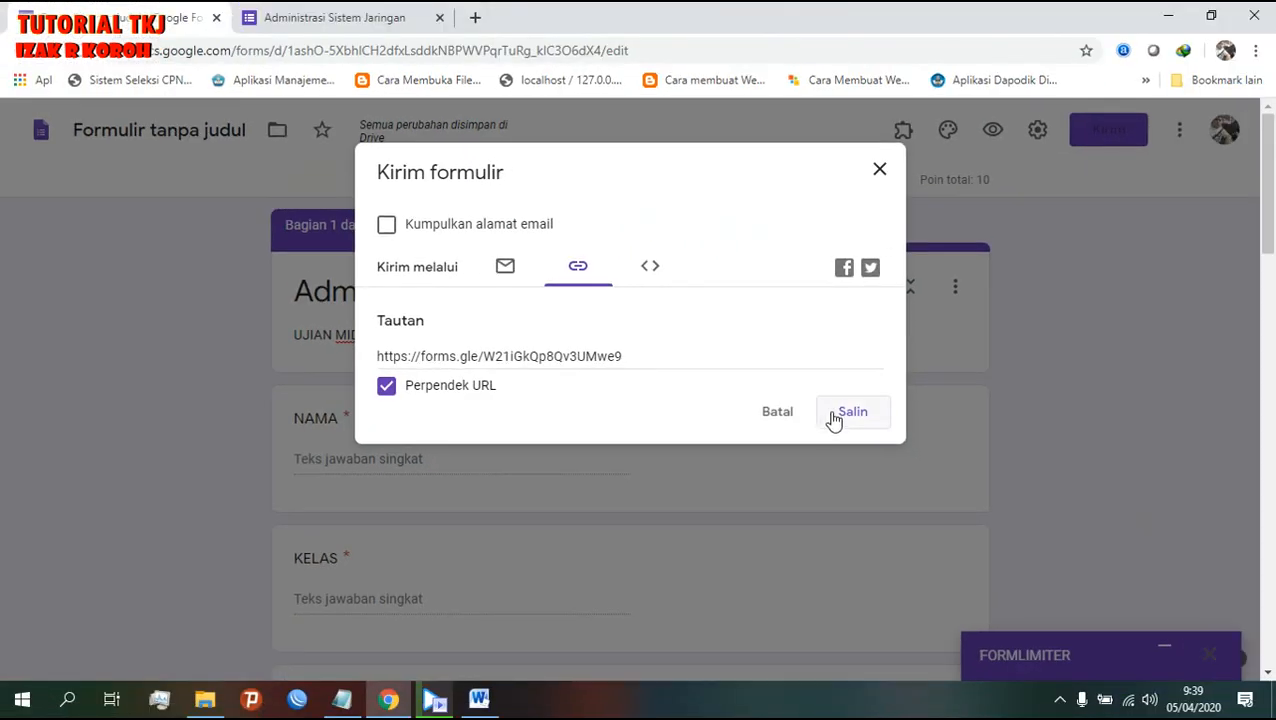
{"action": "left_click", "coordinate": [840, 414]}
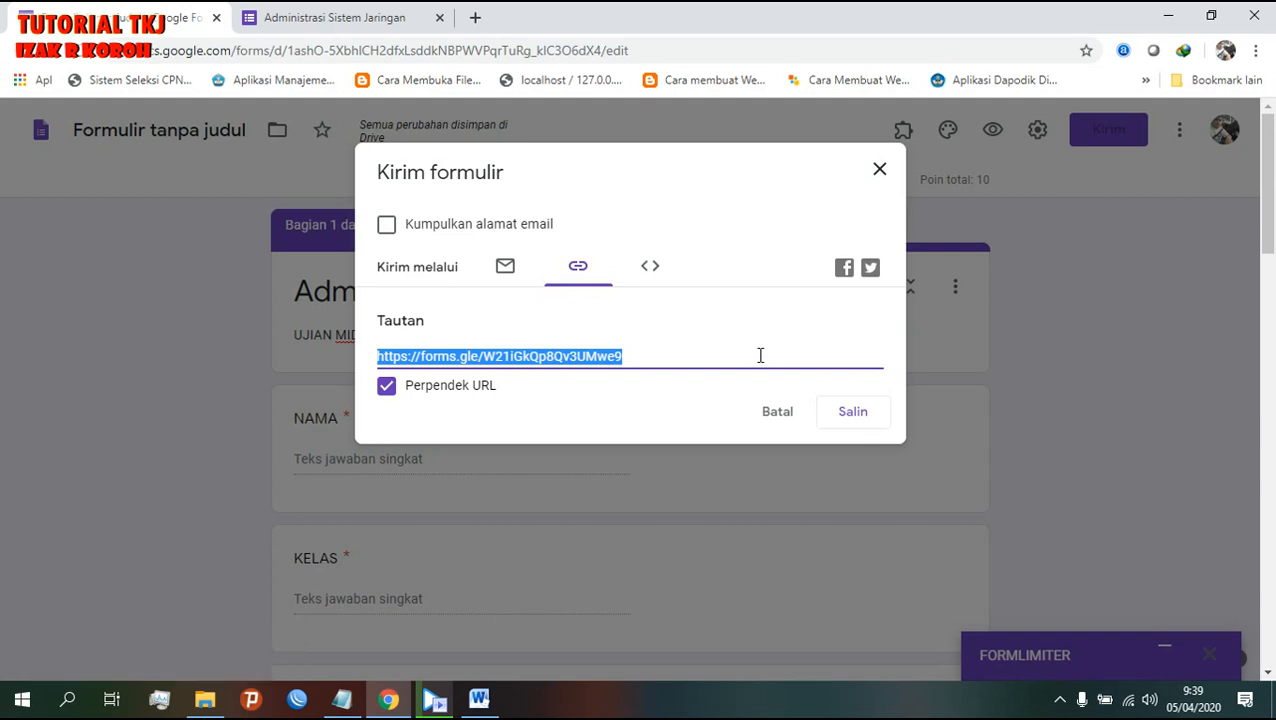
{"action": "left_click", "coordinate": [780, 416]}
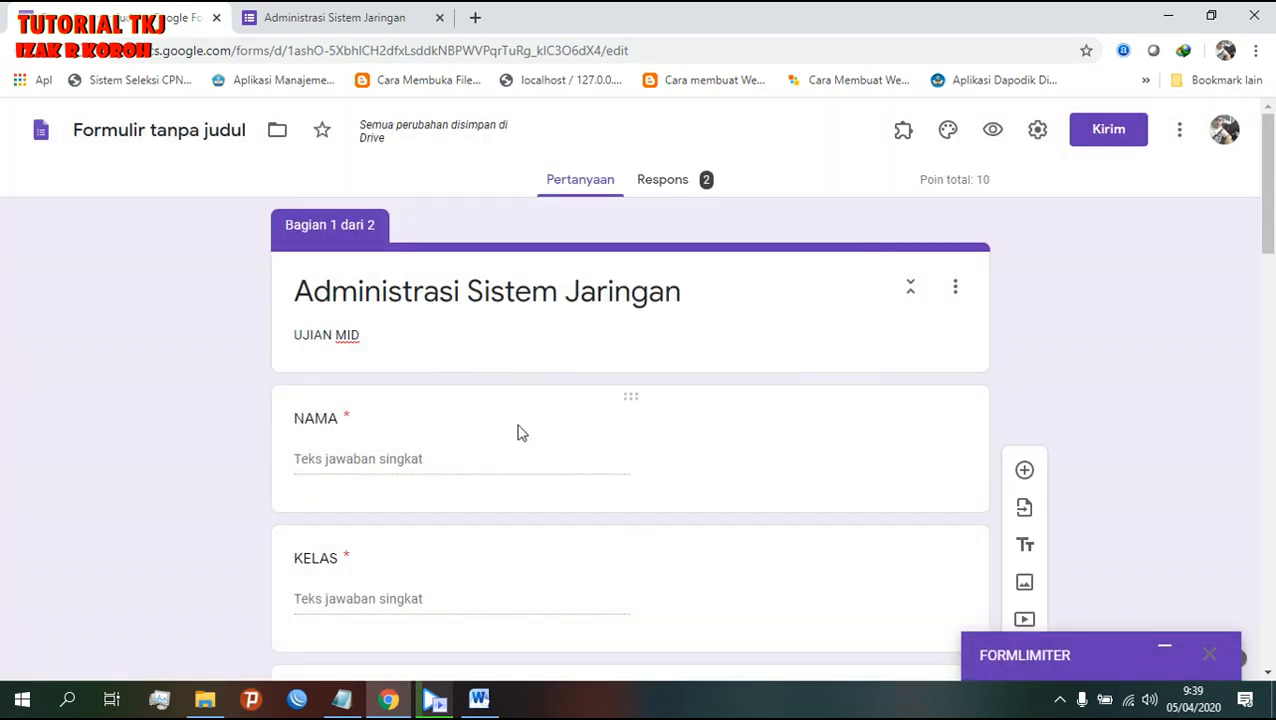
- Bring the Notepad notes forward, select the phone number, and minimize the video player
{"action": "left_click", "coordinate": [341, 699]}
{"action": "scroll", "coordinate": [741, 492], "scroll_direction": "down", "scroll_amount": 2}
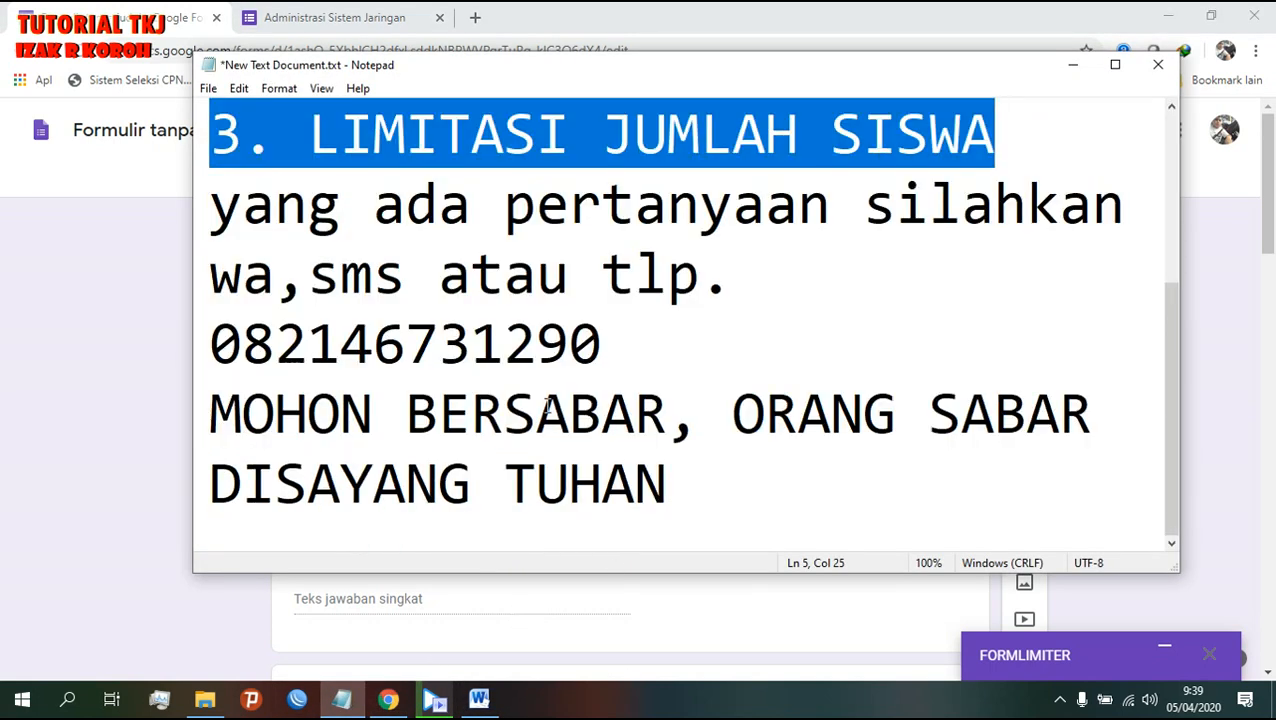
{"action": "left_click_drag", "start_coordinate": [604, 344], "coordinate": [209, 344]}
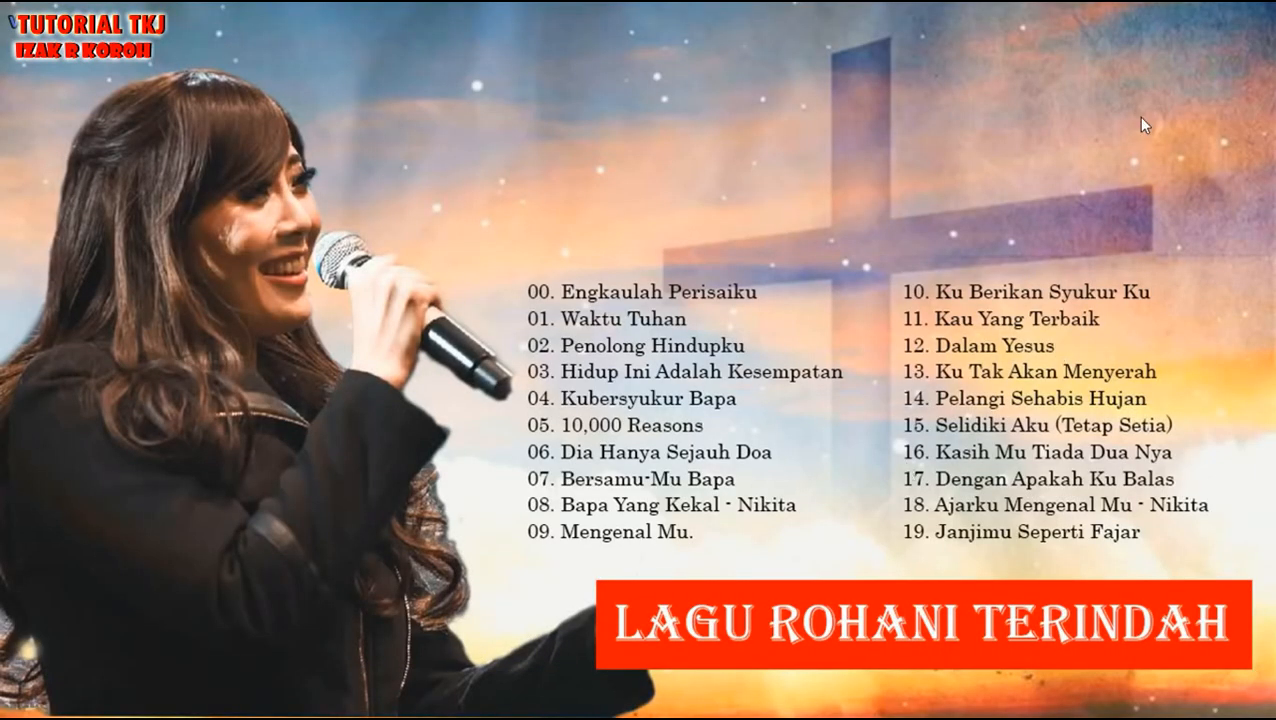
{"action": "left_click", "coordinate": [1216, 14]}
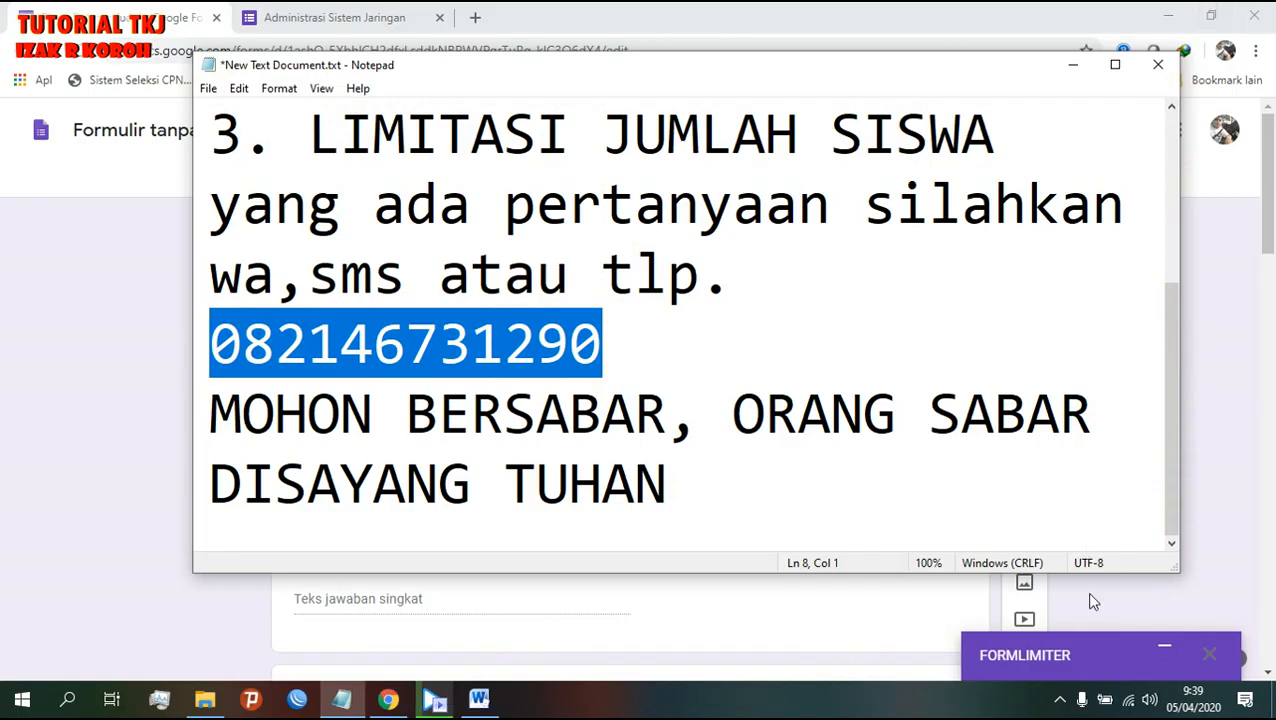
{"action": "left_click", "coordinate": [1060, 699]}
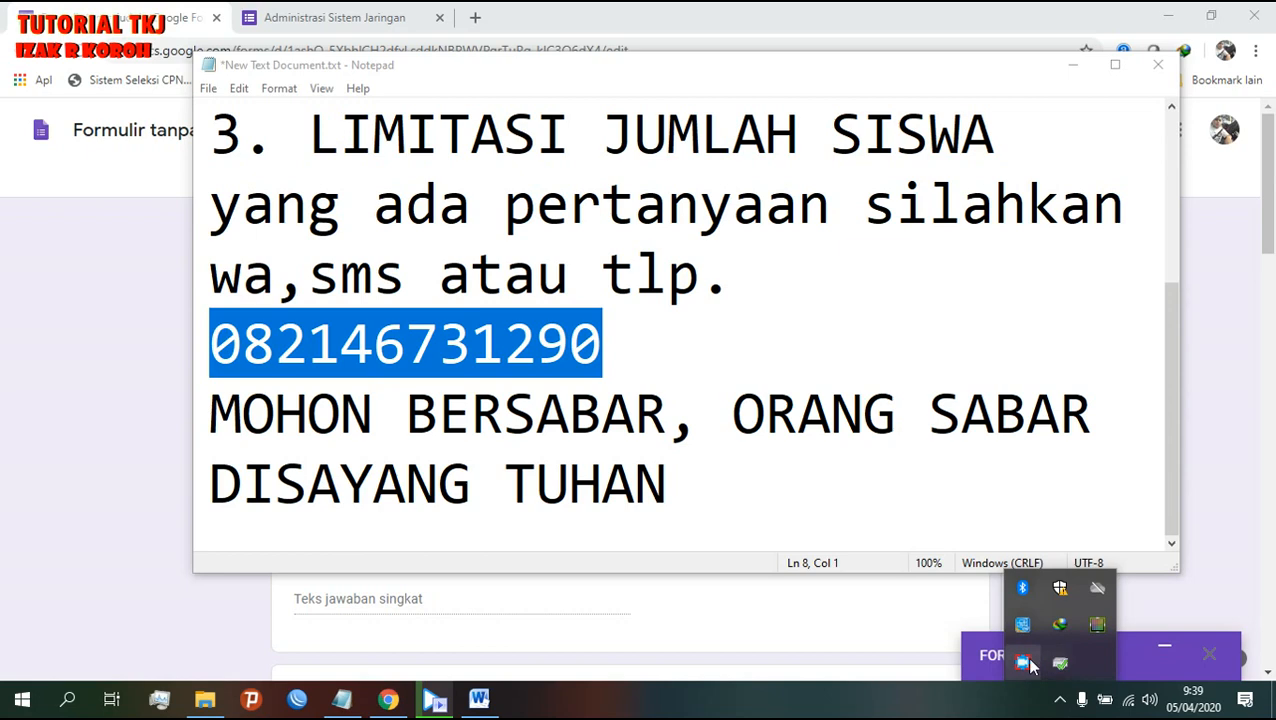